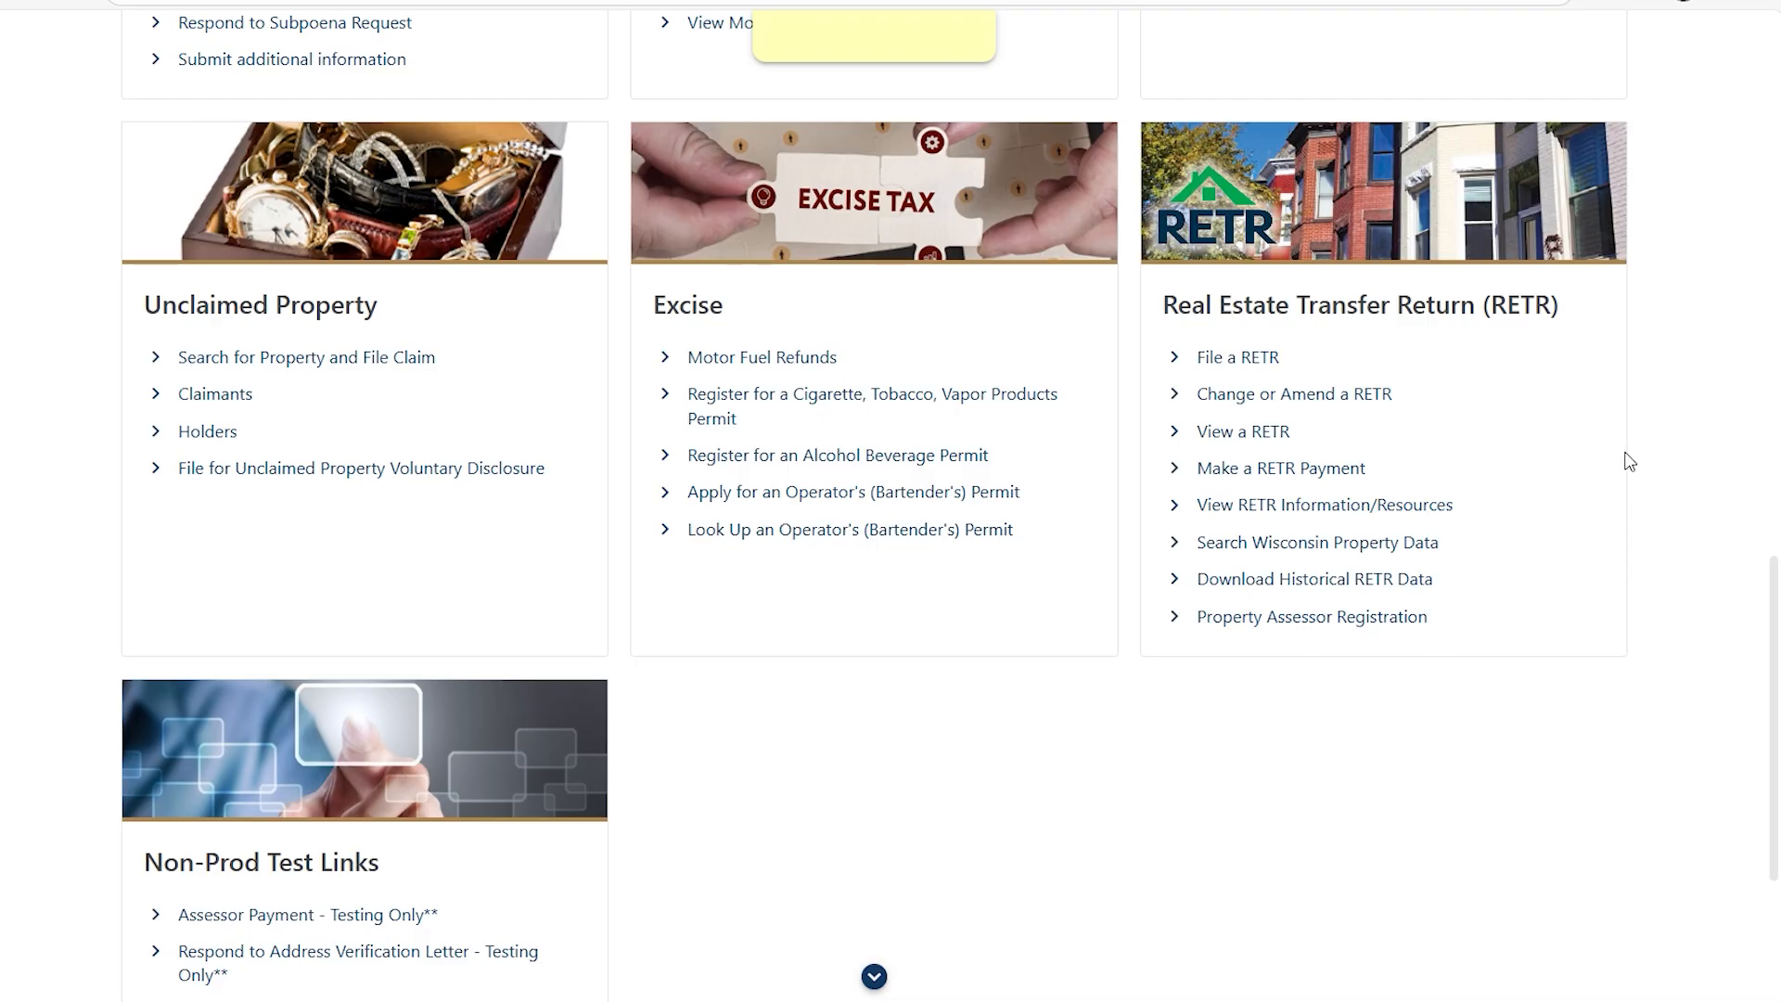
# Start a new Real Estate Transfer Return from the RETR panel with File a RETR.
pyautogui.click(1237, 363)
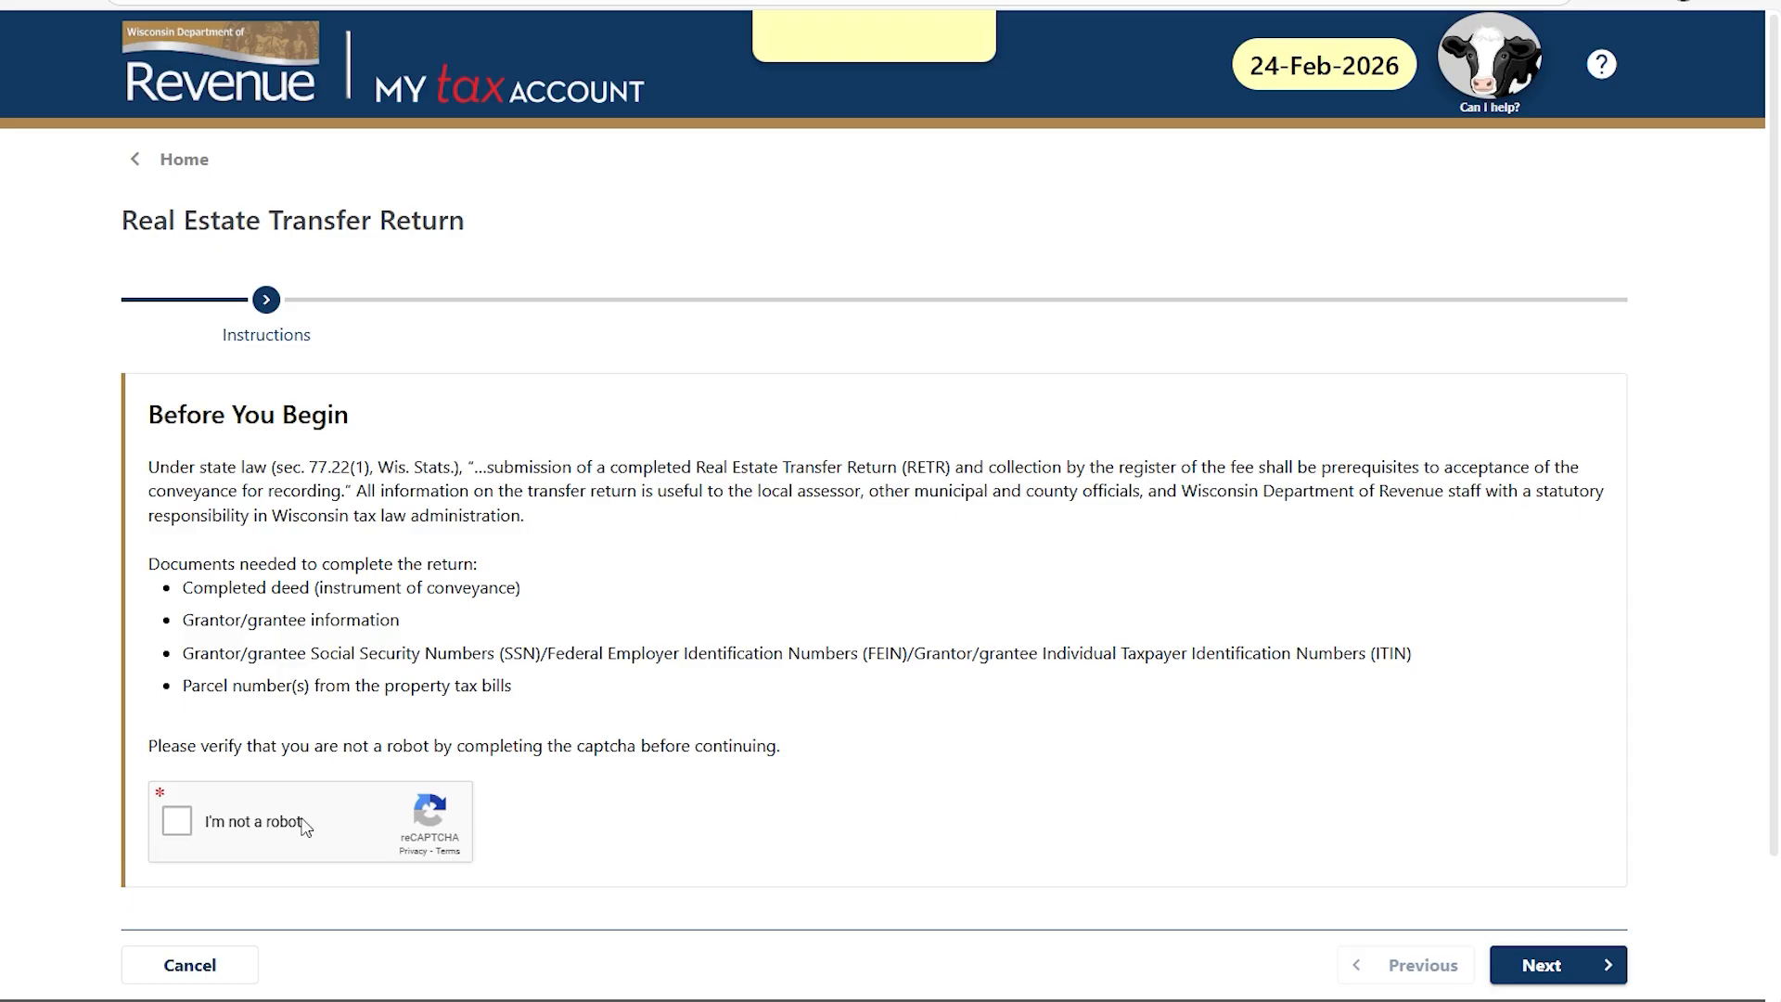
# Complete the 'I'm not a robot' captcha and advance to the County step.
pyautogui.click(177, 821)
pyautogui.click(1568, 973)
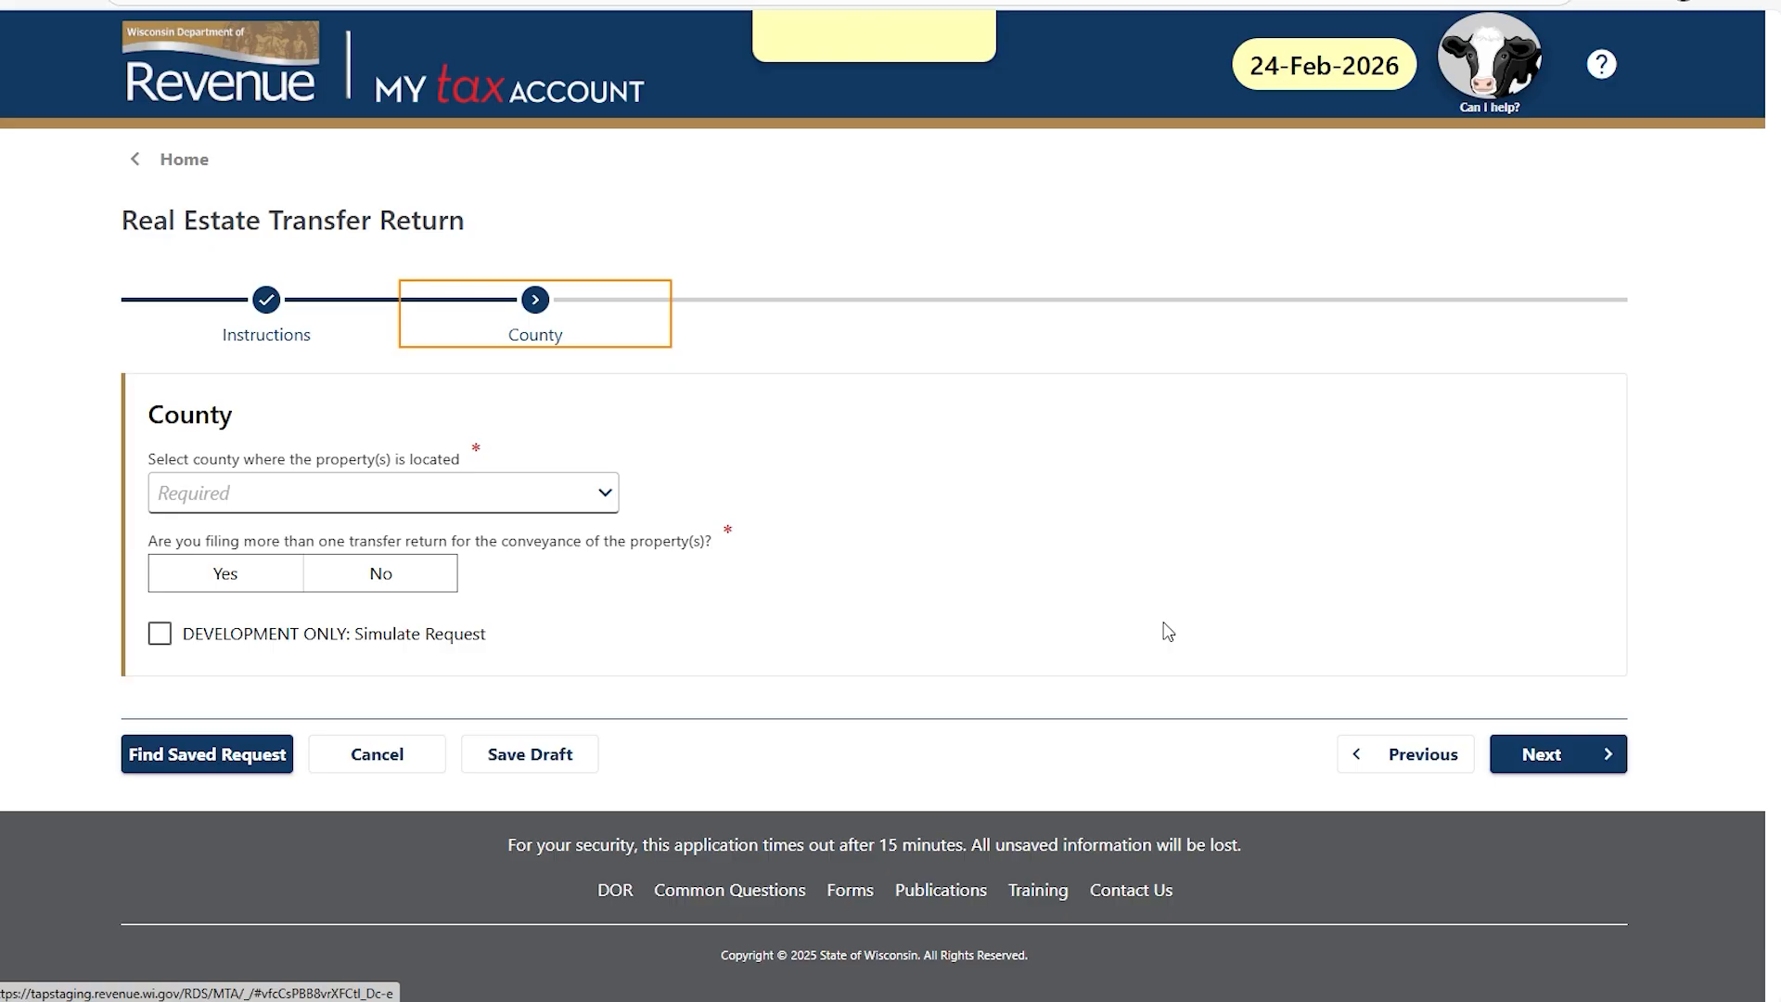
# Choose Brown county, answer Yes to multiple returns and No to same county.
pyautogui.click(608, 495)
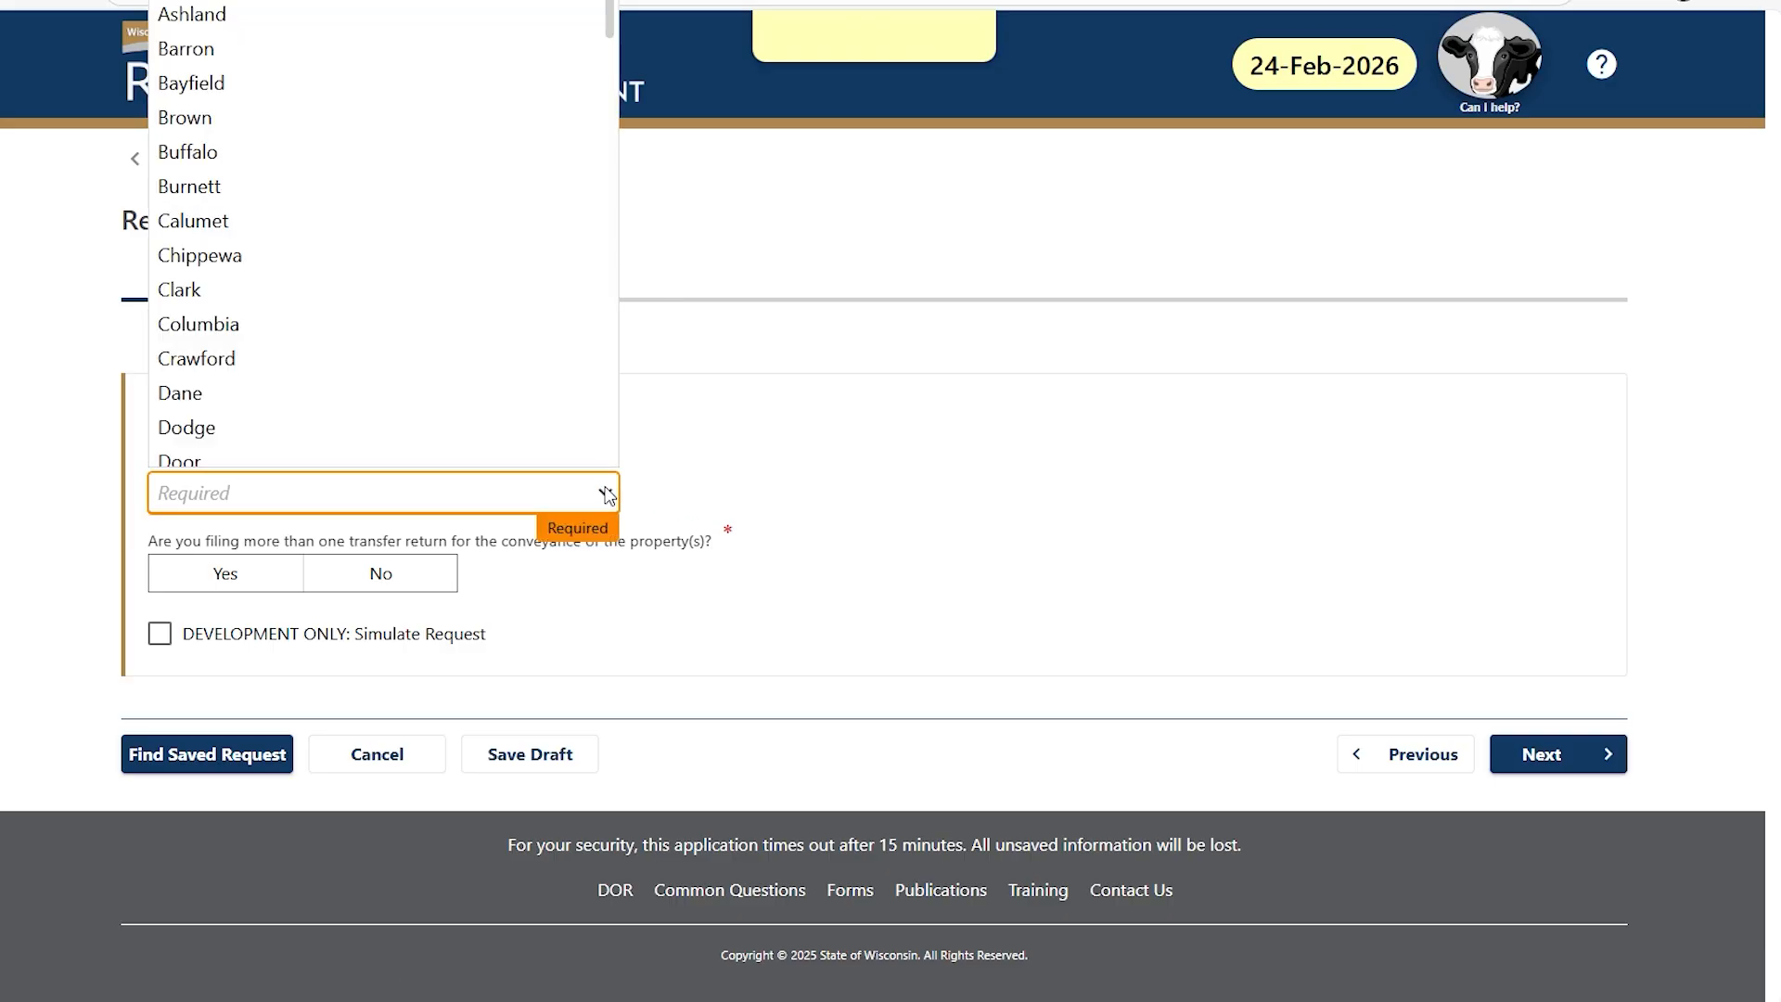
pyautogui.press('b')
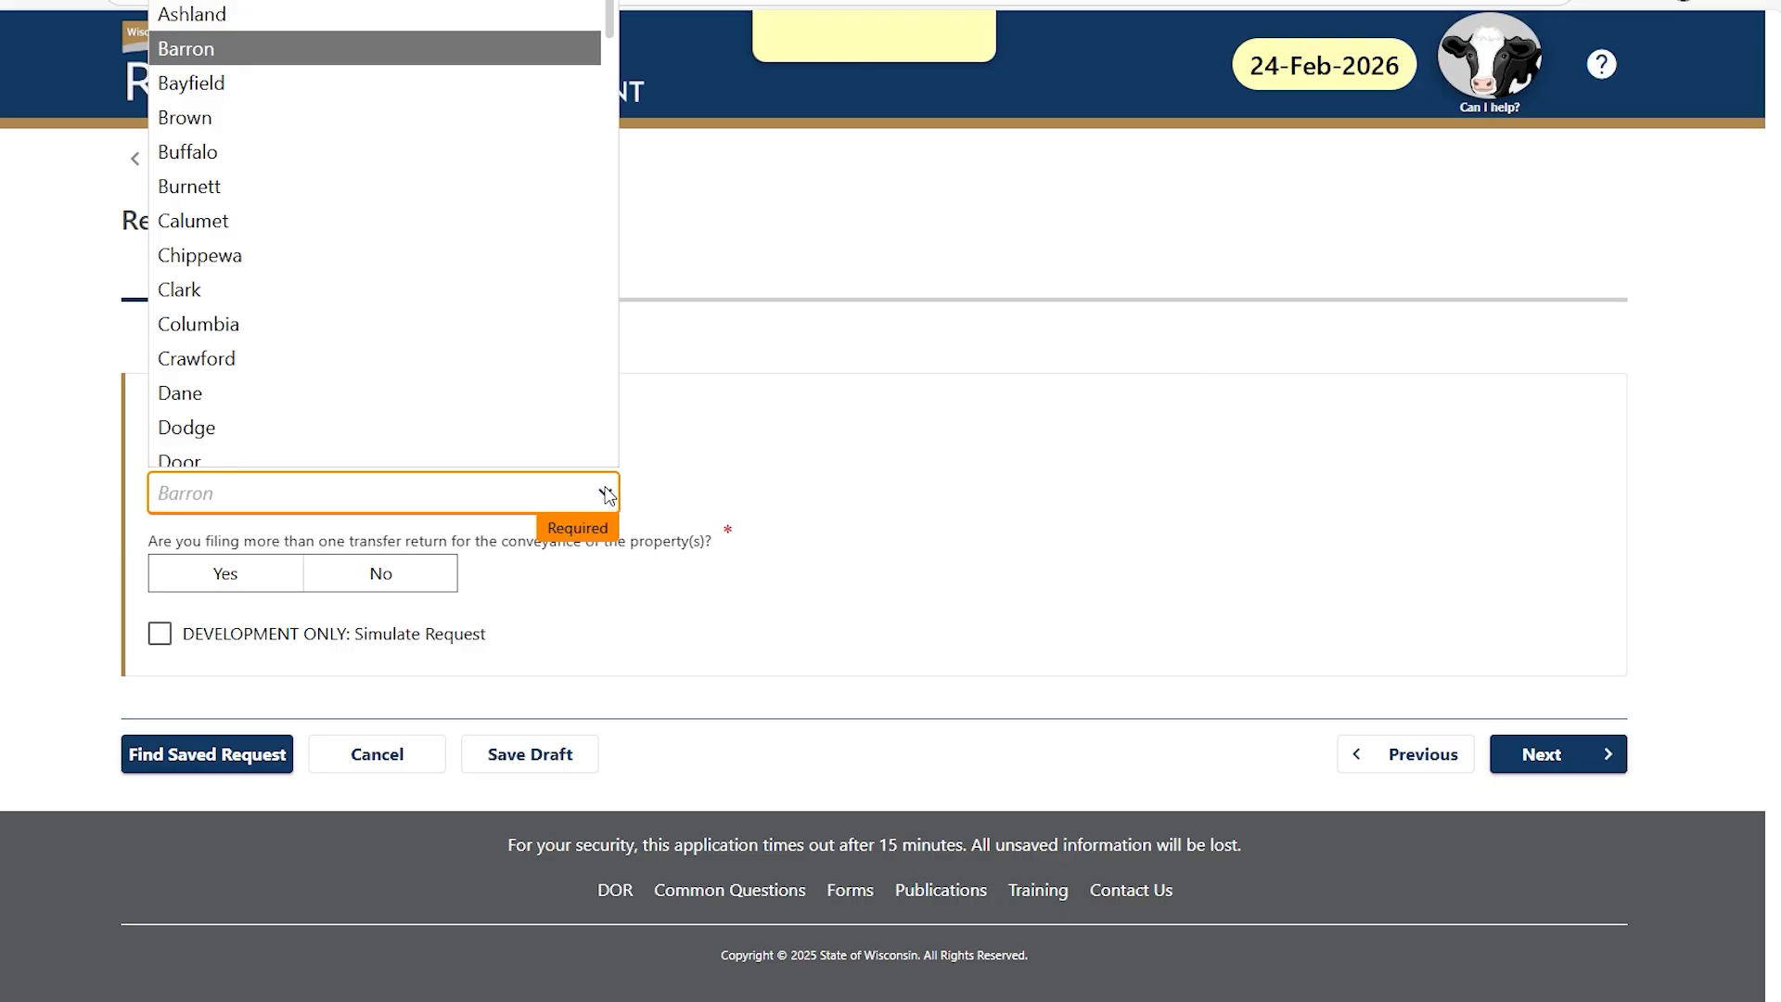
pyautogui.press('Down')
pyautogui.press('Down')
pyautogui.press('Return')
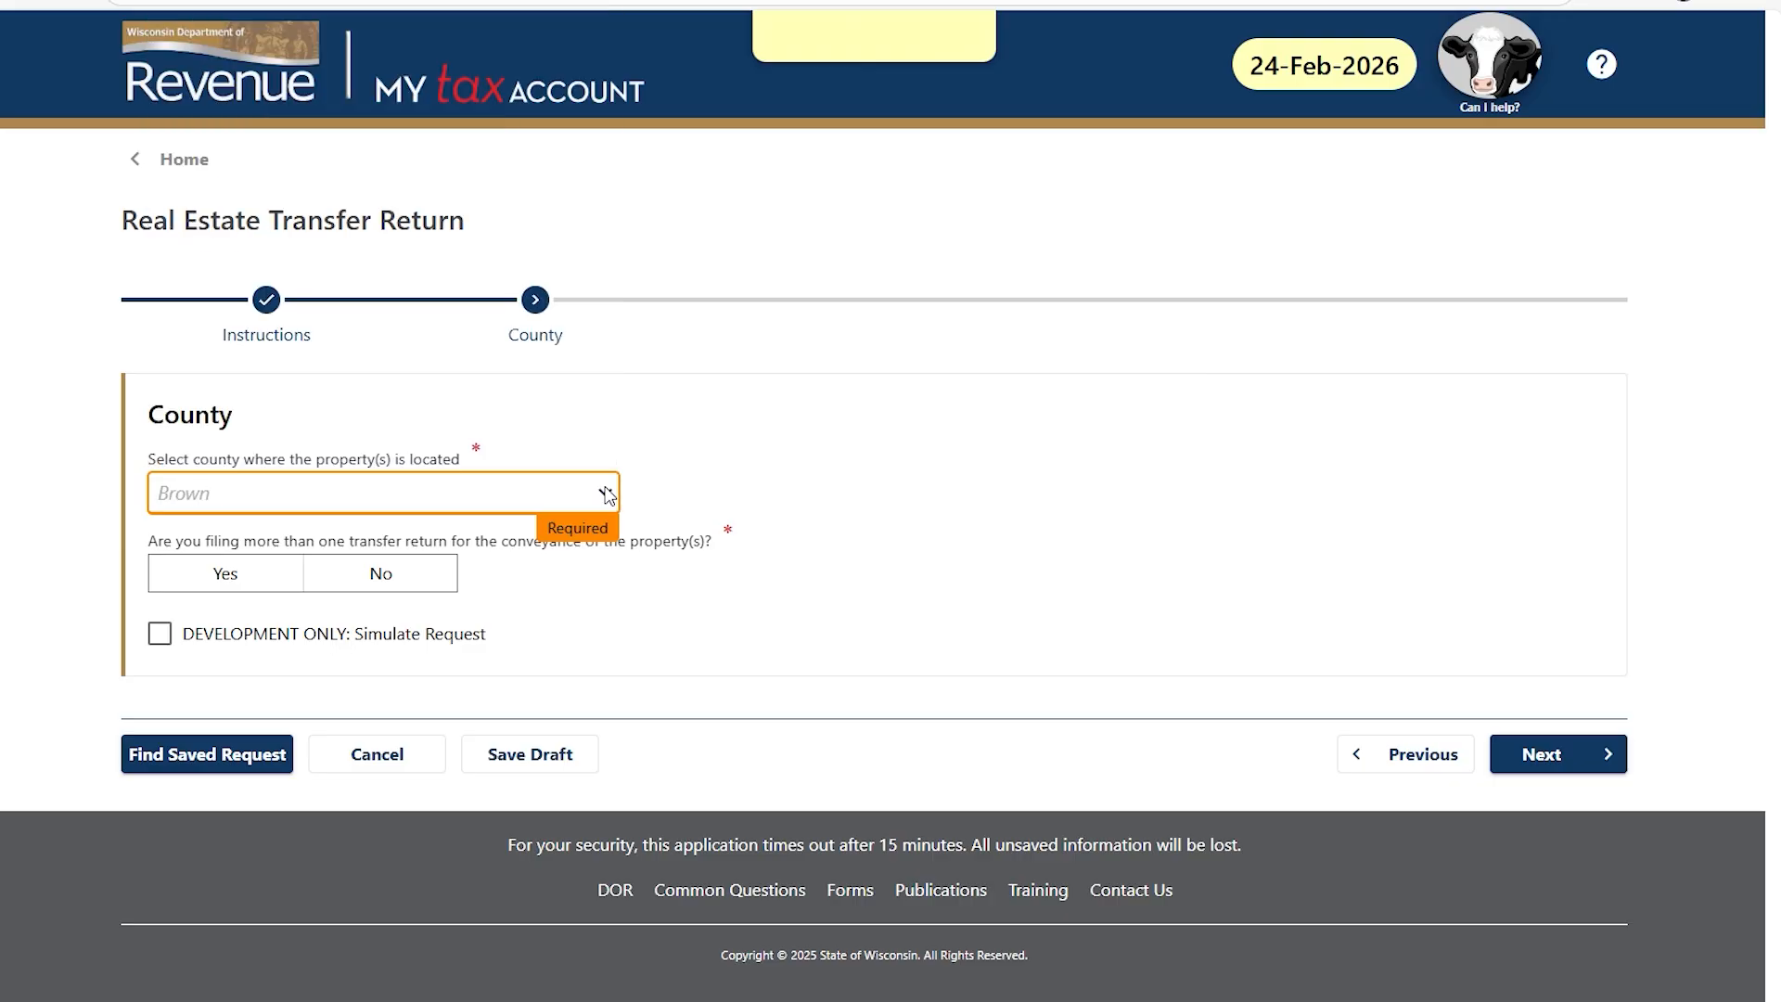
pyautogui.click(222, 573)
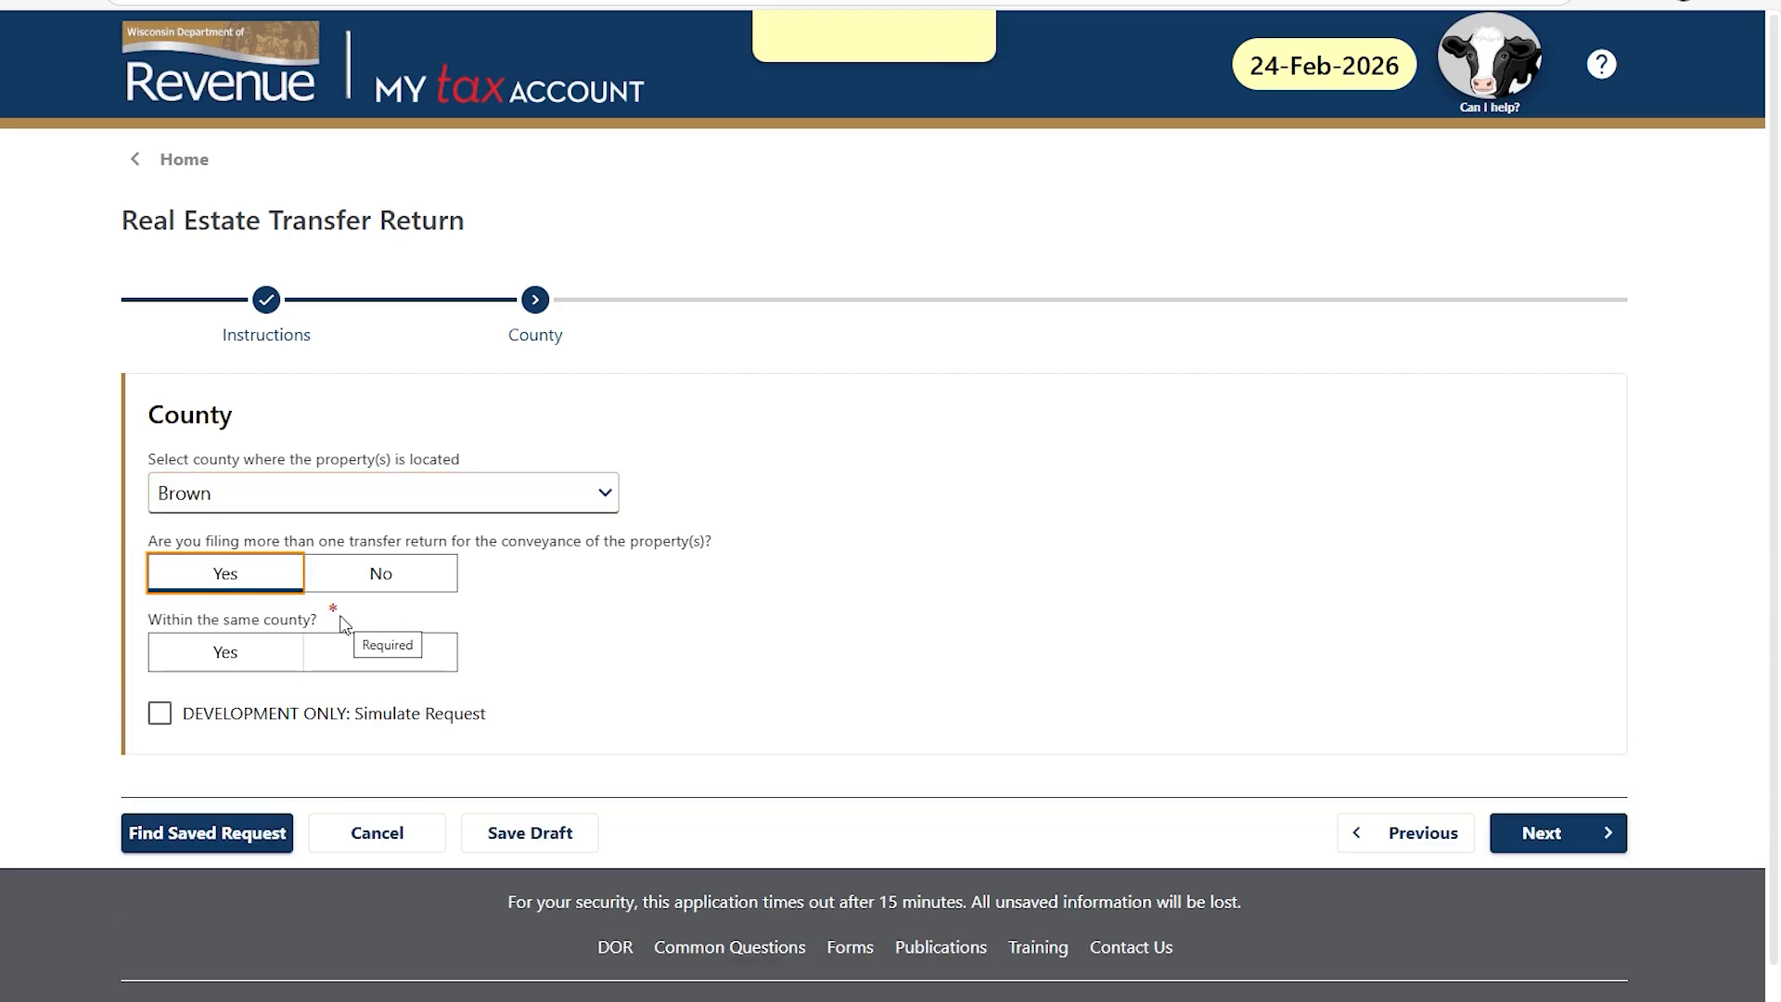
pyautogui.click(206, 652)
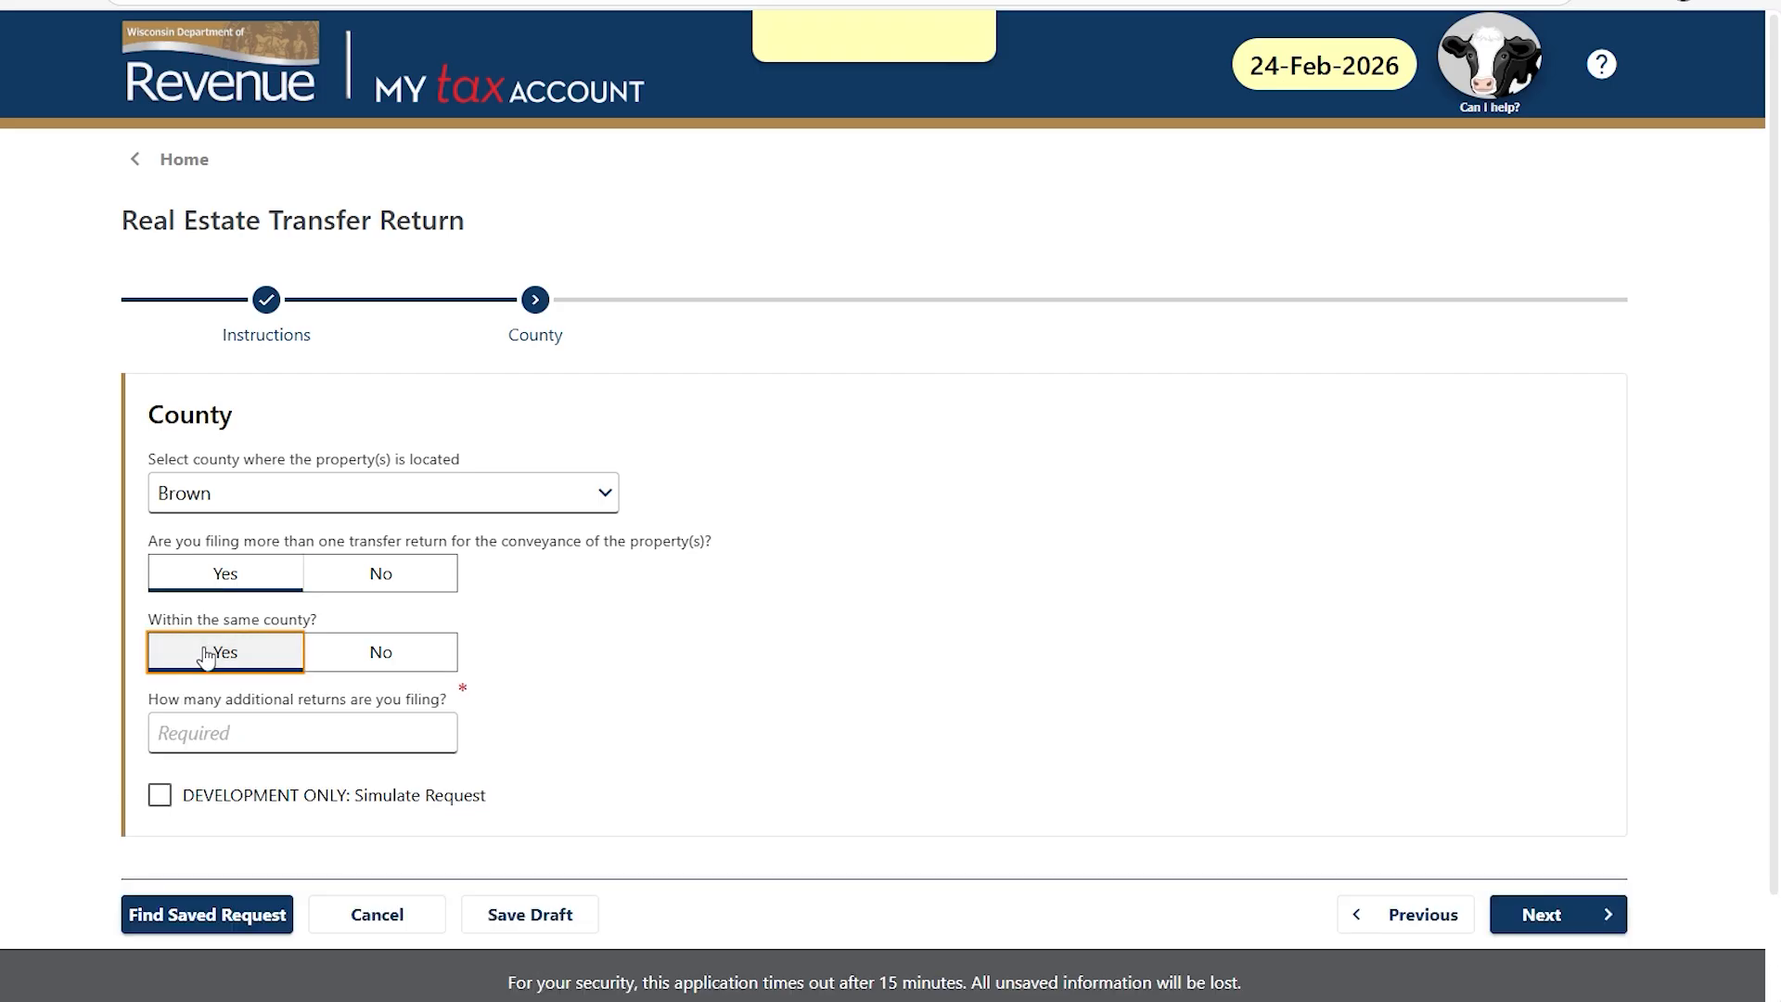
pyautogui.click(181, 732)
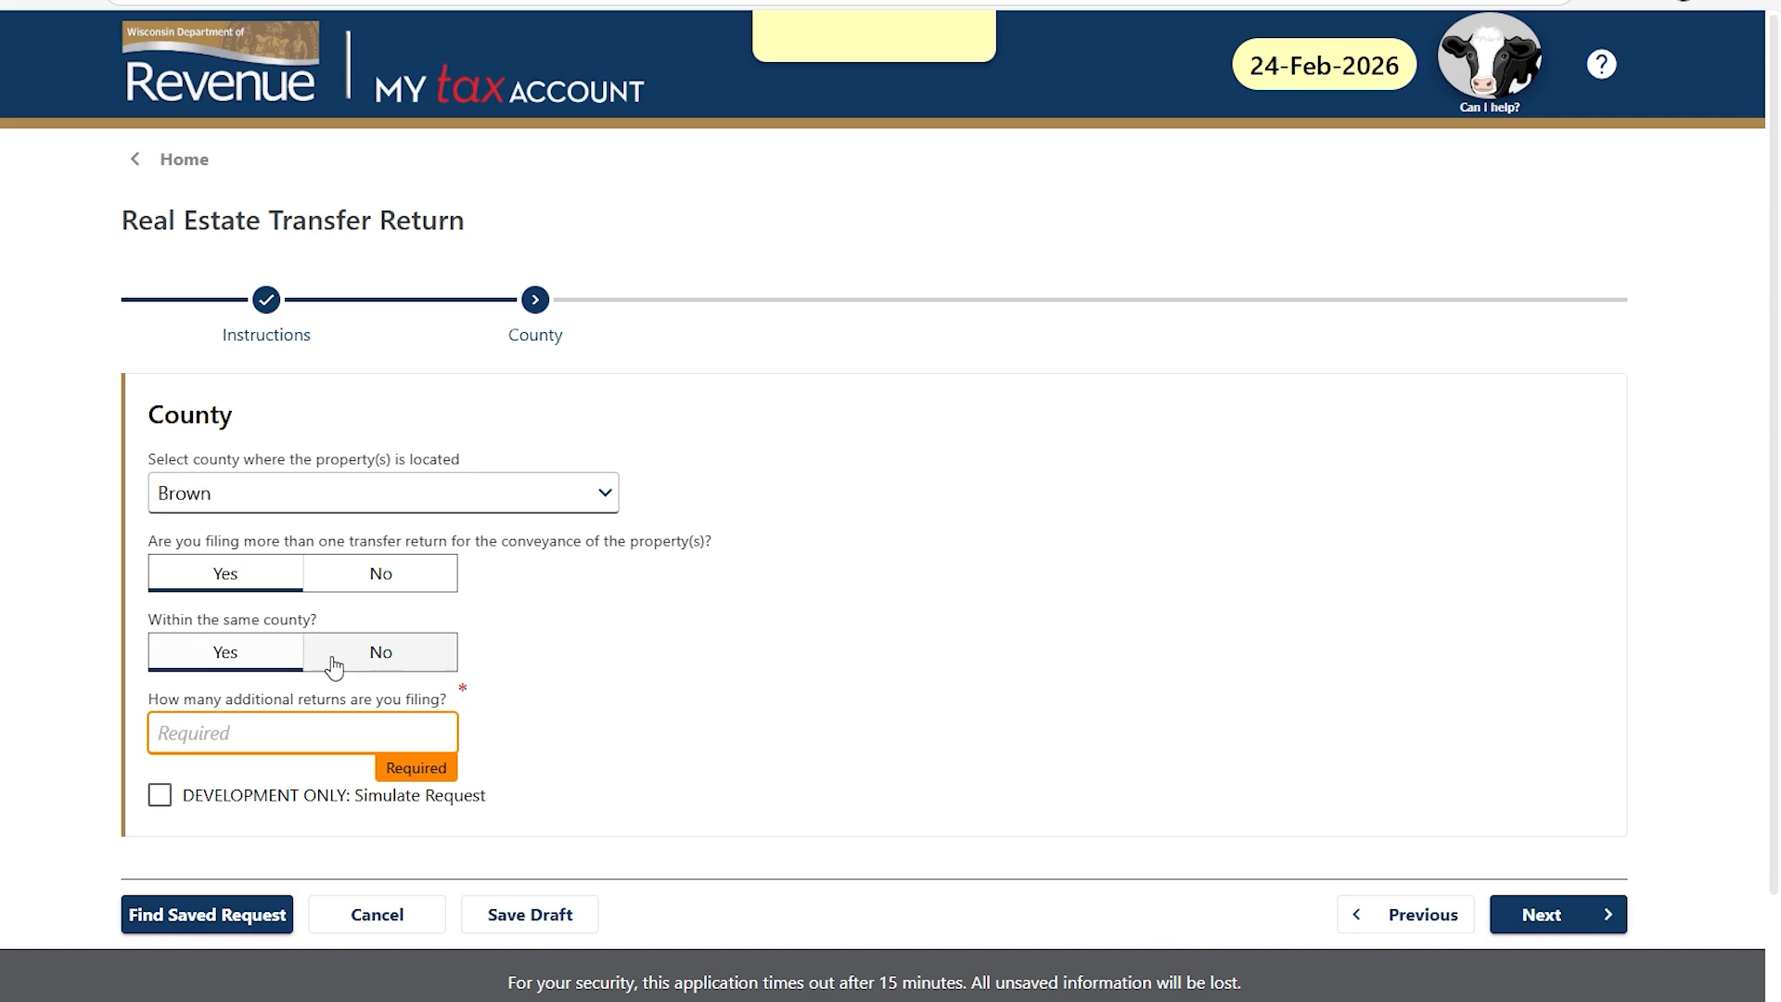
pyautogui.click(390, 655)
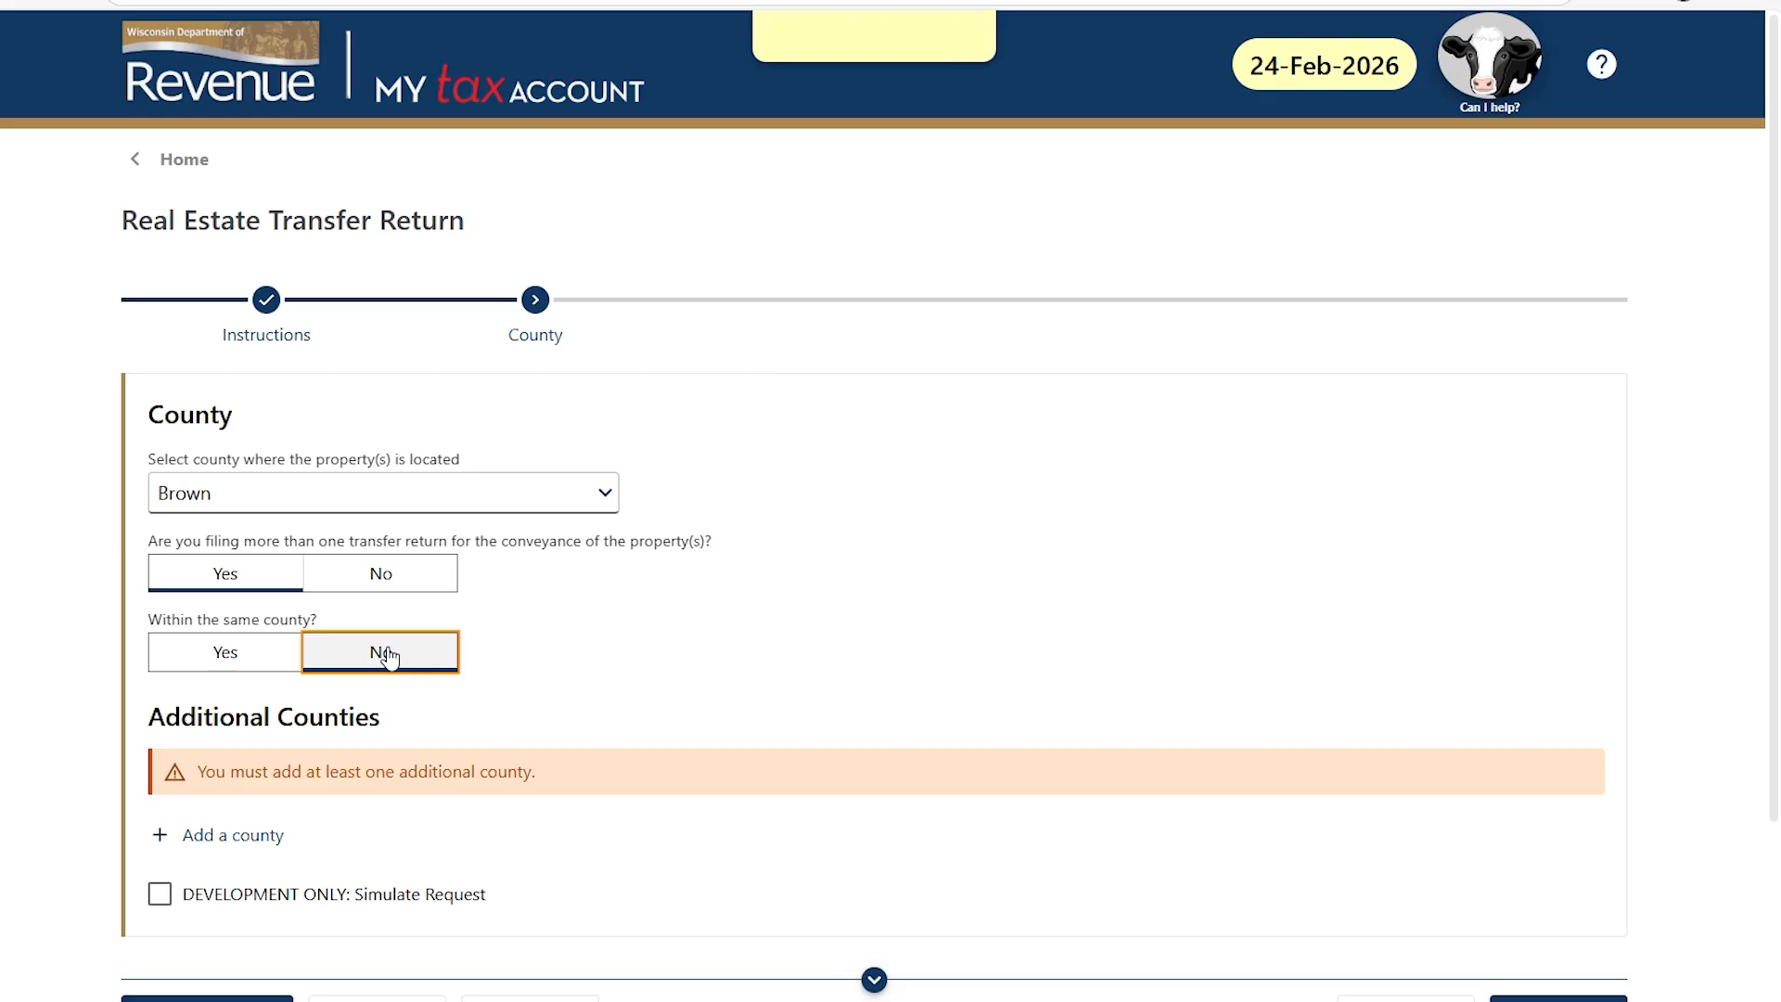
# Add Florence as an additional county, then delete that entry and confirm.
pyautogui.click(234, 840)
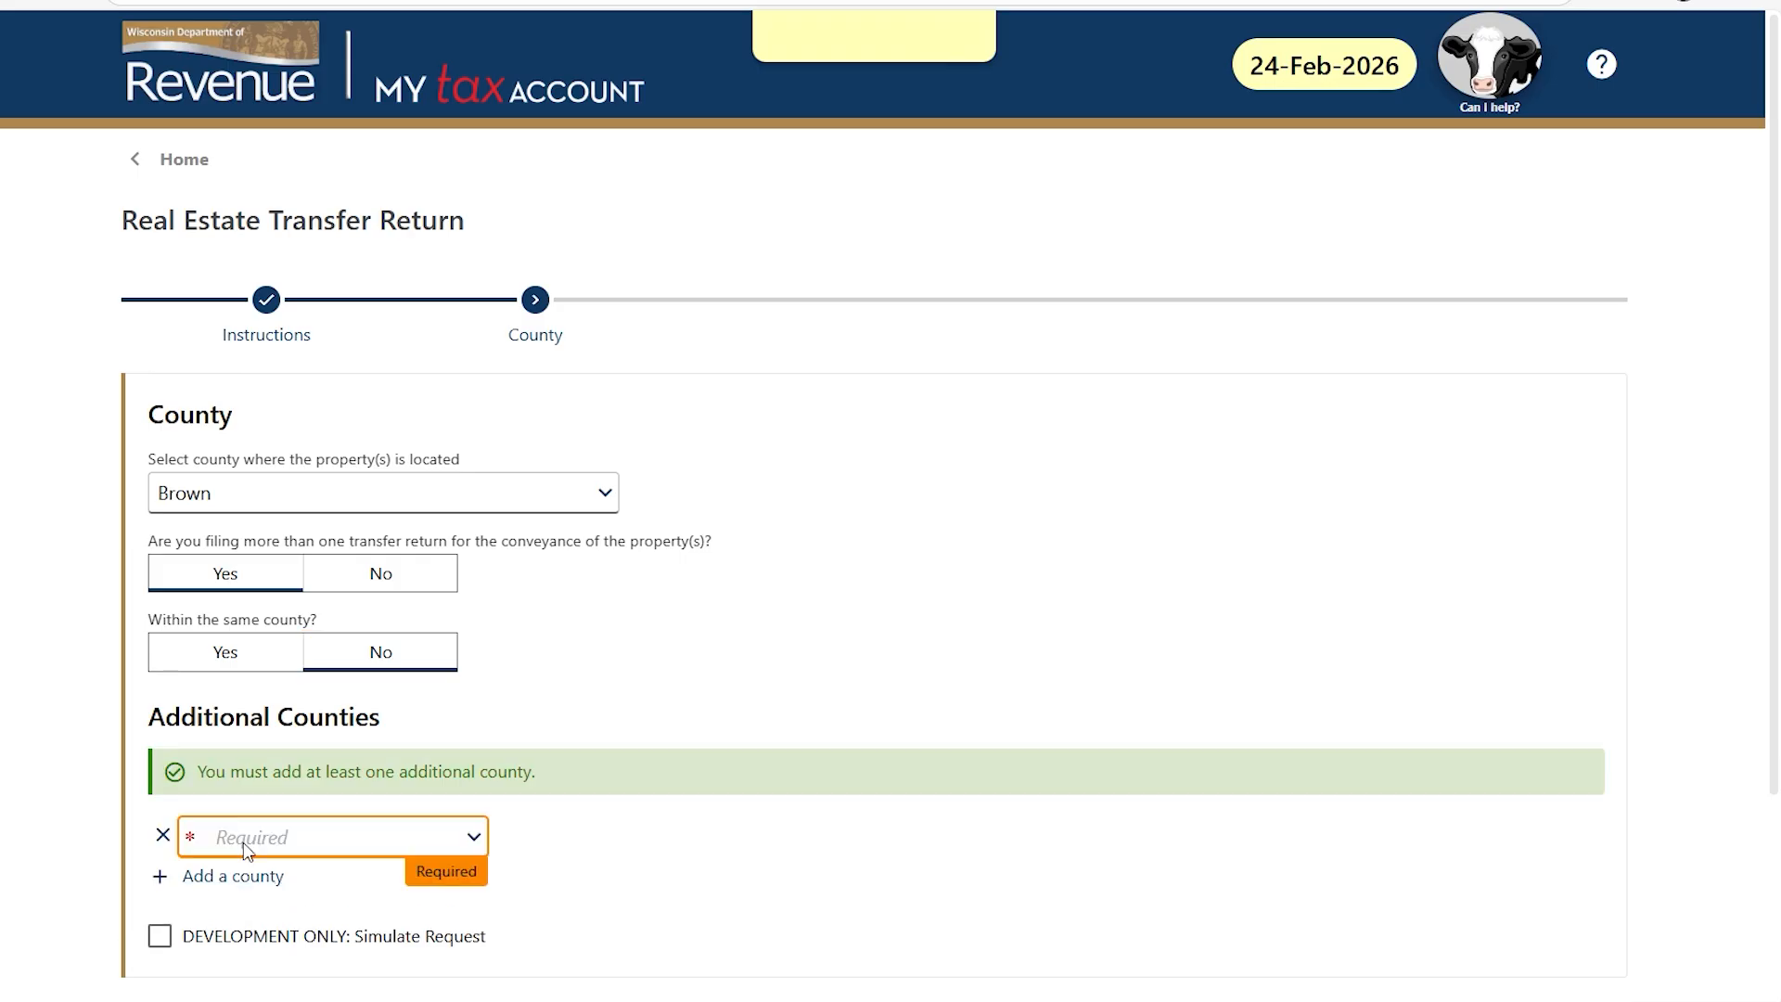
pyautogui.click(476, 839)
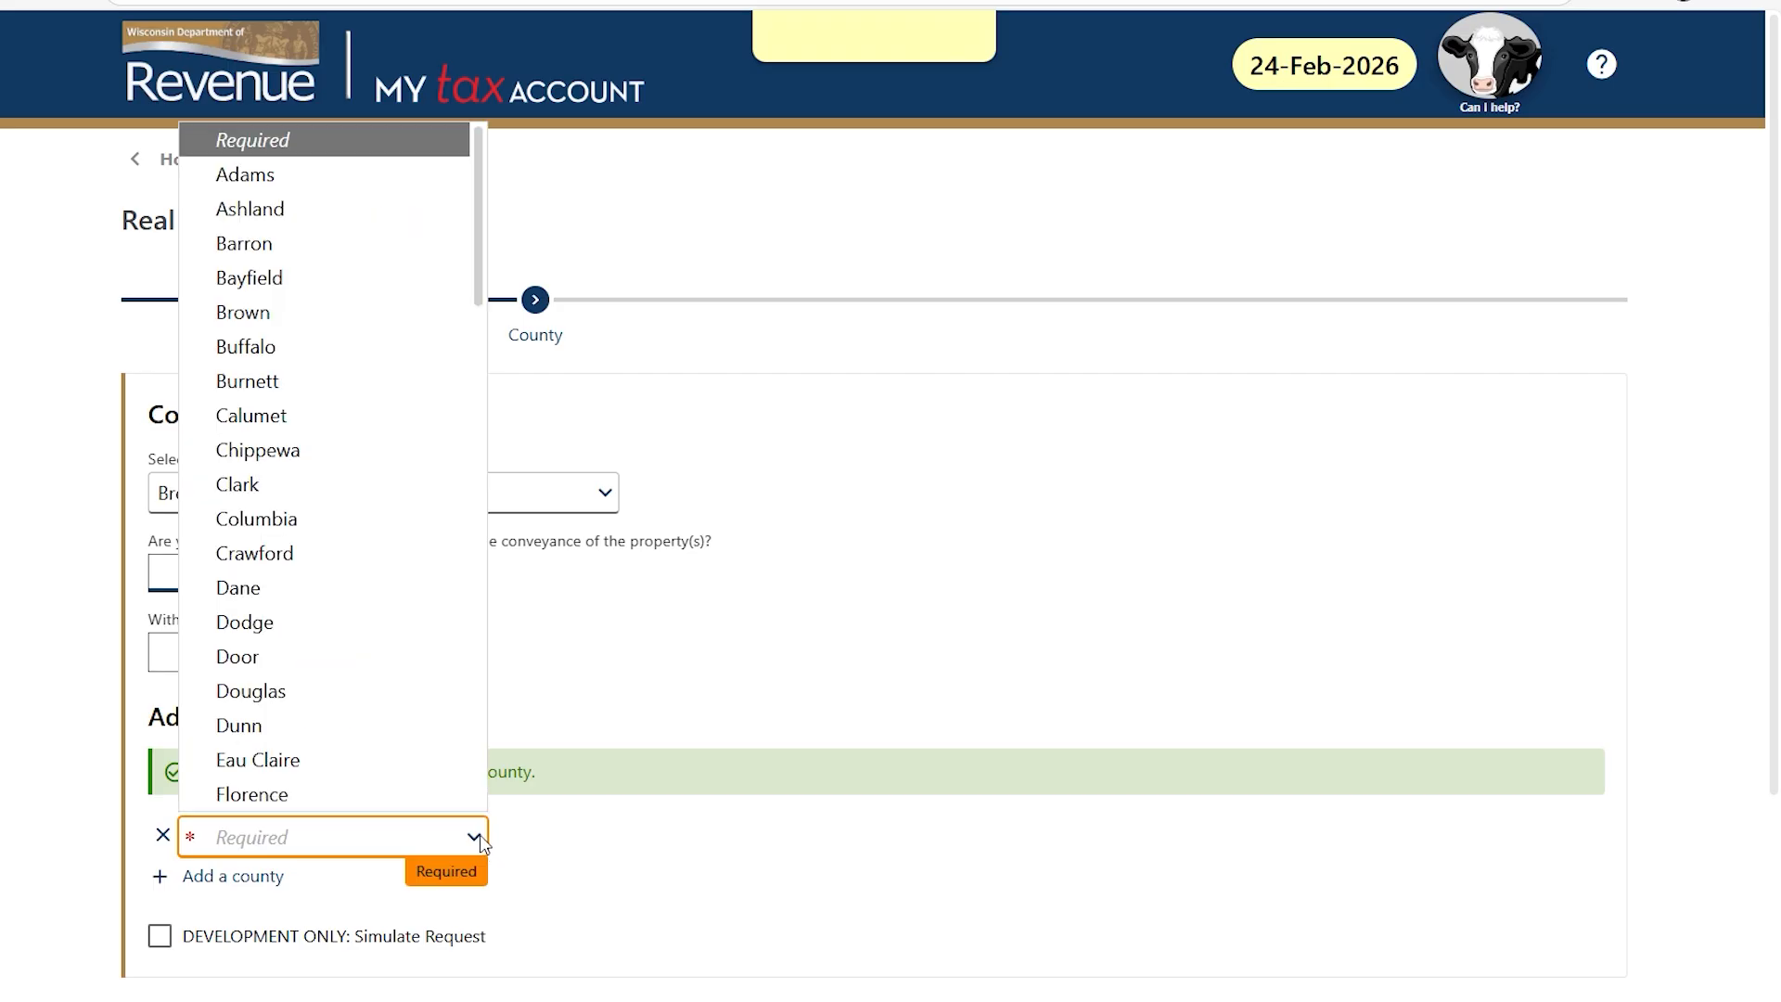
pyautogui.click(453, 796)
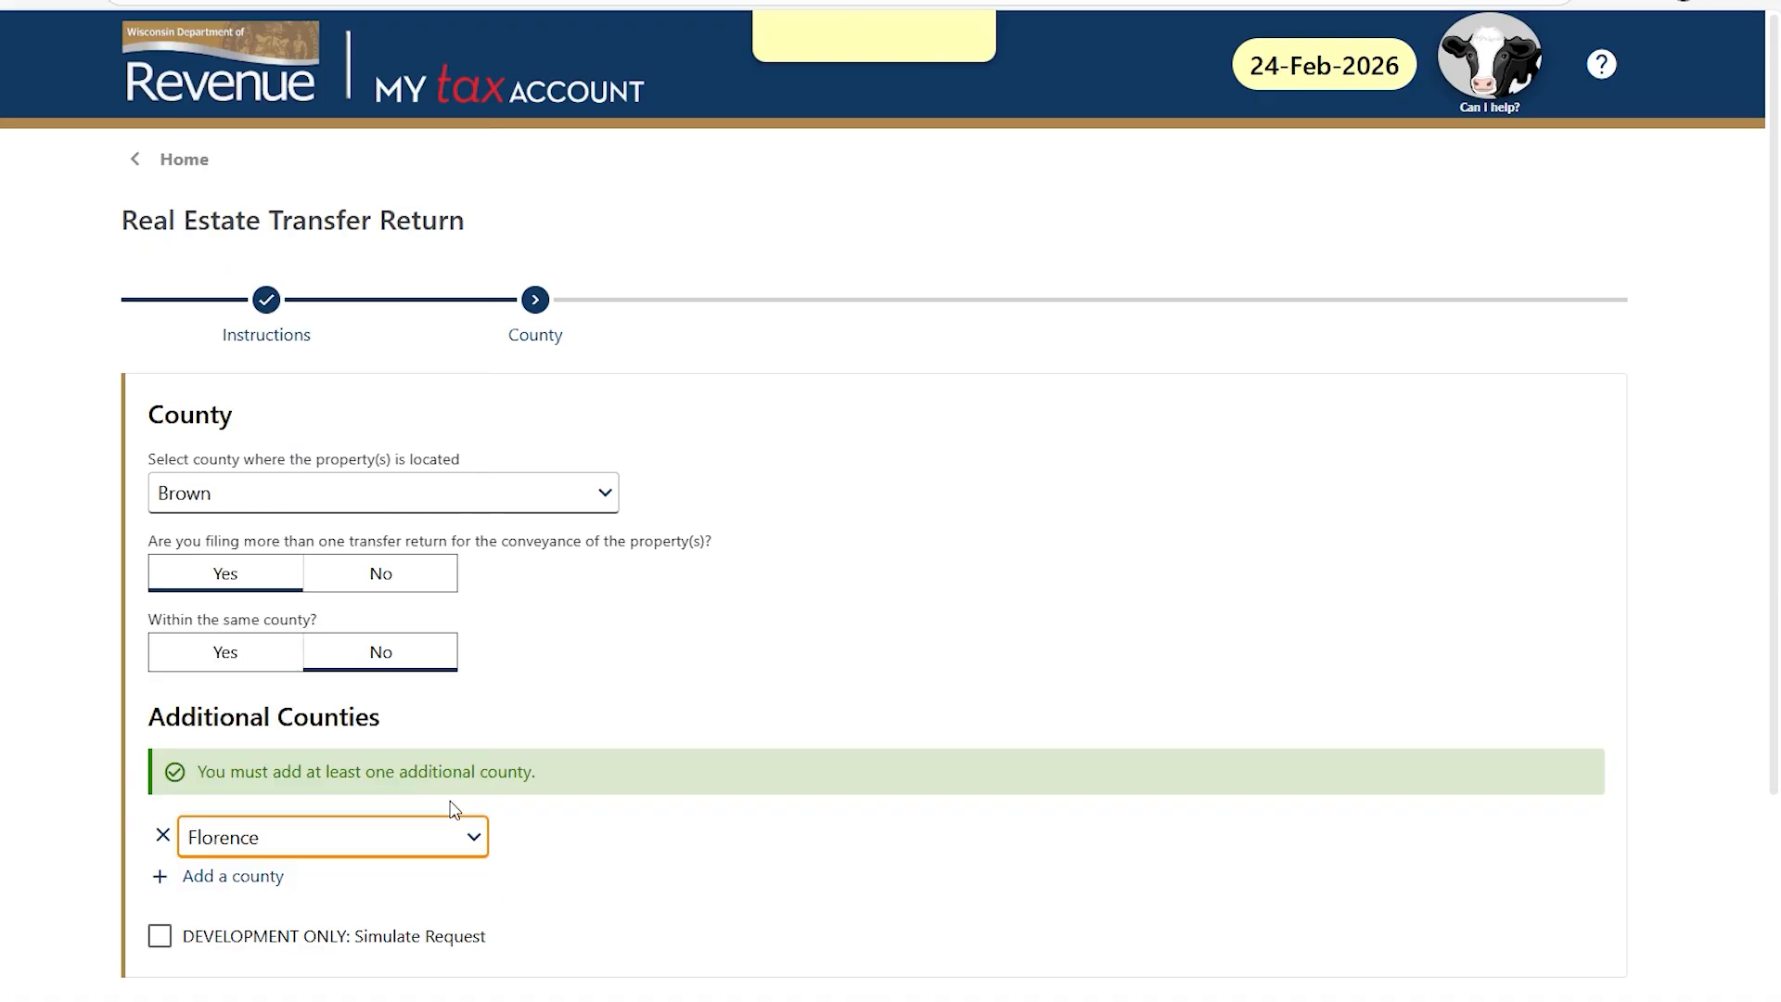
pyautogui.click(163, 837)
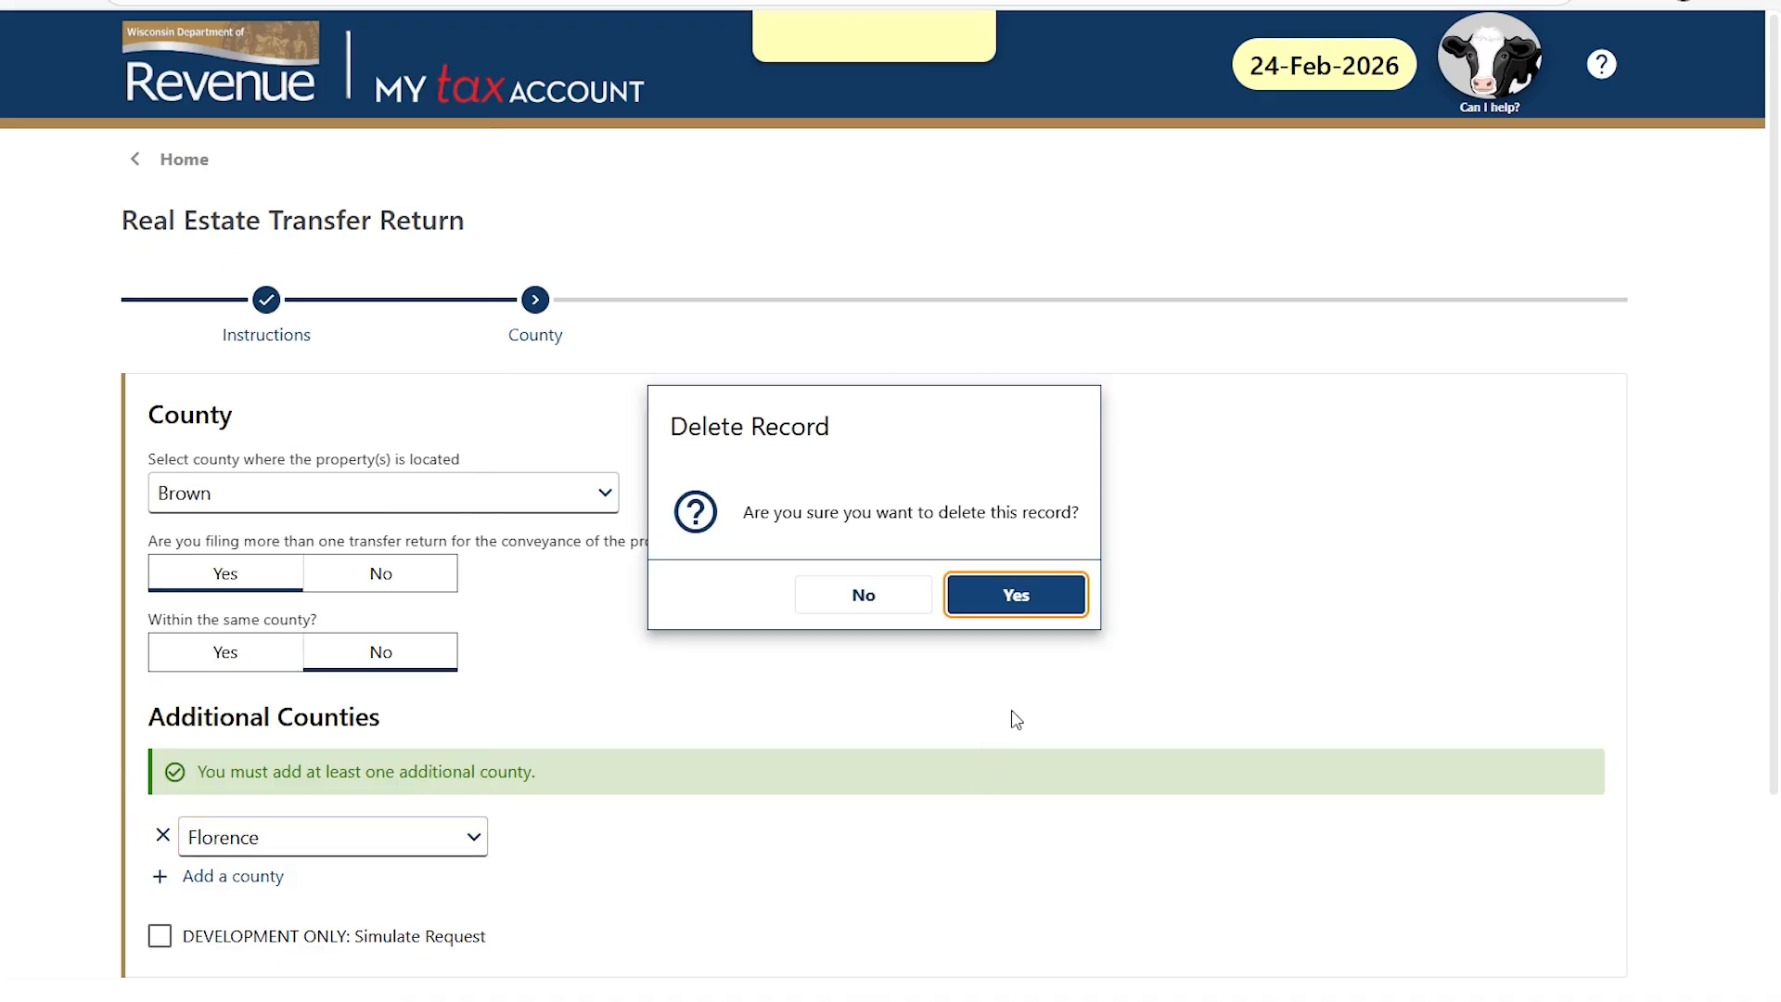
pyautogui.click(1037, 601)
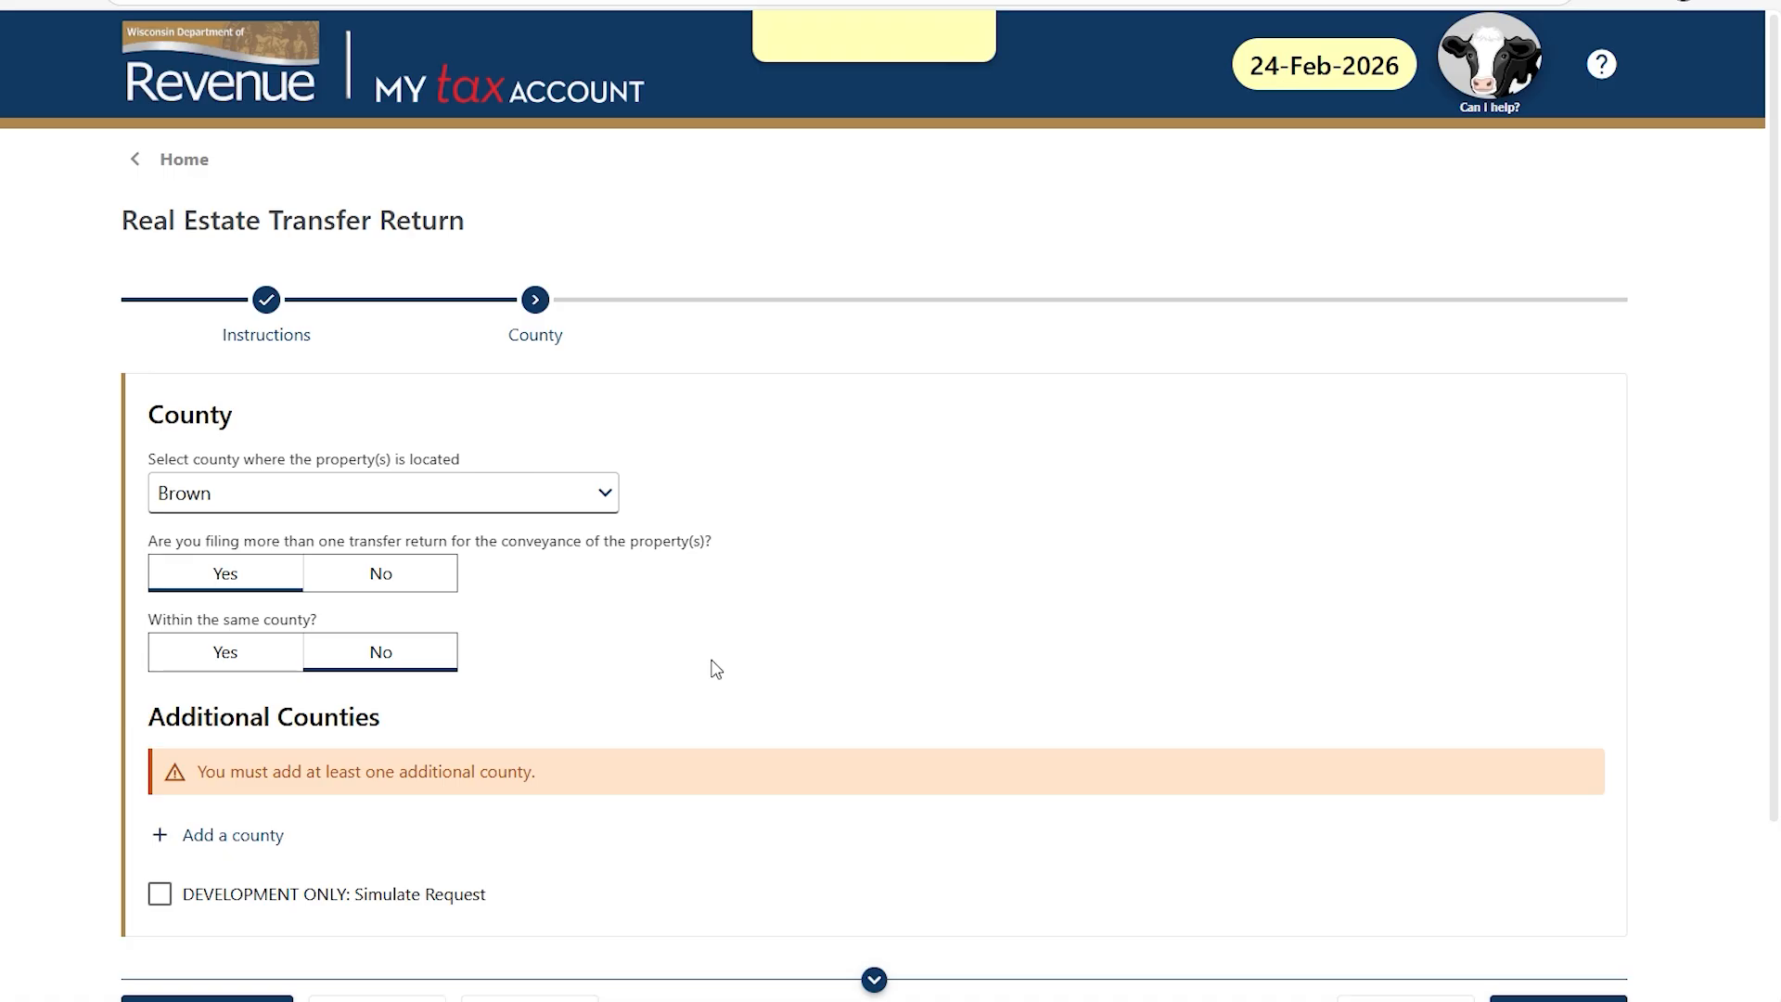
# Answer No to filing more than one transfer return, keeping Brown county.
pyautogui.click(423, 577)
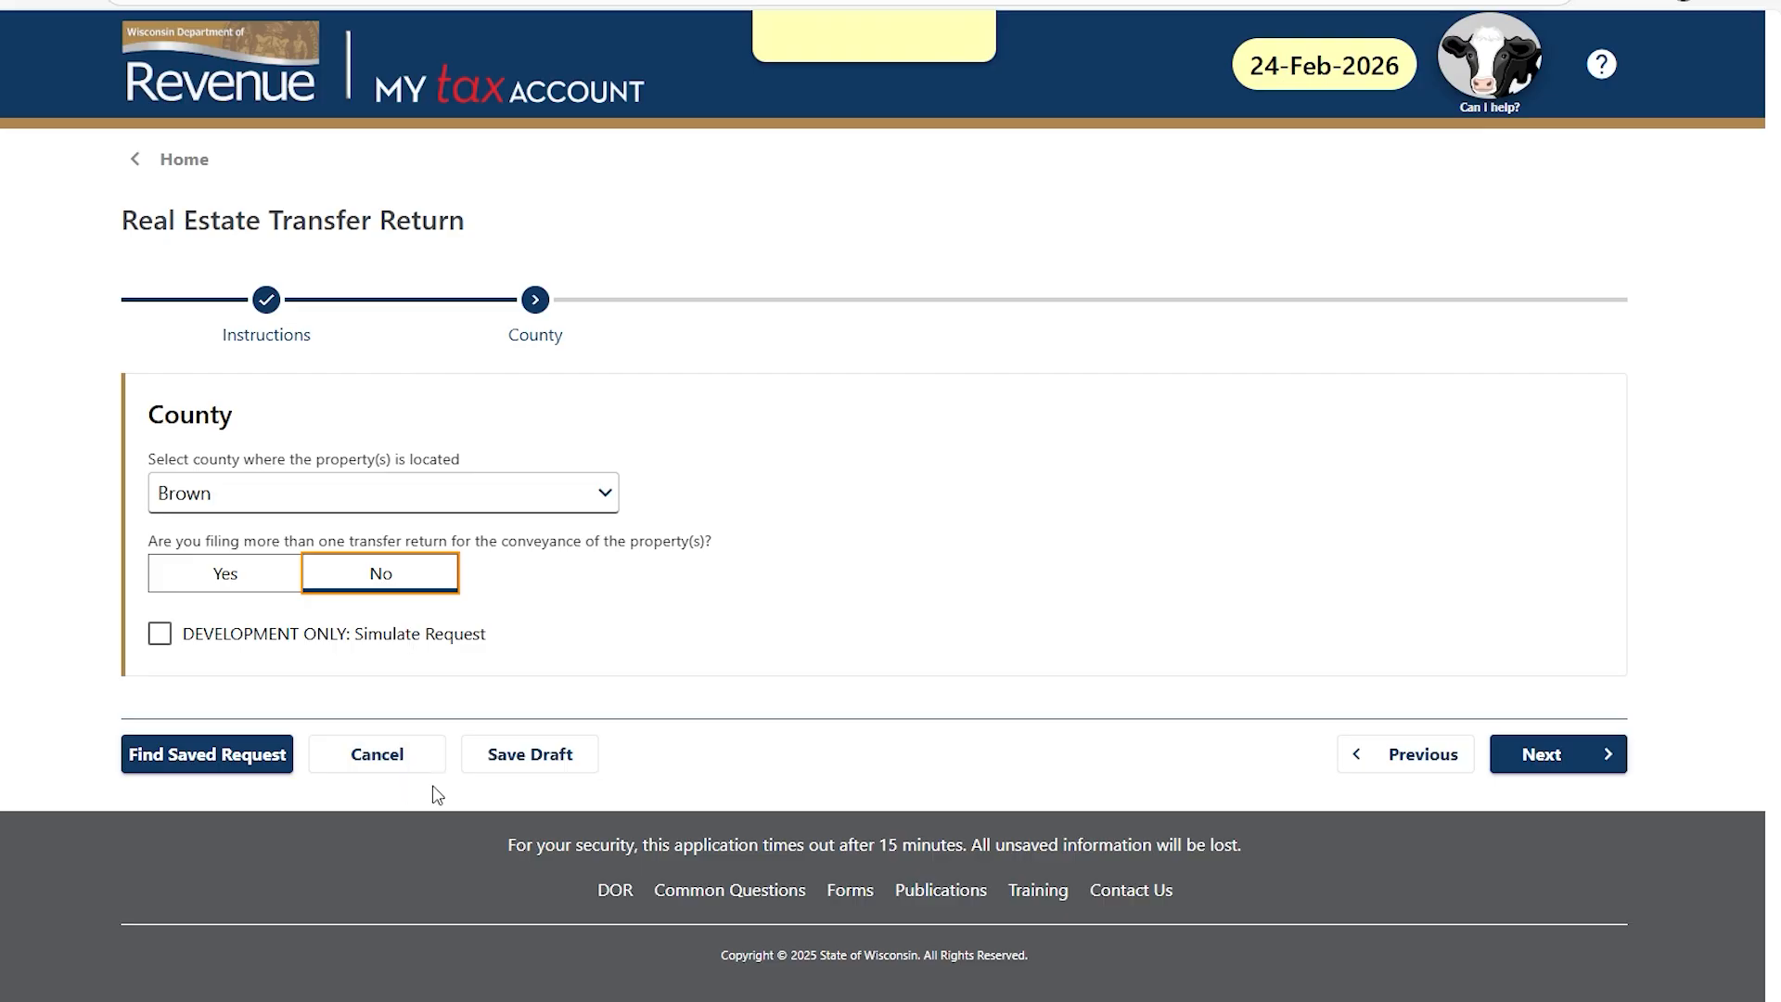
# Save the return as a draft under a confirmed e-mail address and copy the confirmation code.
pyautogui.click(555, 759)
pyautogui.press('Tab')
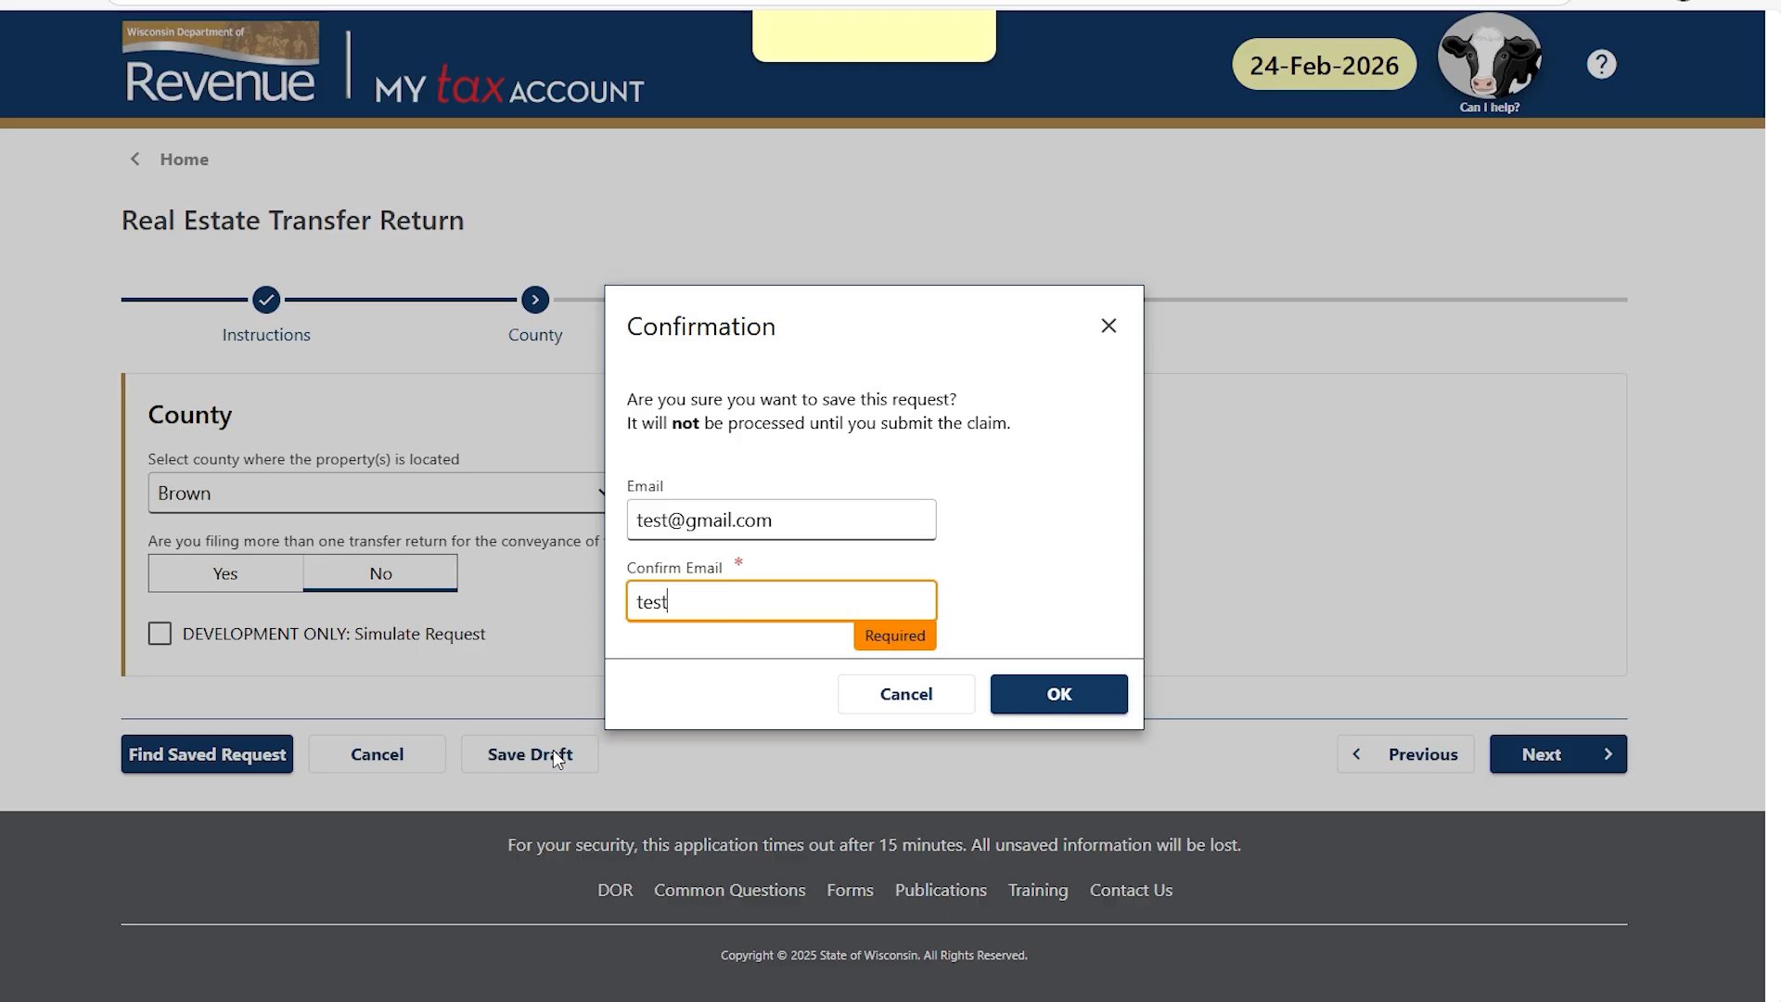
pyautogui.click(1054, 695)
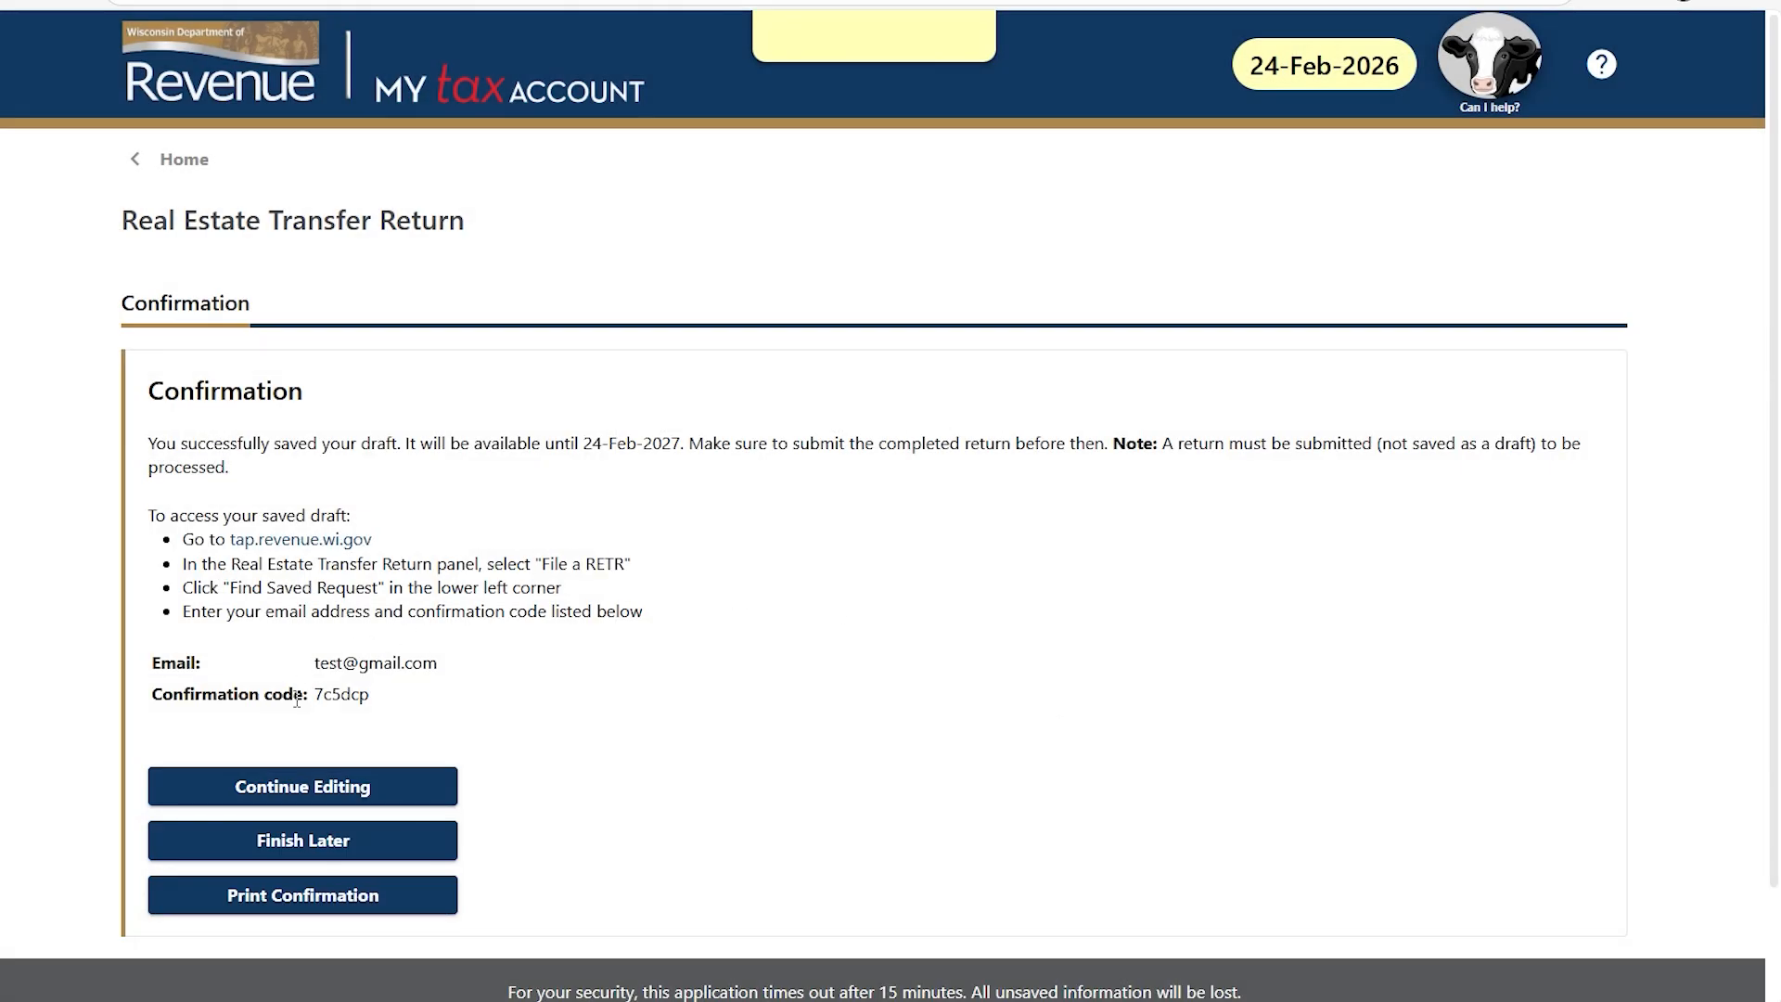
pyautogui.moveTo(319, 694); pyautogui.dragTo(384, 711)
pyautogui.click(374, 786)
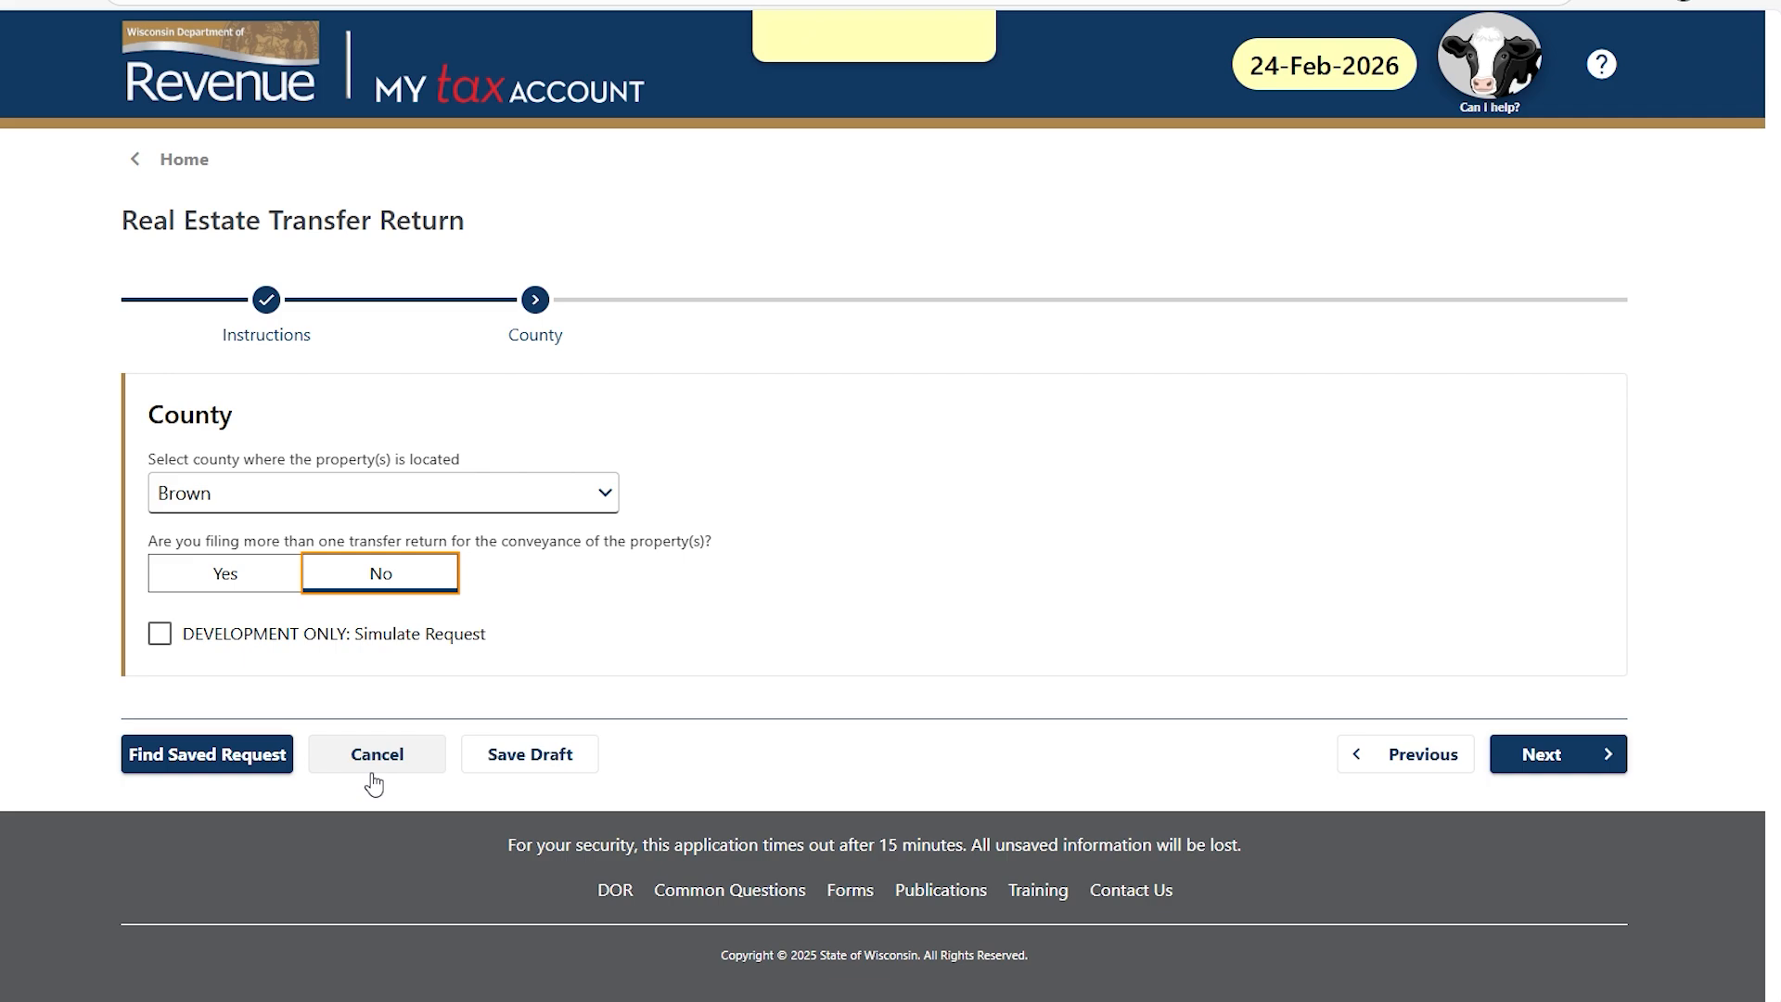
# Retrieve the saved draft using the e-mail and confirmation code, and reopen it for editing.
pyautogui.click(234, 766)
pyautogui.click(212, 524)
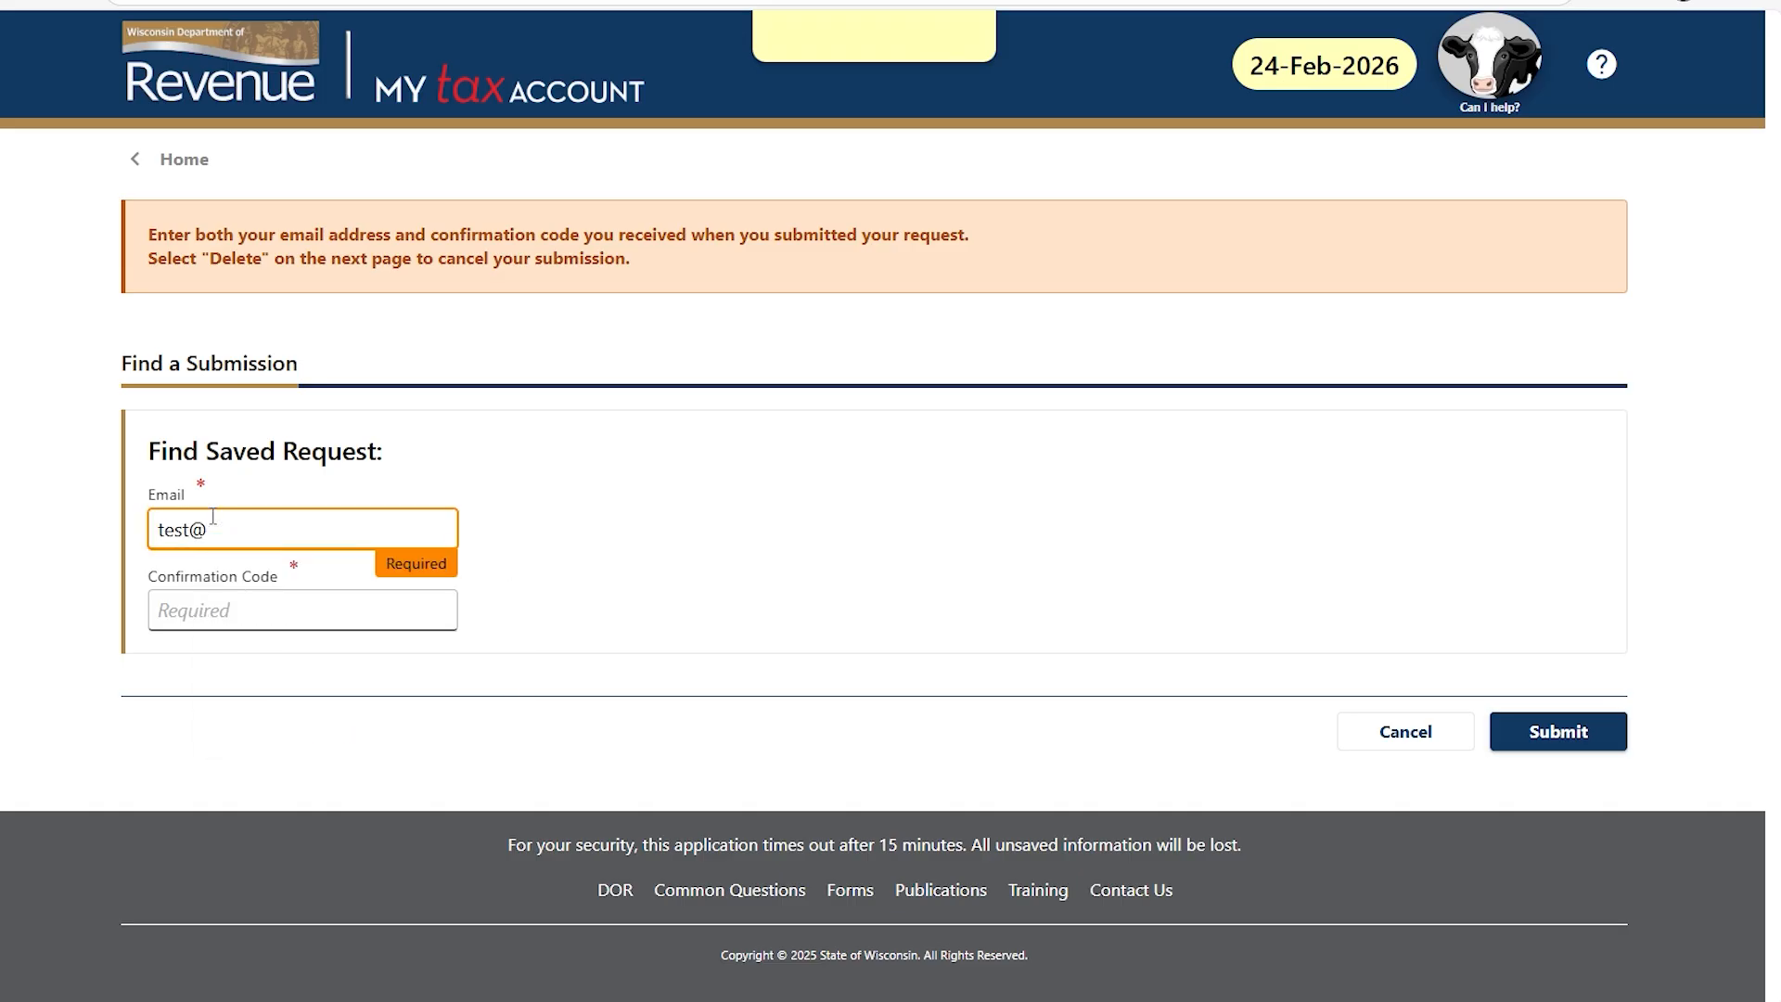
pyautogui.press('Tab')
pyautogui.write('7c5dcp')
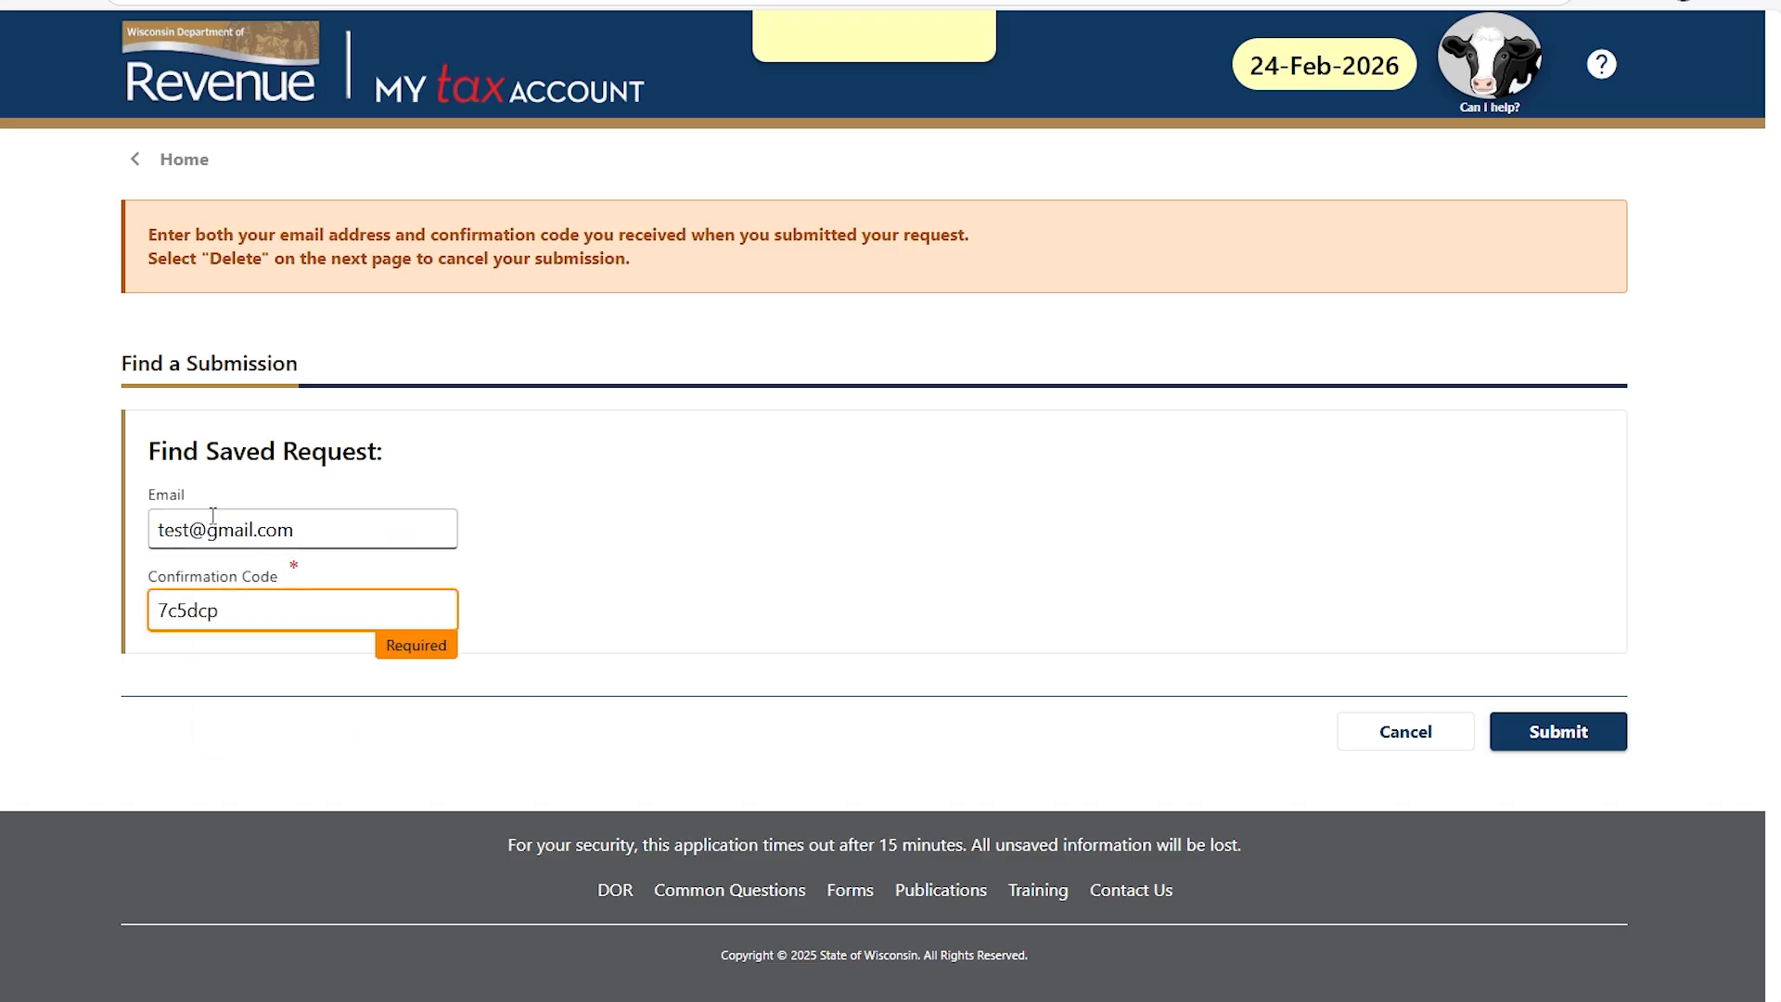
pyautogui.click(1544, 716)
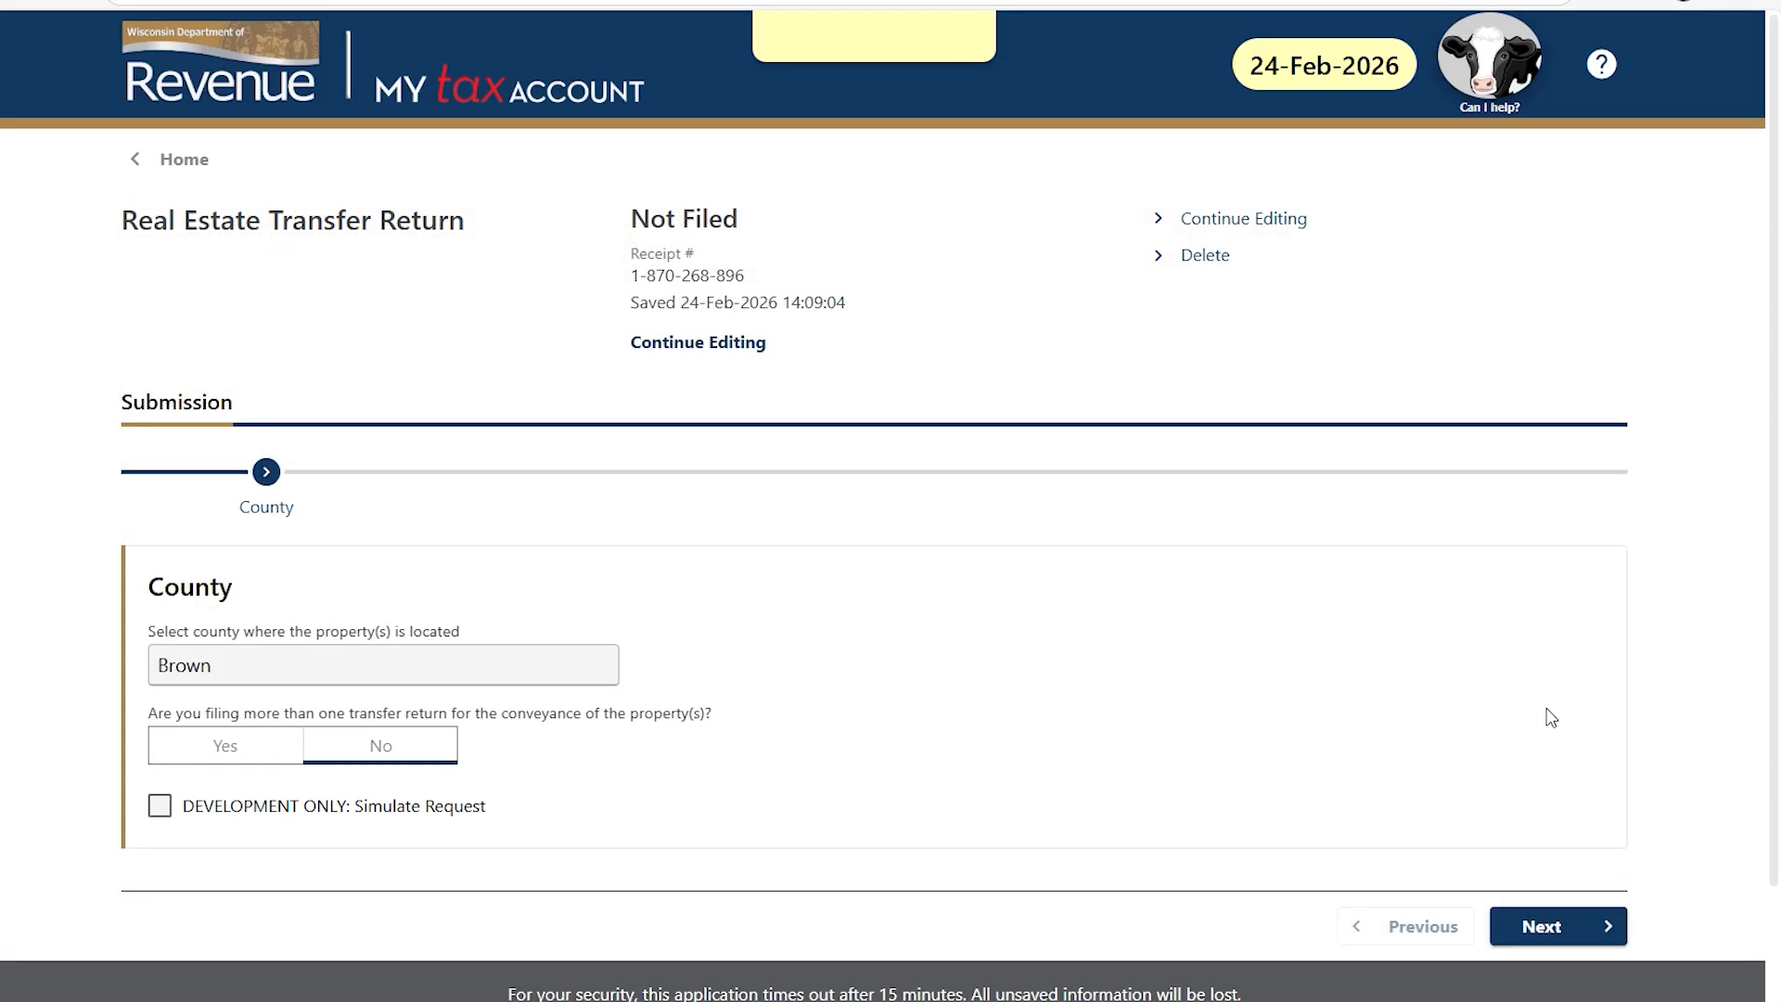
pyautogui.click(702, 342)
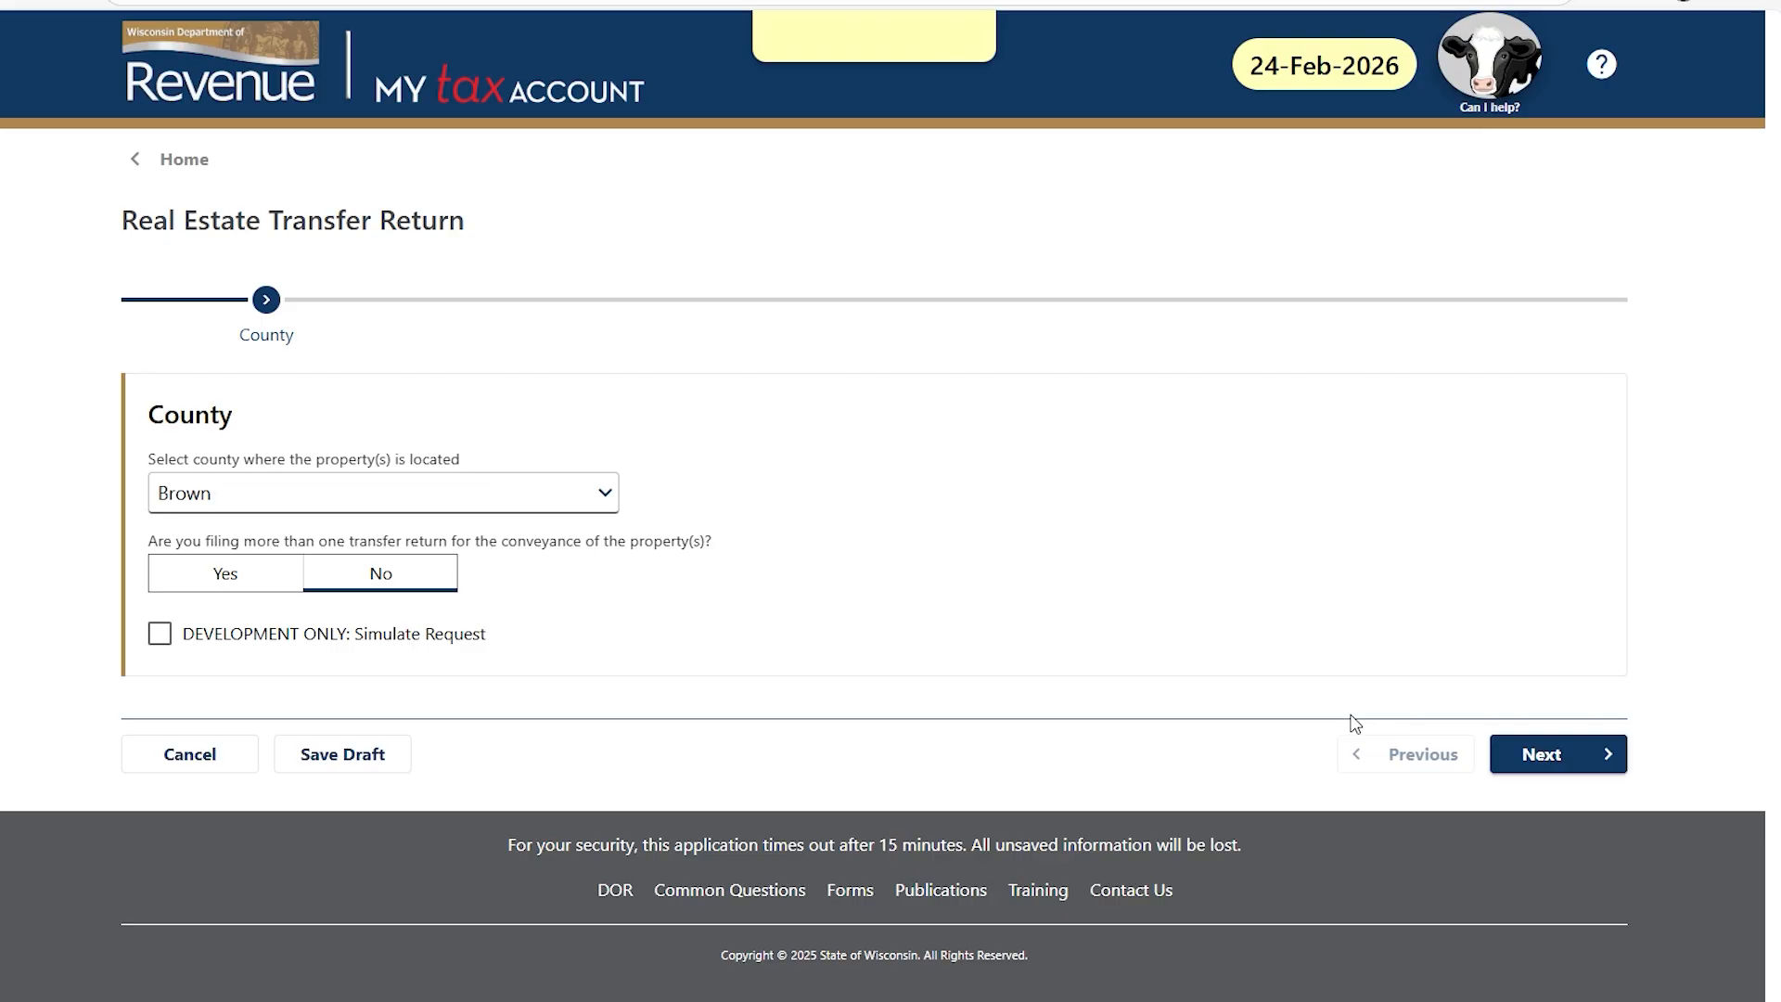
# On the Document step, try the listed-document and WDOT questions, settling the WDOT answer on No.
pyautogui.click(1545, 756)
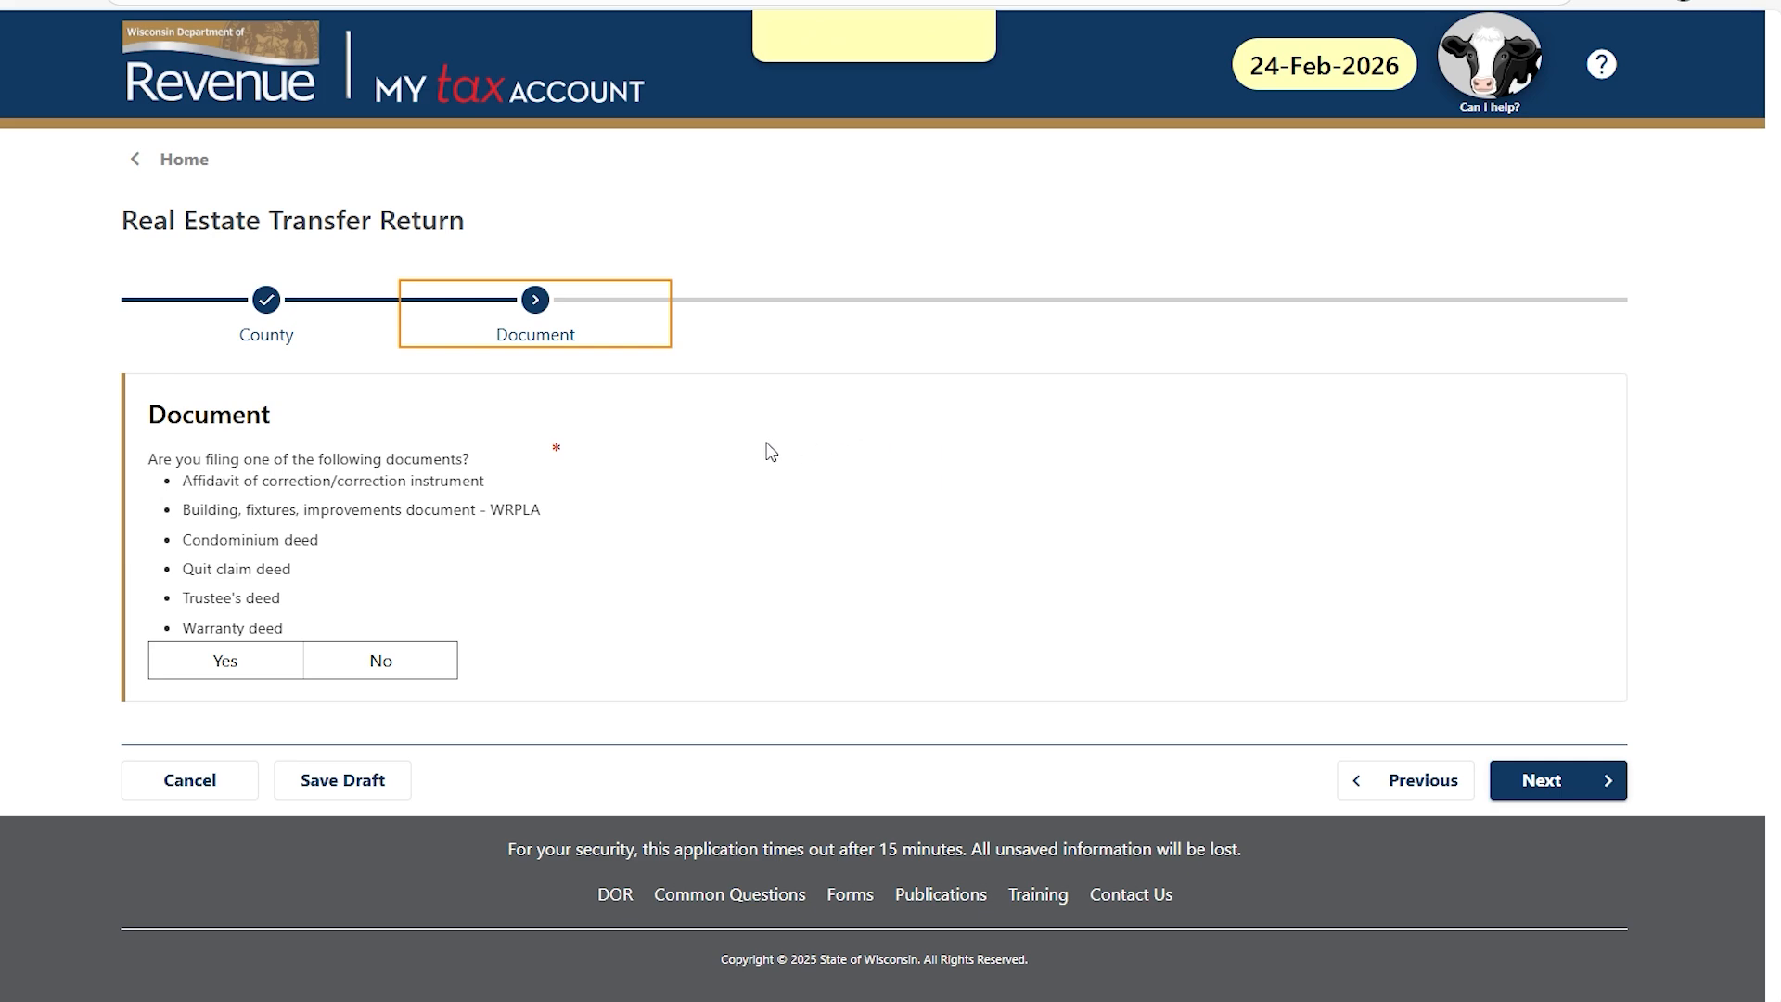
pyautogui.click(258, 654)
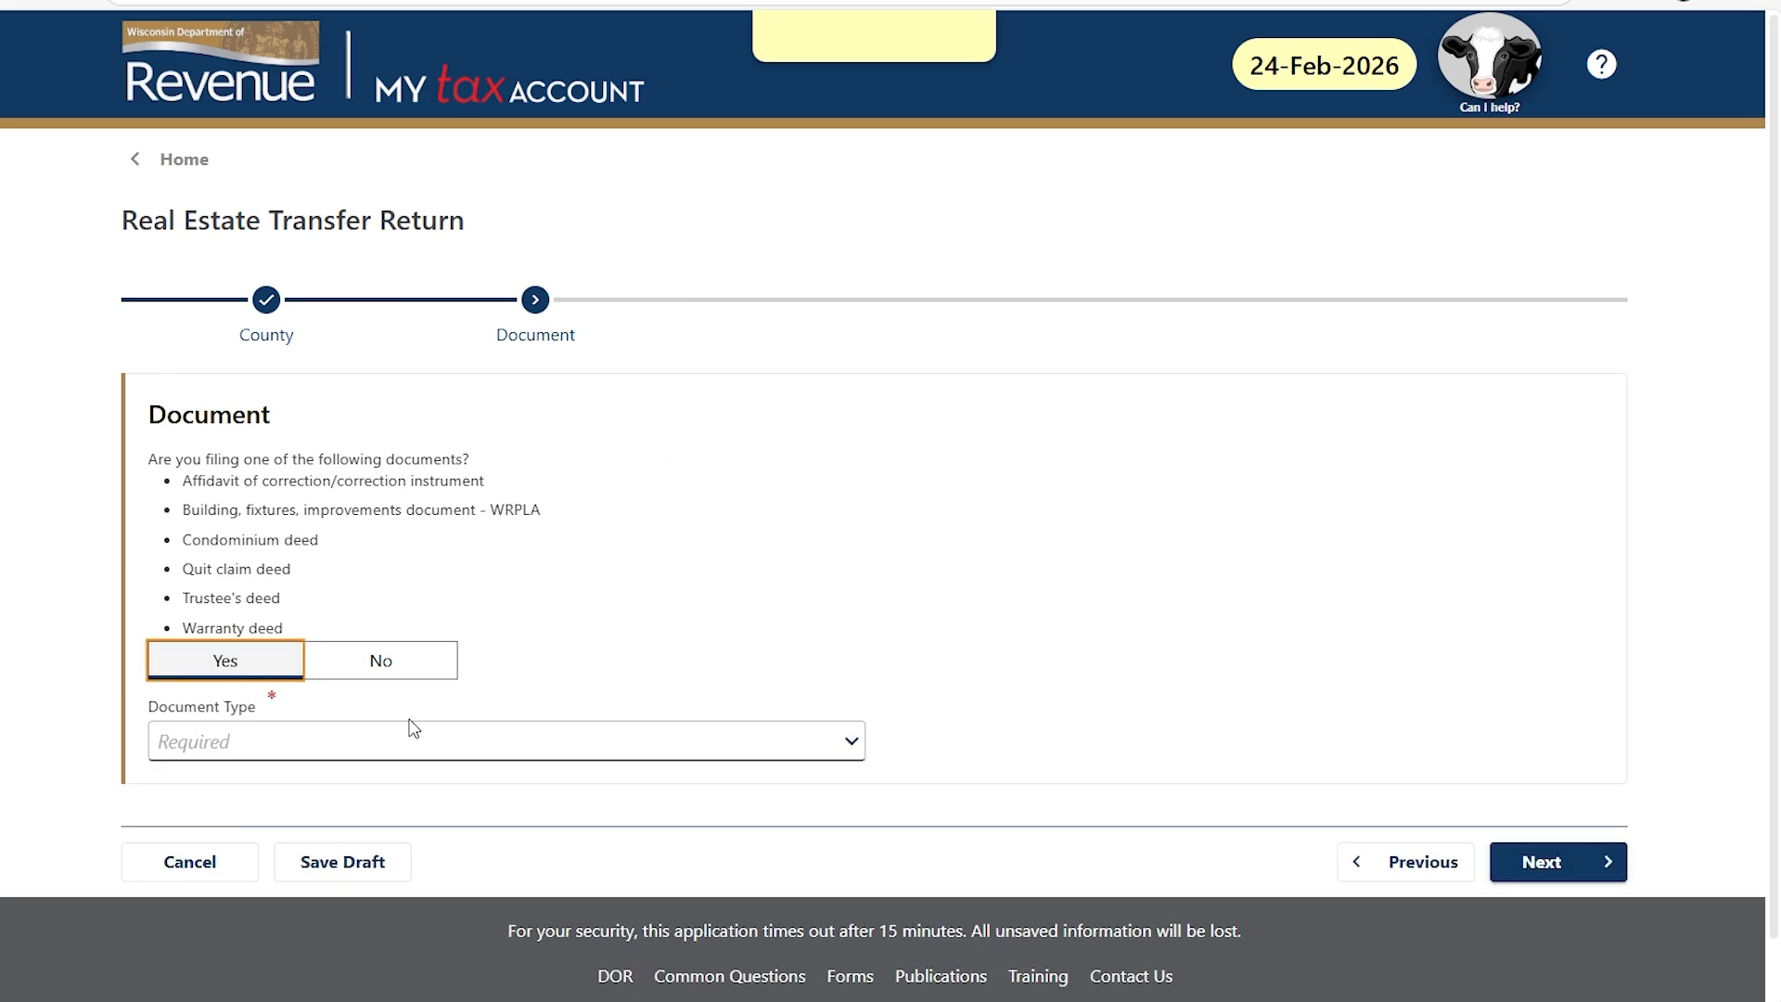
pyautogui.click(851, 742)
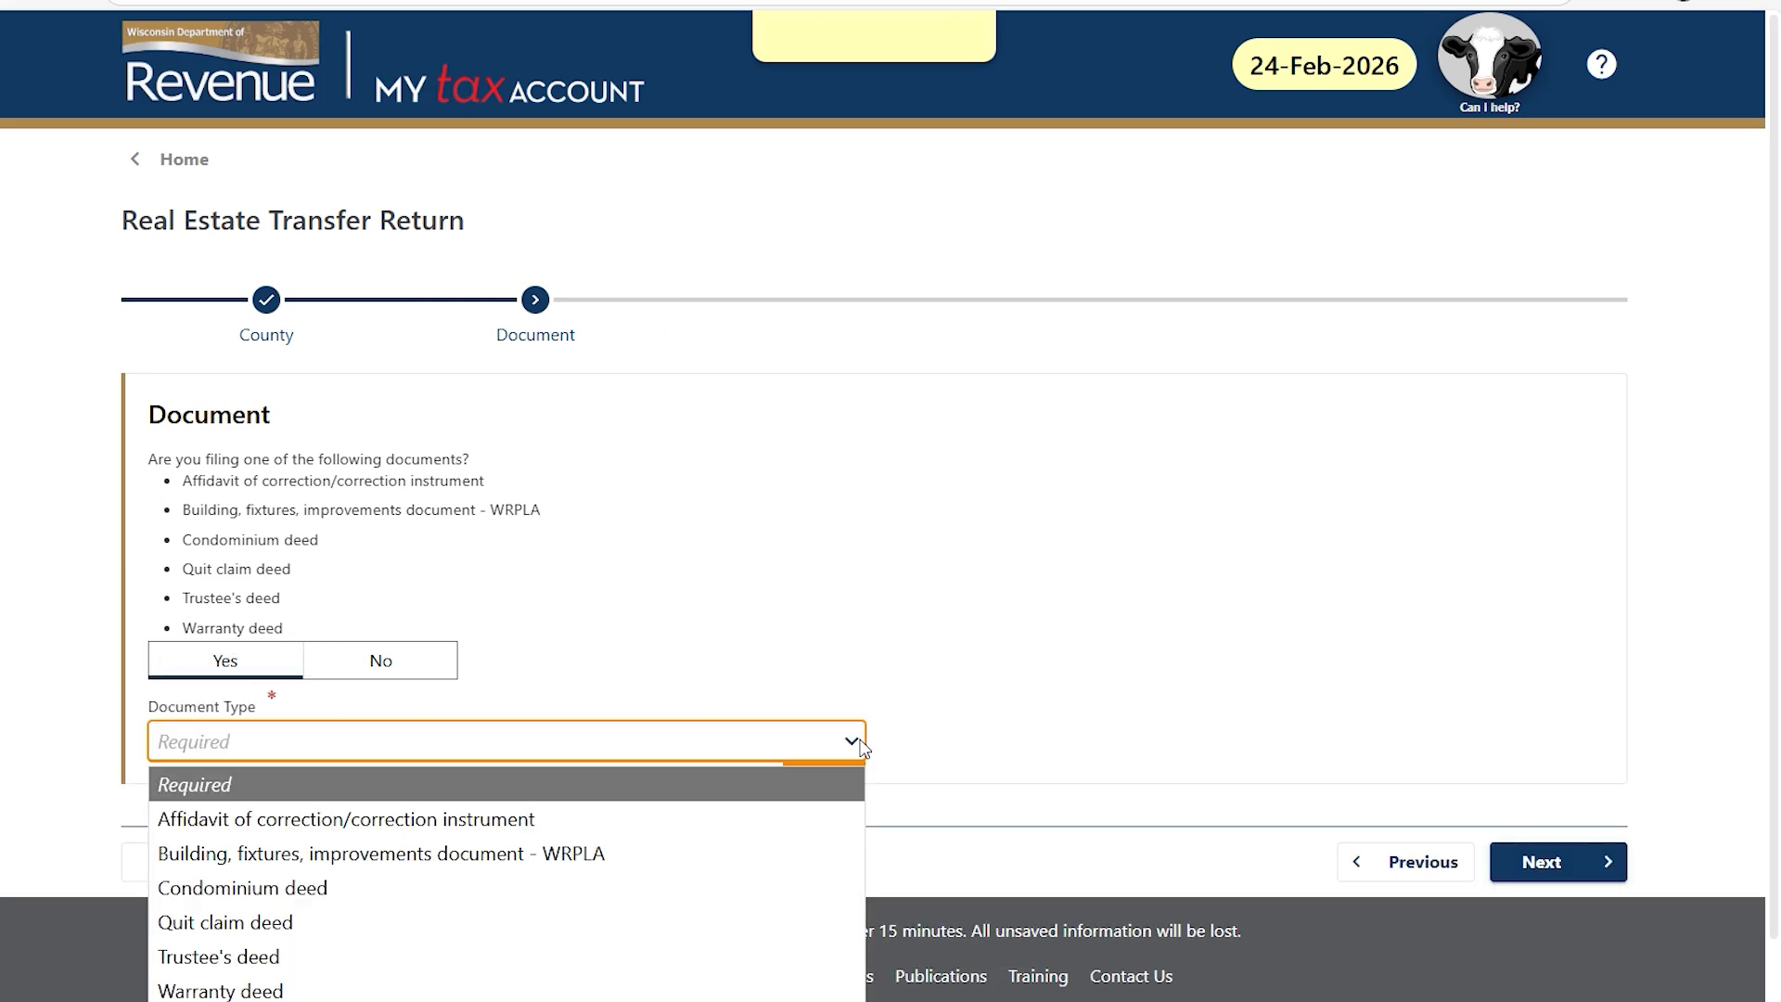
pyautogui.click(416, 665)
pyautogui.click(415, 664)
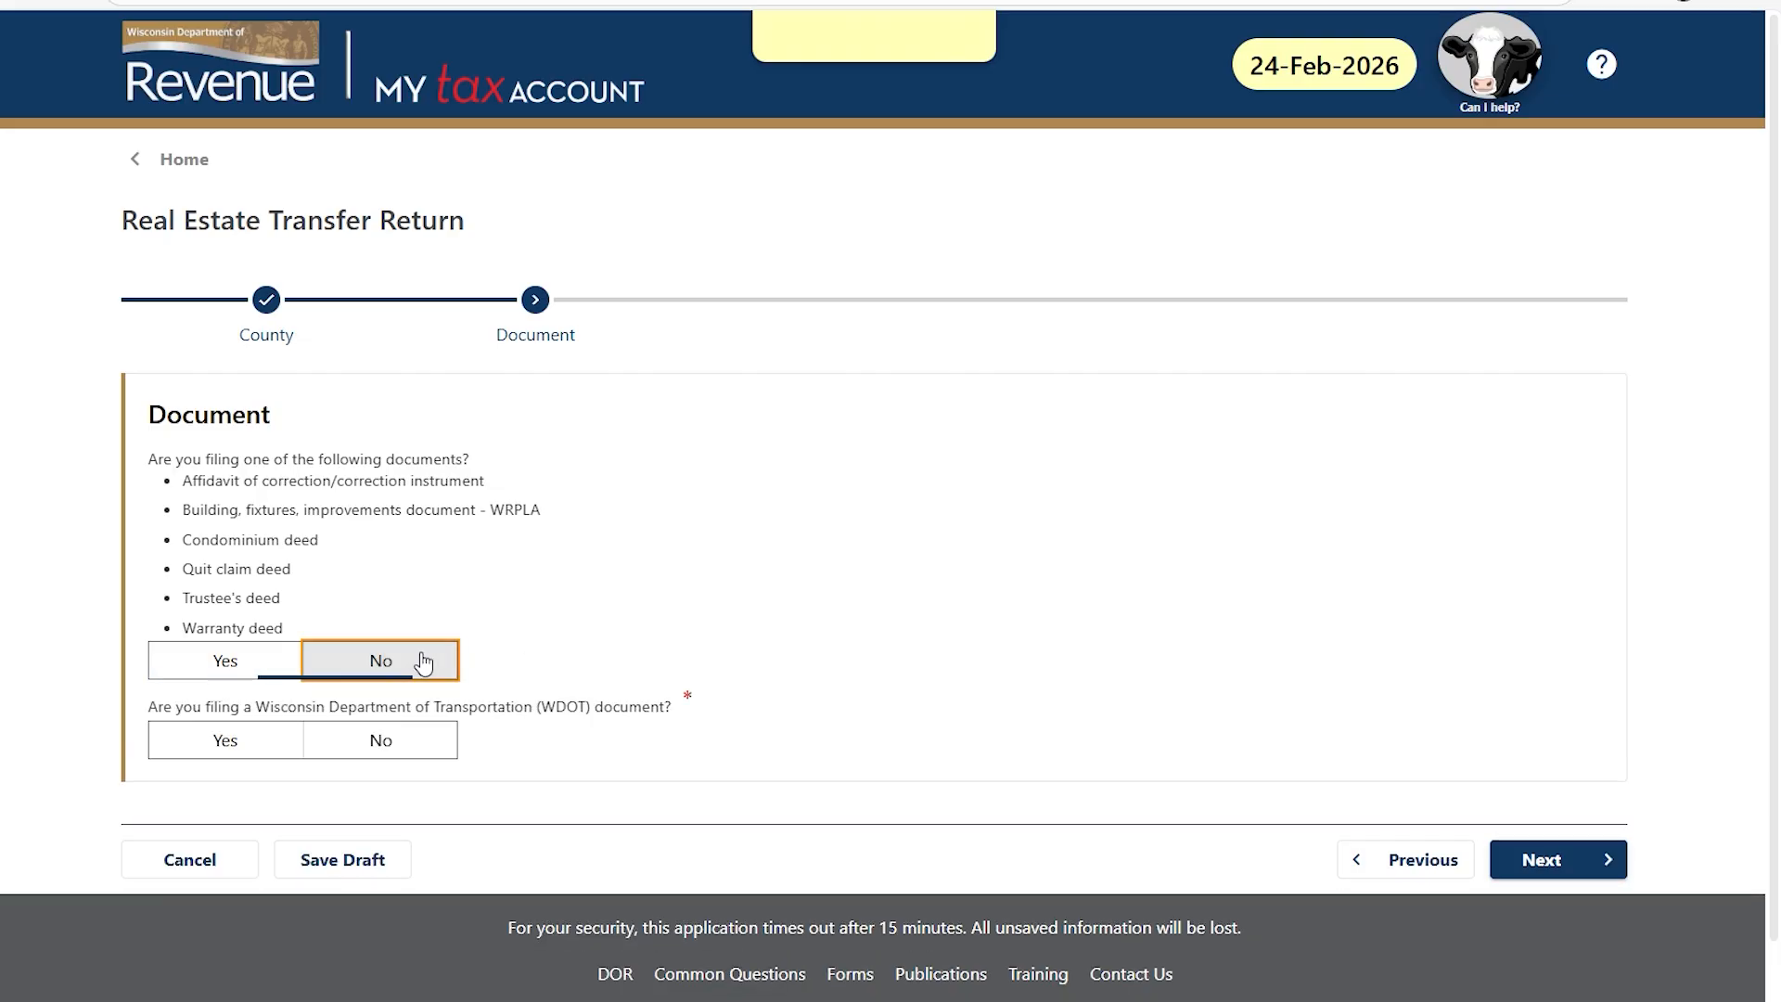
pyautogui.click(215, 747)
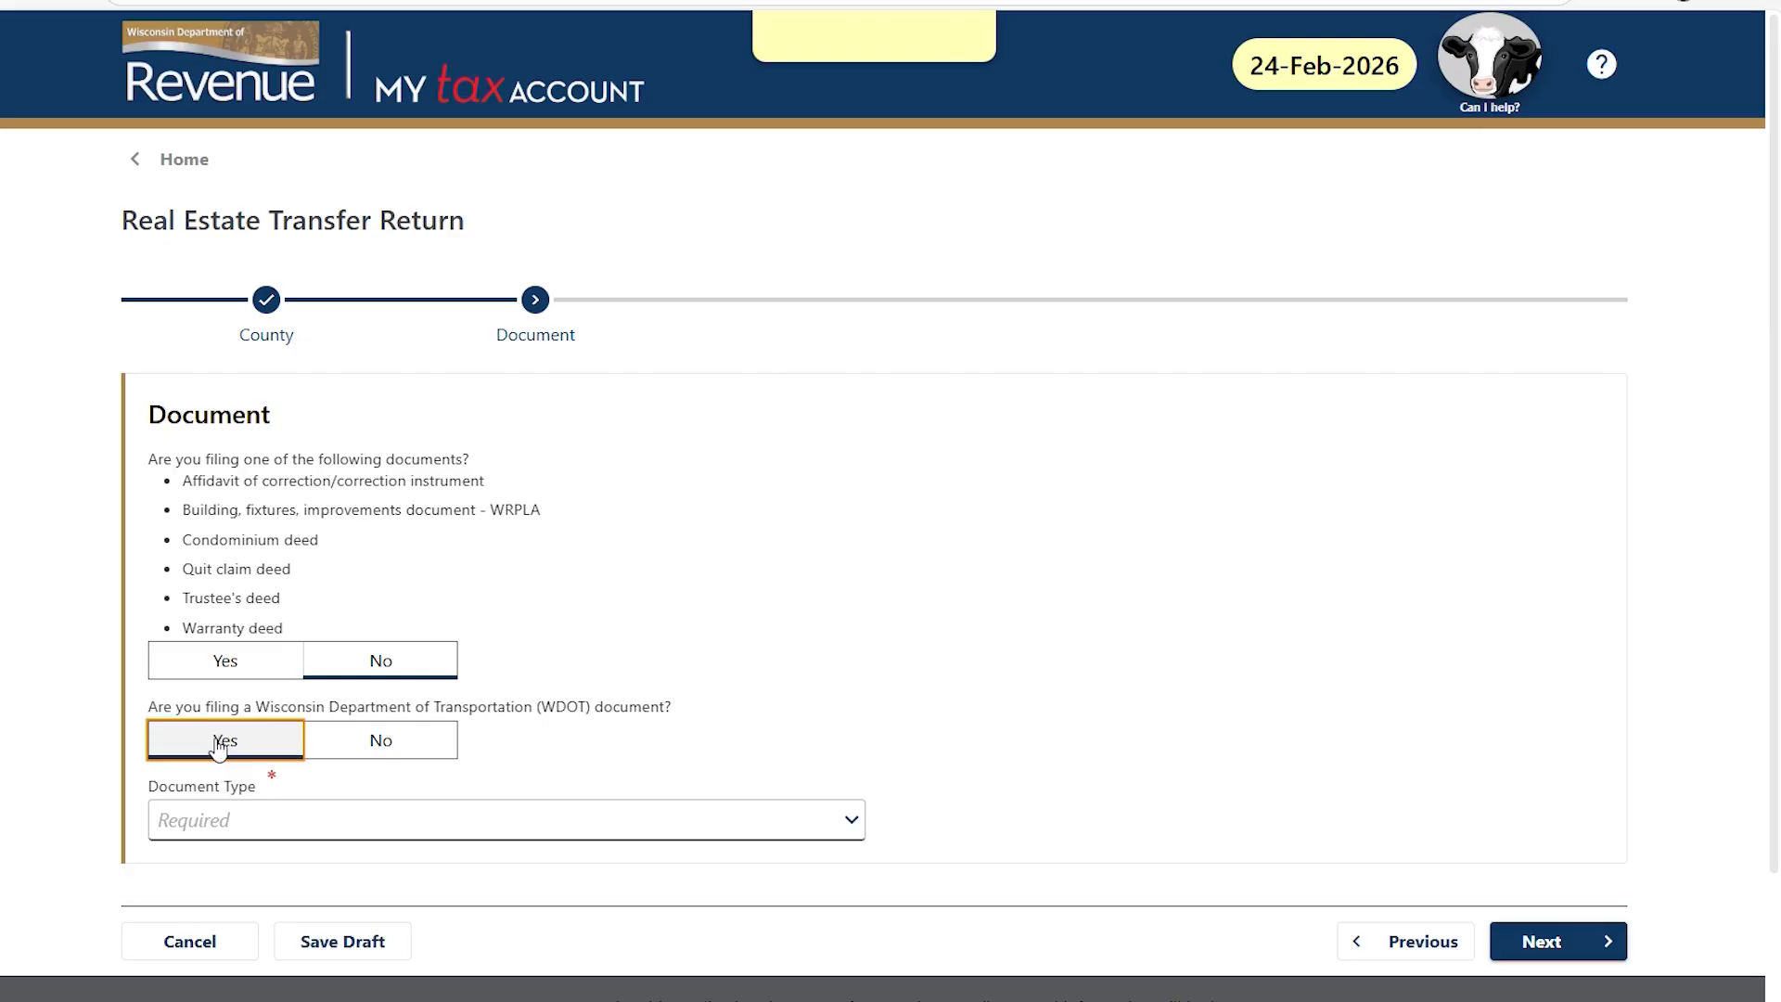
pyautogui.click(852, 822)
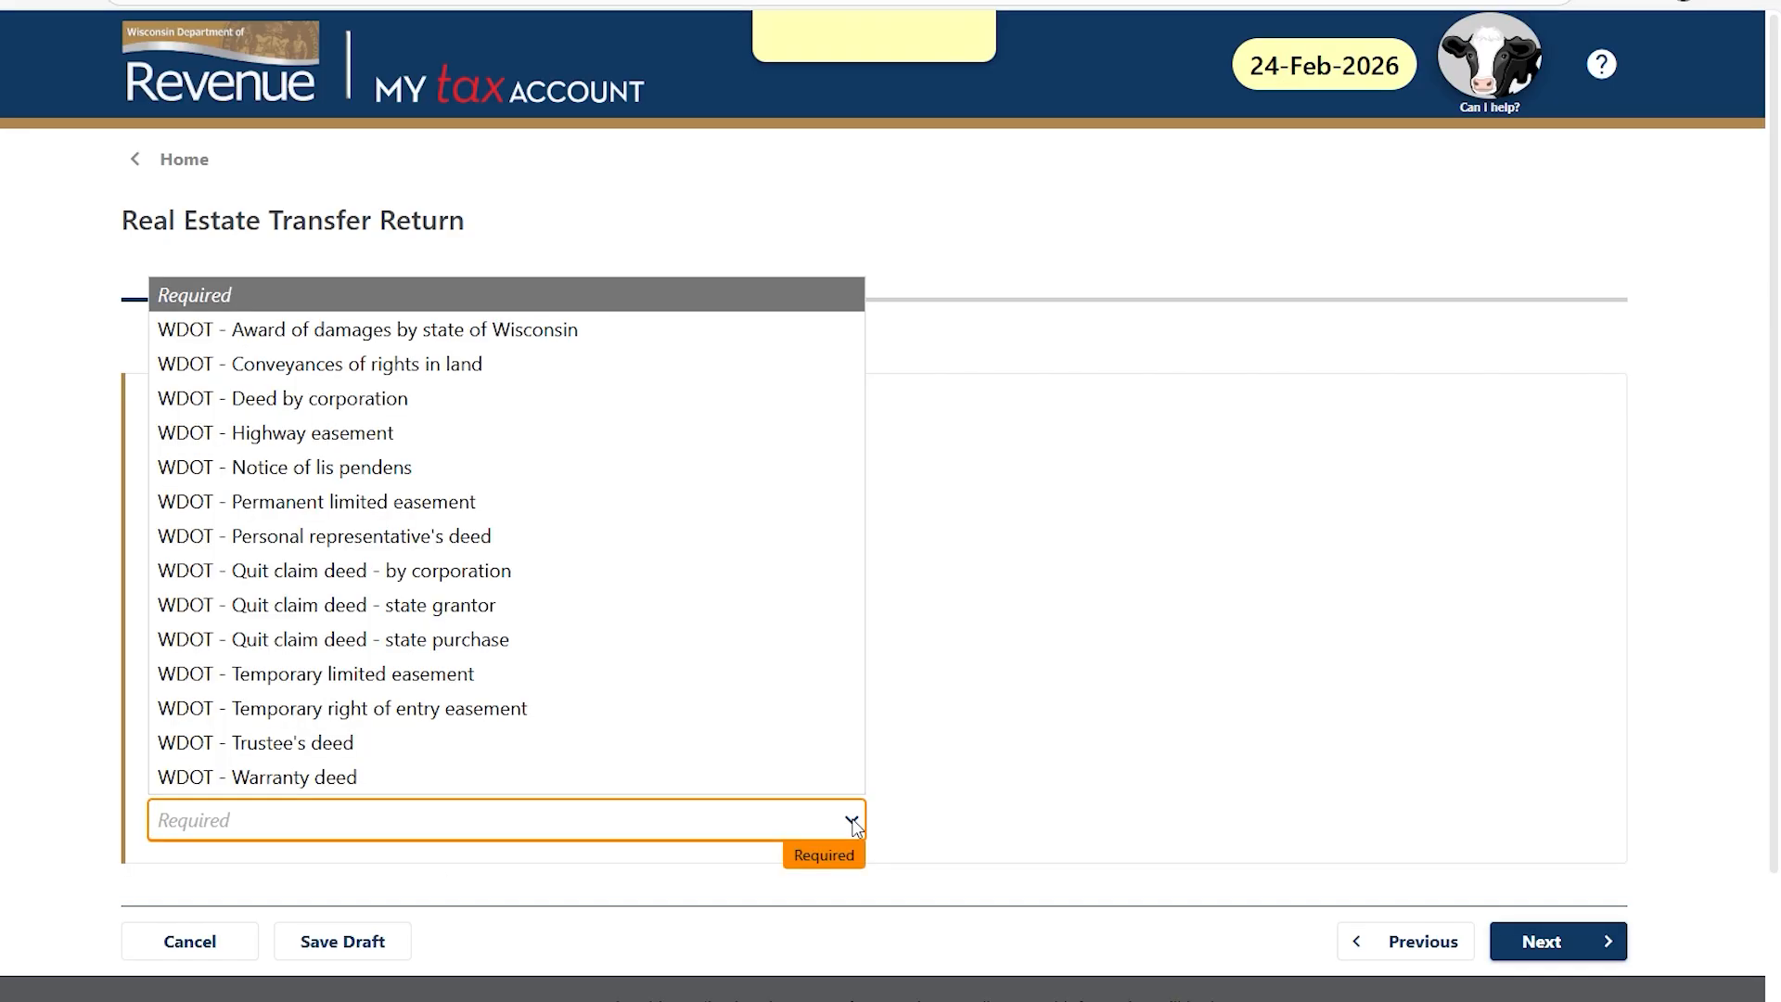
pyautogui.click(399, 739)
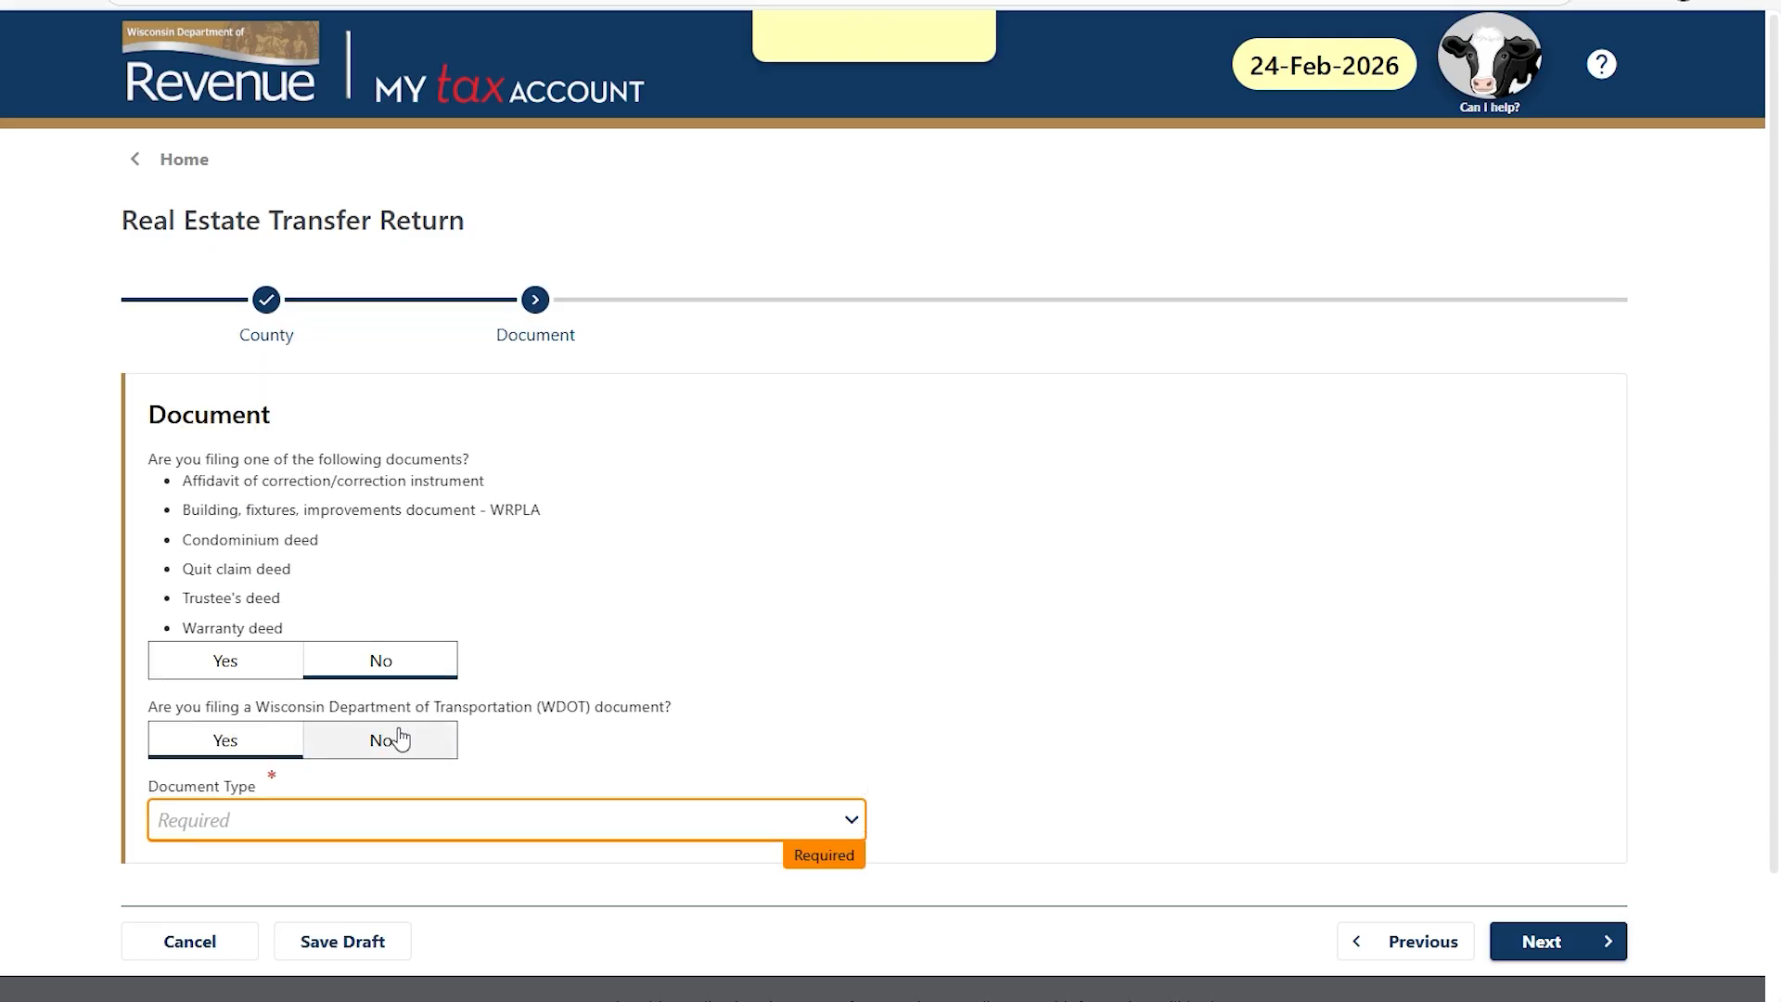
pyautogui.click(404, 740)
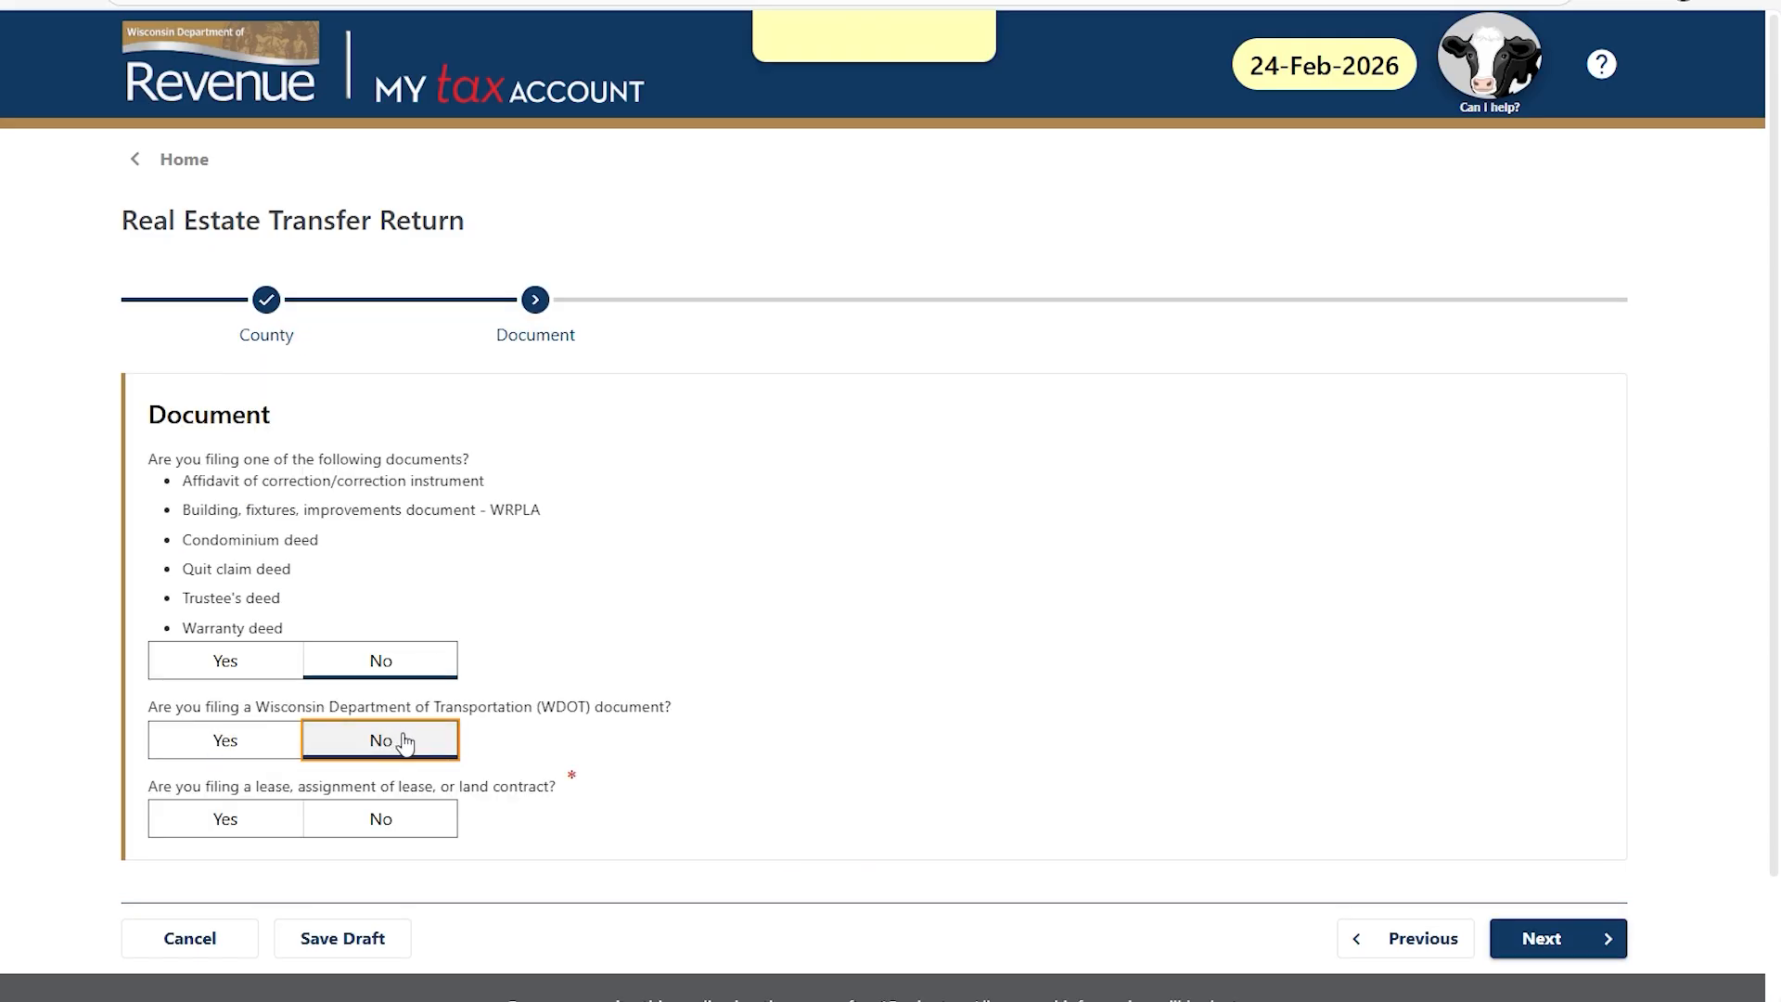
# Try the lease question and document types TOD beneficiary designation and Other.
pyautogui.click(224, 822)
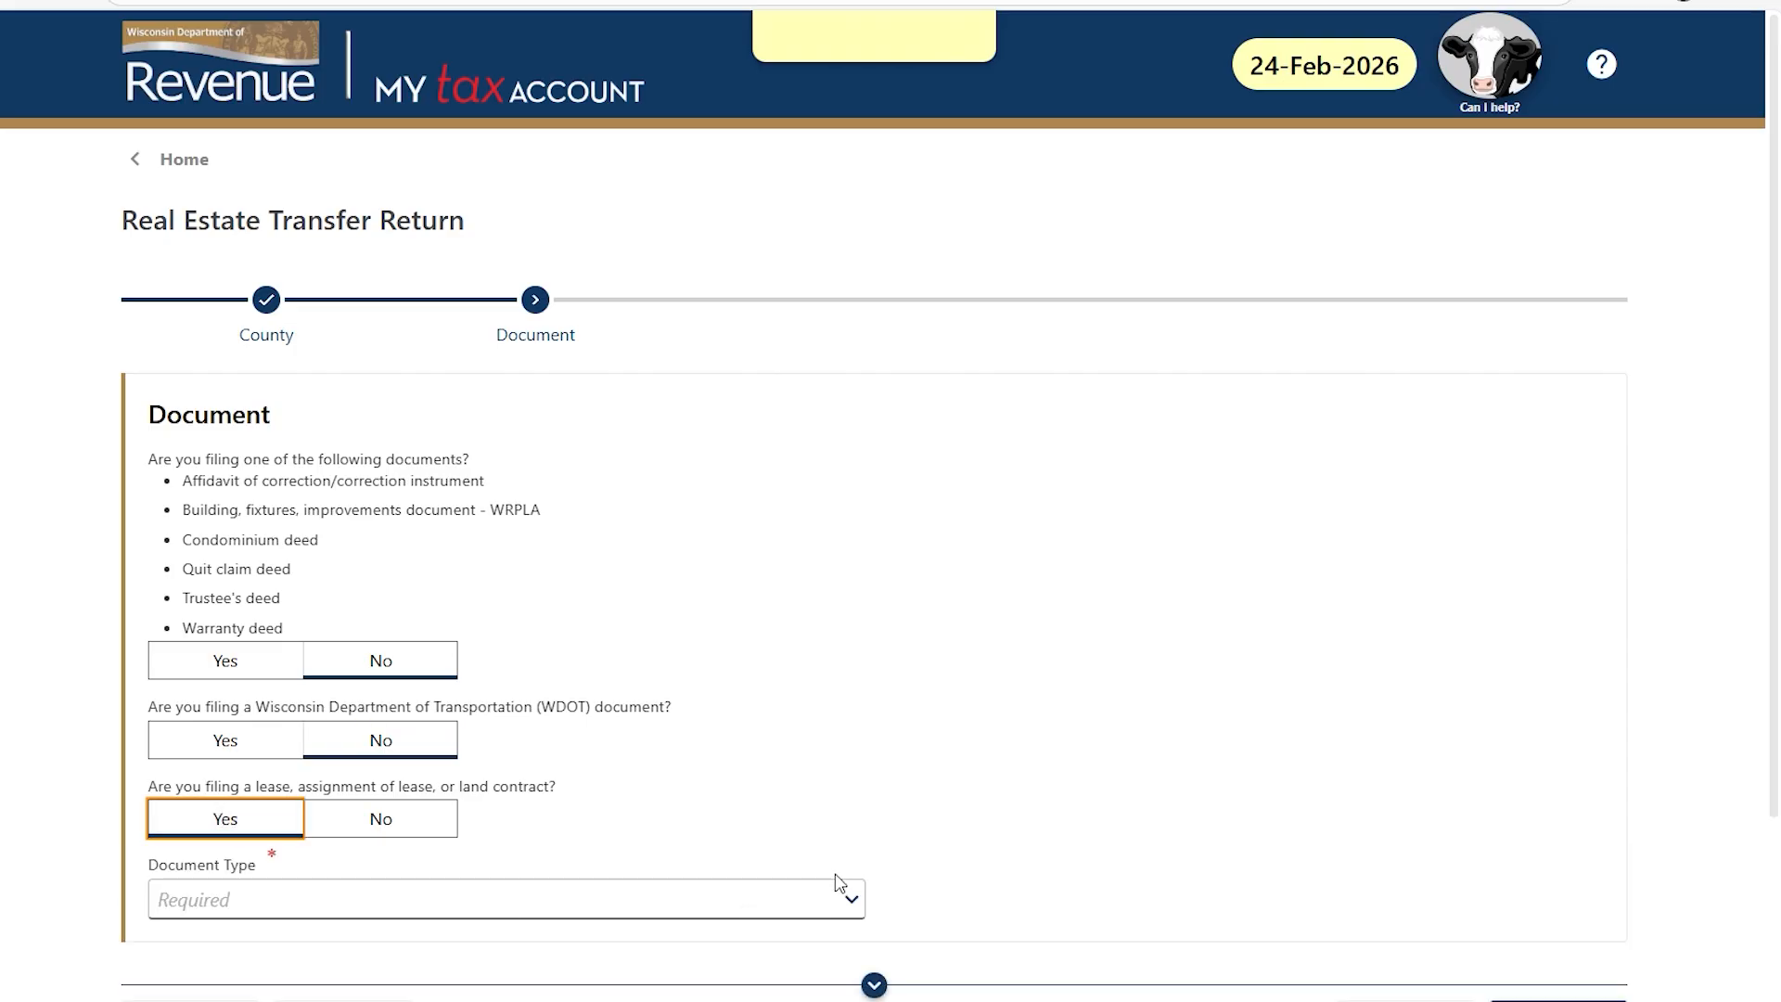
pyautogui.click(851, 900)
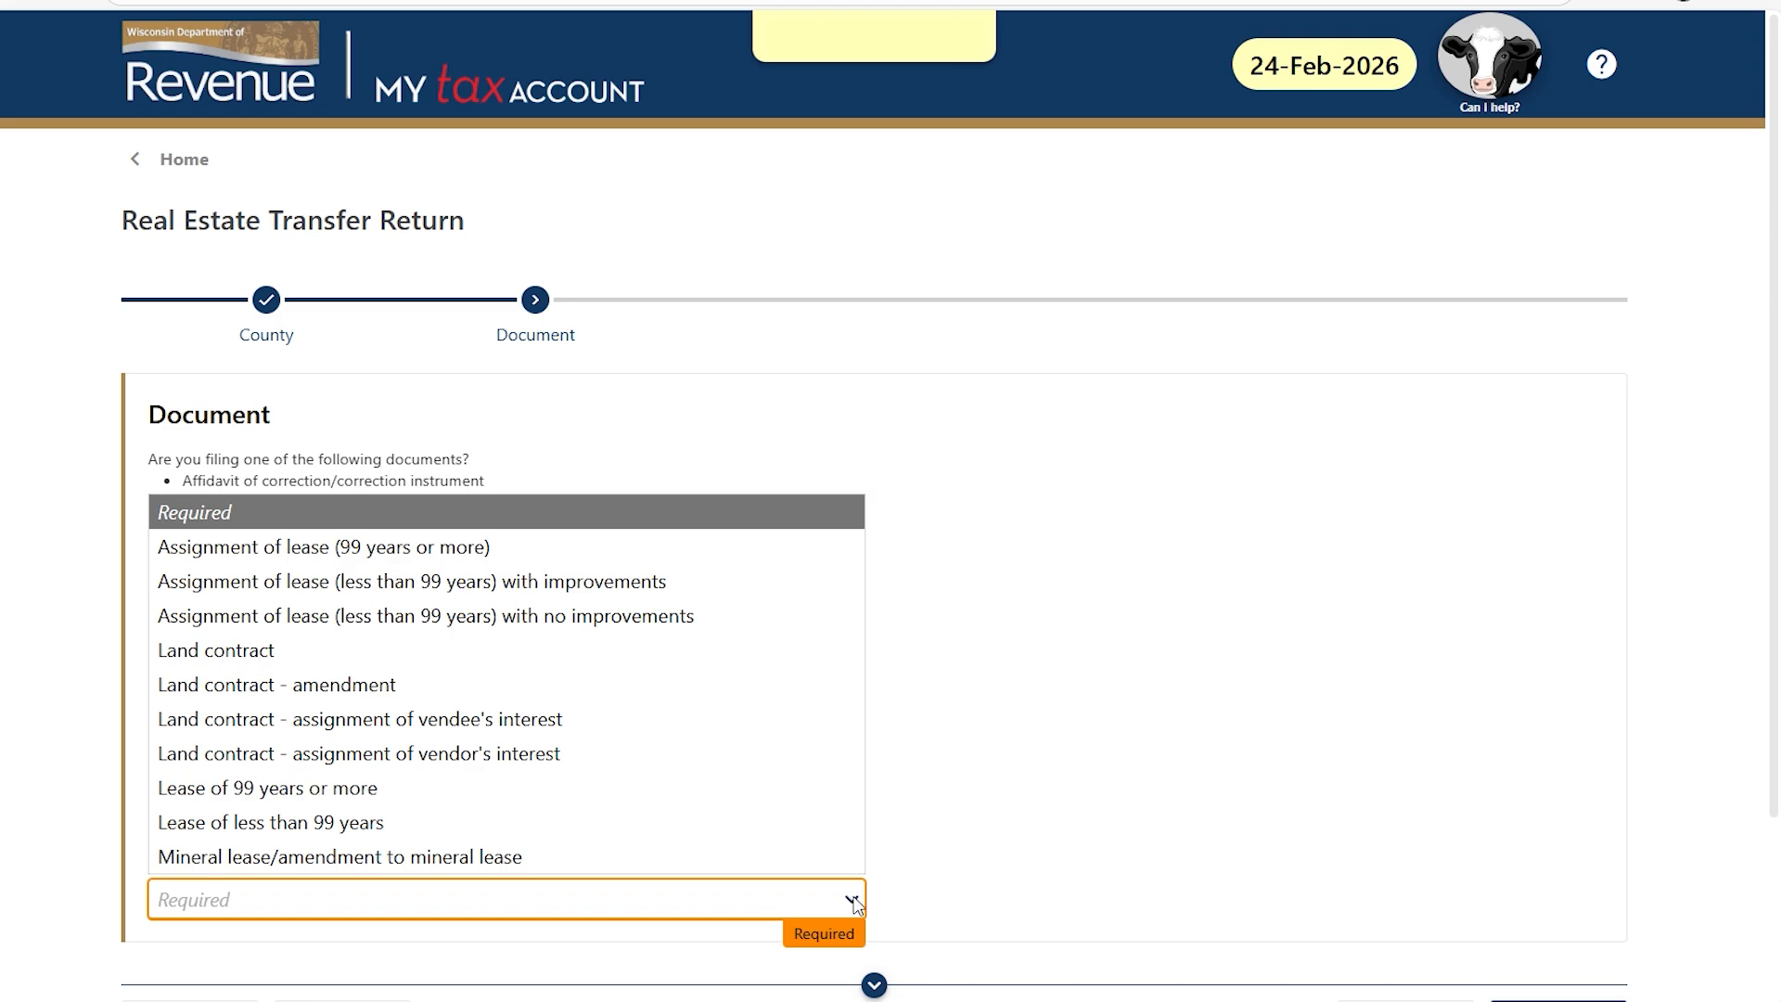
pyautogui.click(854, 902)
pyautogui.click(392, 820)
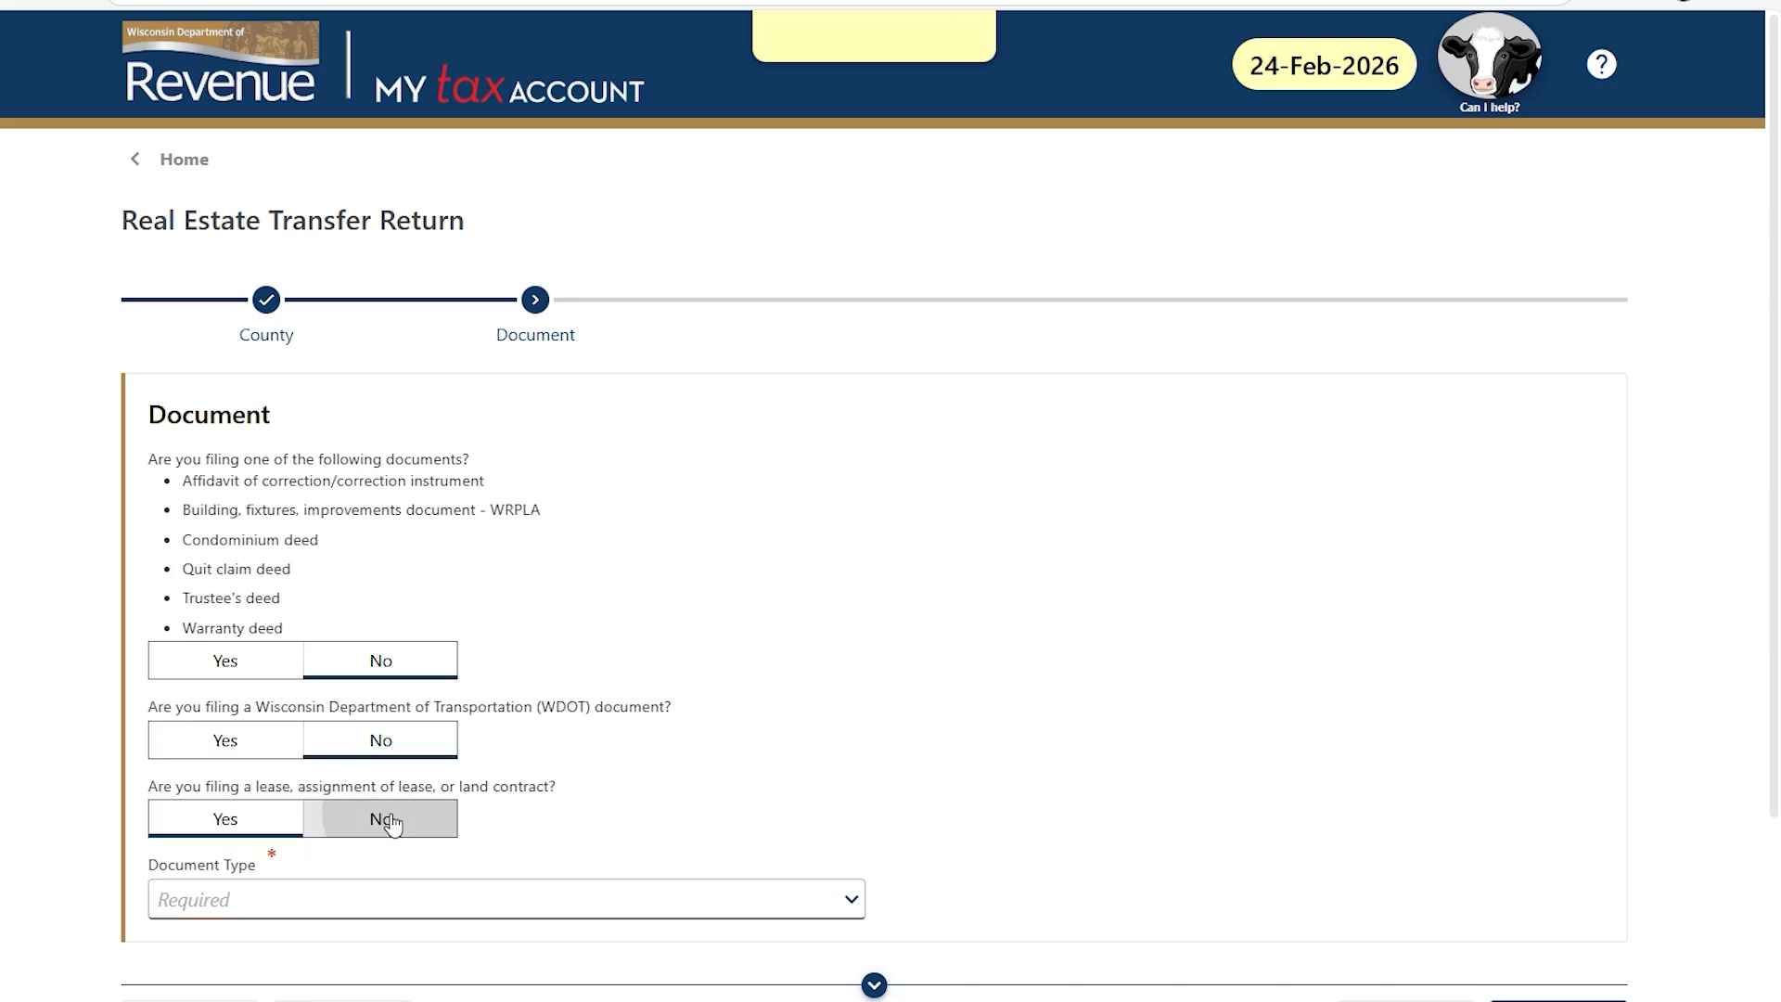
pyautogui.click(853, 903)
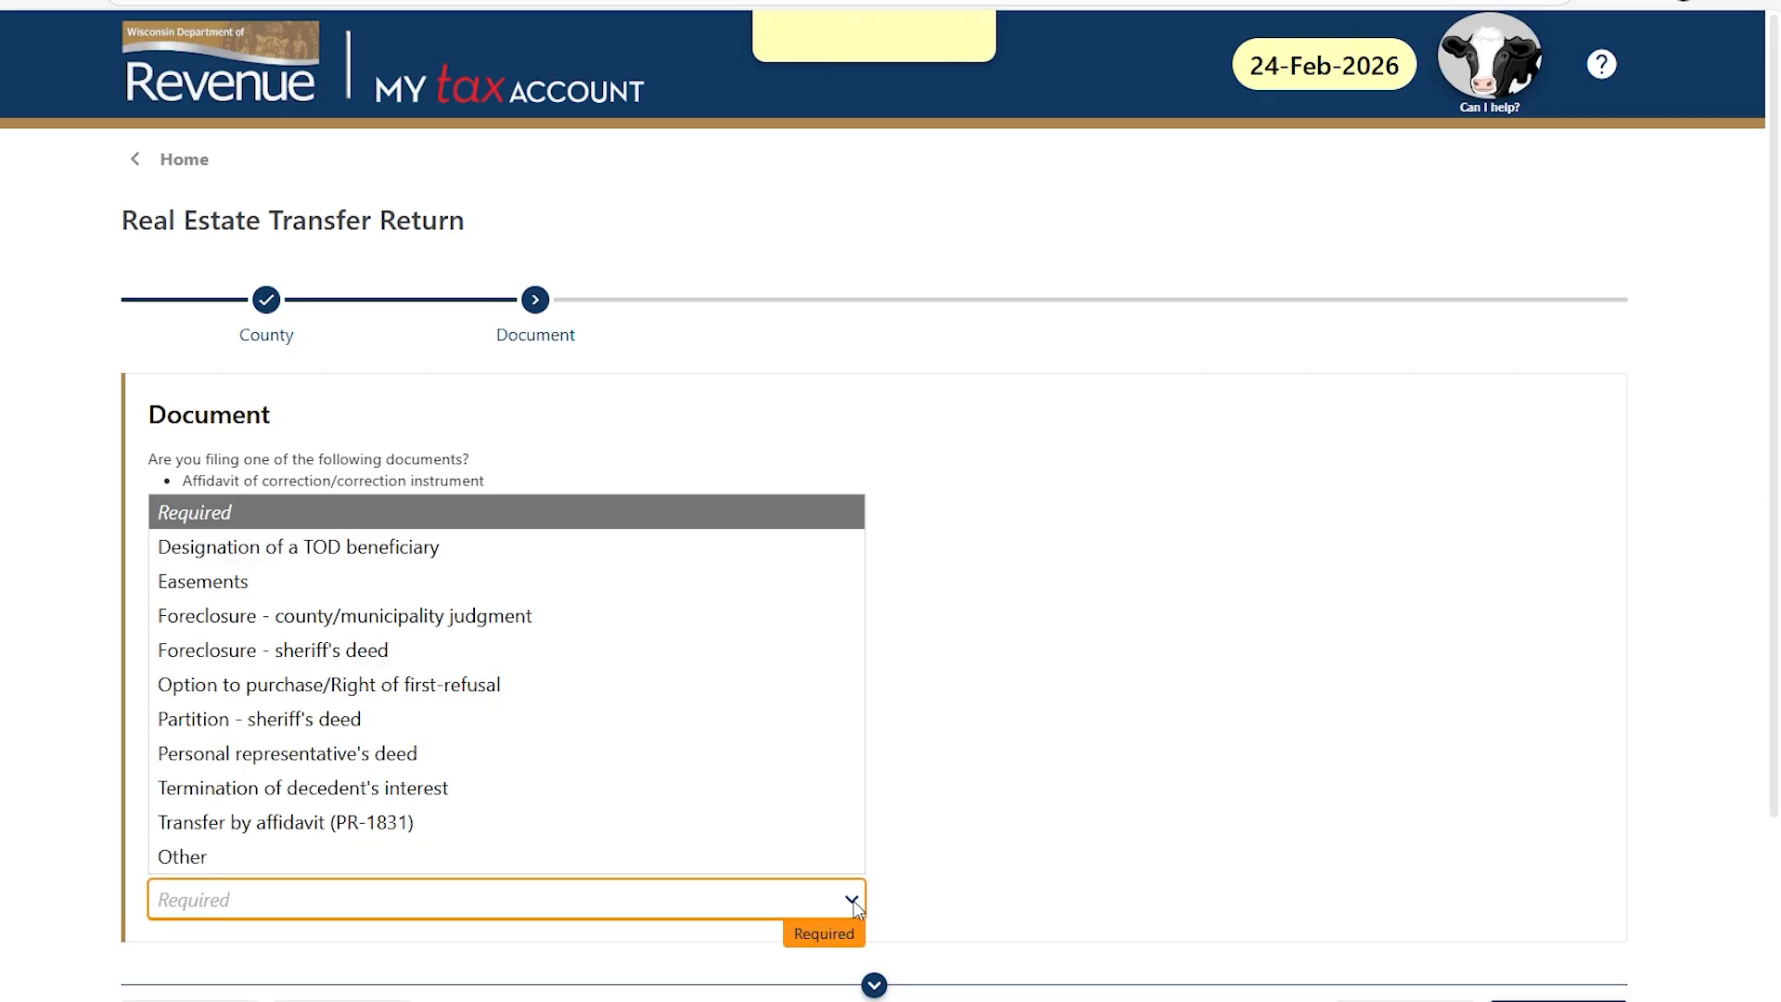
pyautogui.click(770, 557)
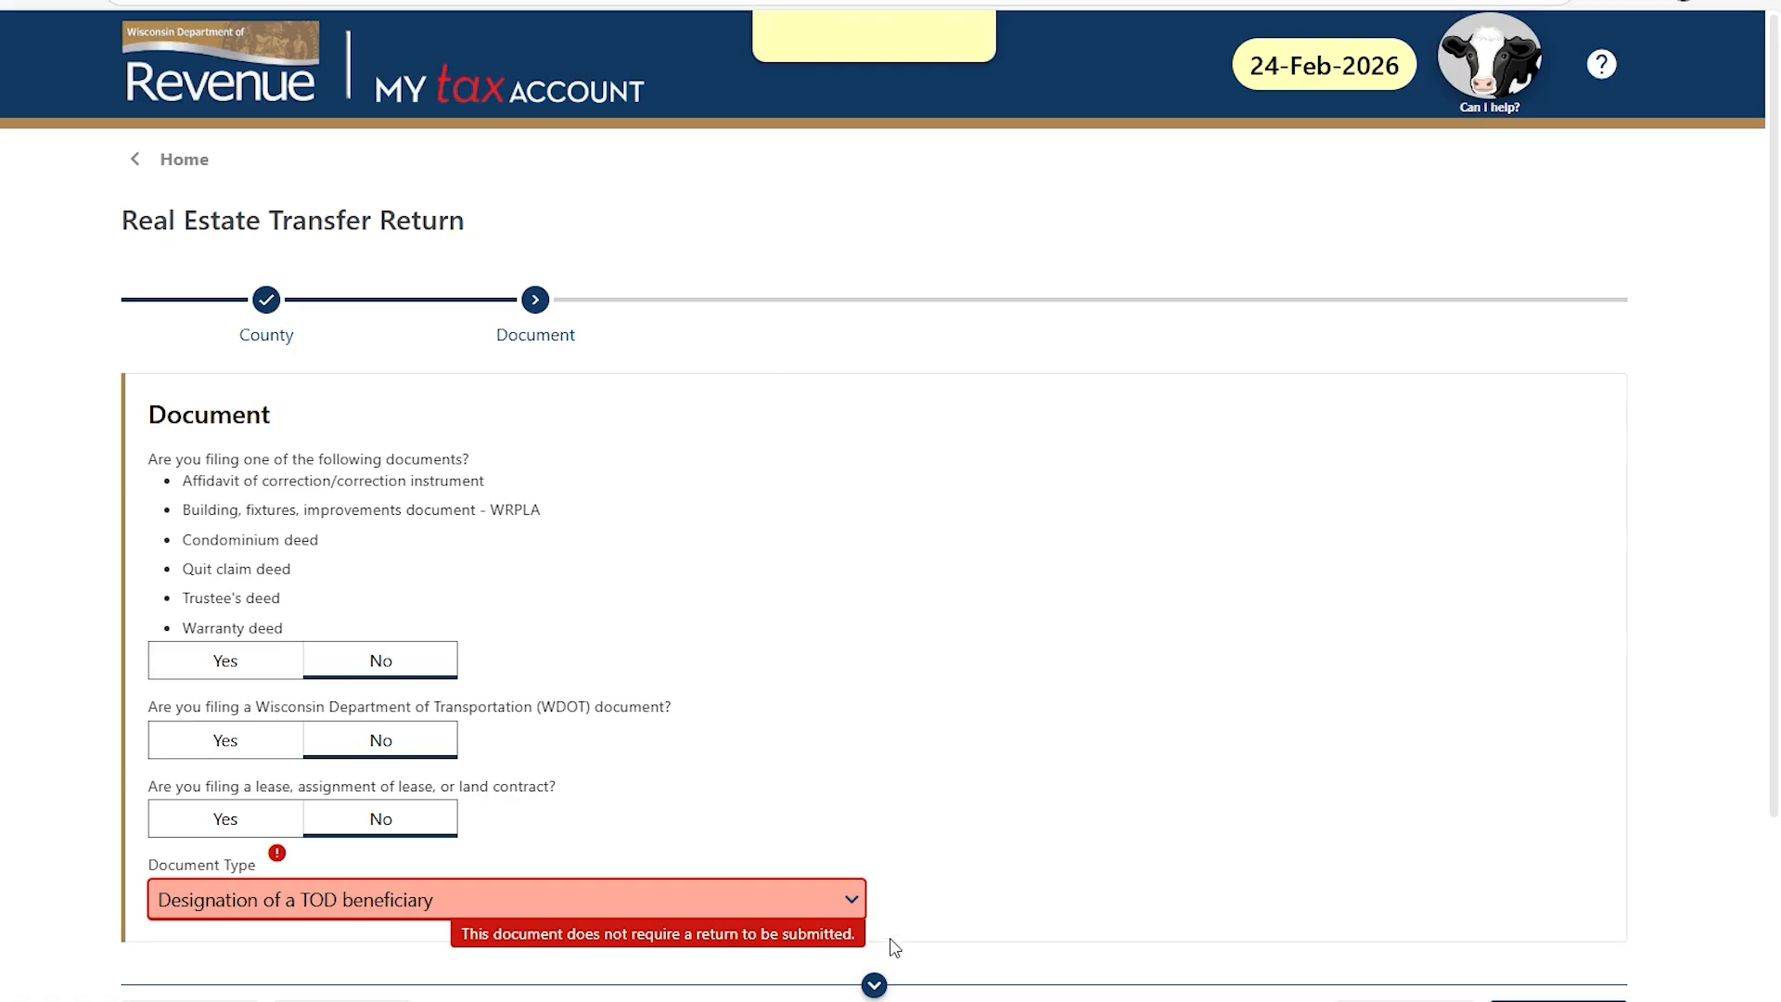
pyautogui.scroll(-1, 895, 946)
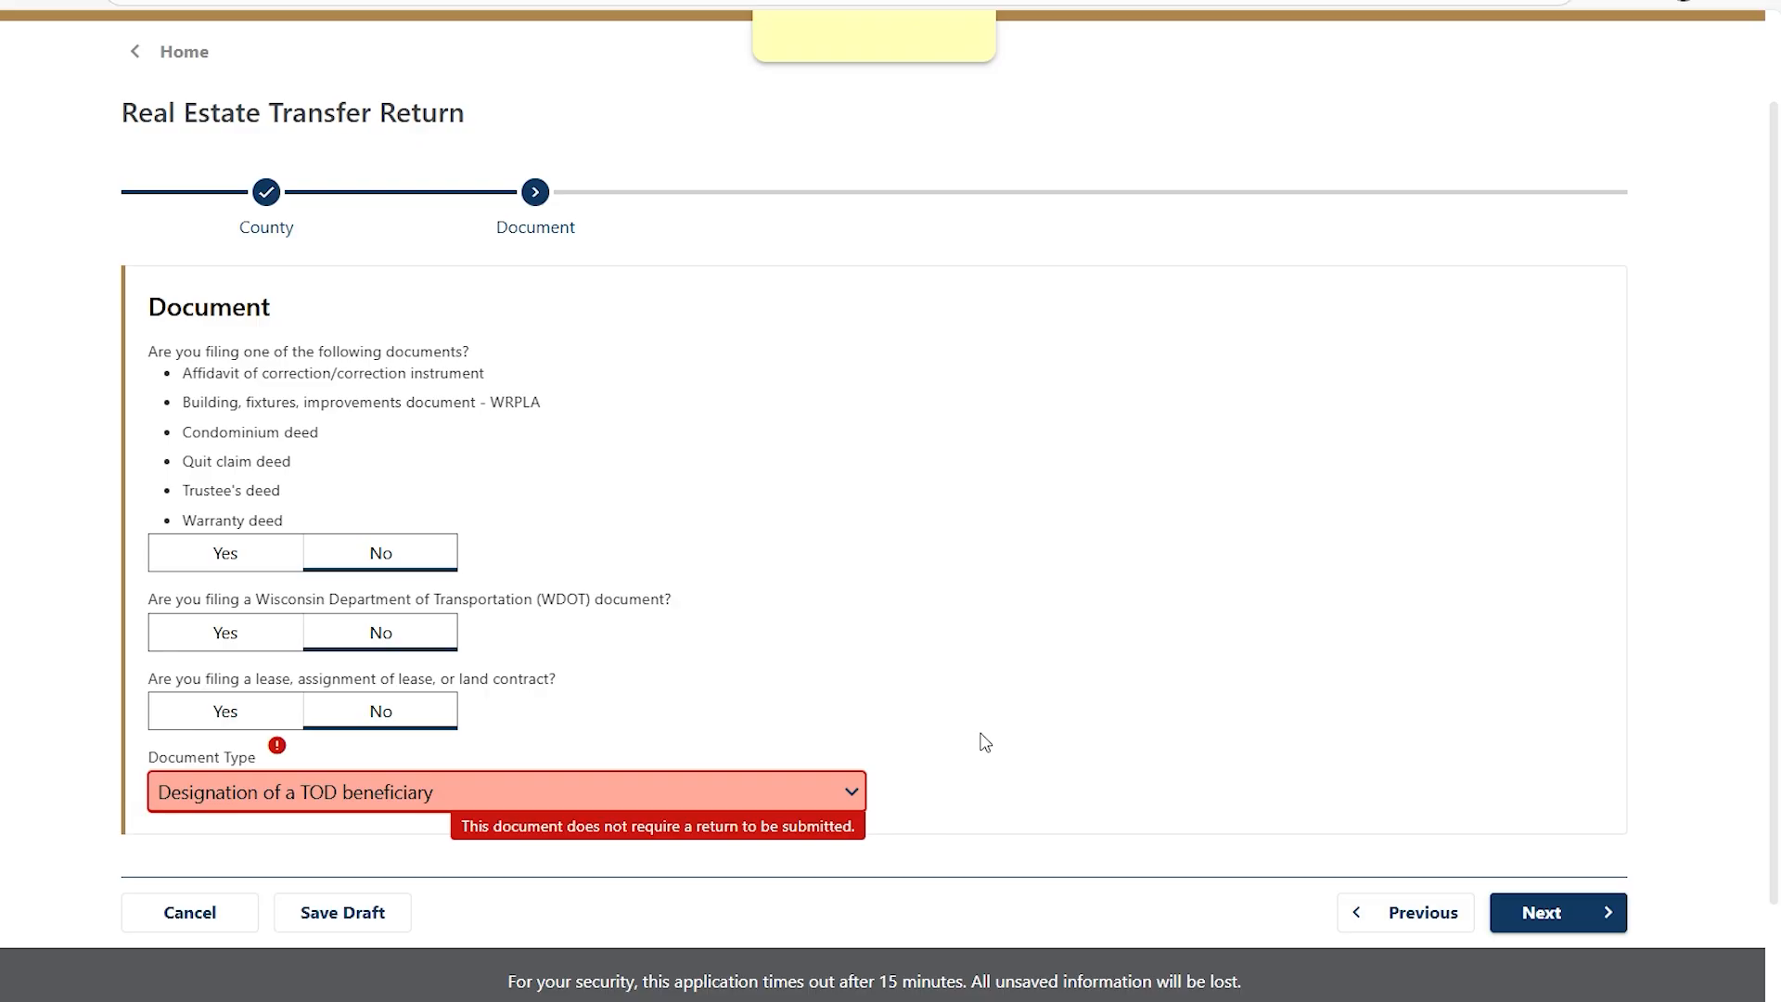
pyautogui.click(849, 789)
pyautogui.click(737, 740)
pyautogui.click(1054, 784)
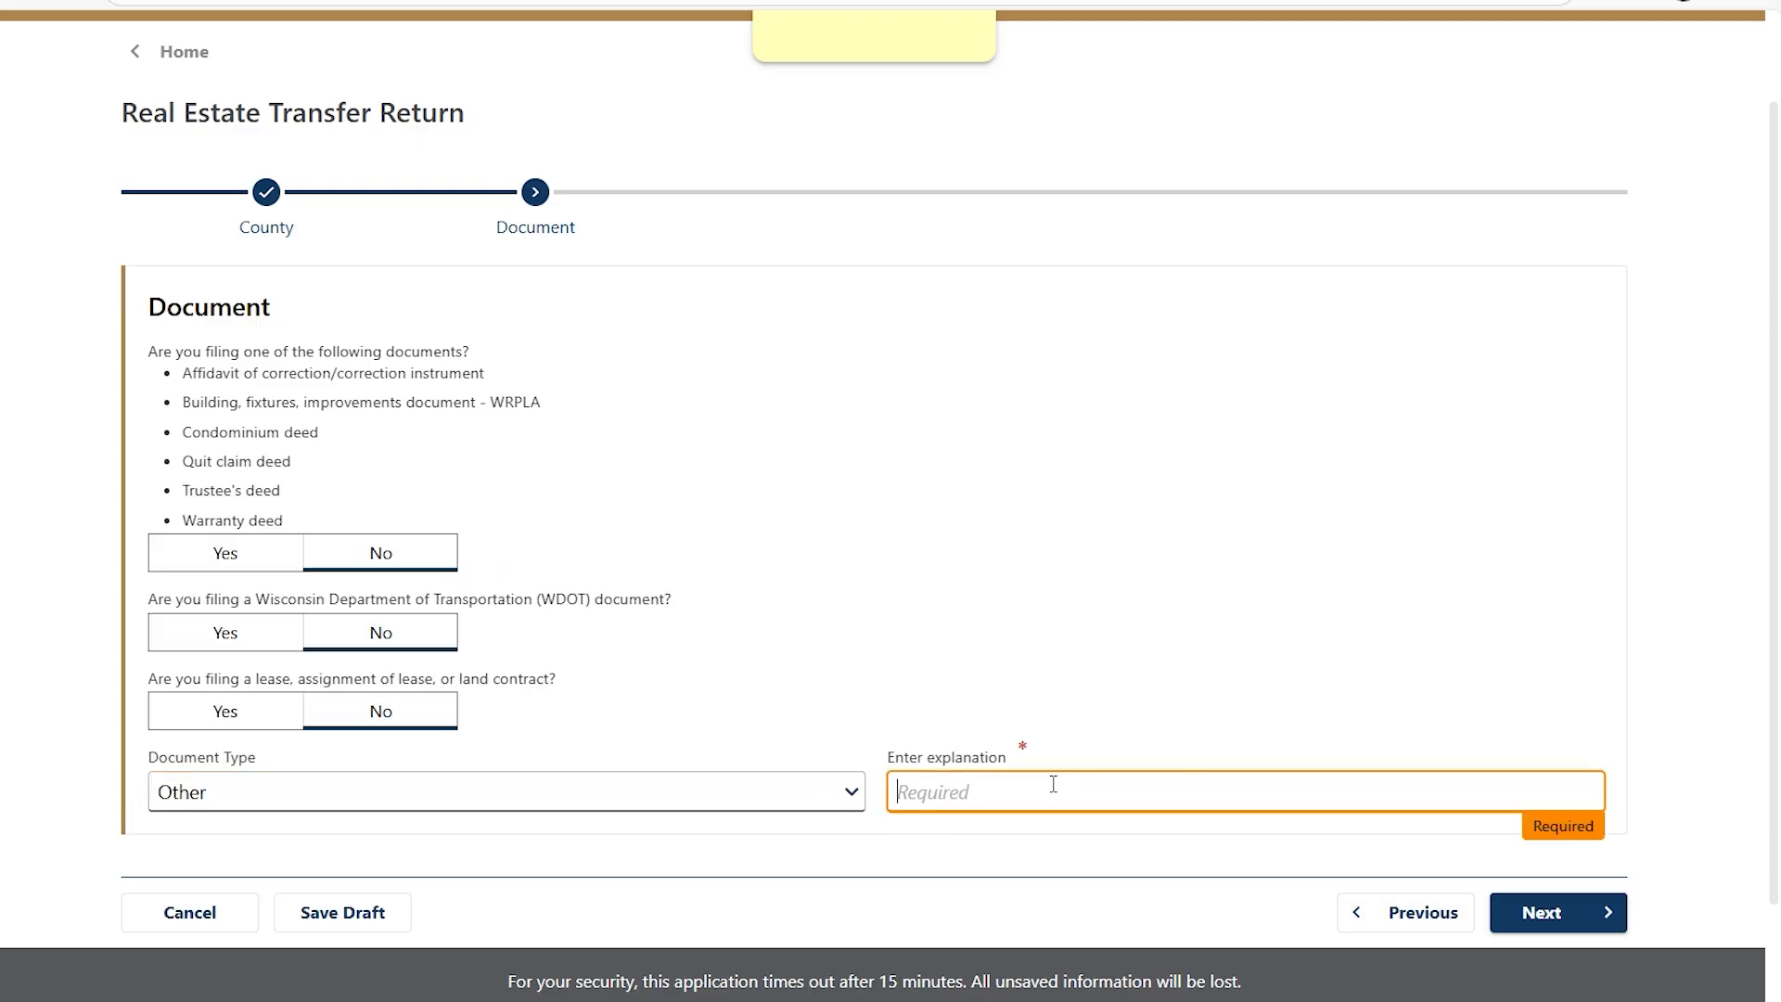
# Answer Yes to filing a listed deed, choose Quit claim deed, and go to Conveyance.
pyautogui.click(227, 560)
pyautogui.click(312, 677)
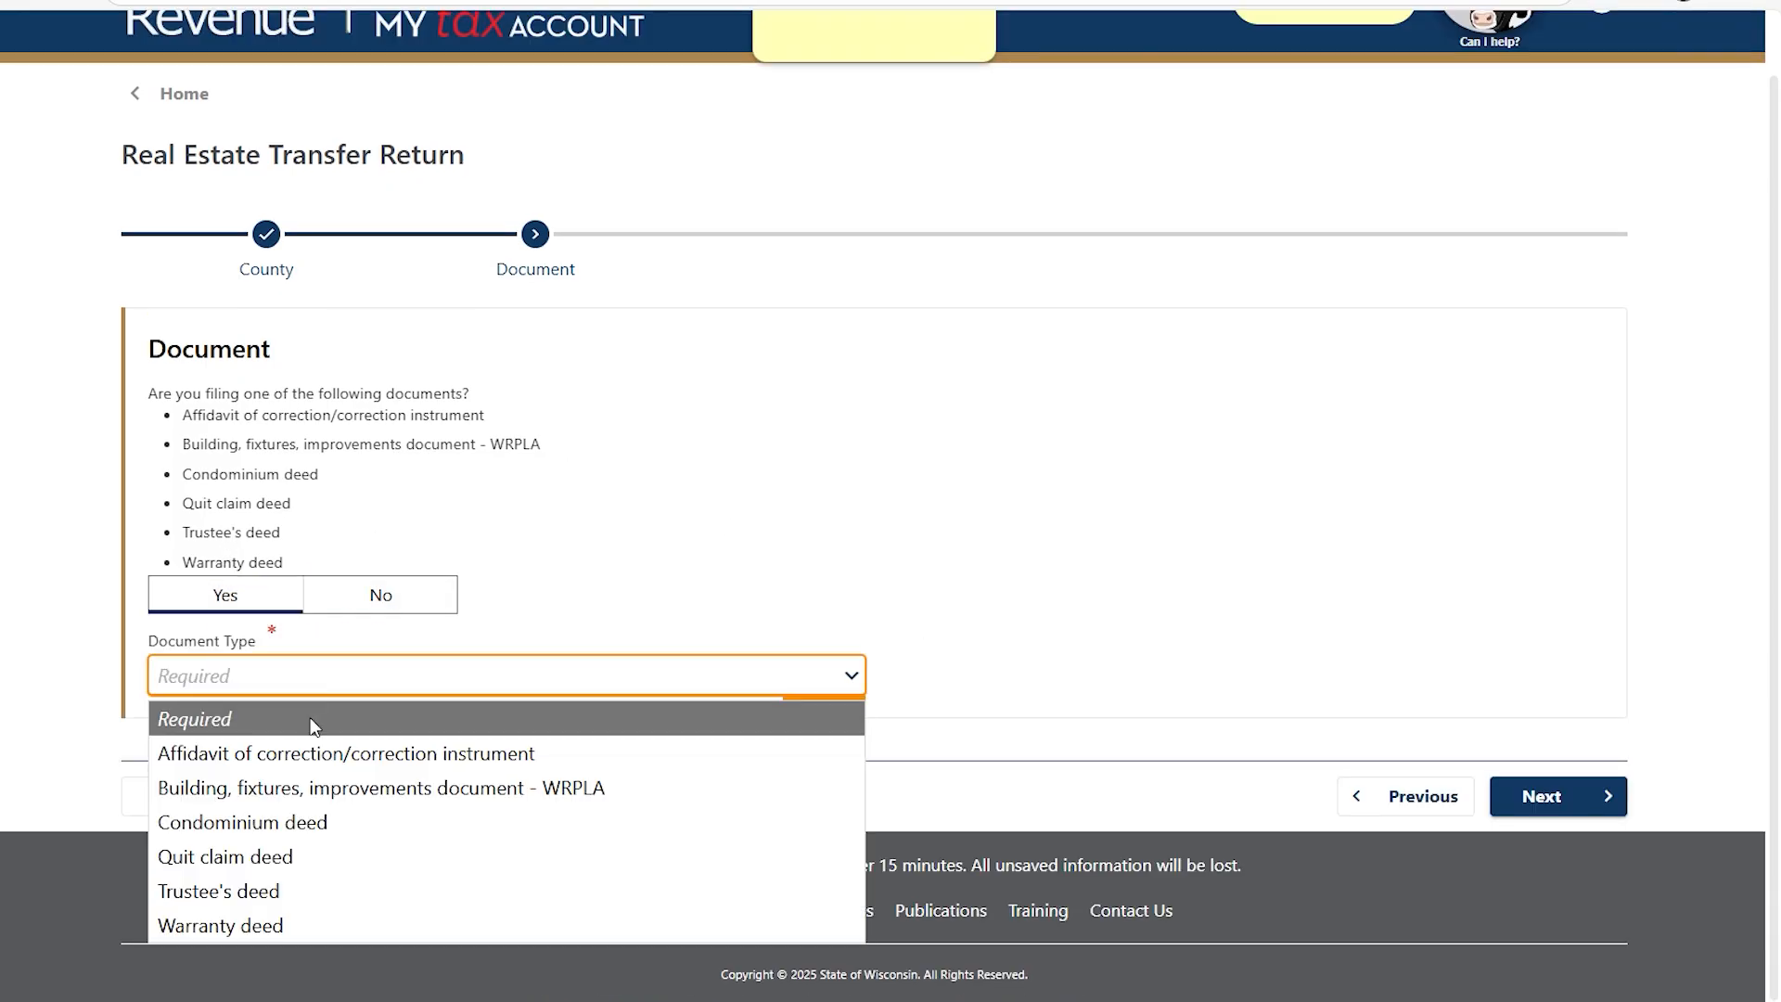
pyautogui.click(312, 853)
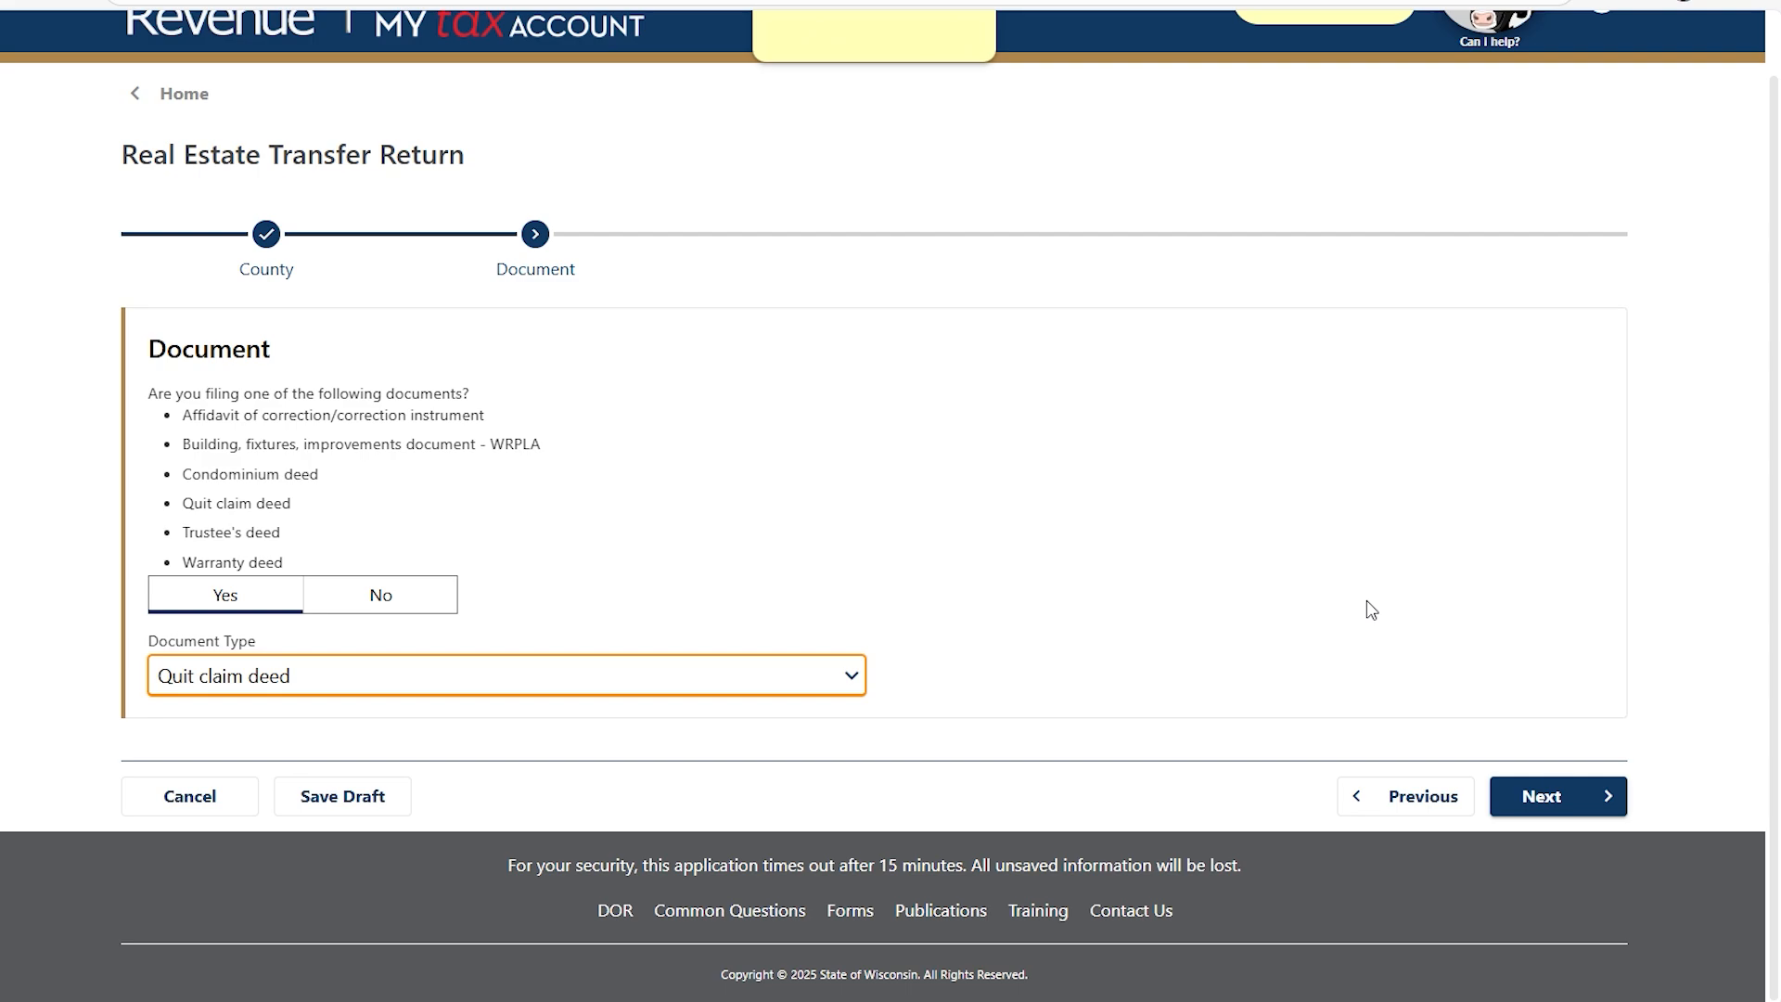
pyautogui.click(1577, 799)
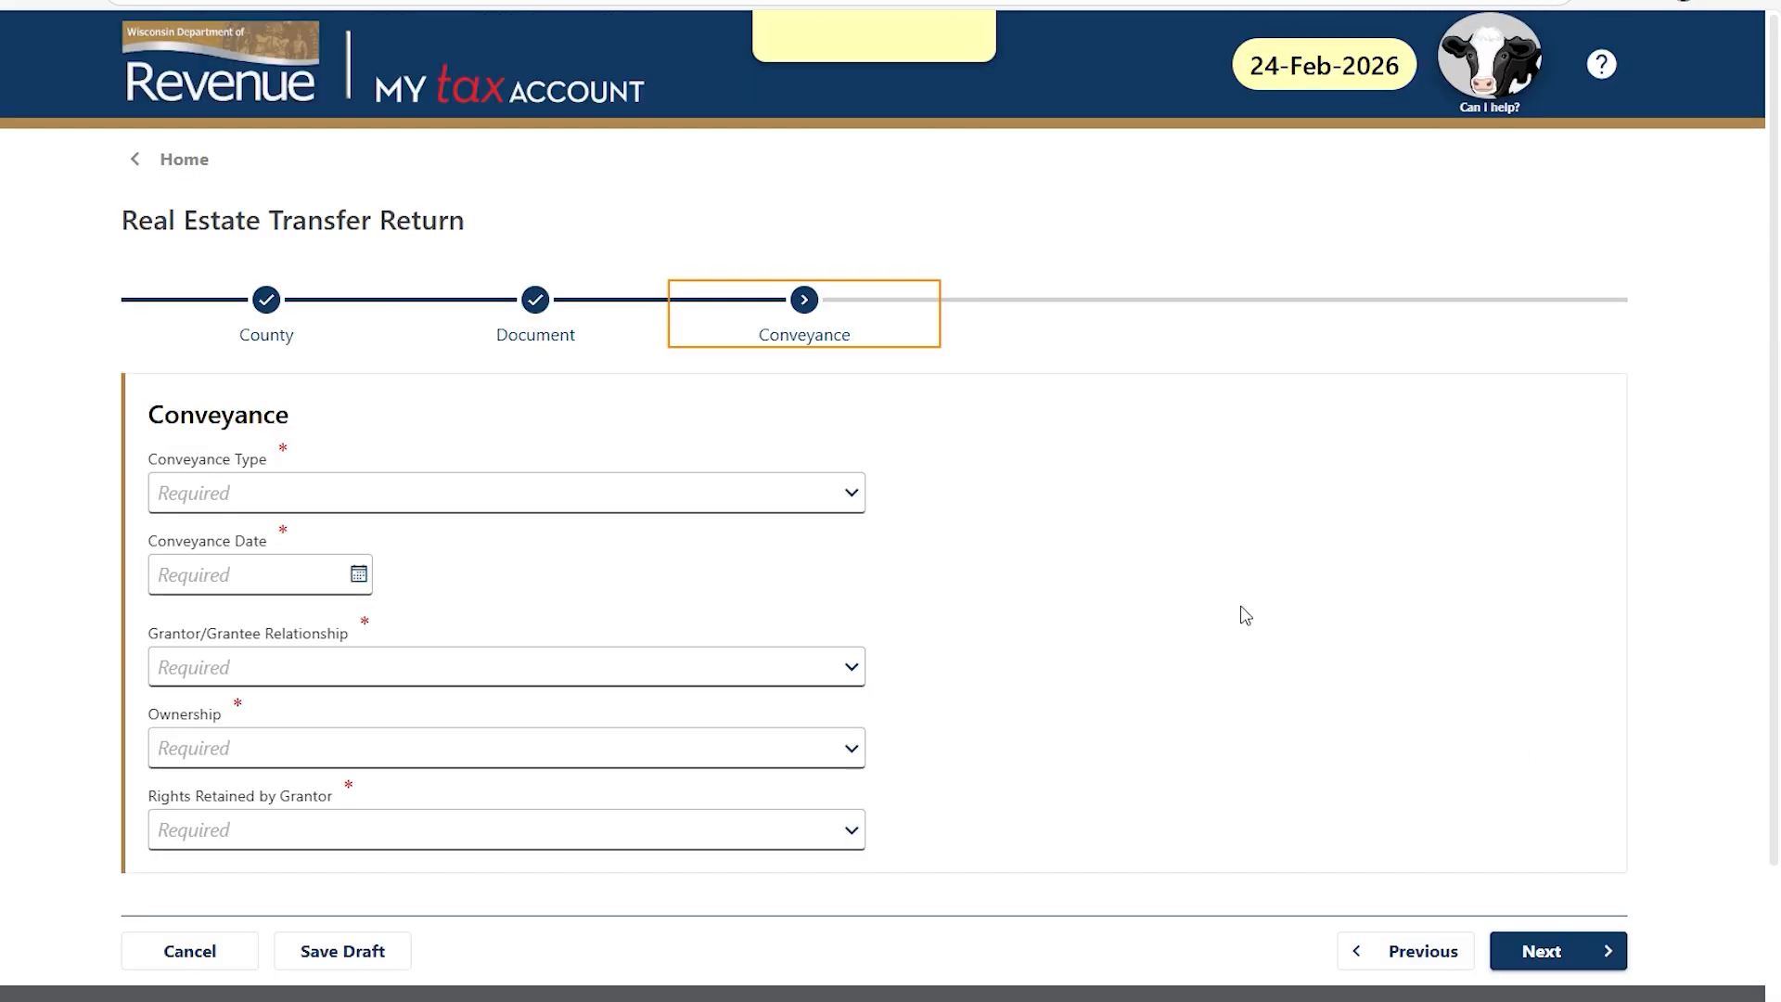
# Set conveyance to Sale on 24-Feb-2026, No relationship, Full ownership, no rights retained.
pyautogui.click(852, 496)
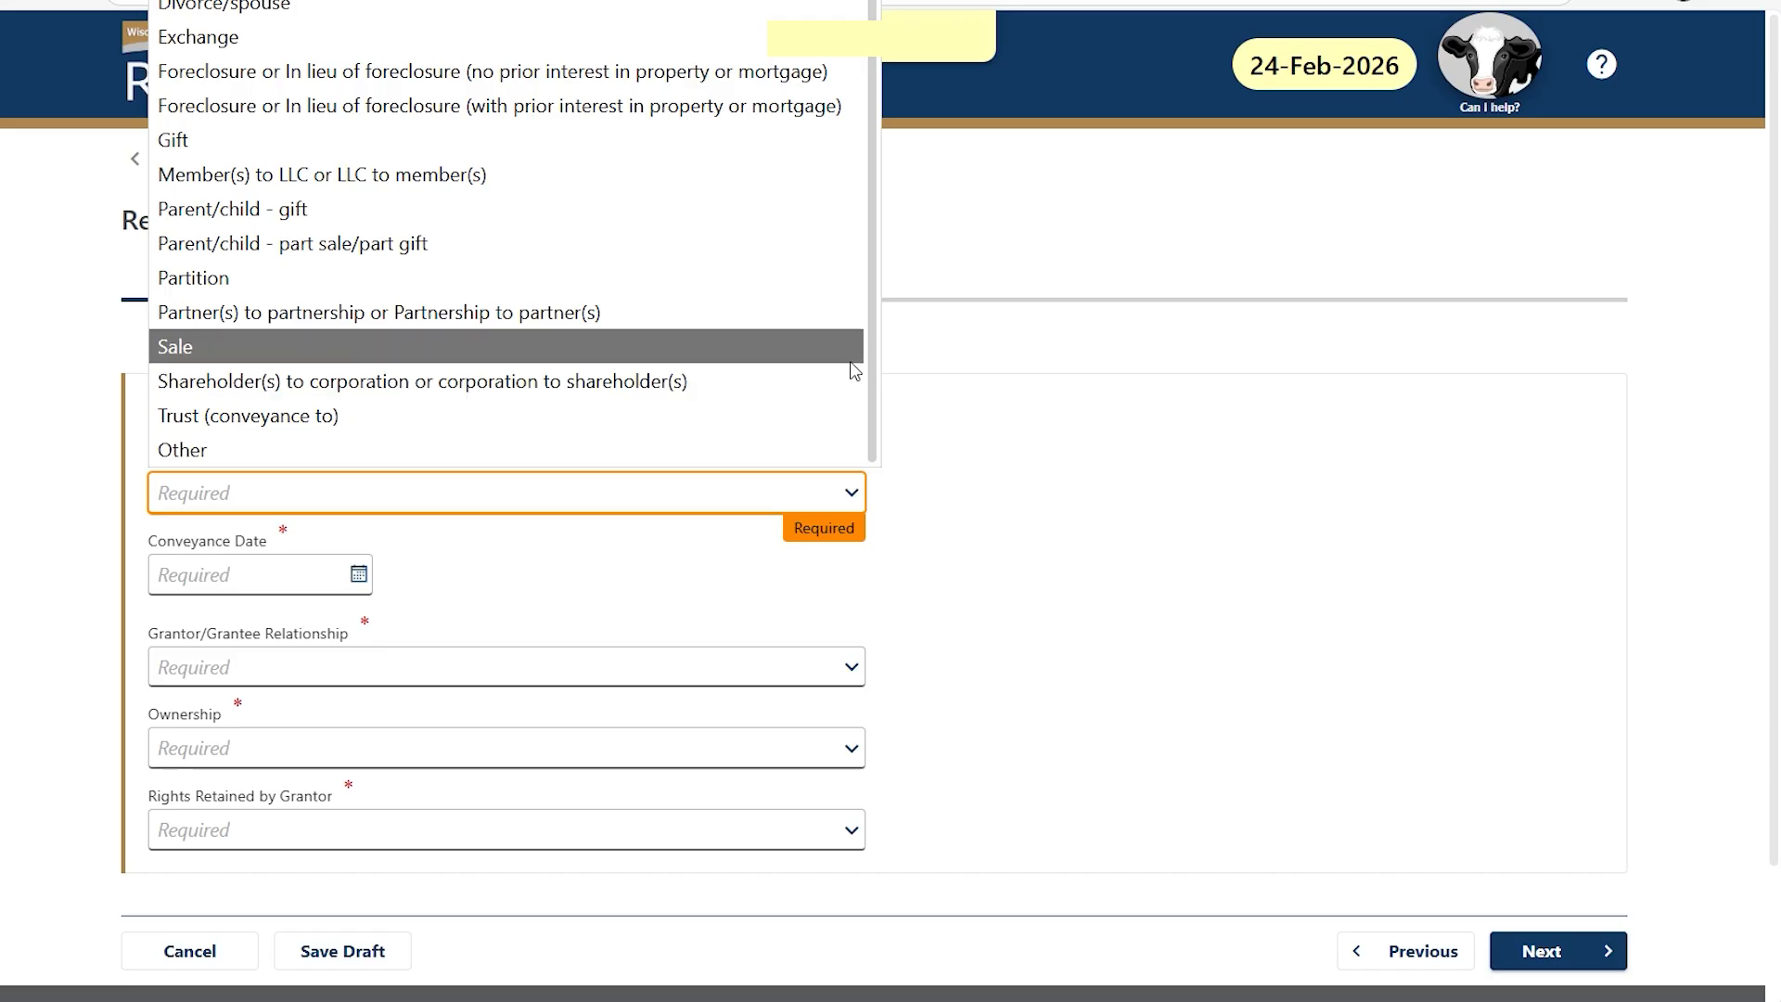
pyautogui.click(846, 357)
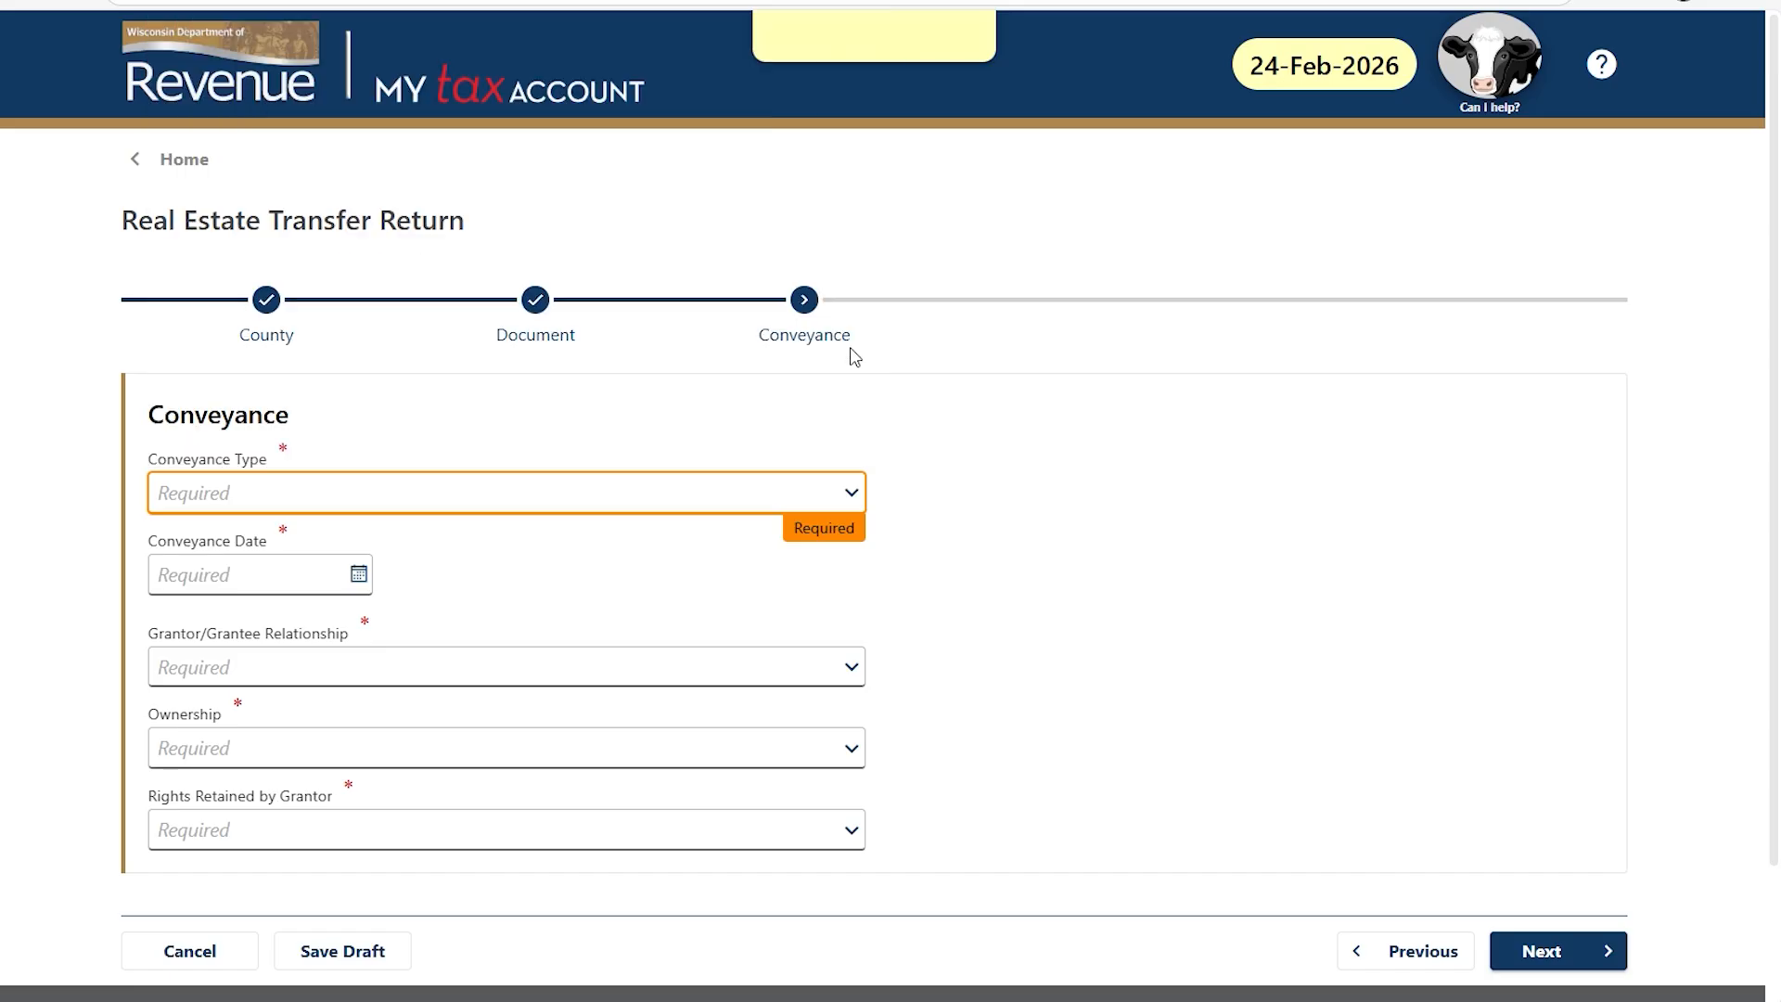
pyautogui.click(359, 575)
pyautogui.click(266, 845)
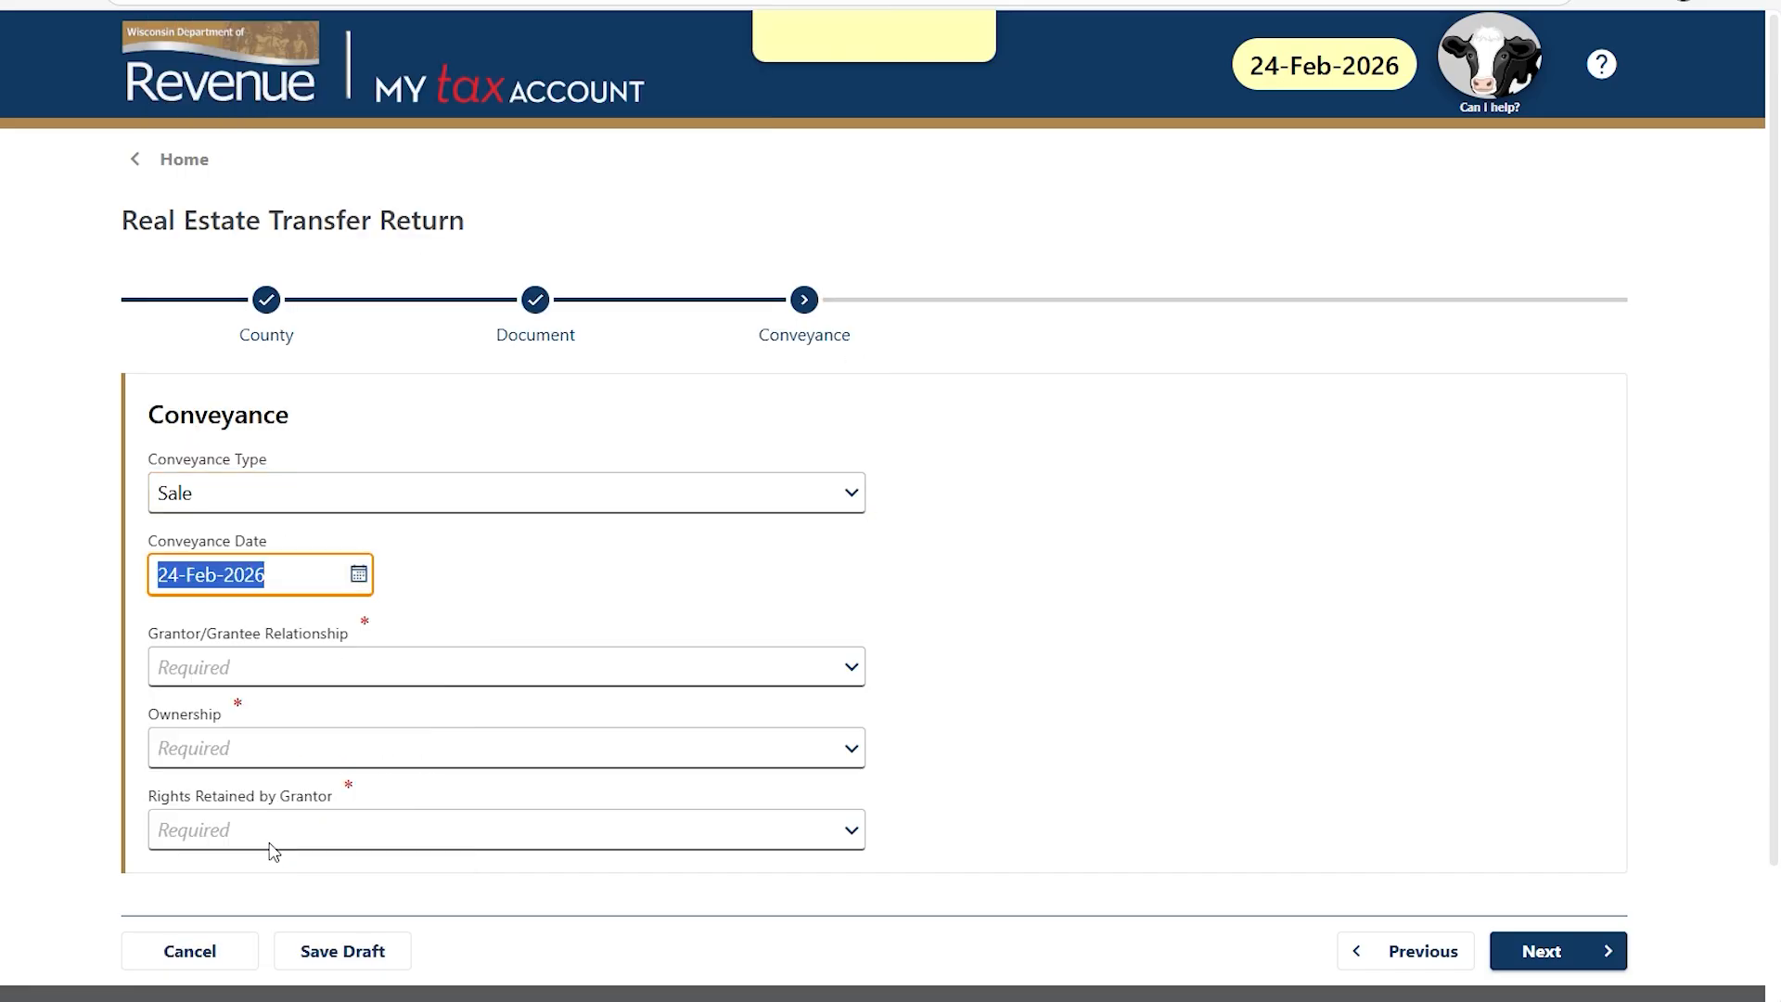
pyautogui.click(851, 666)
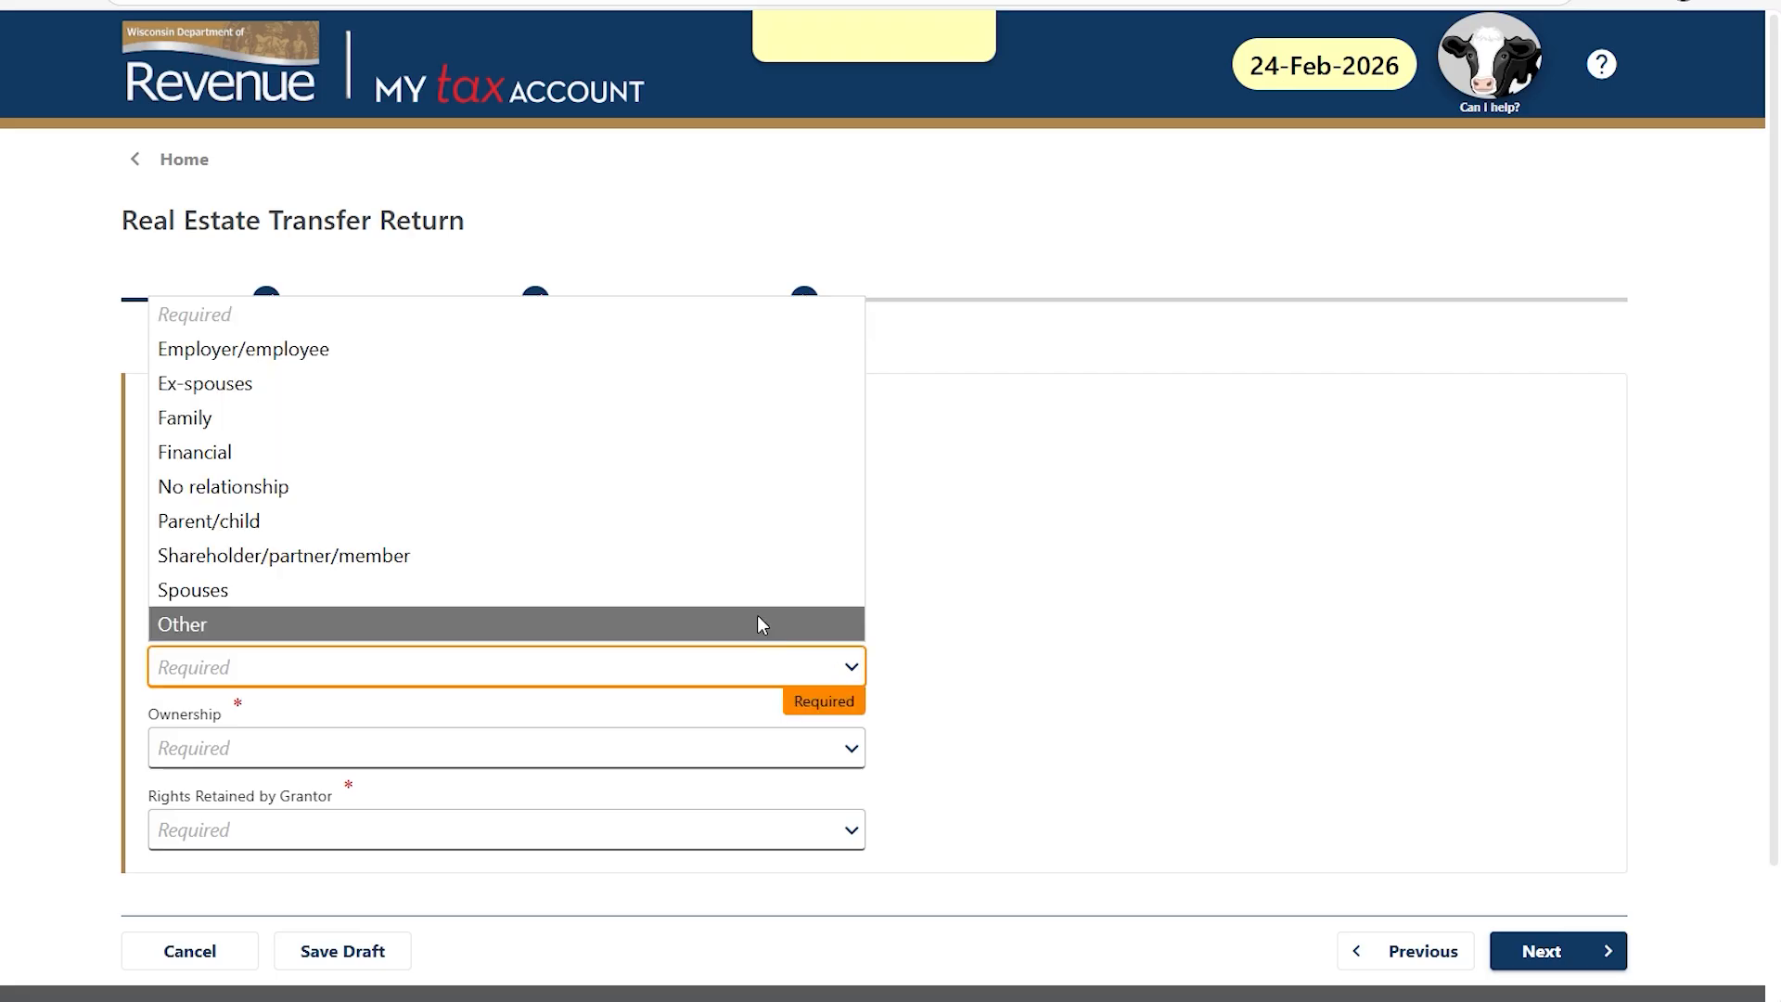
pyautogui.click(761, 490)
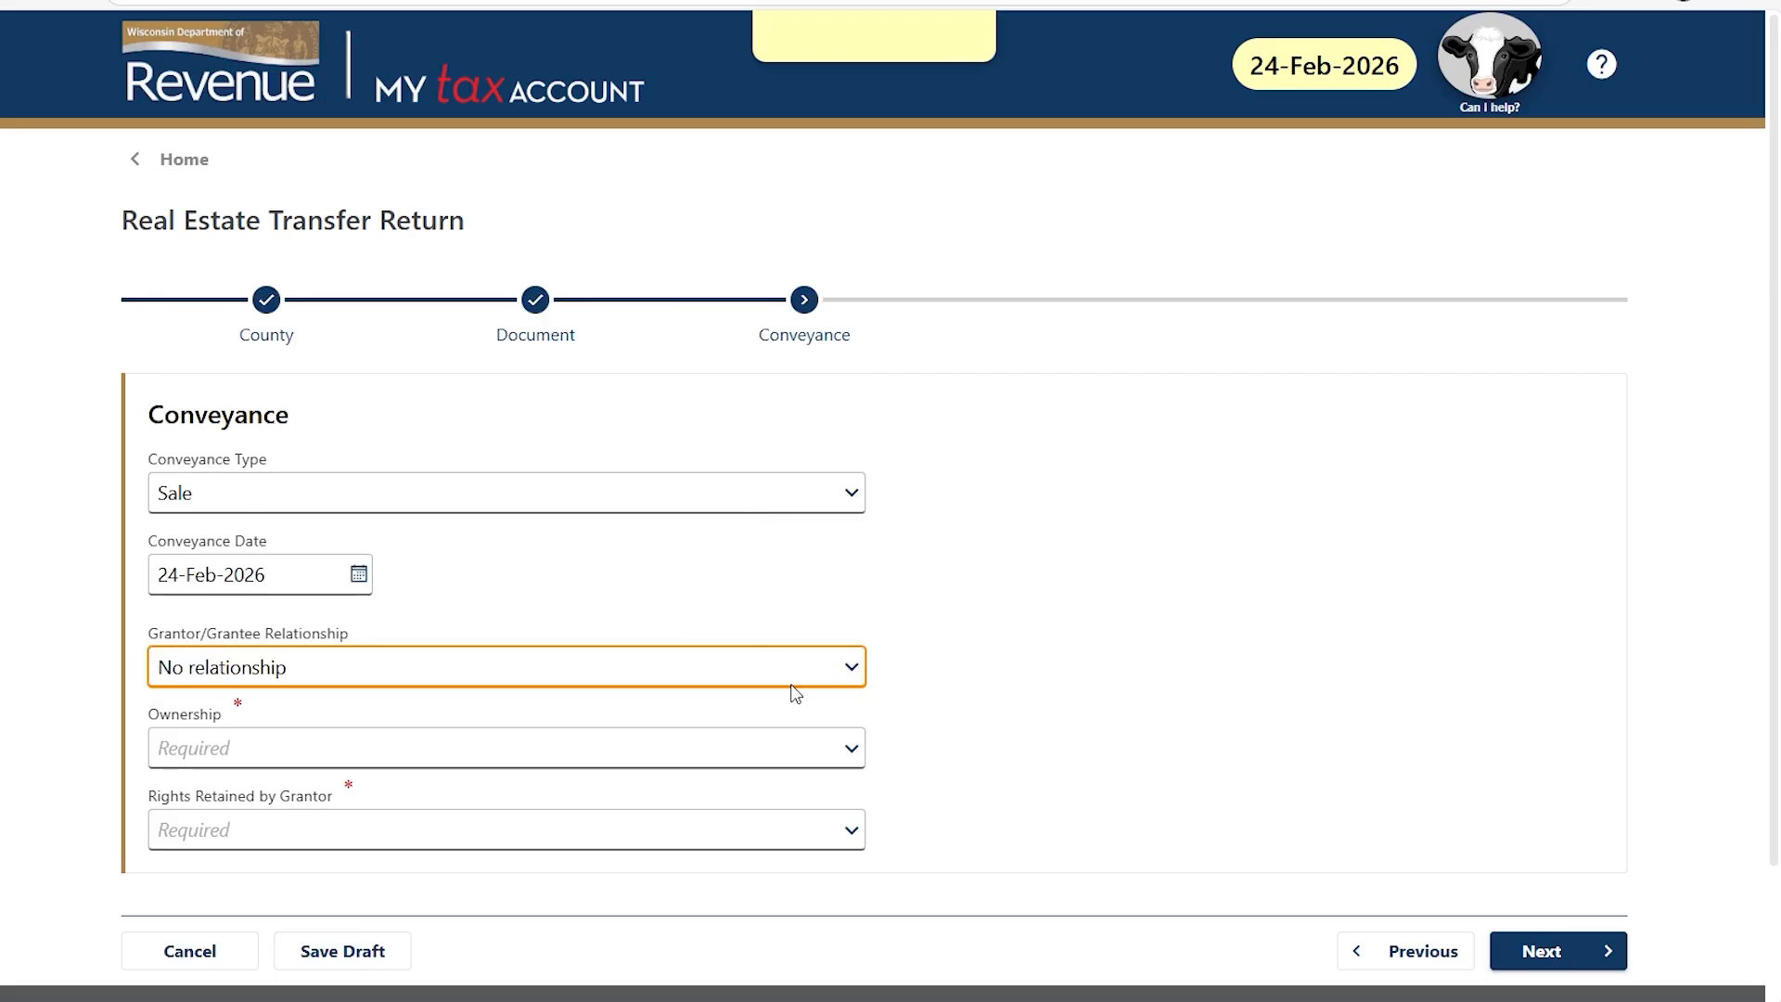
pyautogui.click(850, 750)
pyautogui.click(820, 824)
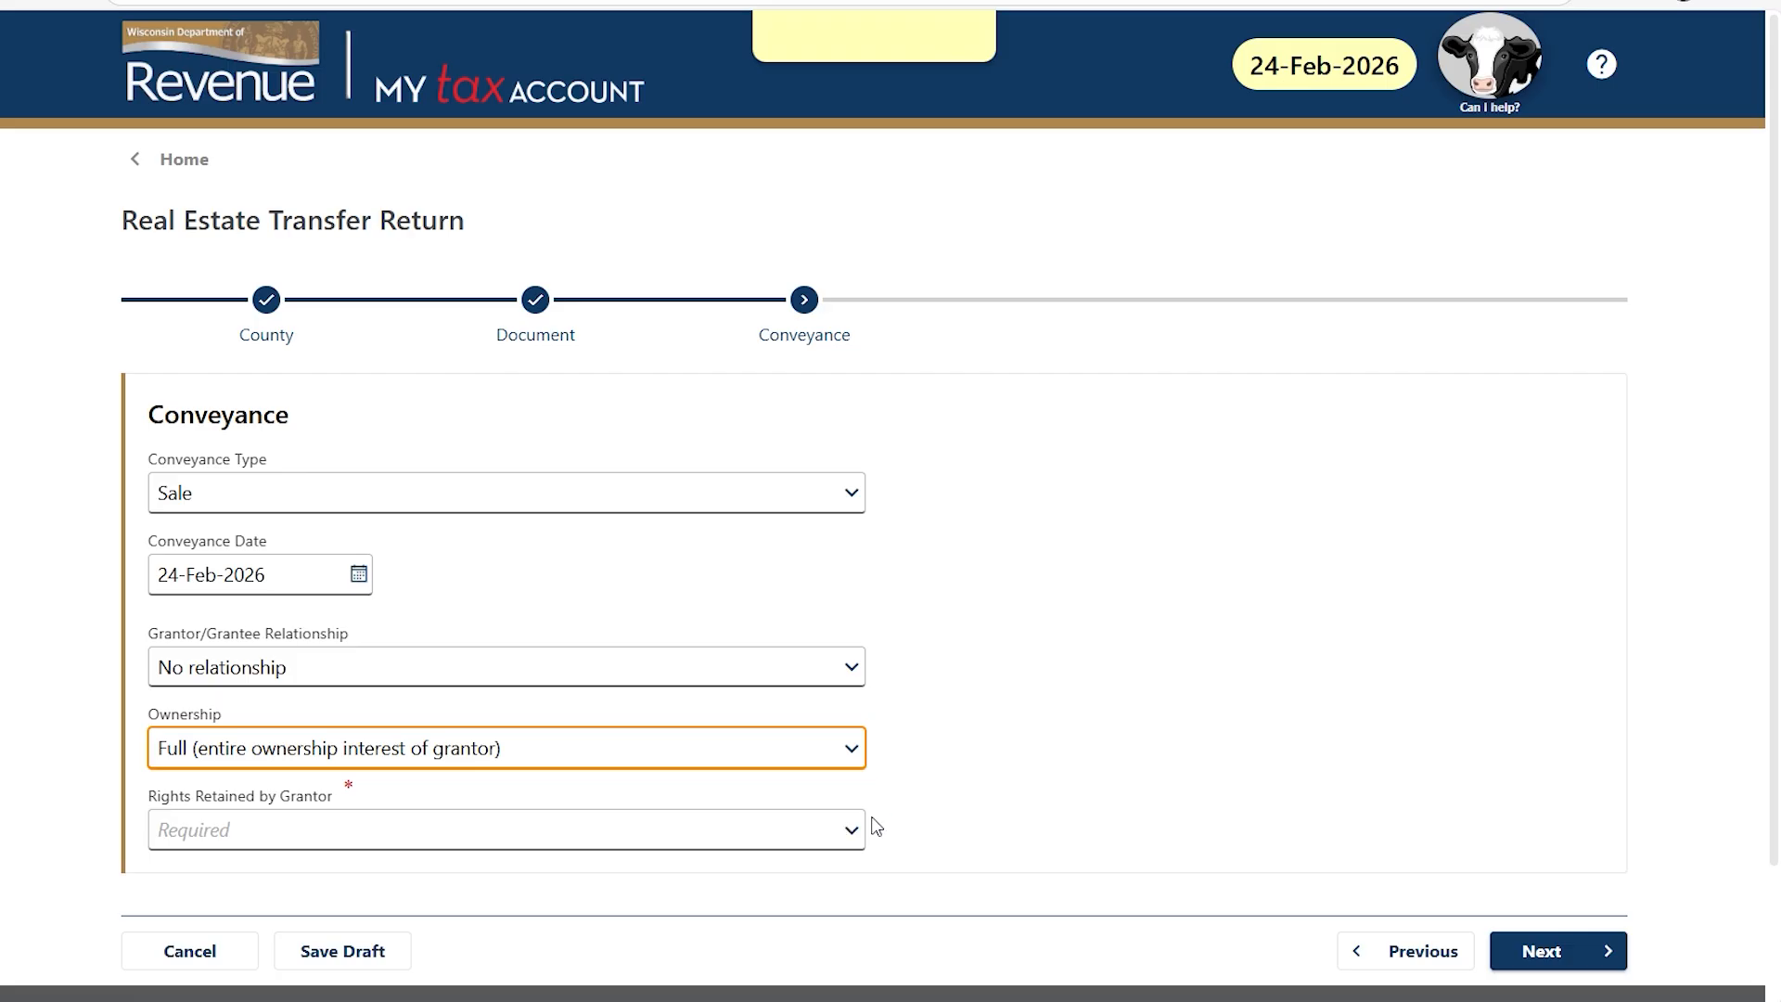
pyautogui.click(848, 833)
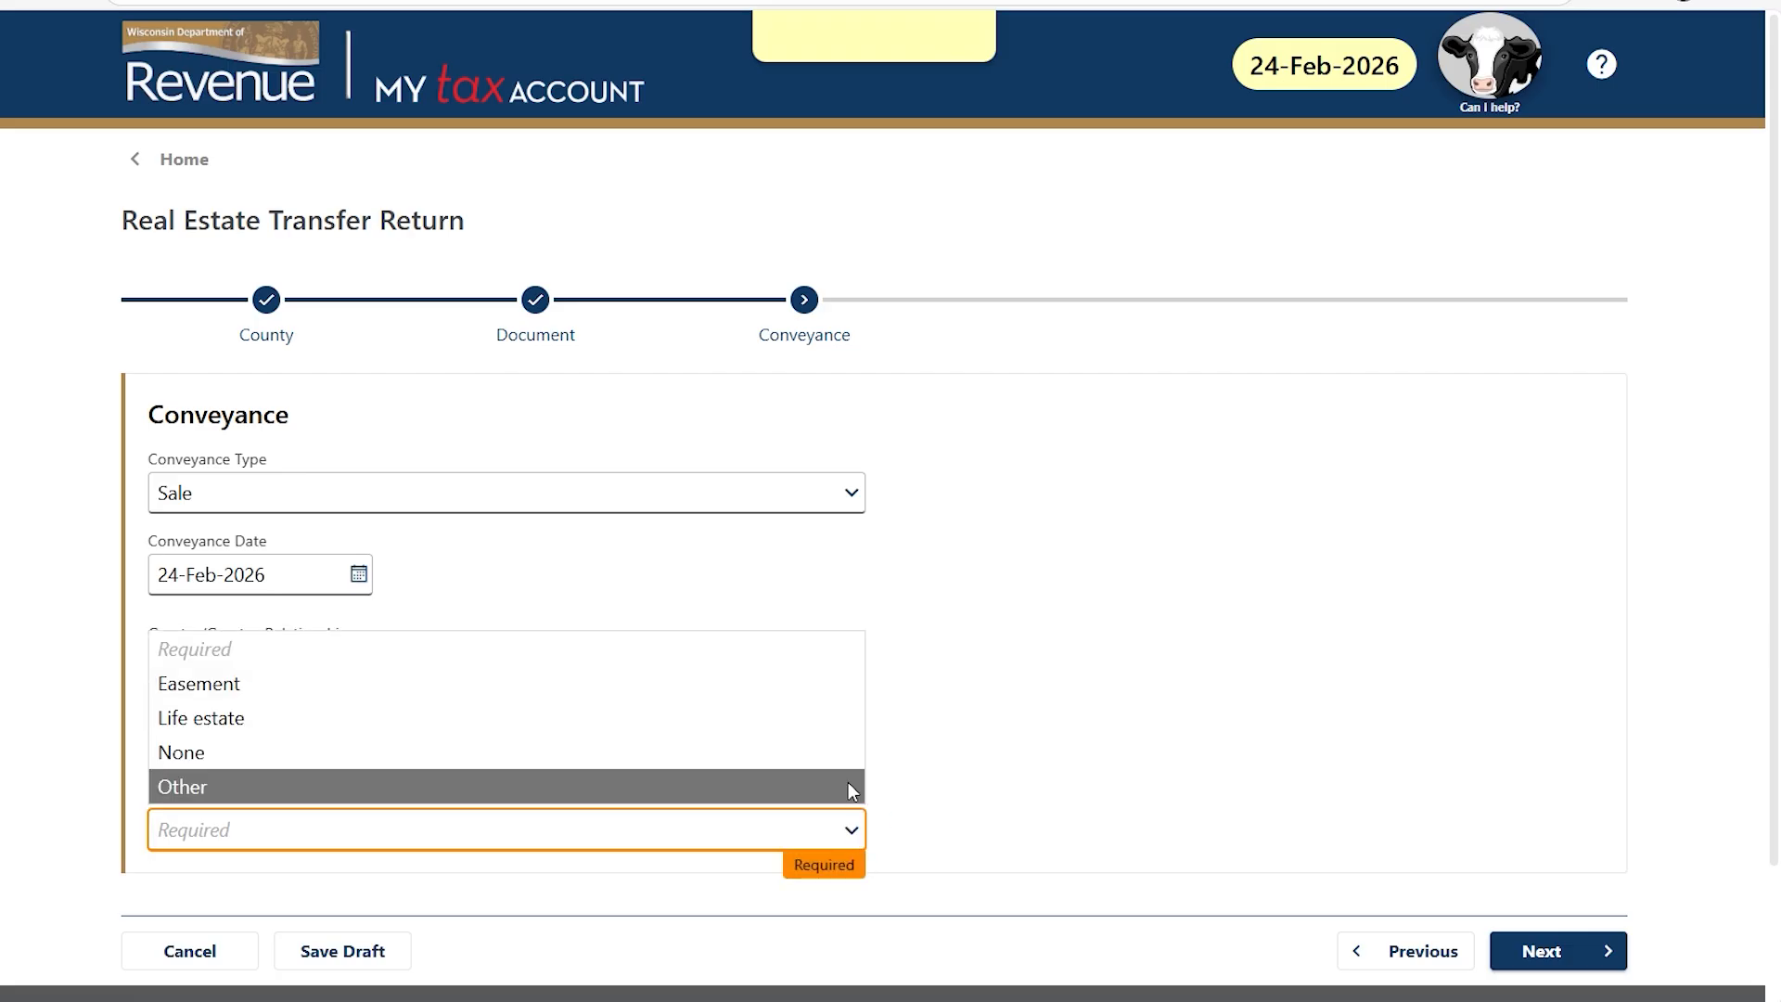
pyautogui.click(835, 752)
# On the Grantor step, start a revocable trust grantor with SSN and name 'TEST REVOCABLE TRUST'.
pyautogui.click(1565, 958)
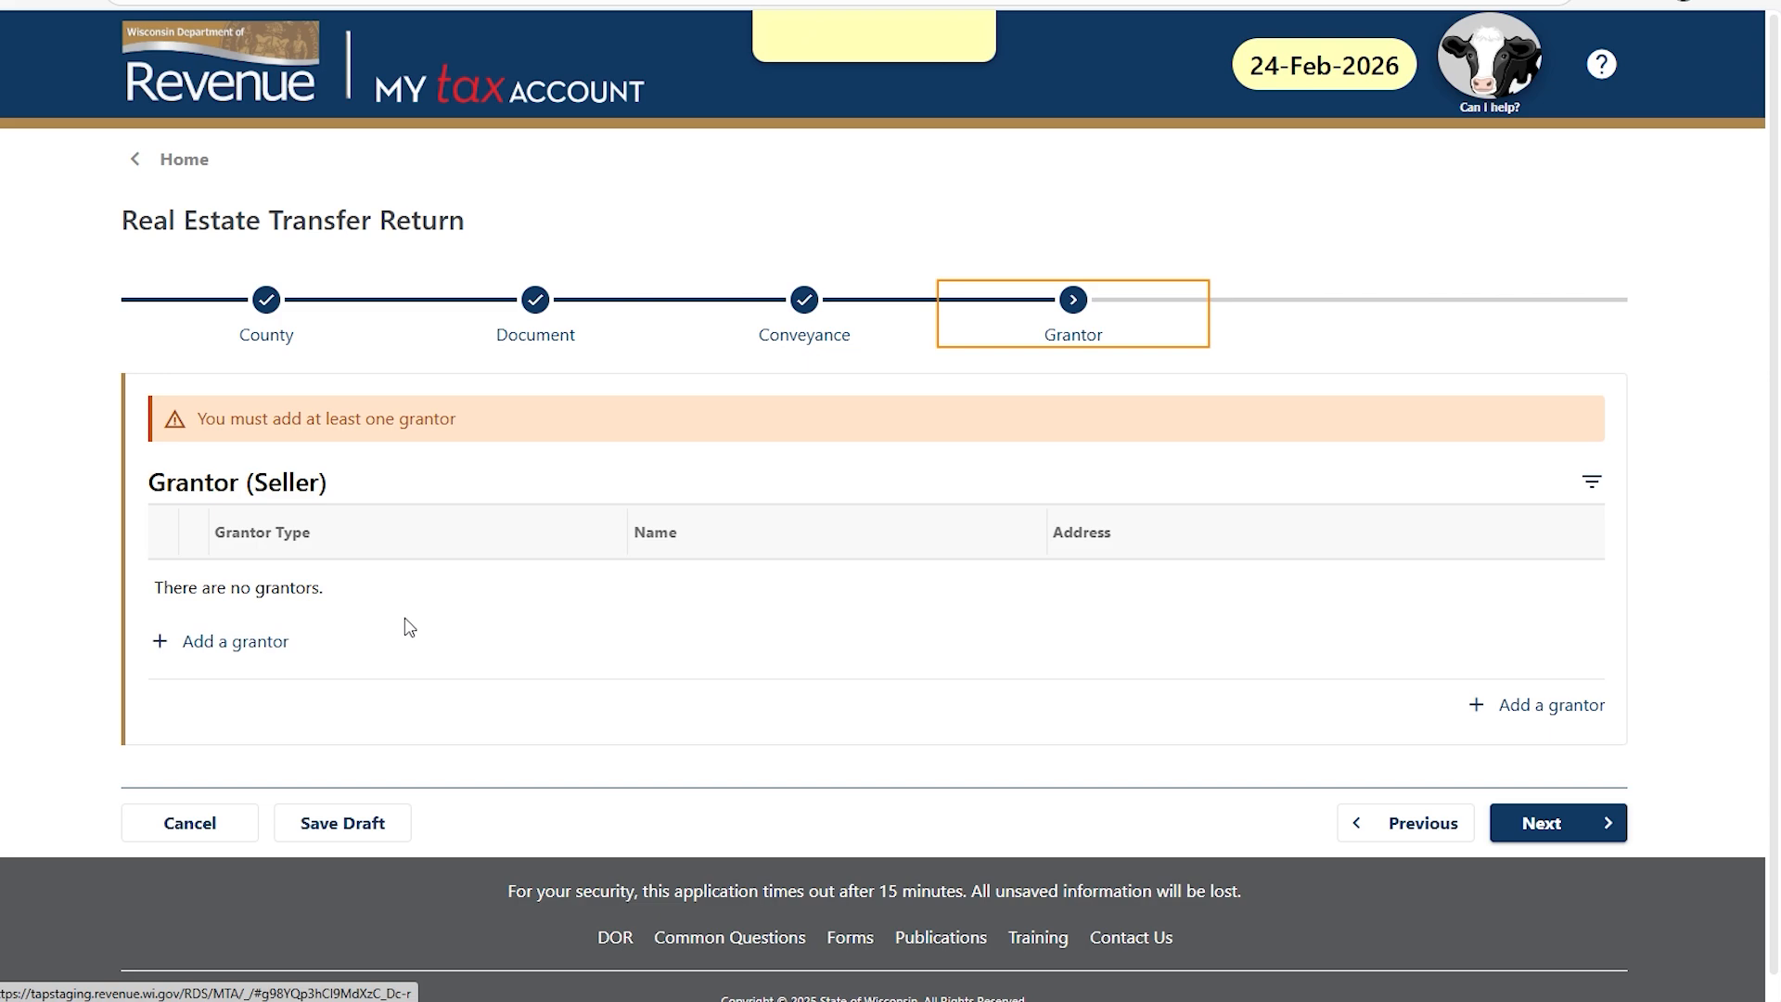
pyautogui.click(226, 661)
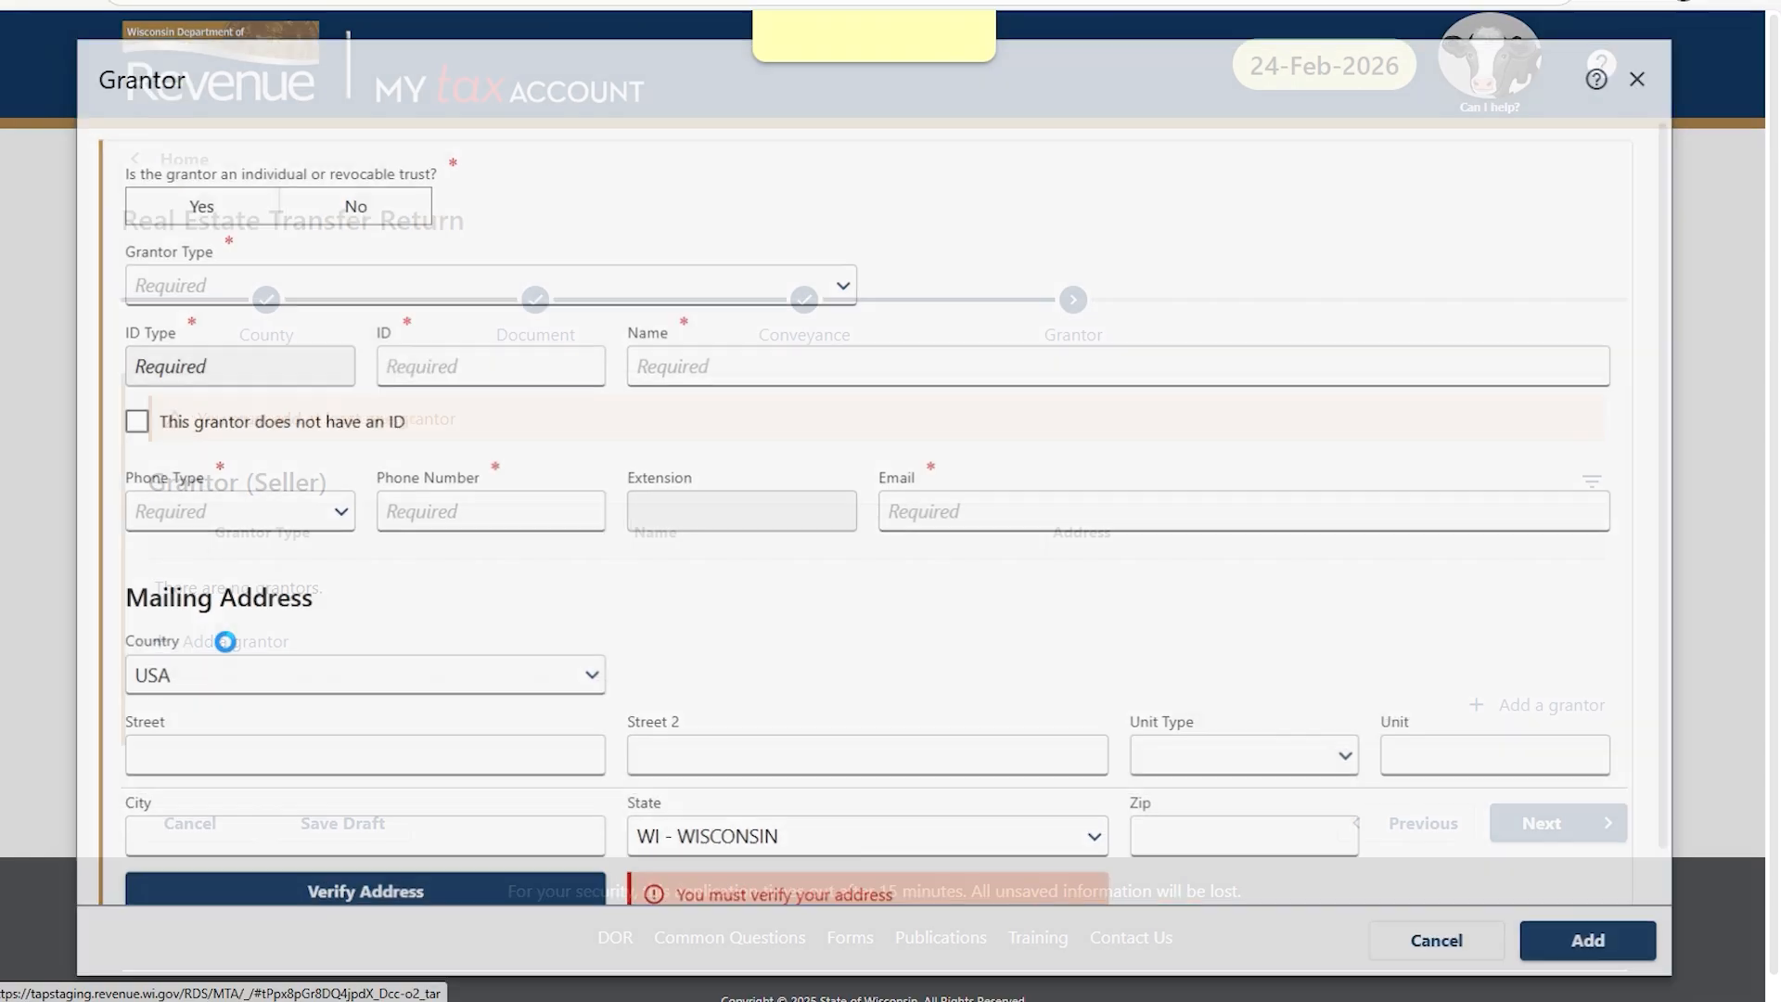
pyautogui.click(363, 213)
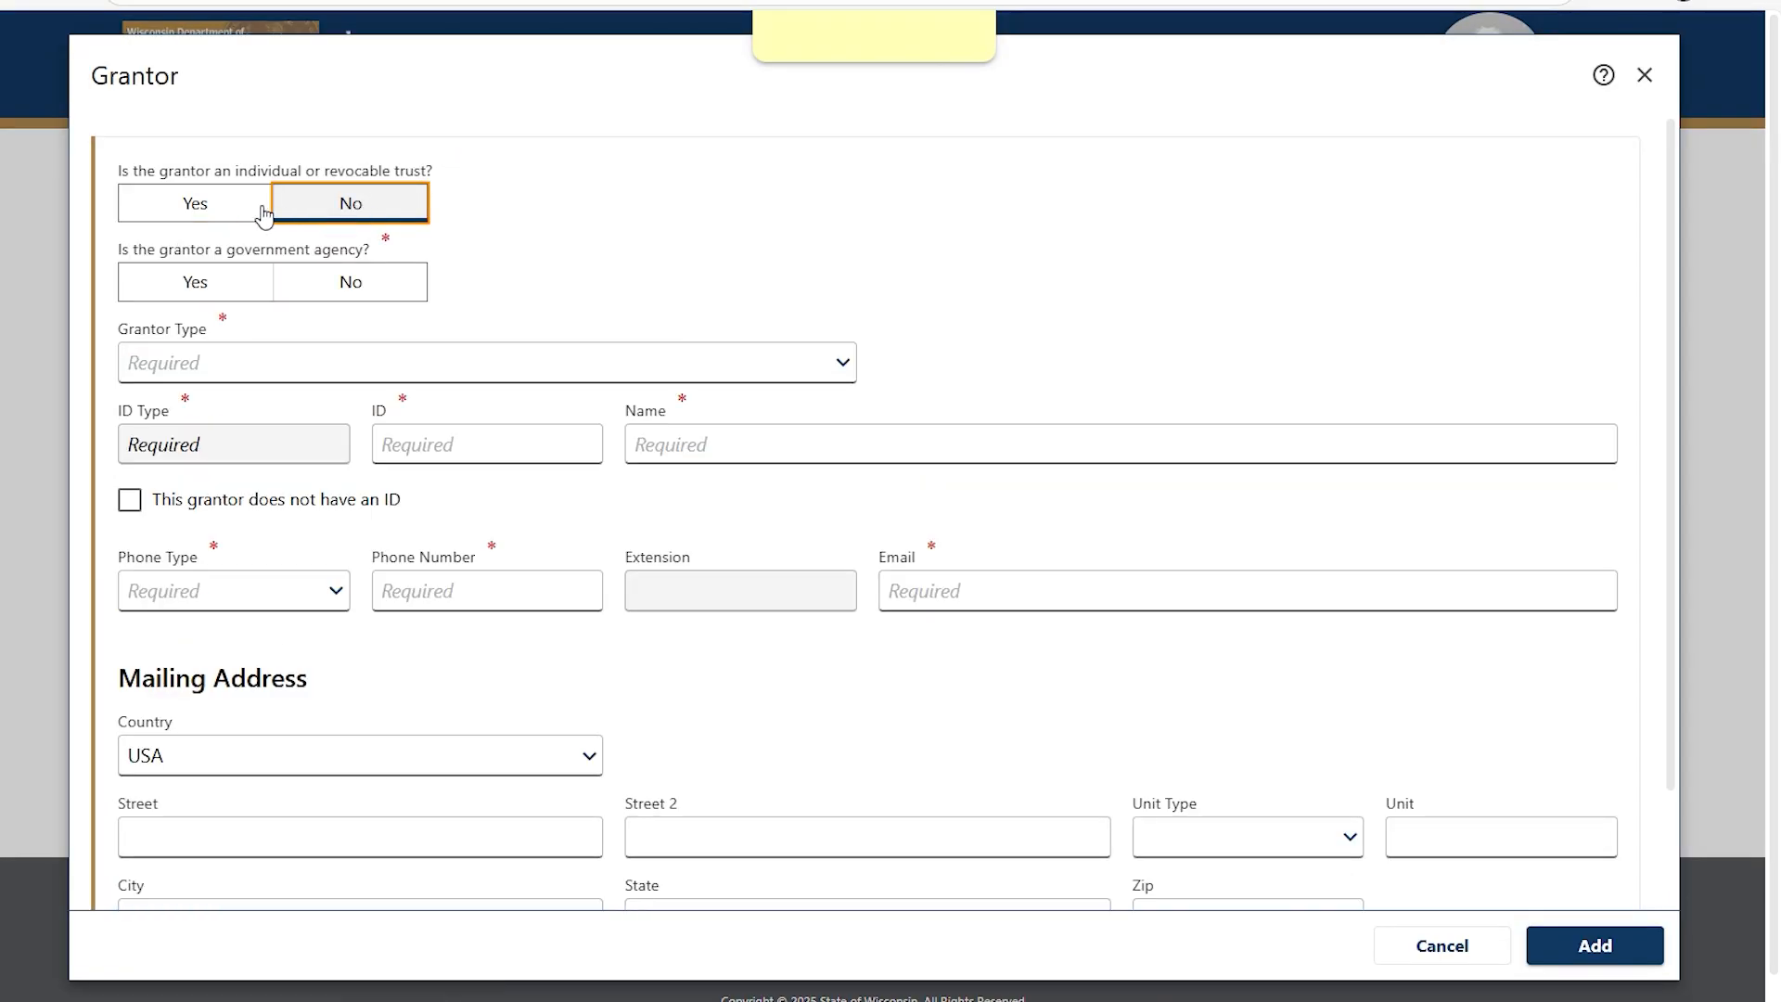
pyautogui.click(258, 209)
pyautogui.click(249, 289)
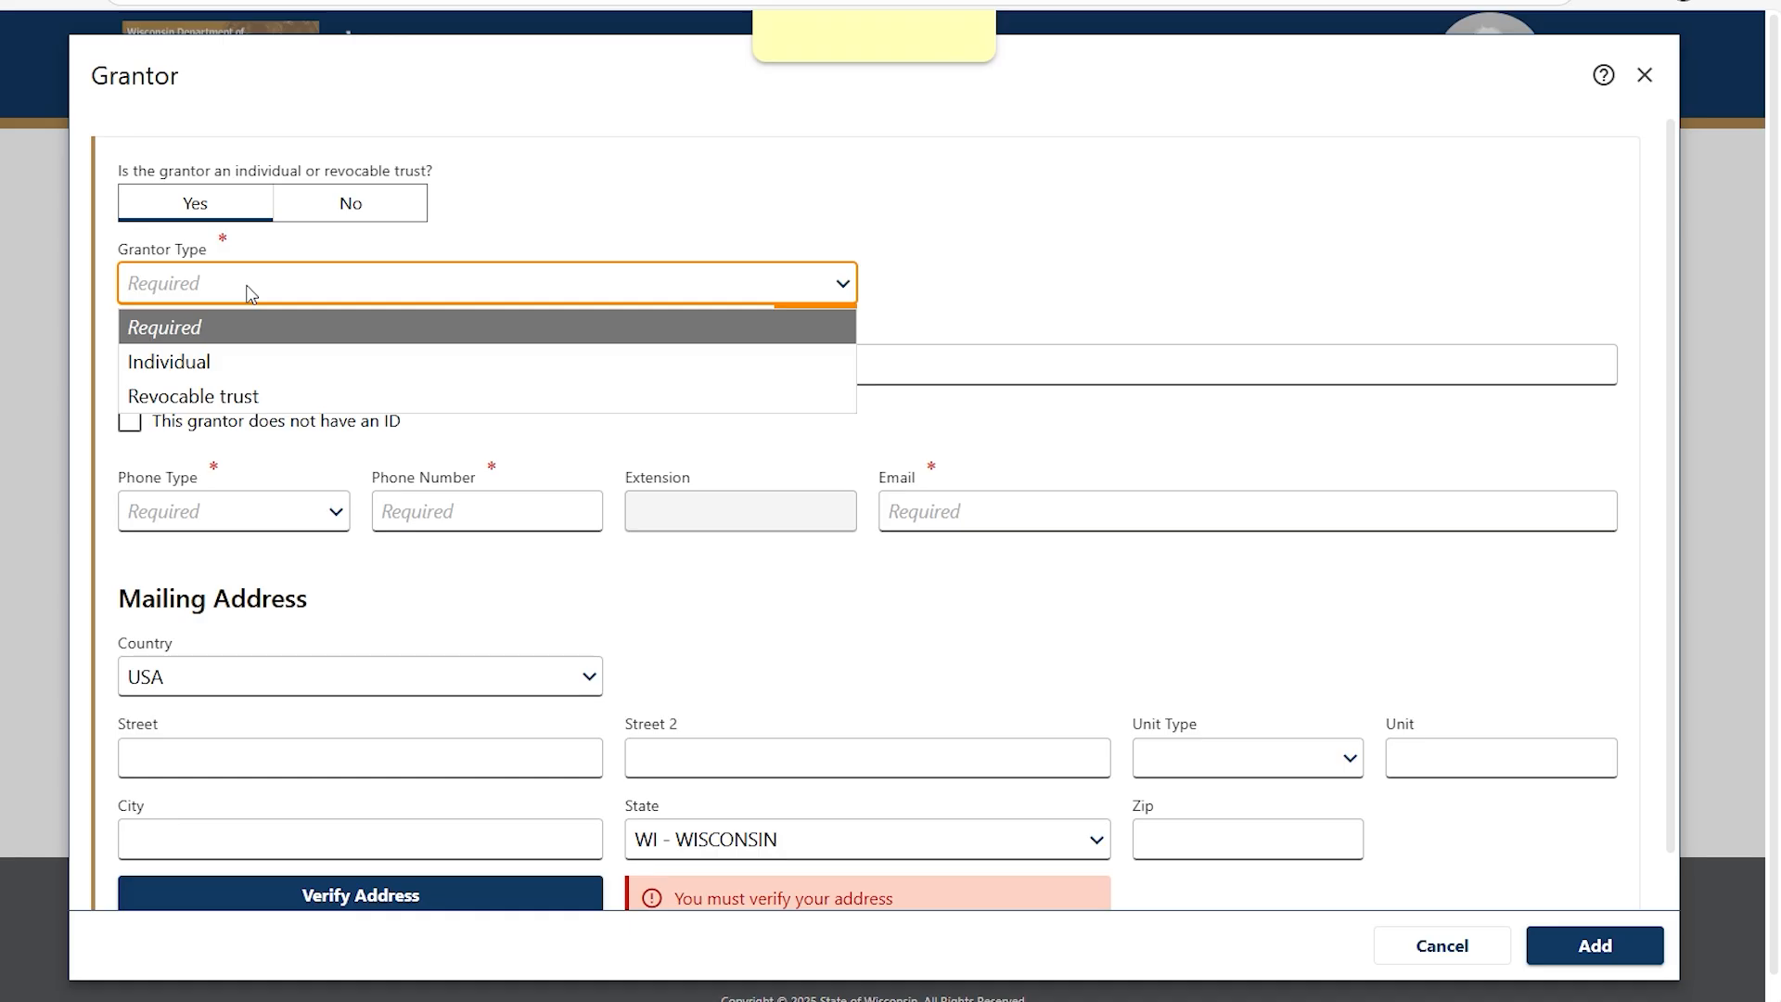
pyautogui.click(266, 394)
pyautogui.click(339, 370)
pyautogui.click(311, 473)
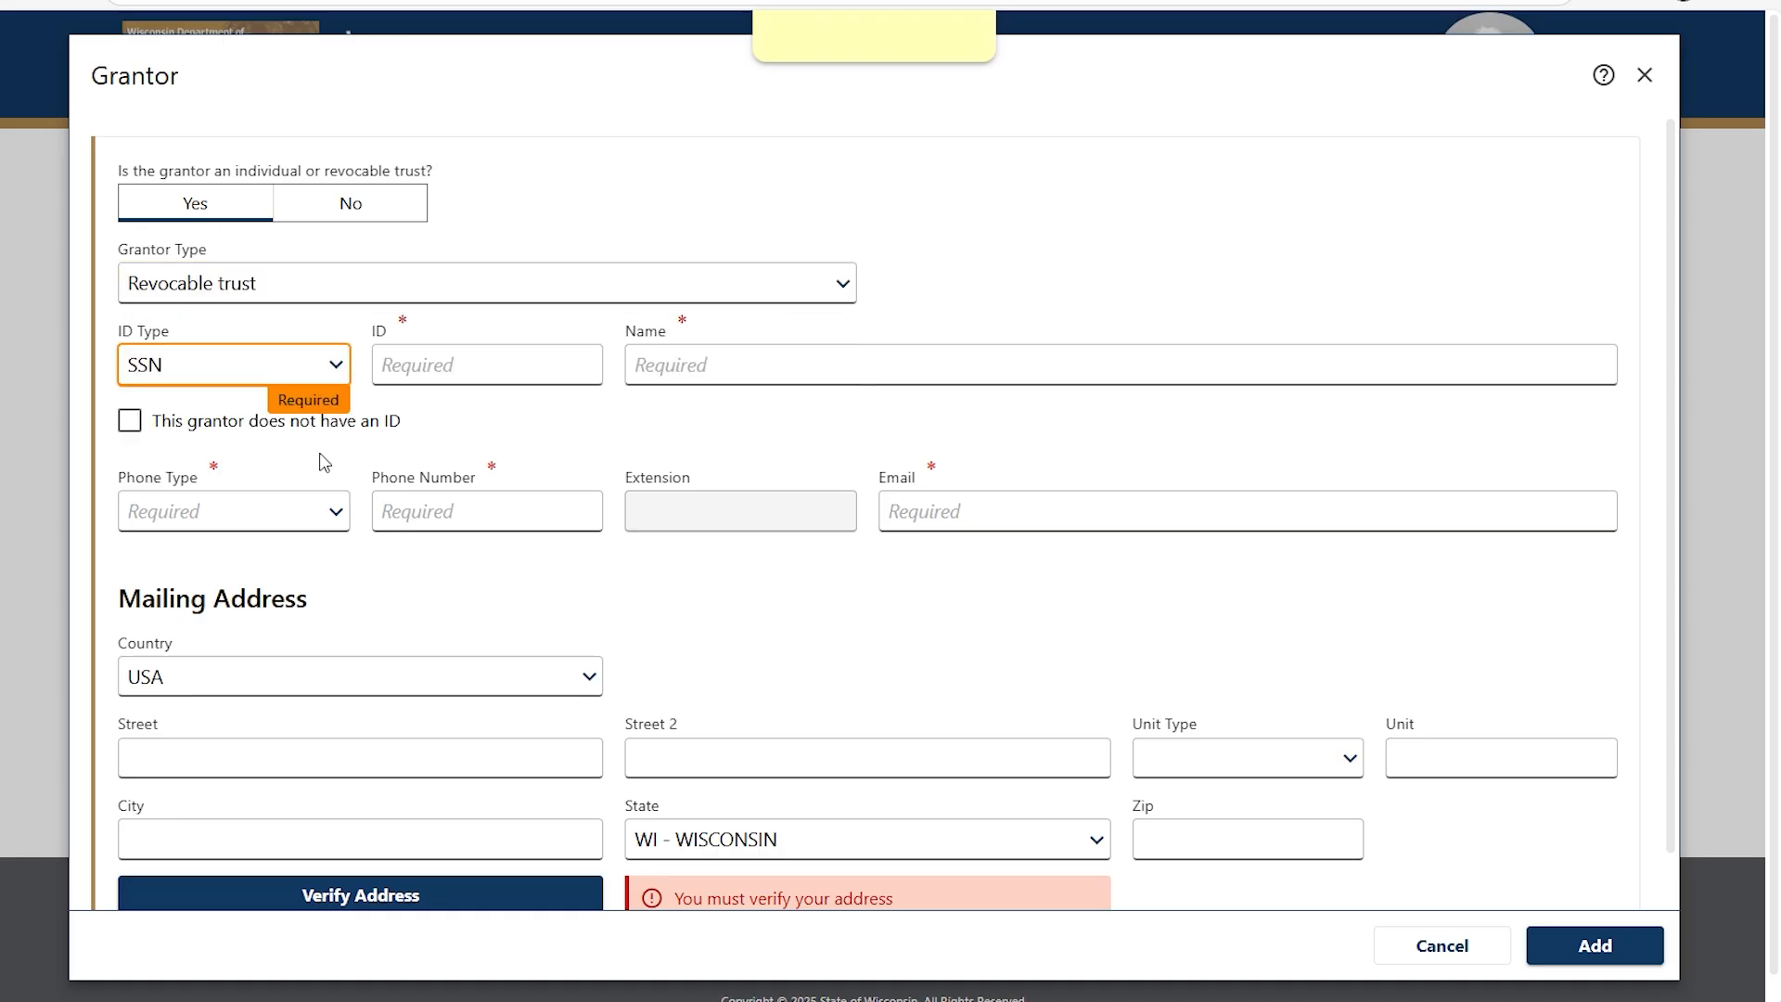
pyautogui.click(414, 364)
pyautogui.write('***-**-****')
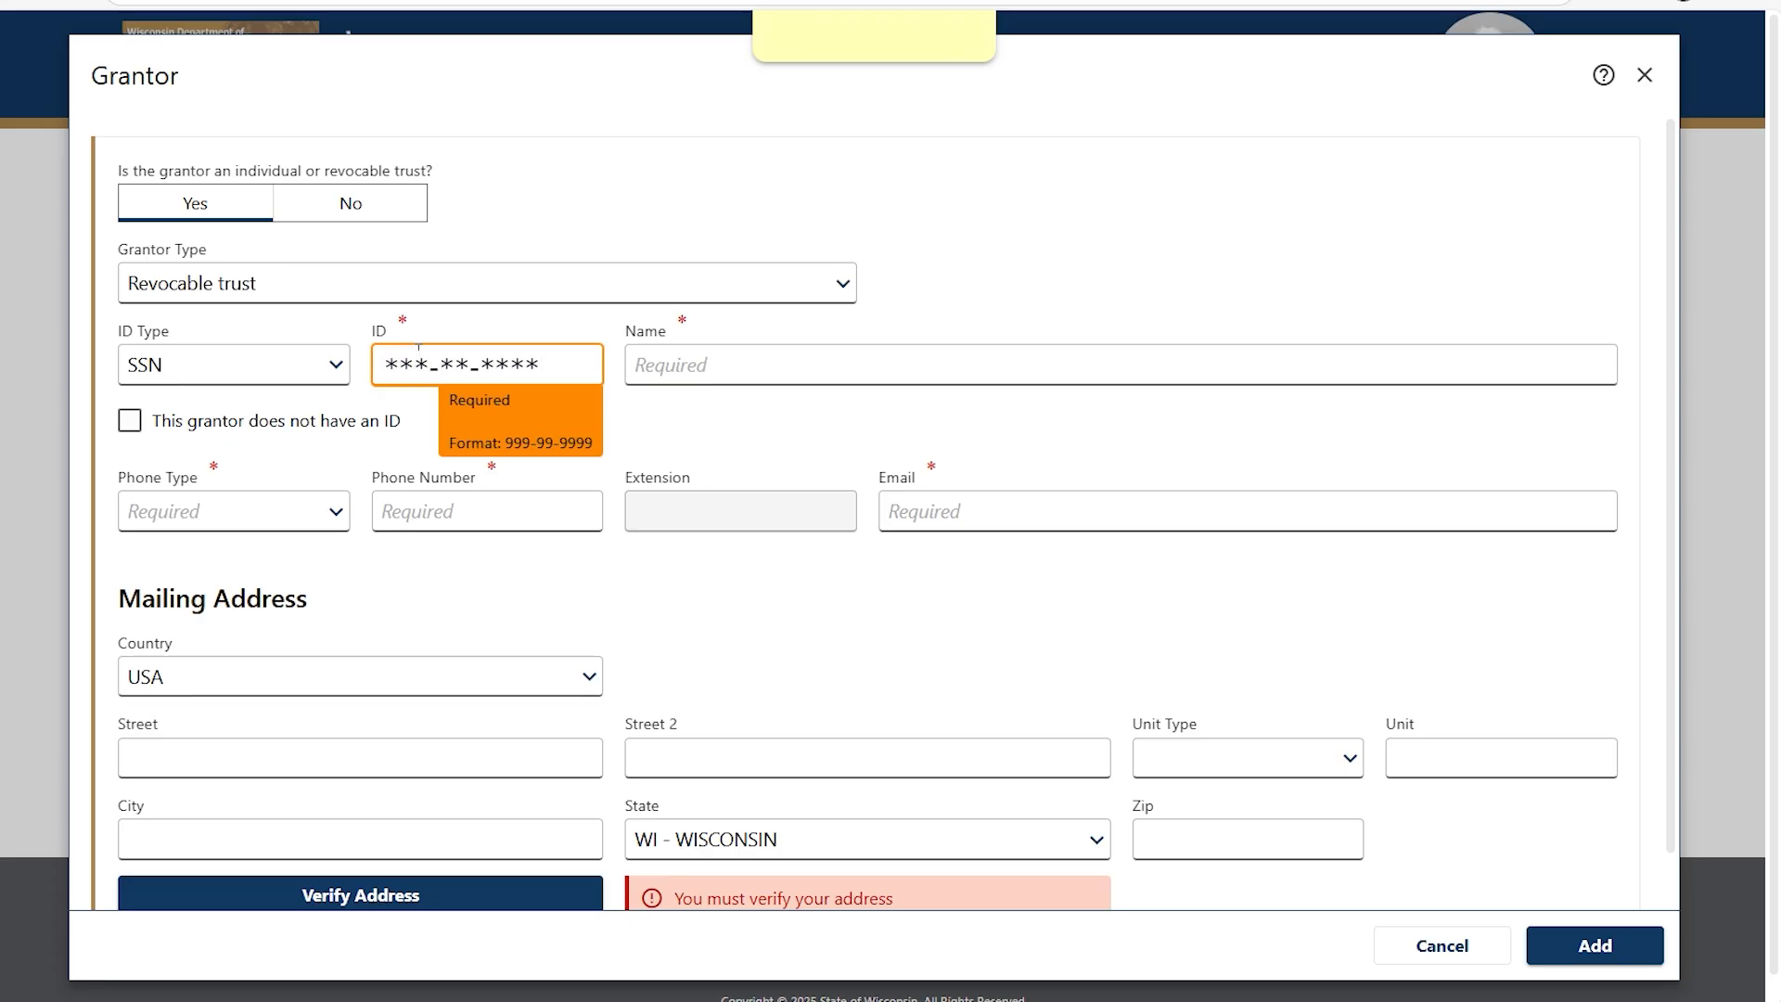
pyautogui.press('Tab')
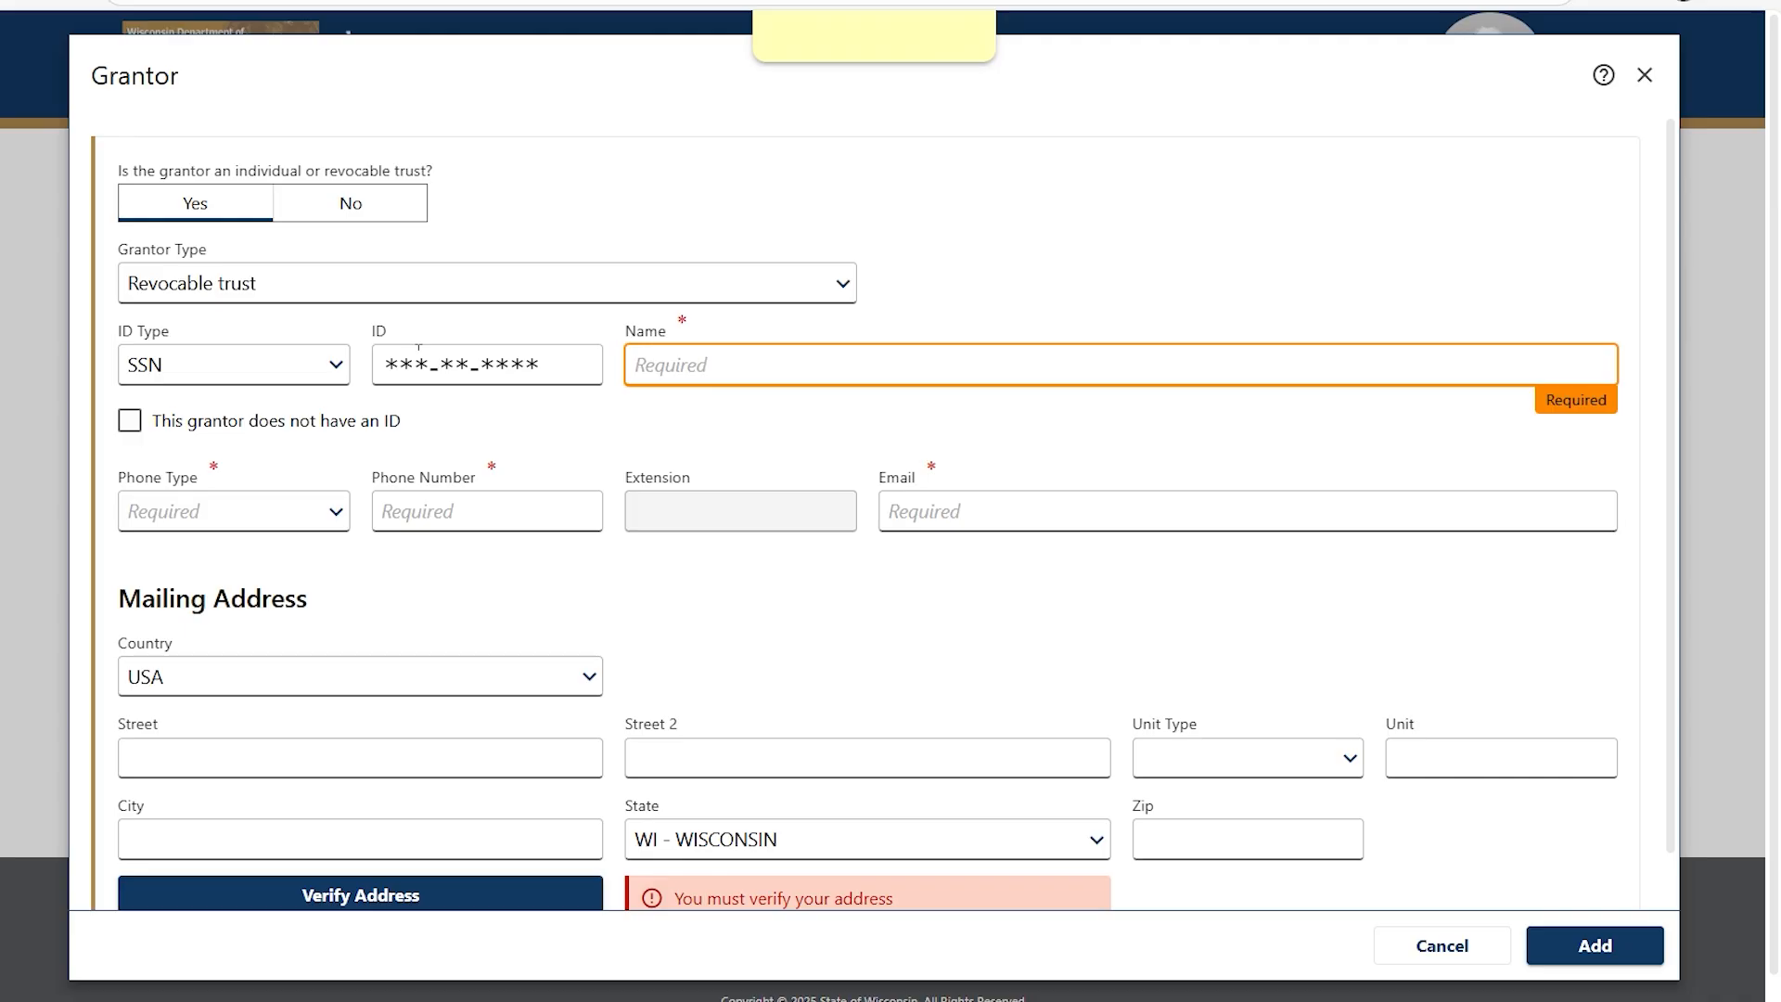
pyautogui.write('TEST REVOCABLE TRUST')
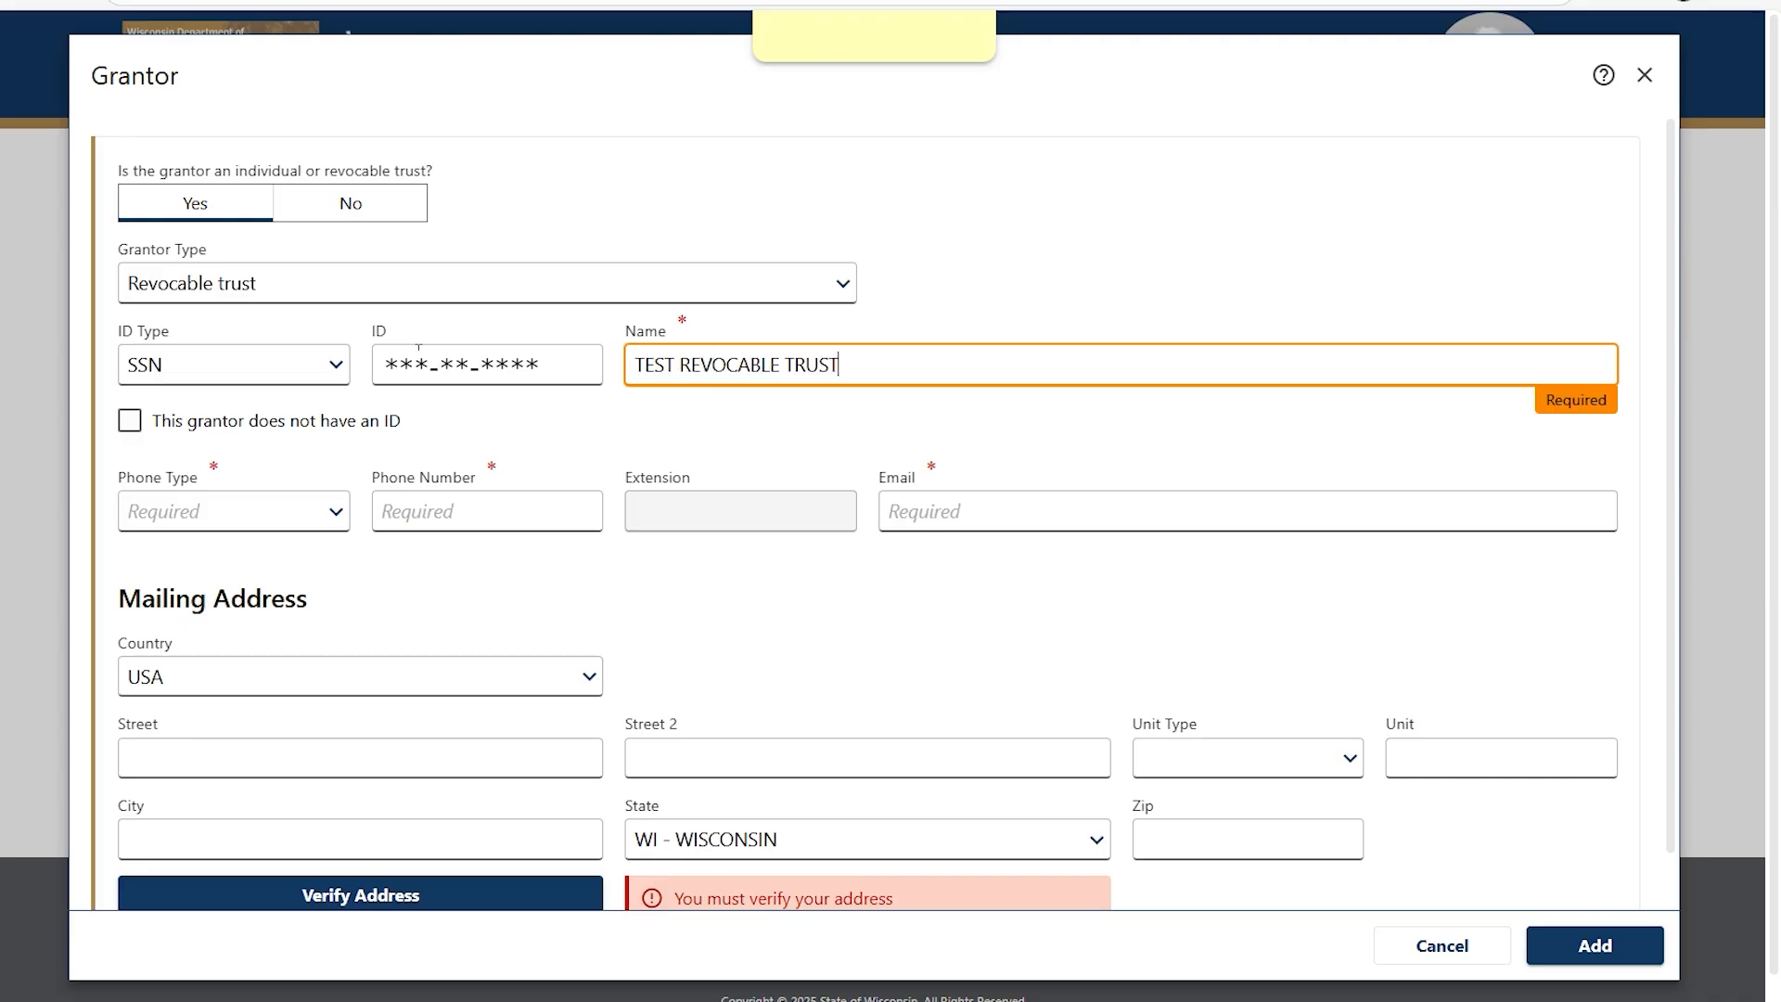
# Give the grantor a Business phone number and an e-mail address.
pyautogui.click(332, 516)
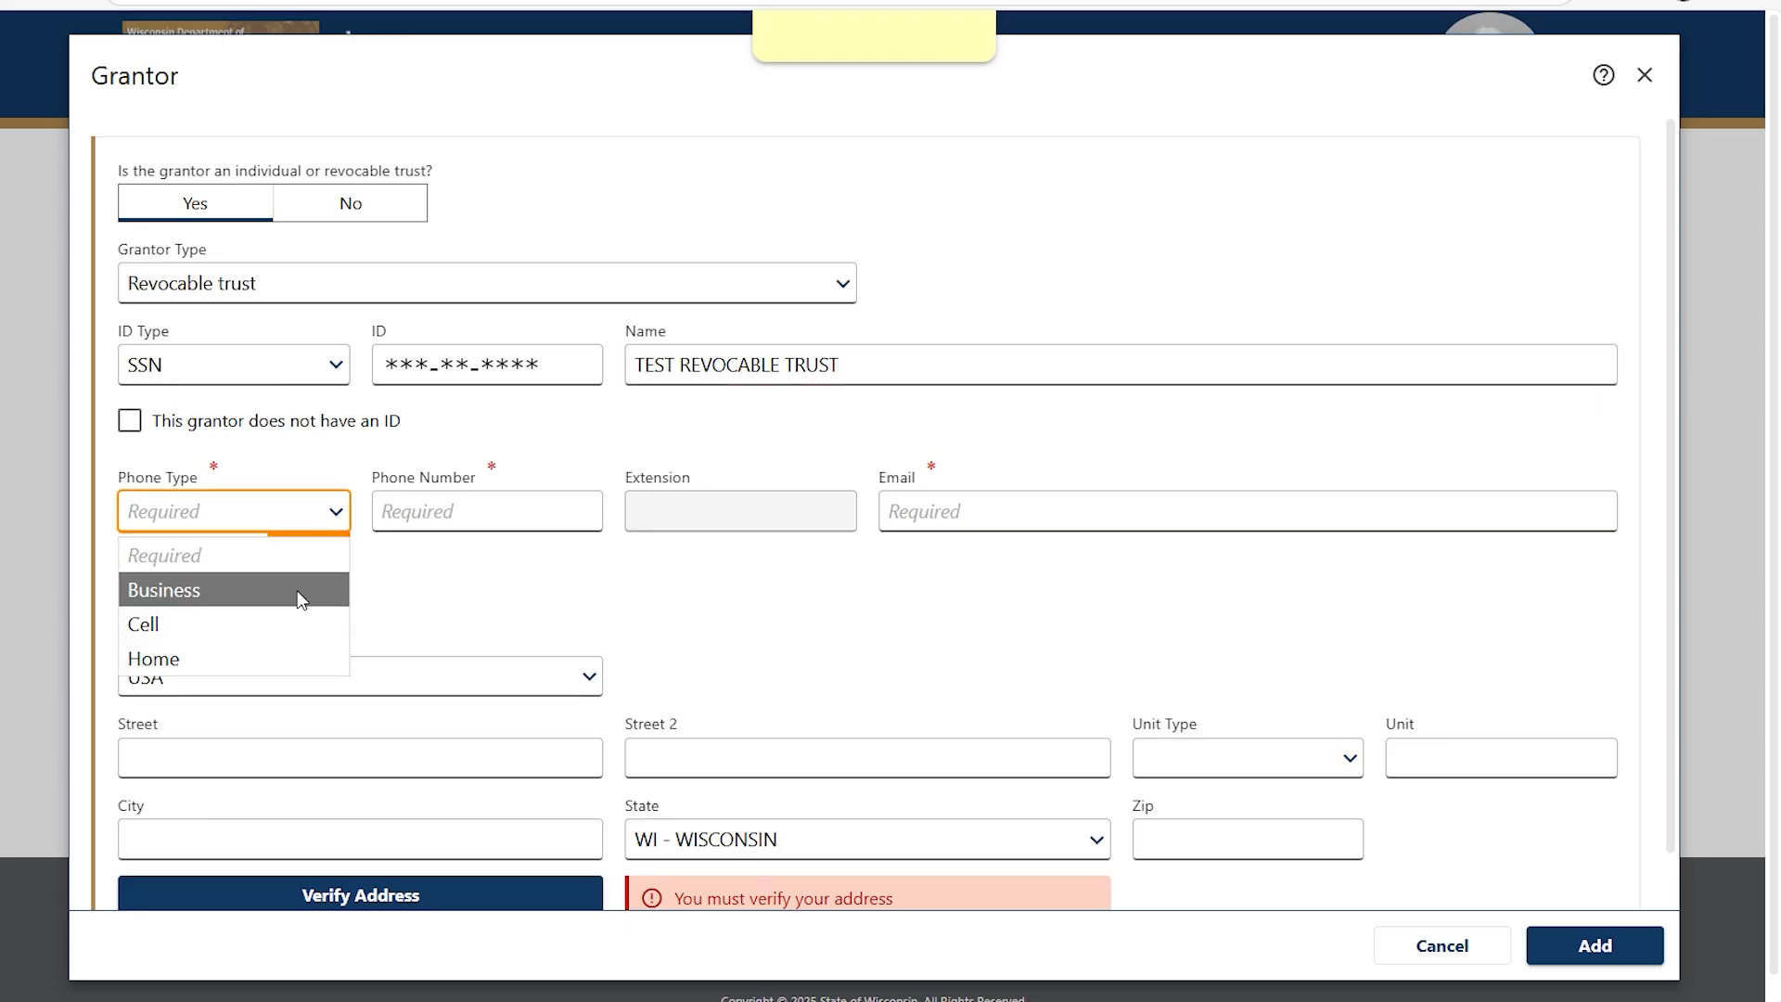
pyautogui.click(297, 590)
pyautogui.click(434, 506)
pyautogui.write('608) 124-5124')
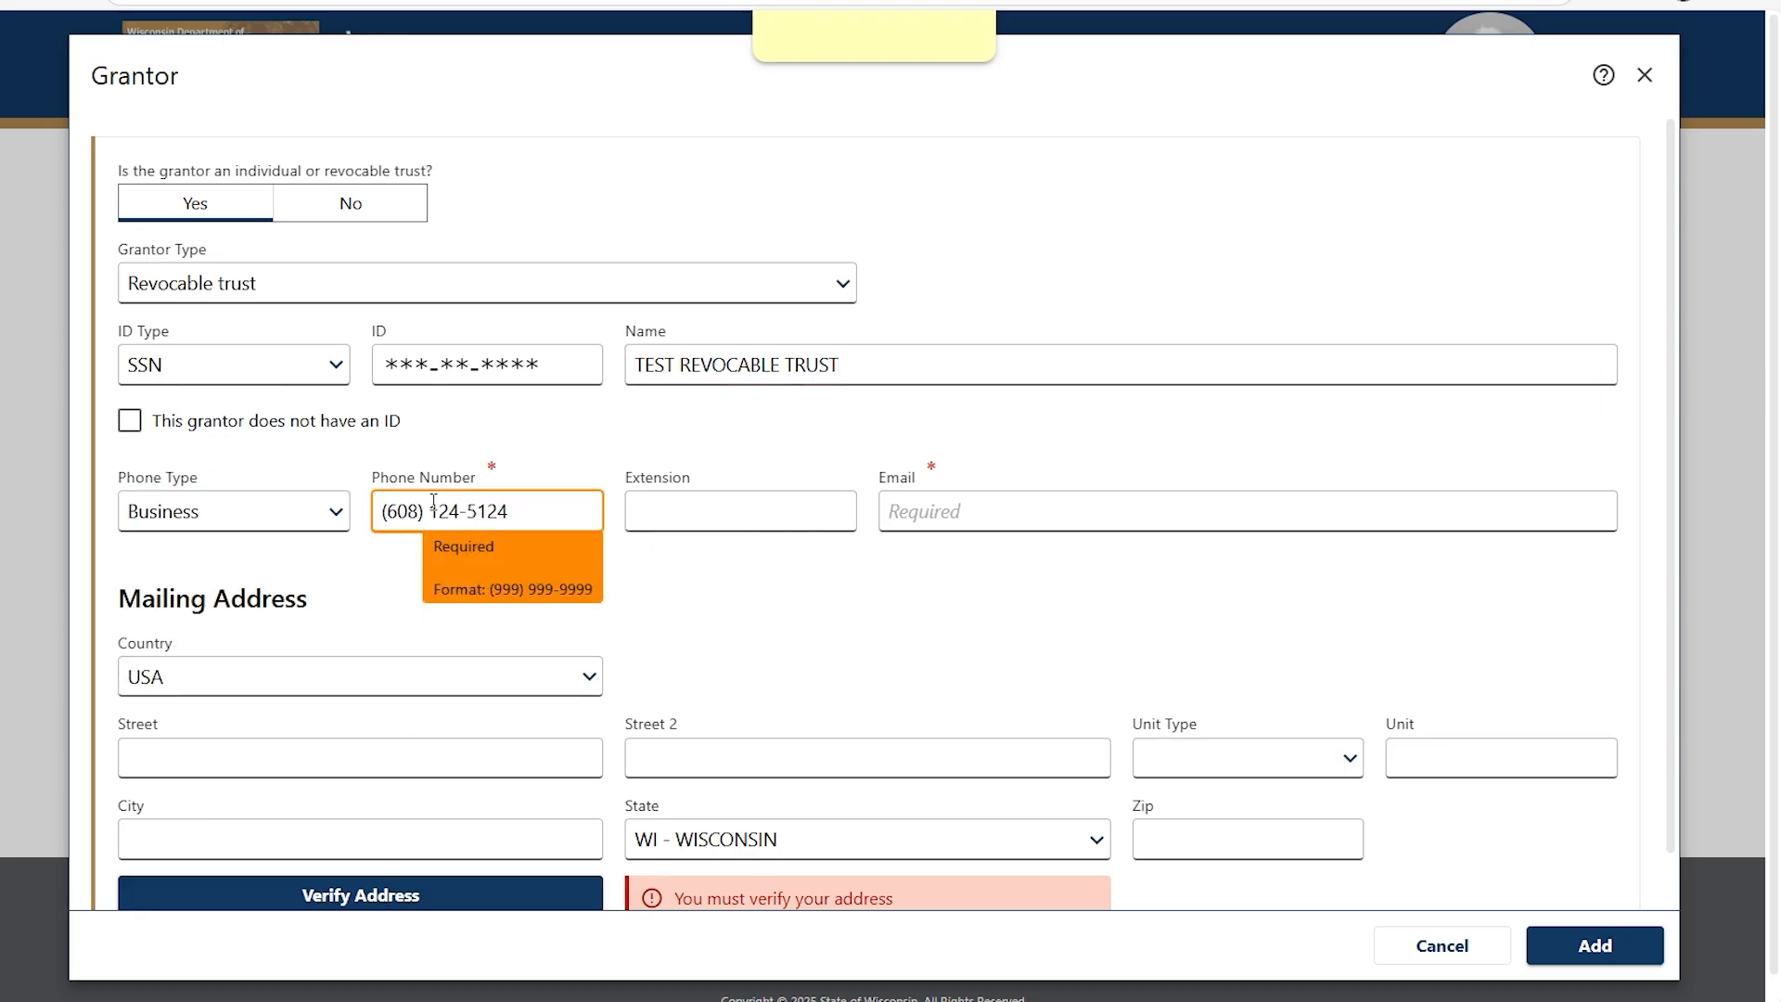
pyautogui.click(944, 519)
pyautogui.write('test@test.com')
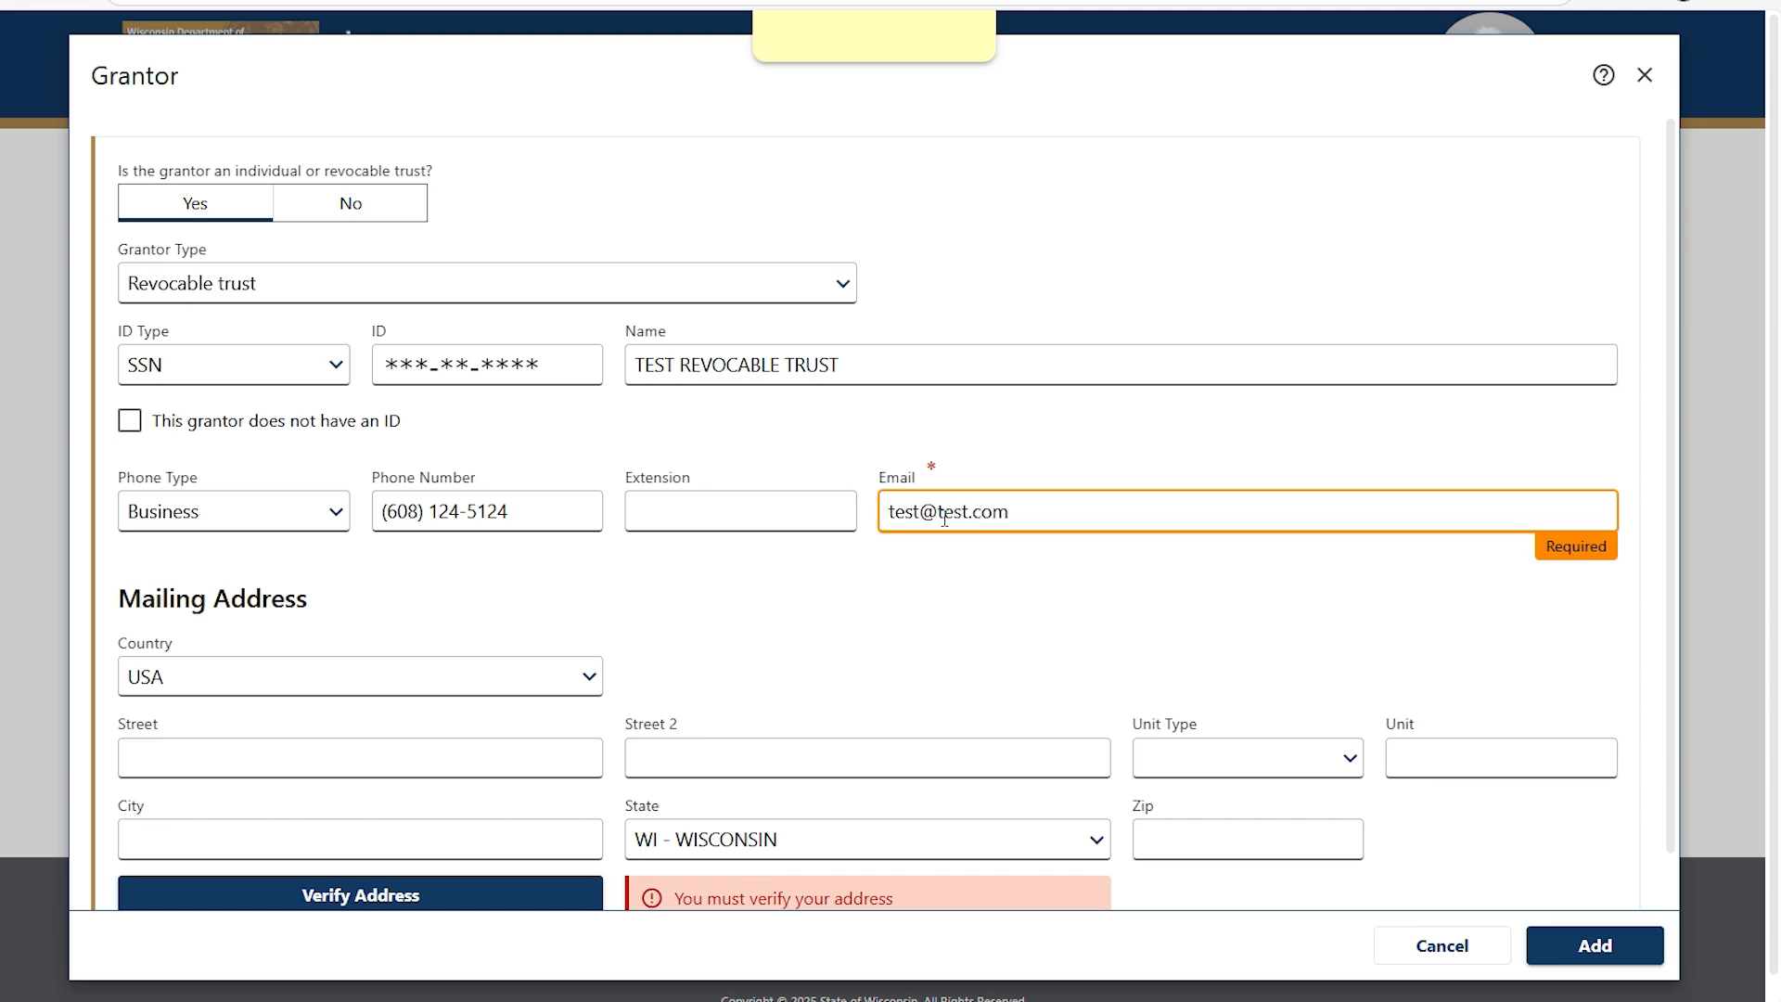
# Autofill and verify the grantor's mailing address, then add the trust as grantor.
pyautogui.click(282, 749)
pyautogui.write('2')
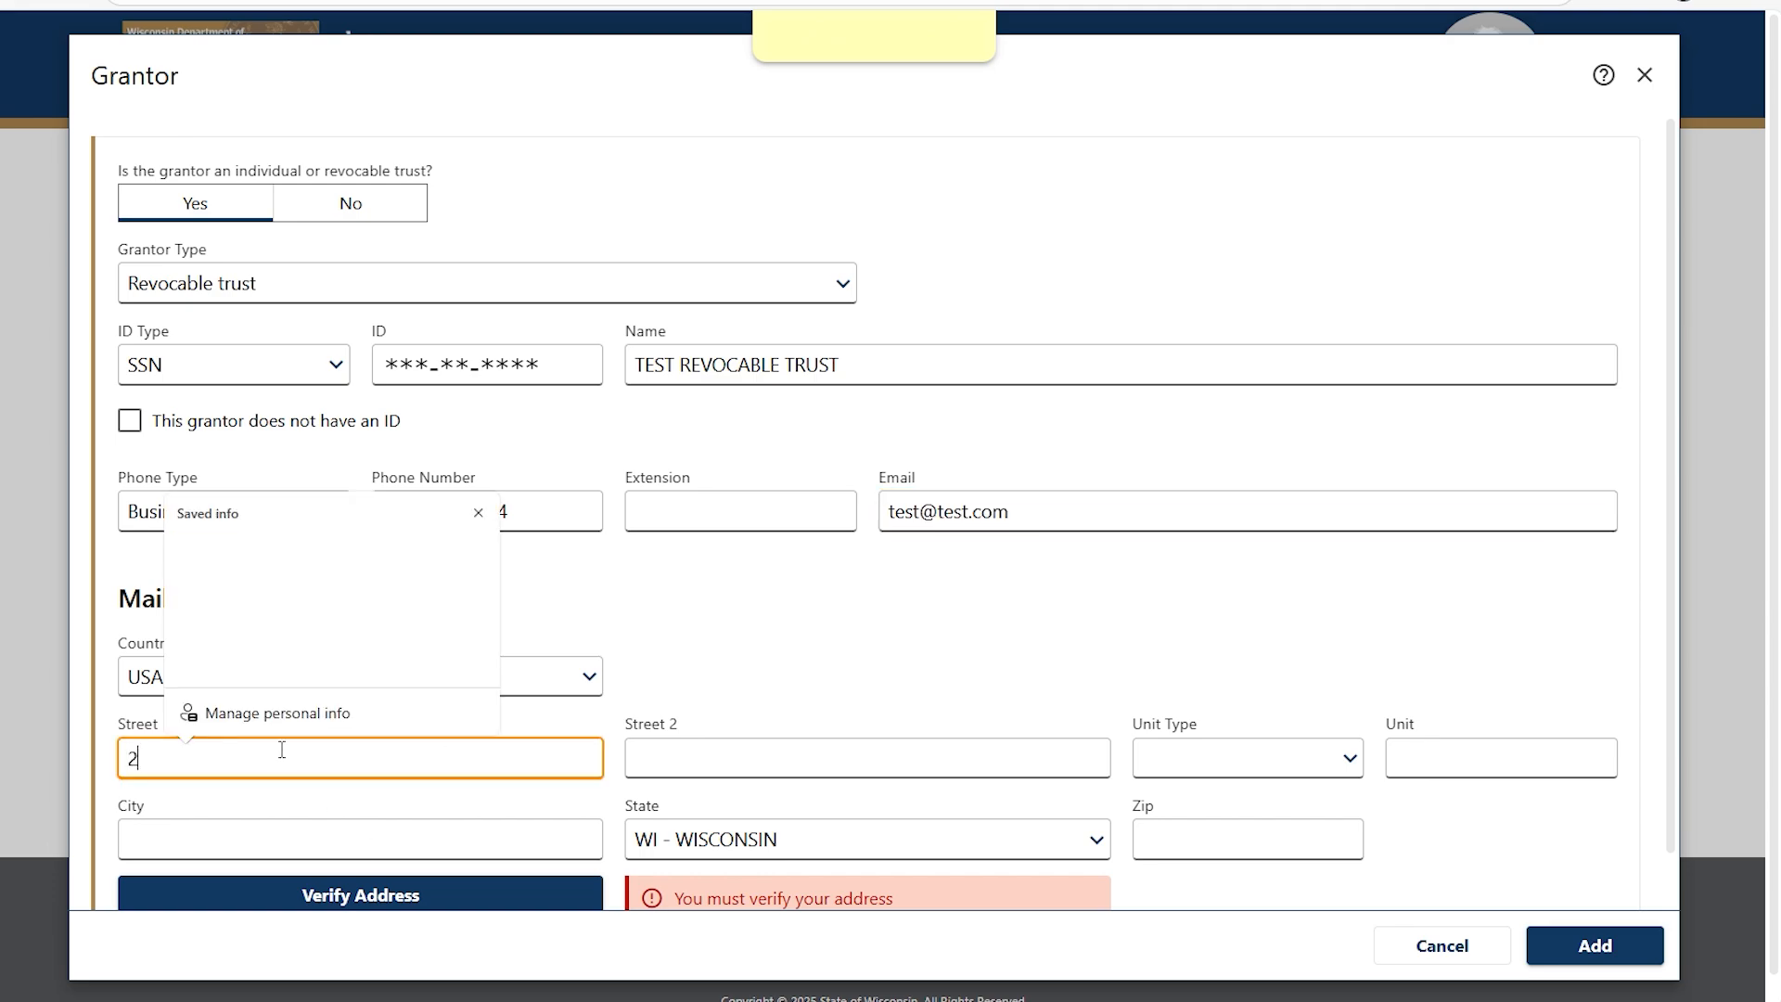
pyautogui.write('135 RIMROCK RD')
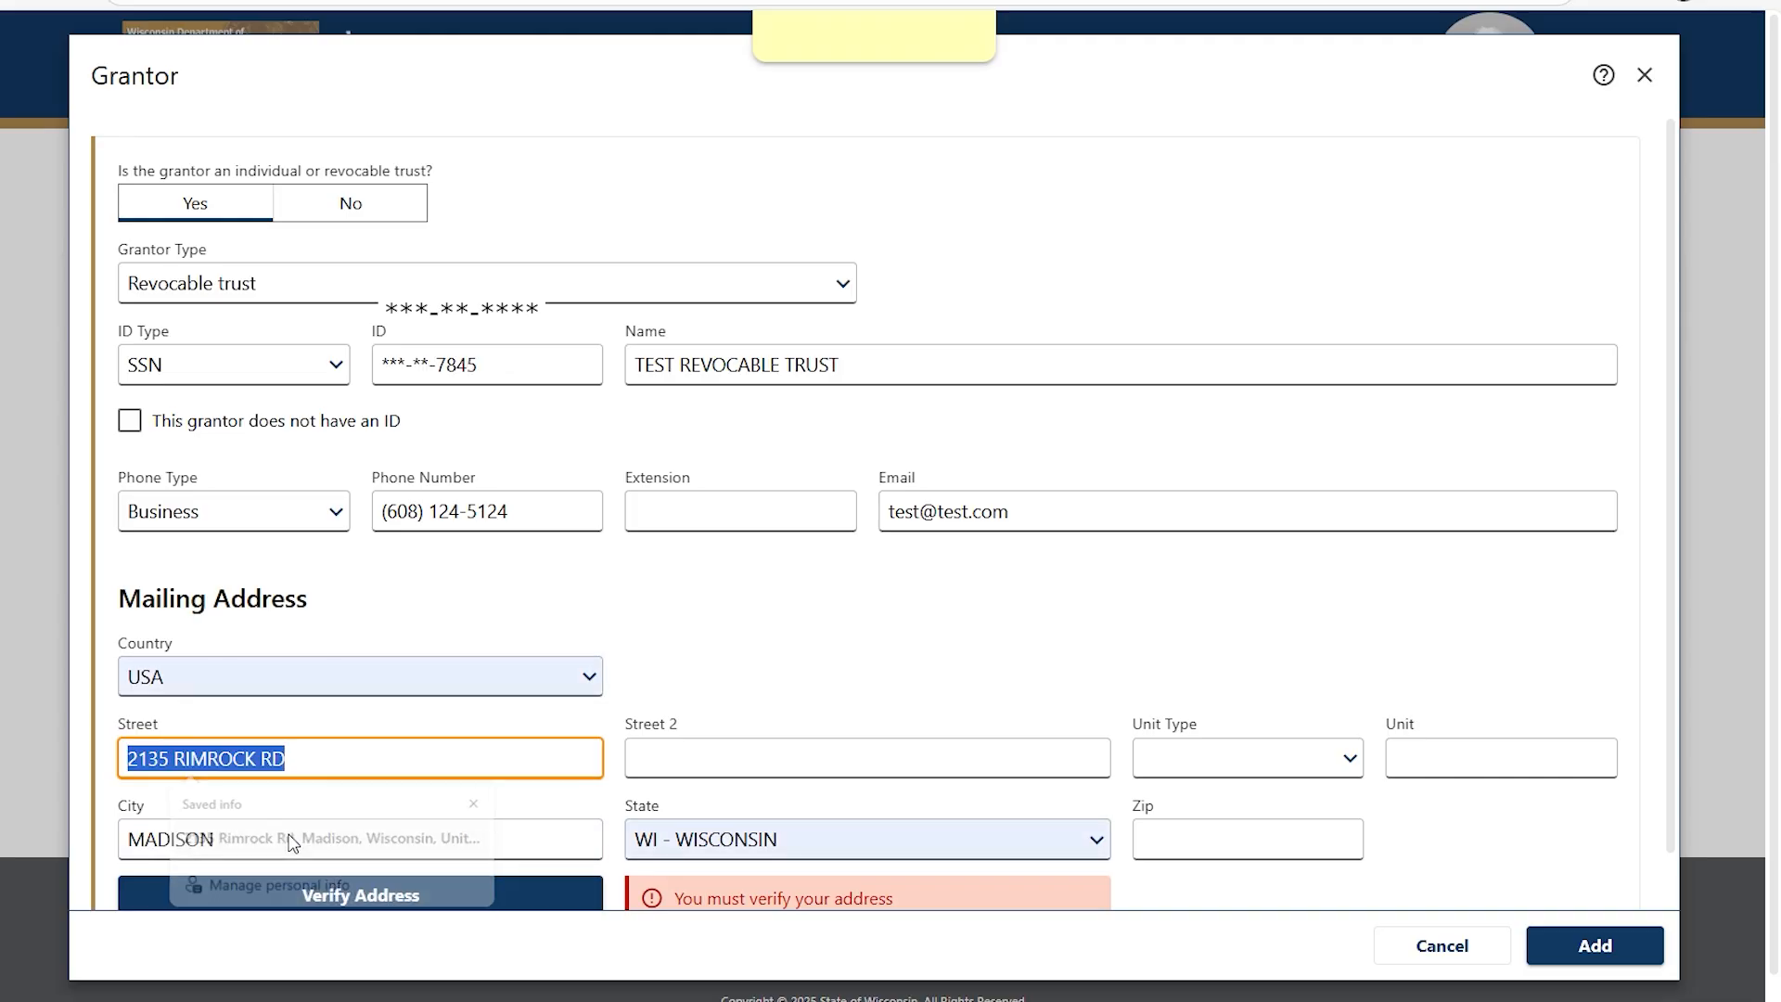
pyautogui.click(398, 838)
pyautogui.scroll(-1, 401, 800)
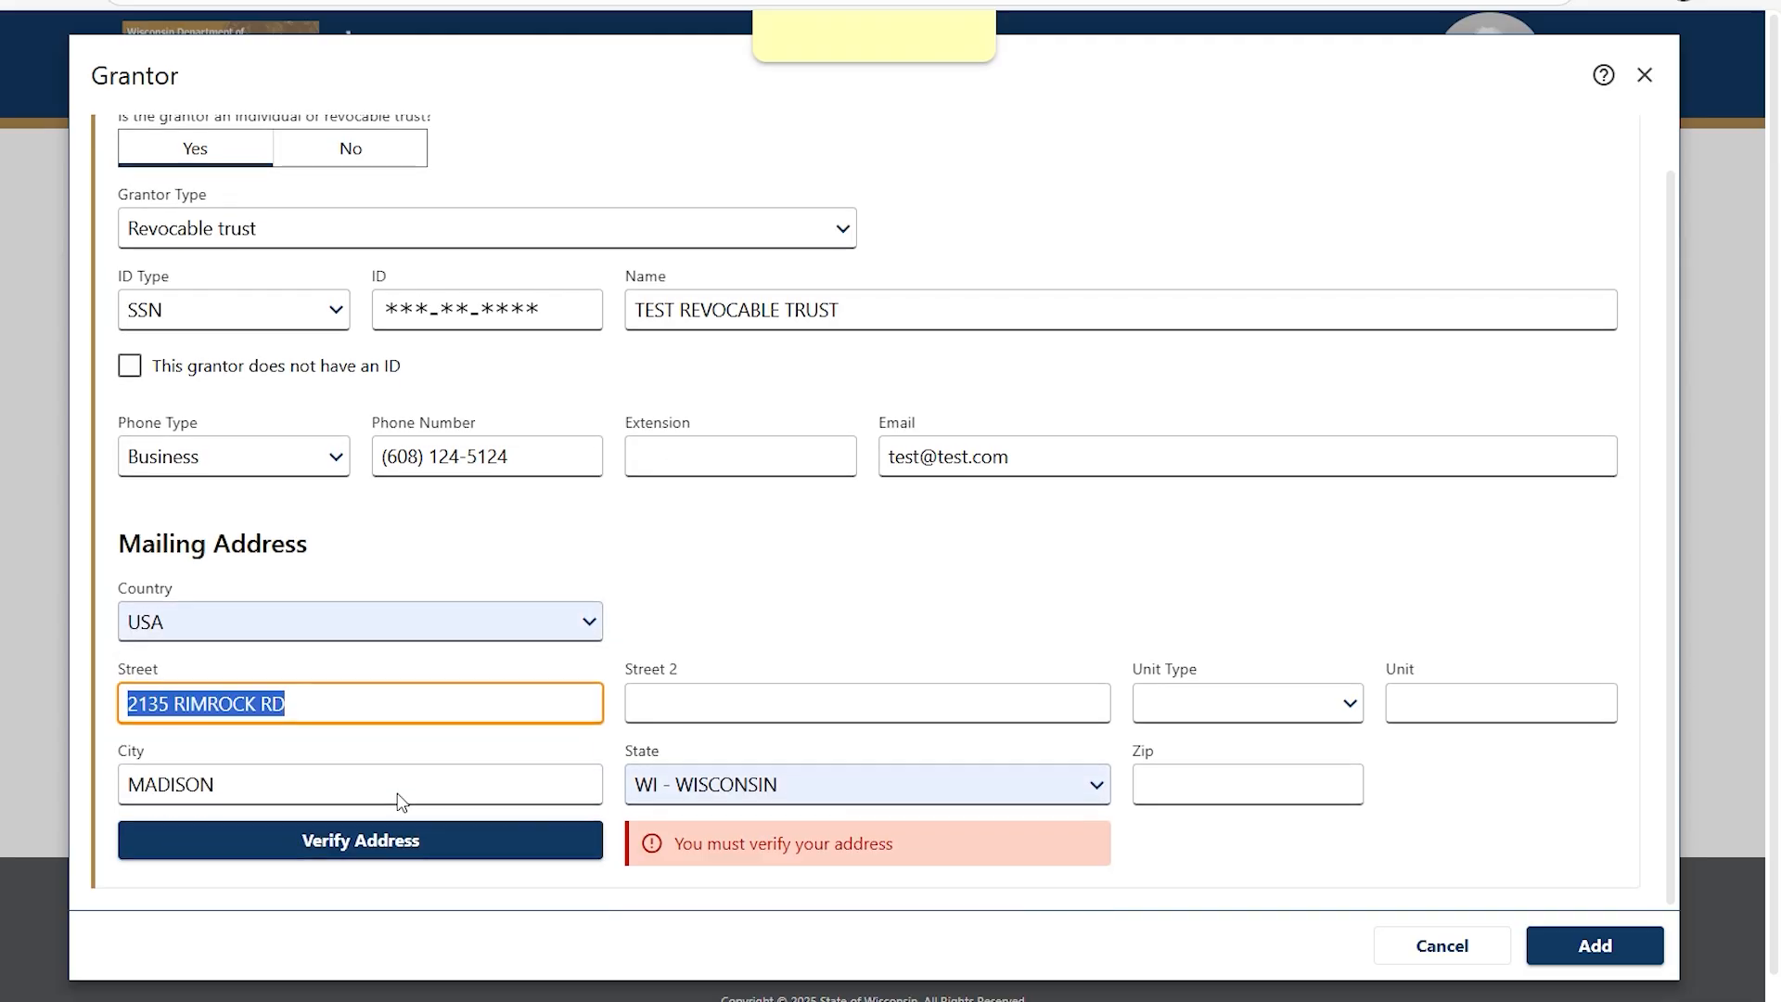
pyautogui.click(351, 841)
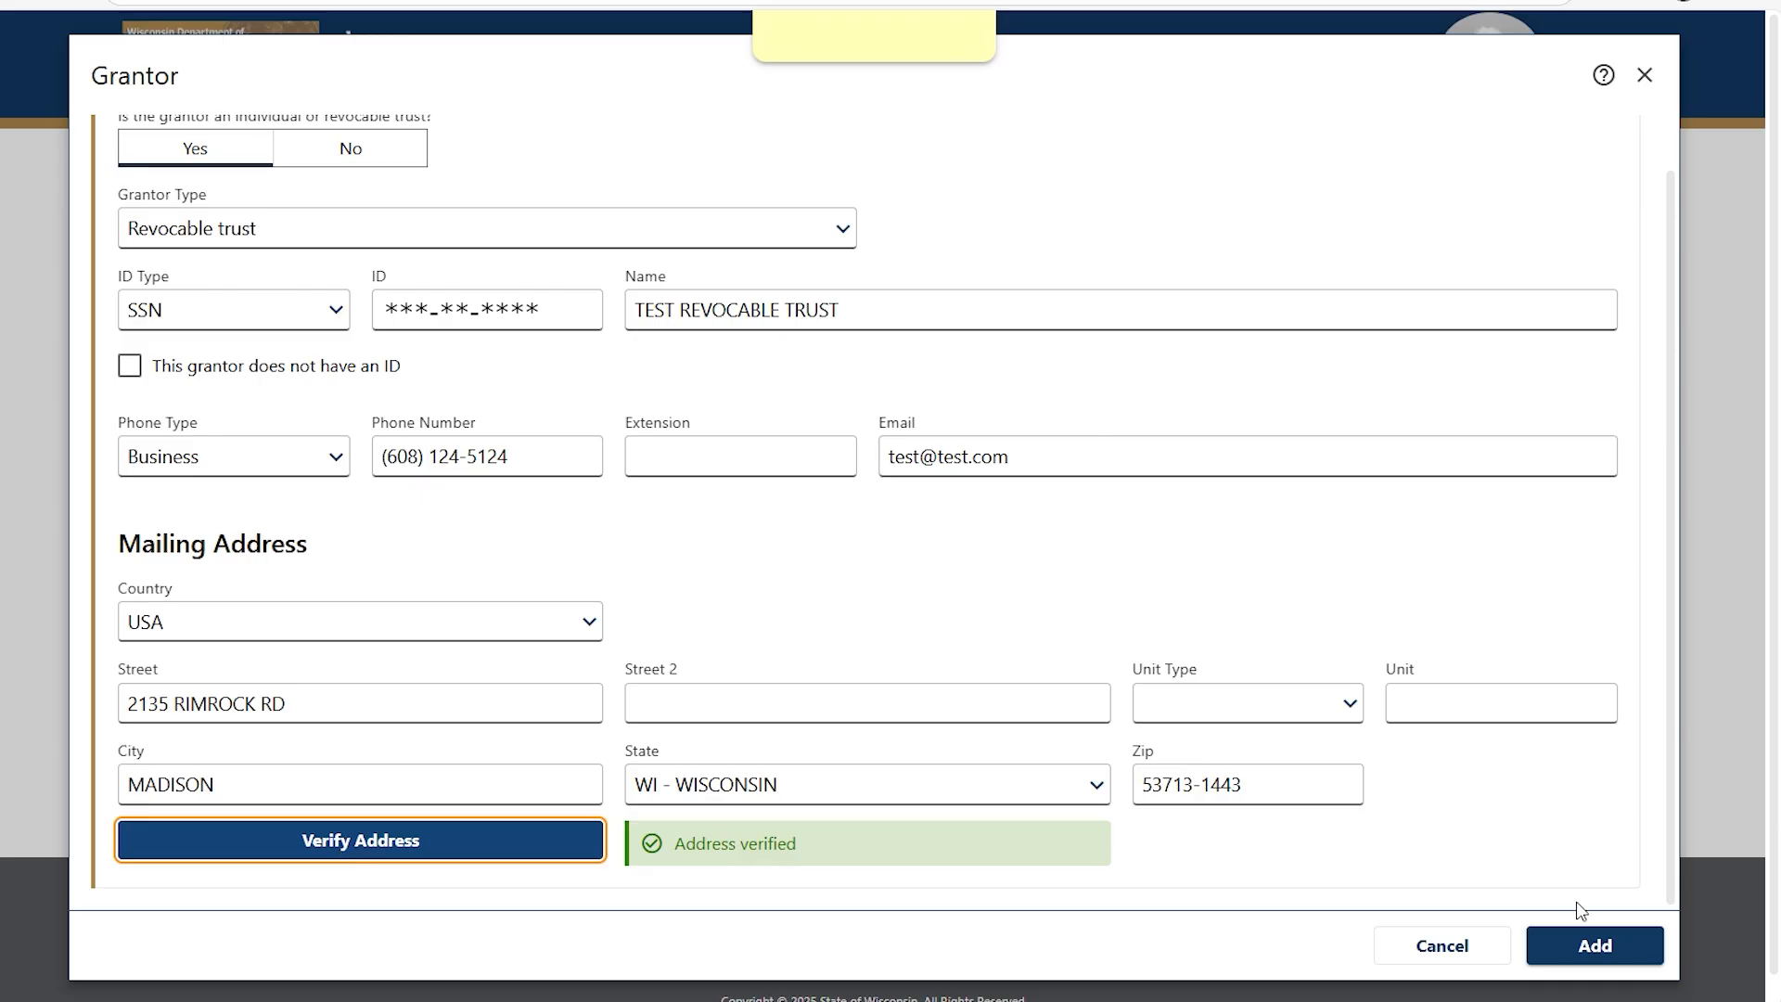
pyautogui.click(1587, 945)
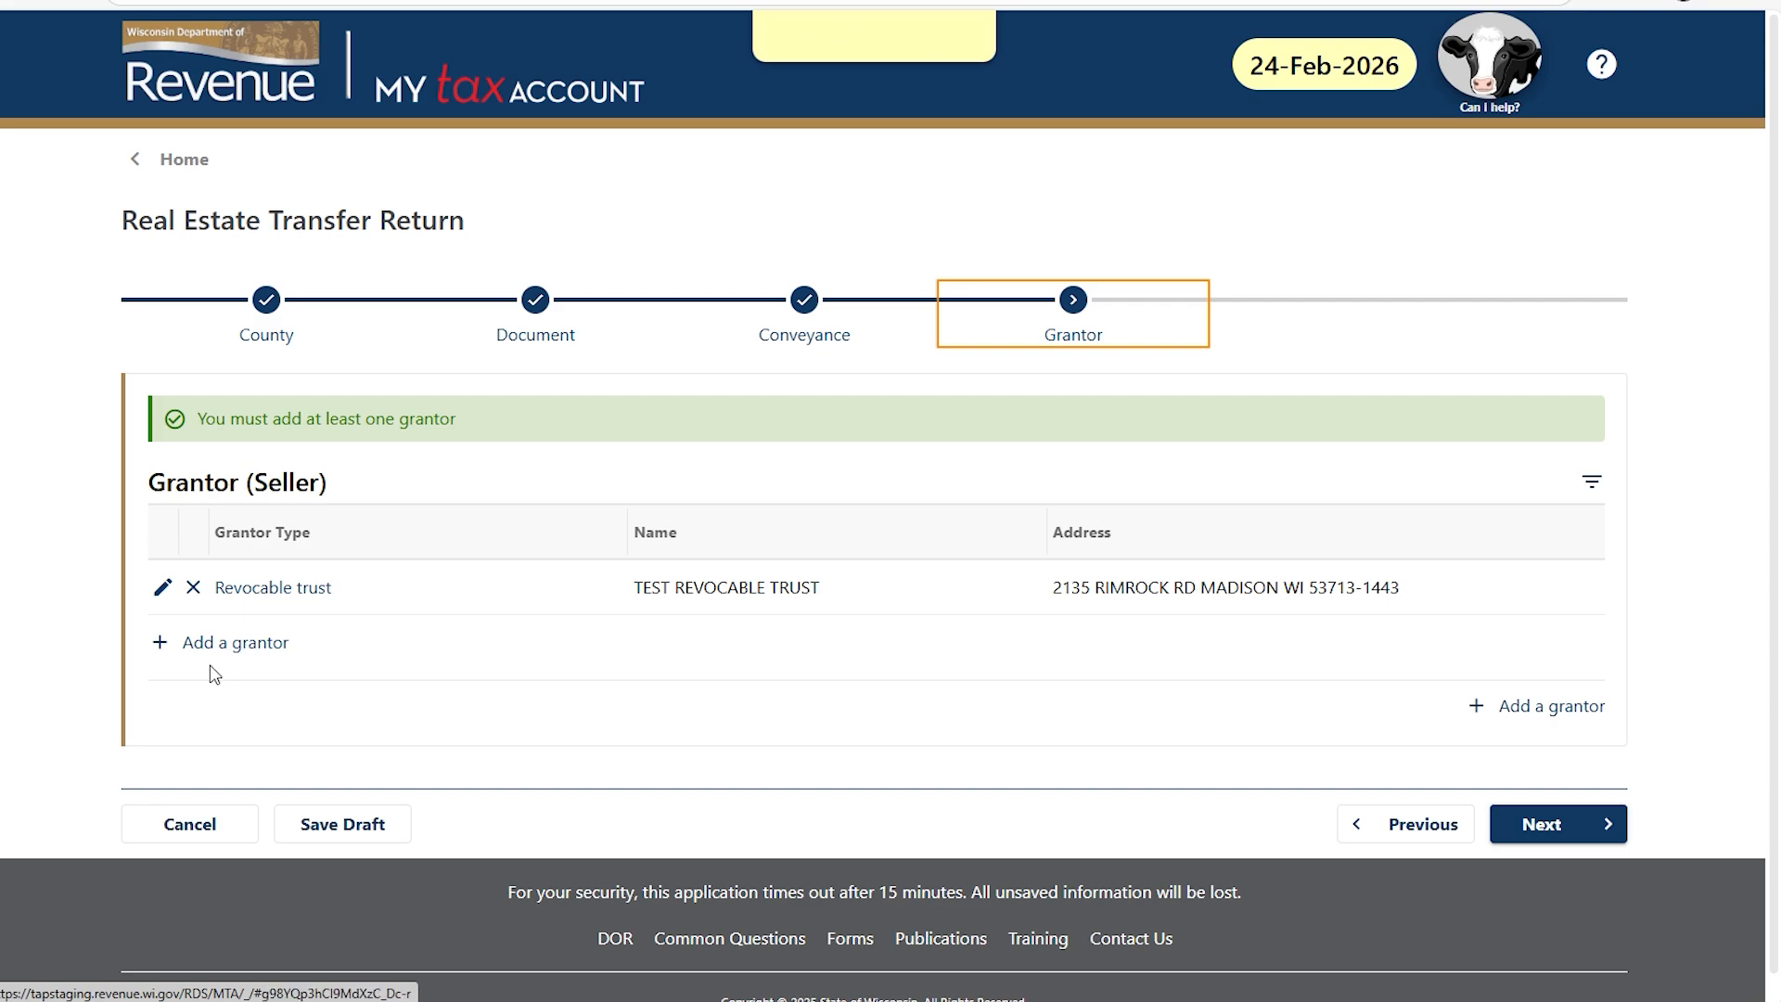
# Review the TEST REVOCABLE TRUST grantor details unchanged and proceed to the Grantee step.
pyautogui.click(162, 594)
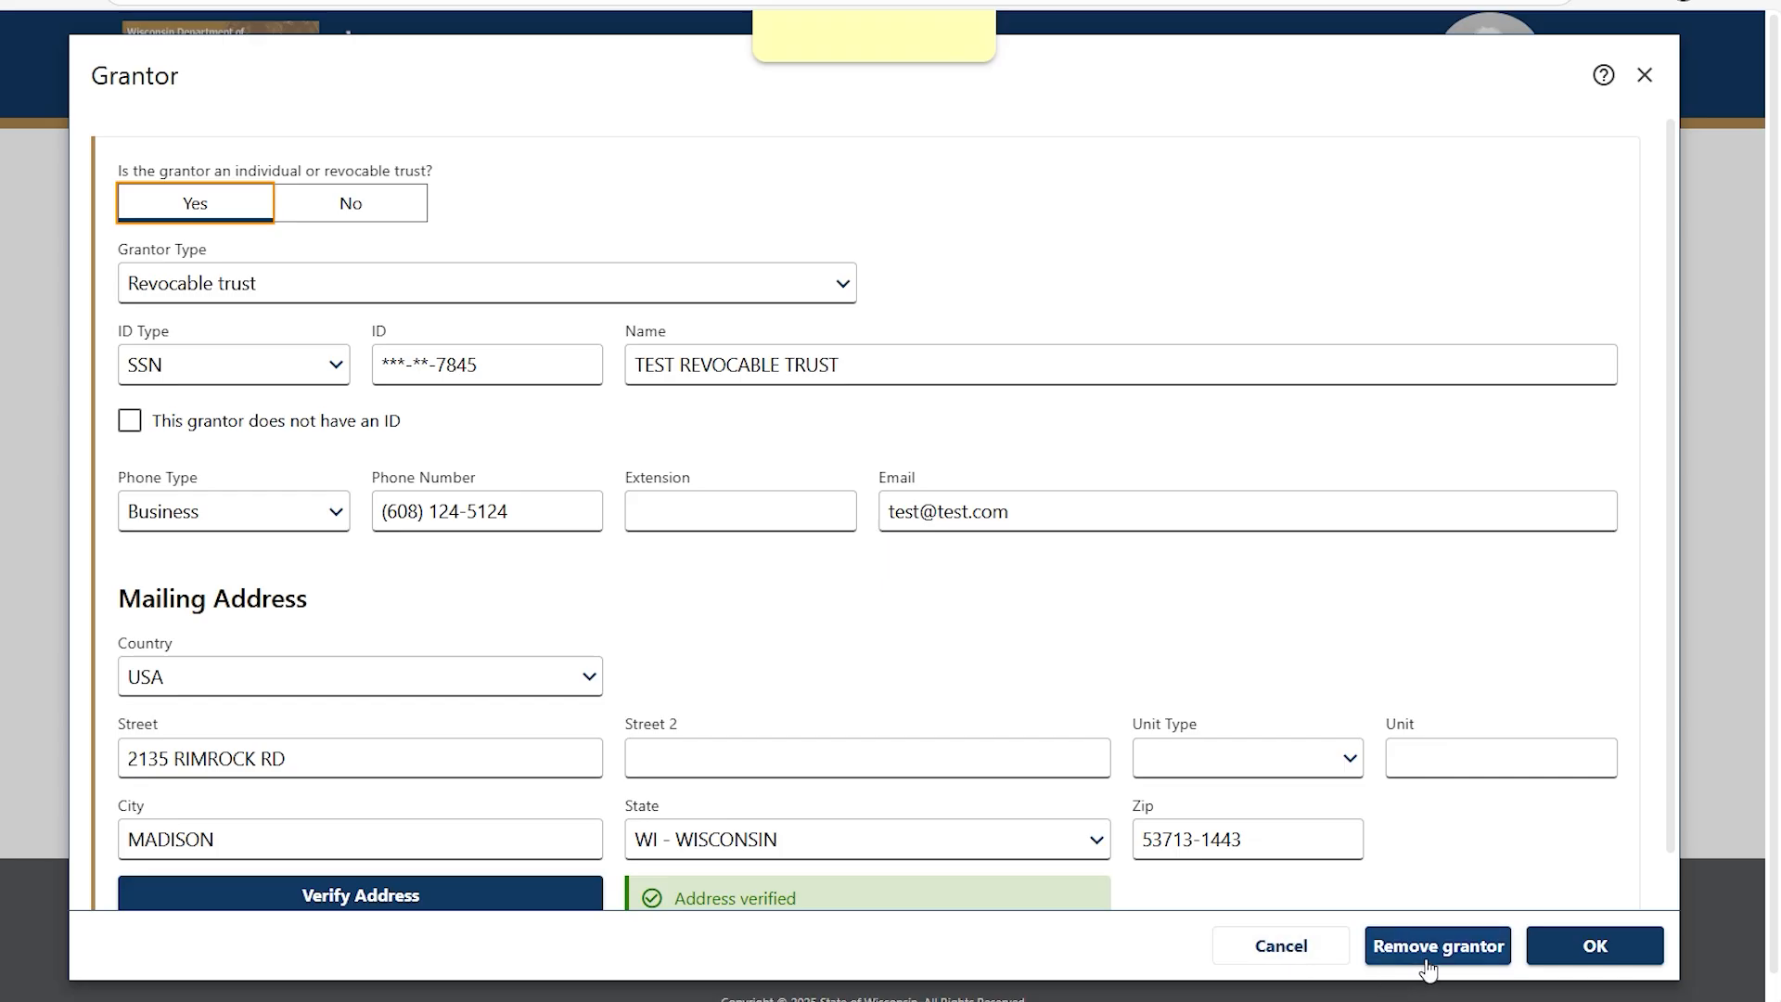
pyautogui.click(1542, 953)
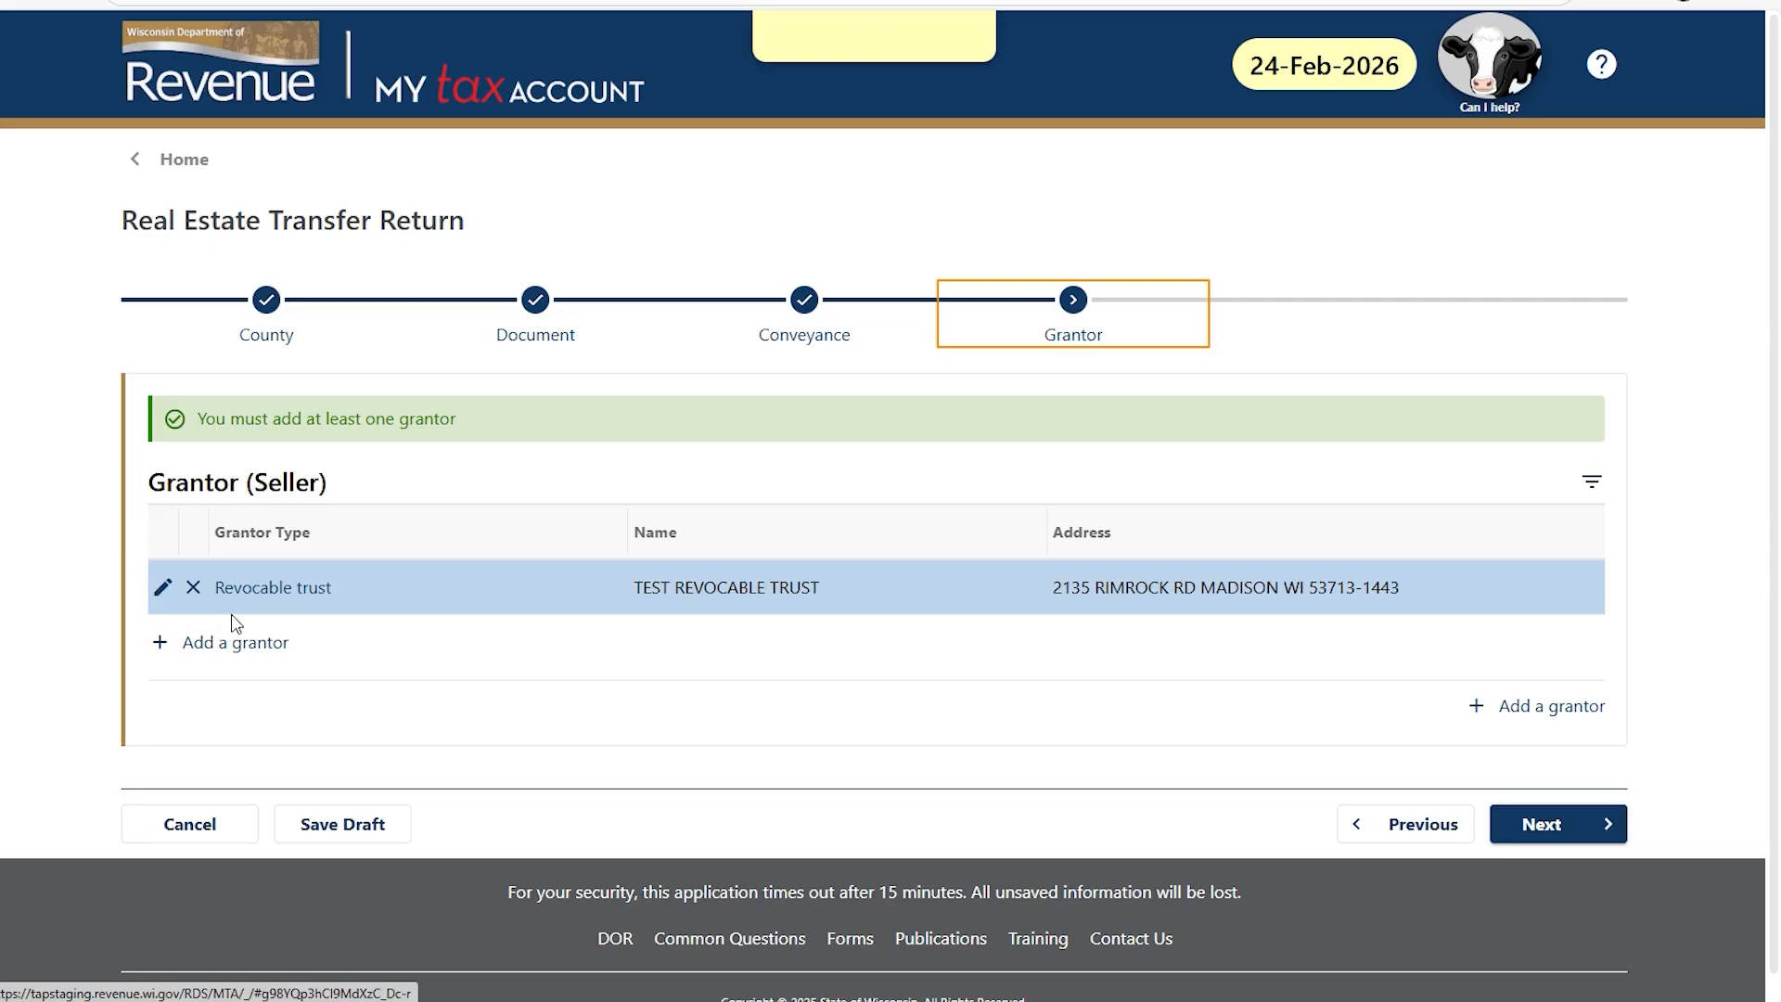
pyautogui.click(1530, 825)
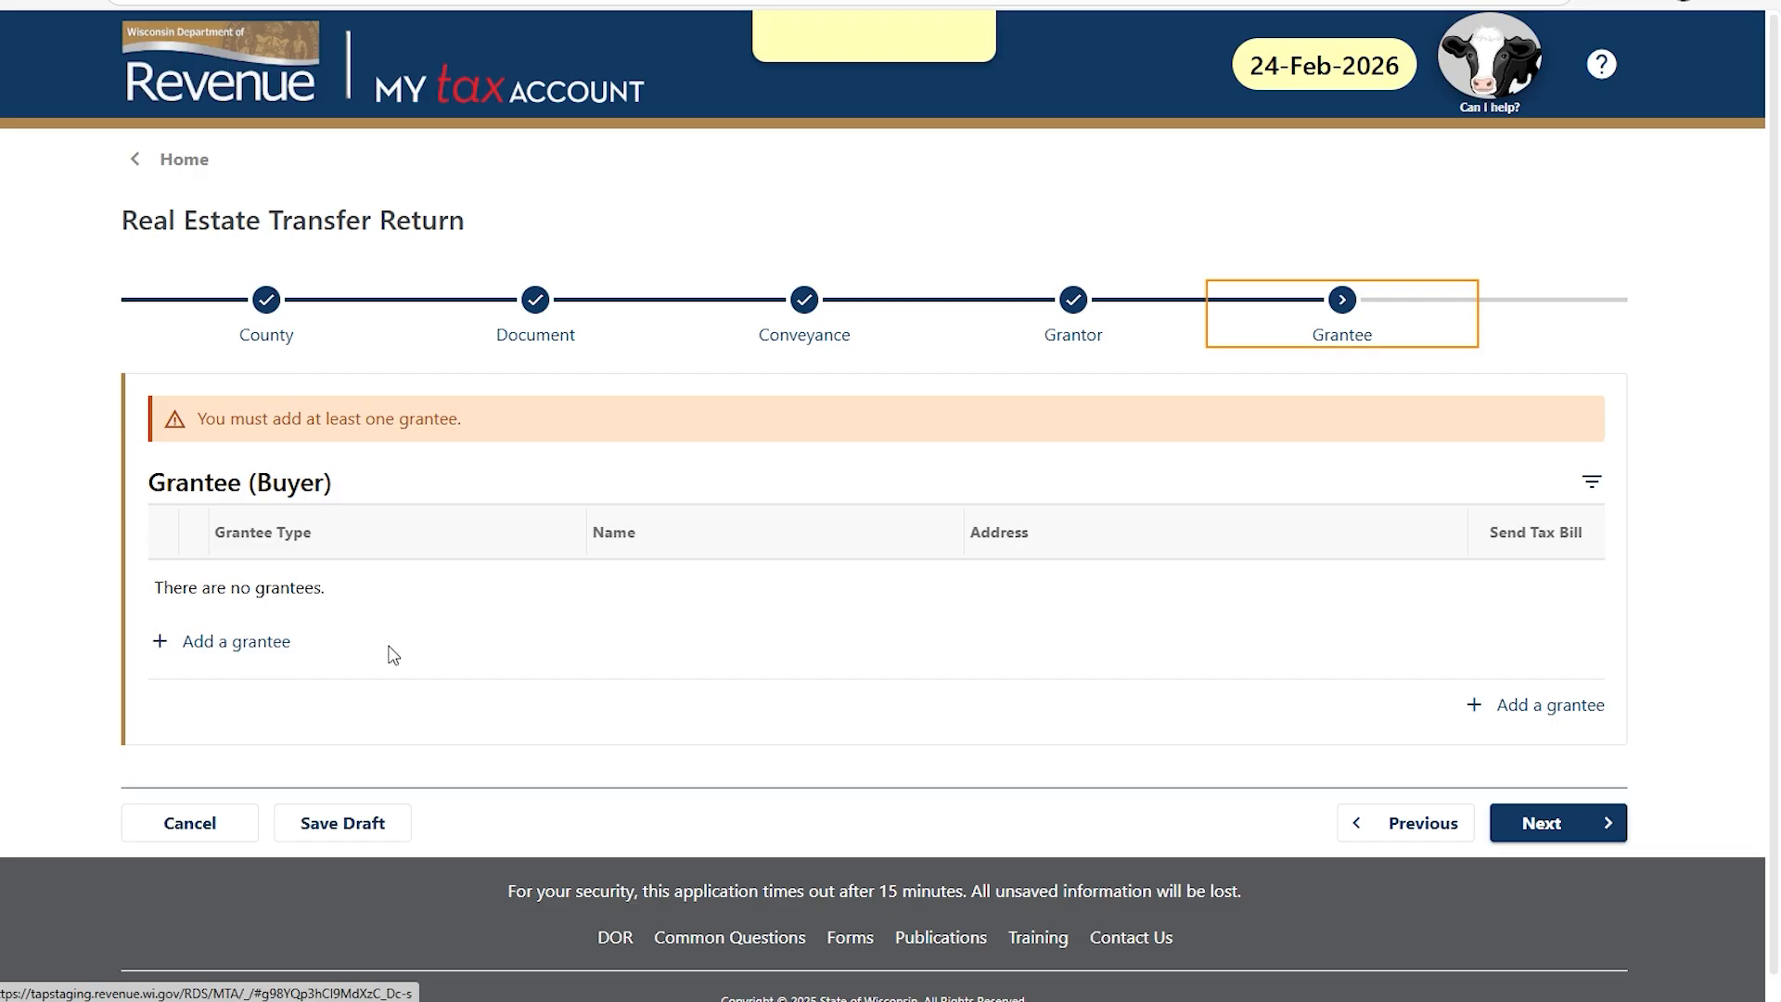
# Add a non-individual, non-government Limited liability company grantee 'TEST LLC' with its FEIN.
pyautogui.click(256, 650)
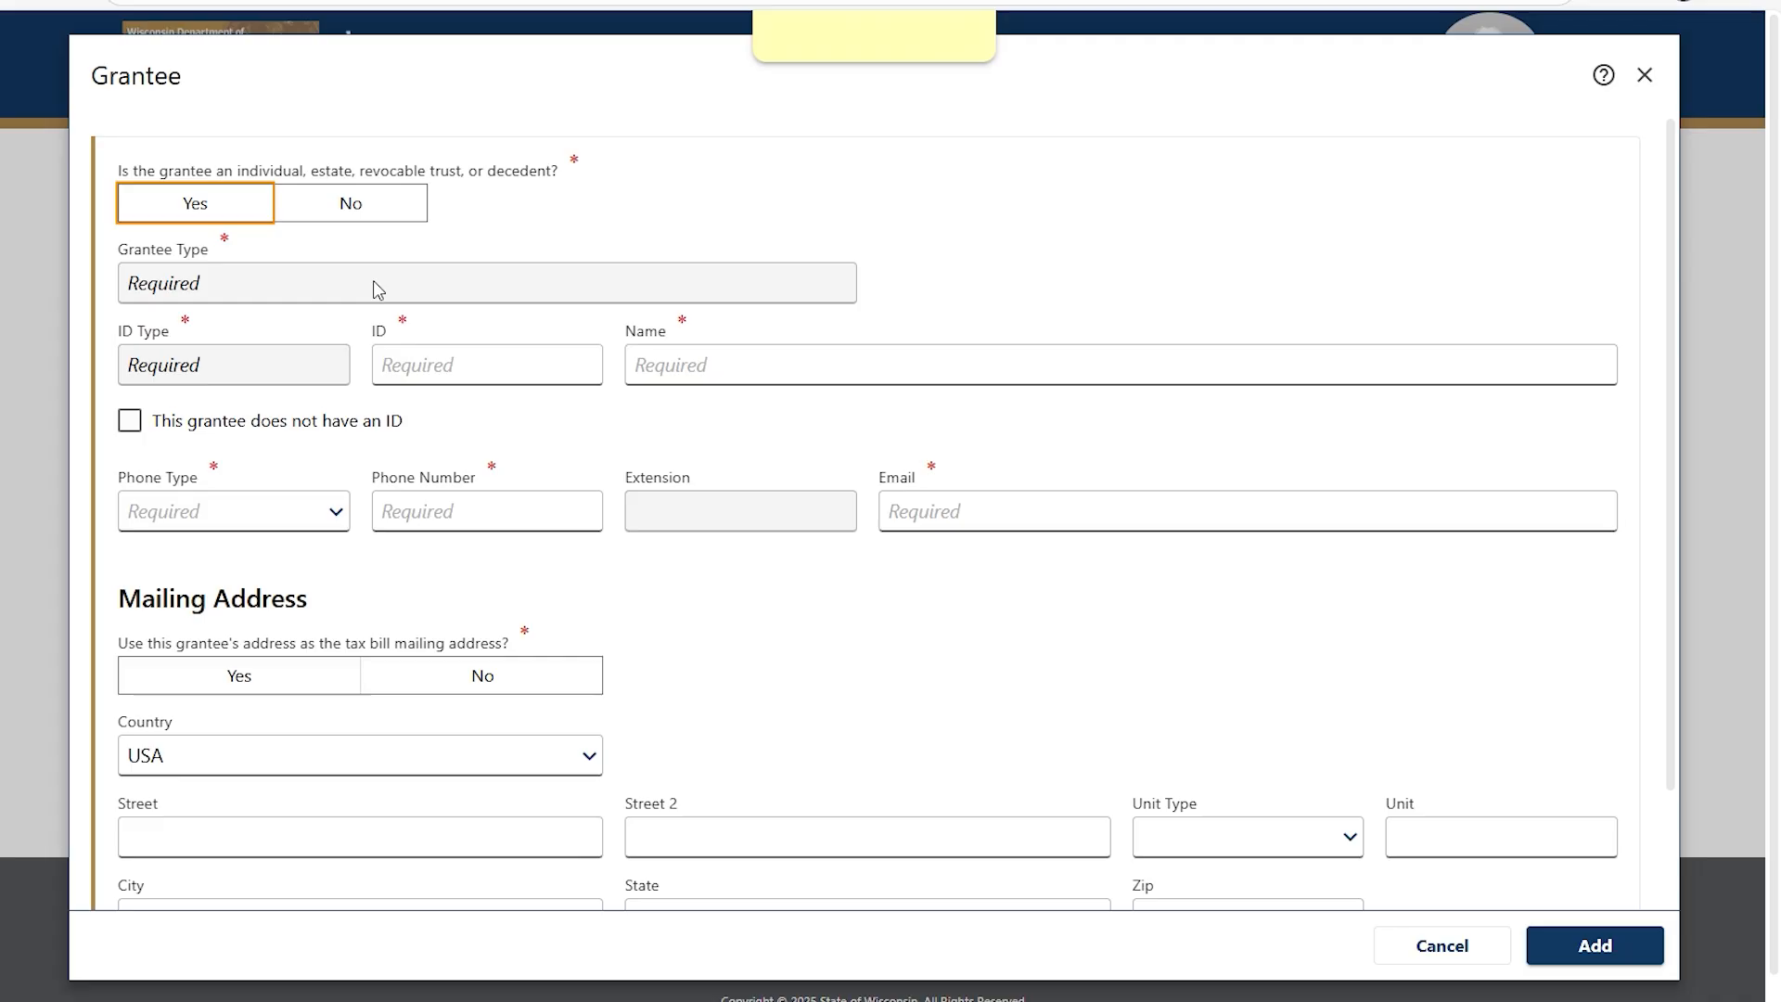
pyautogui.click(369, 210)
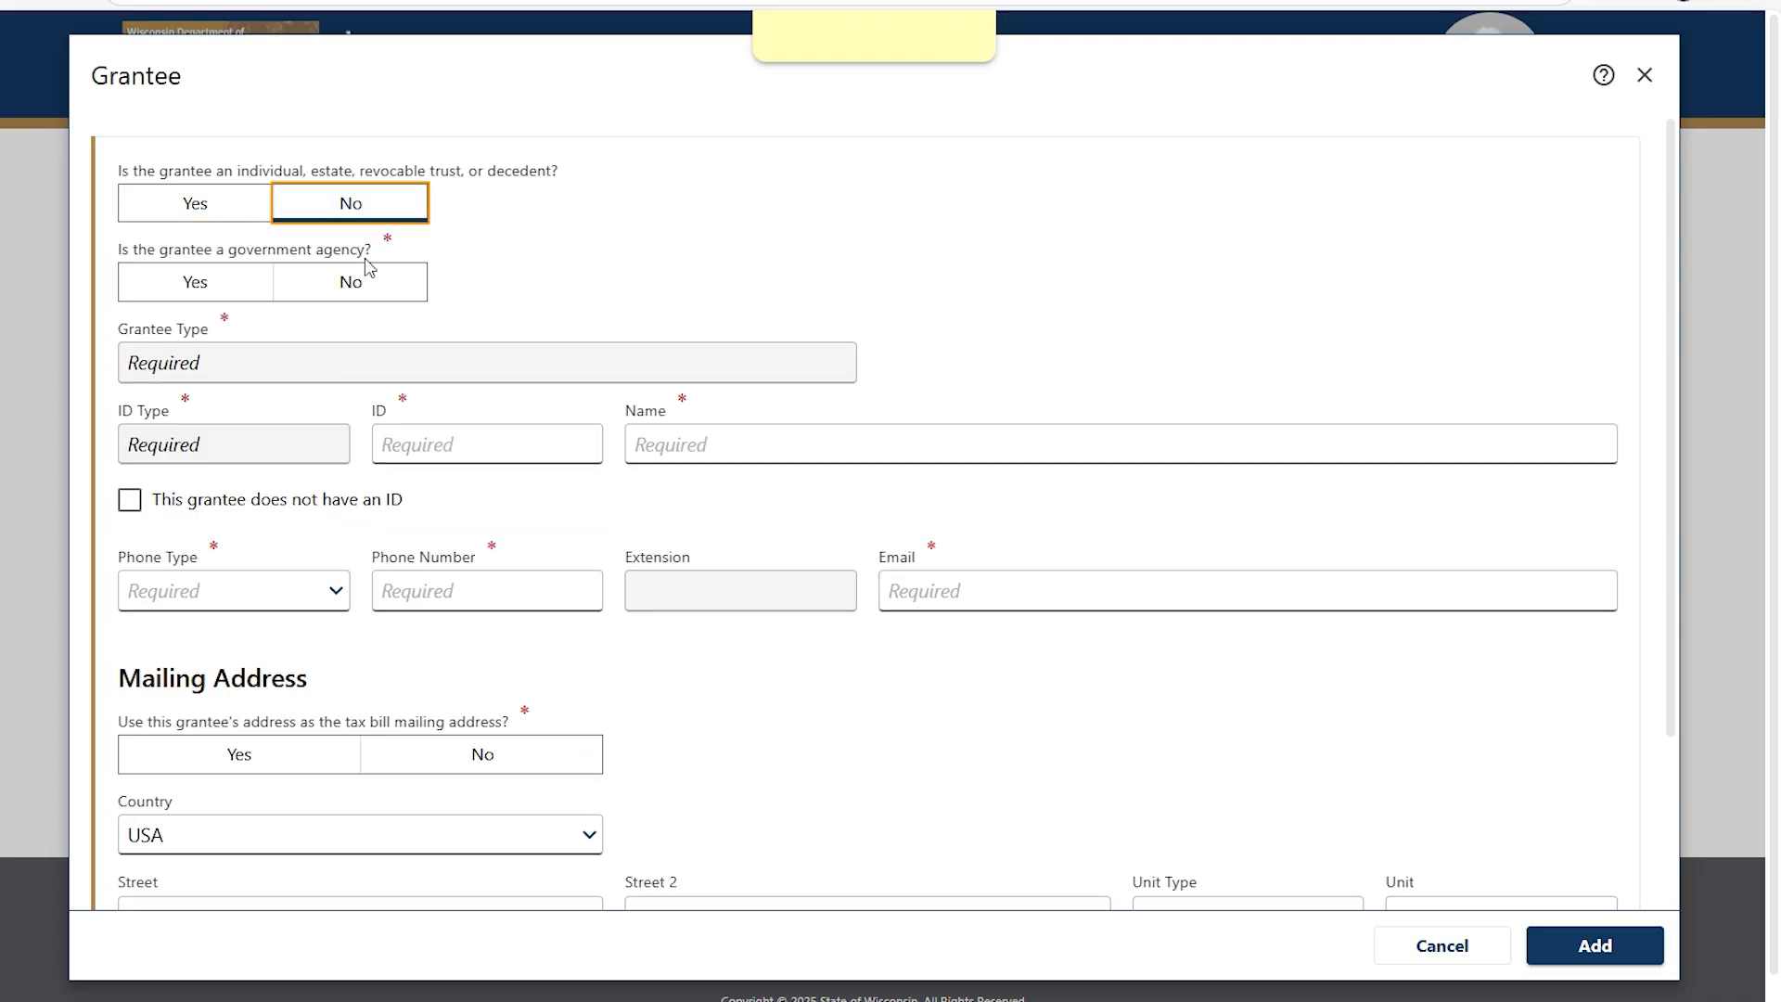
pyautogui.click(357, 286)
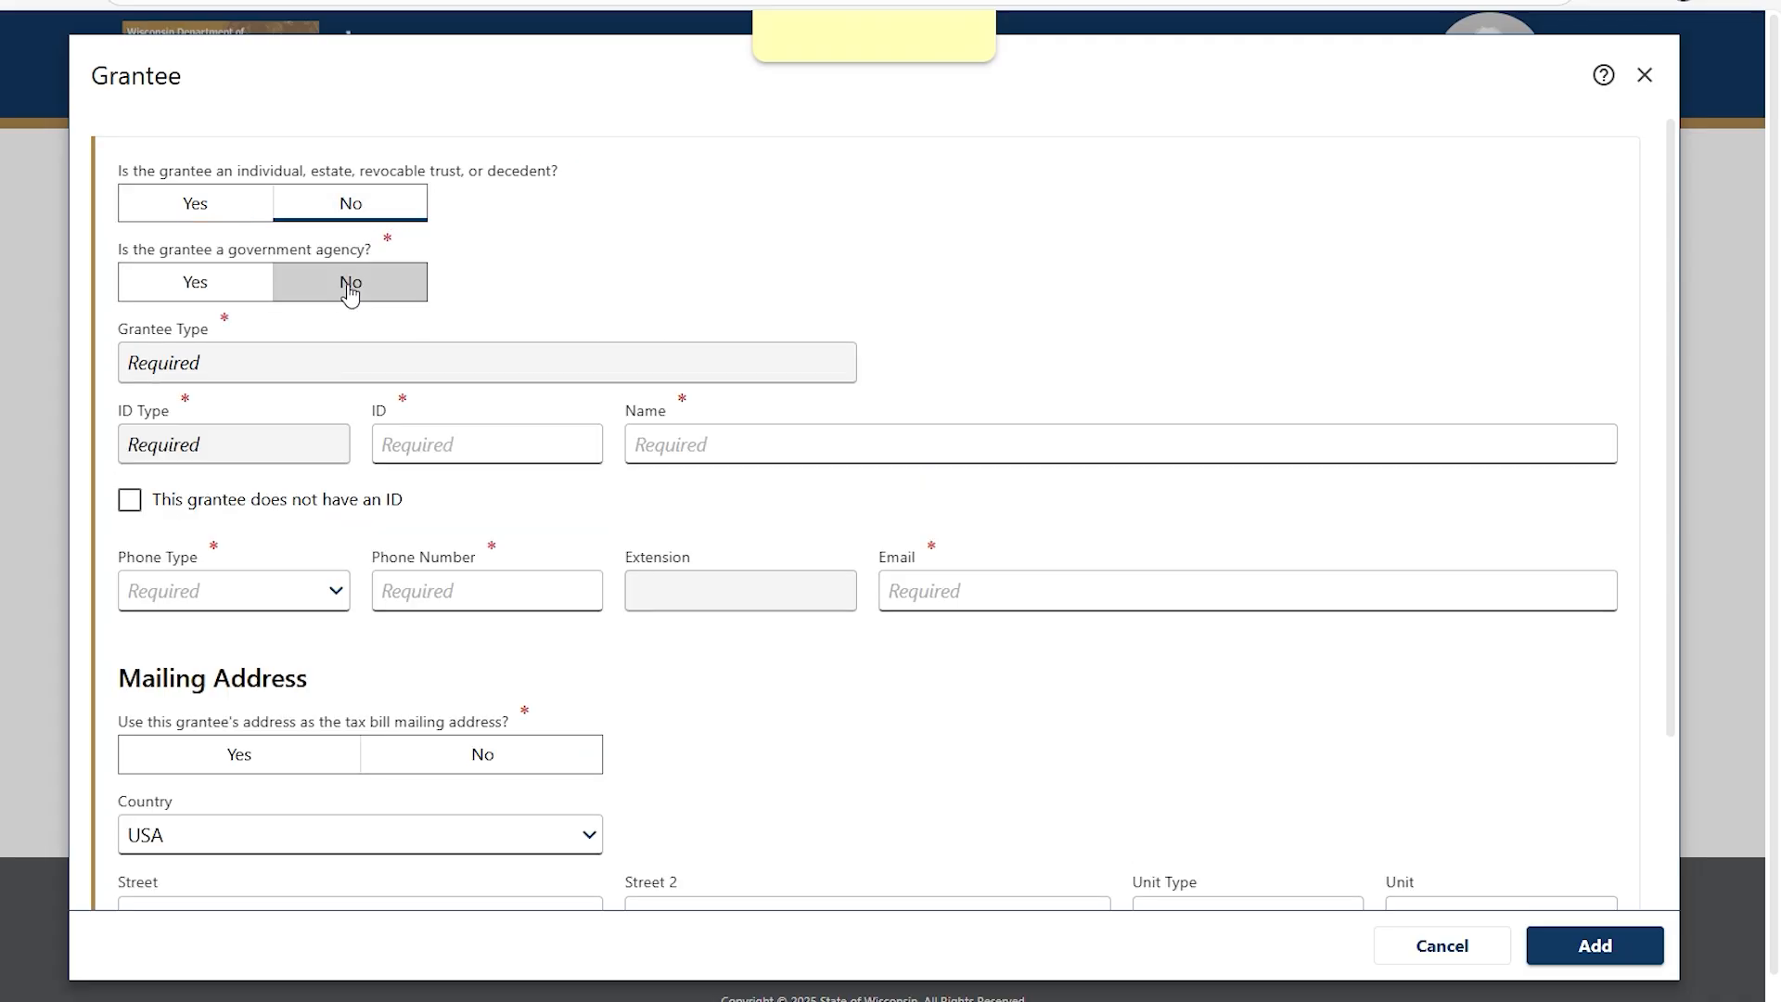
pyautogui.click(846, 364)
pyautogui.click(716, 640)
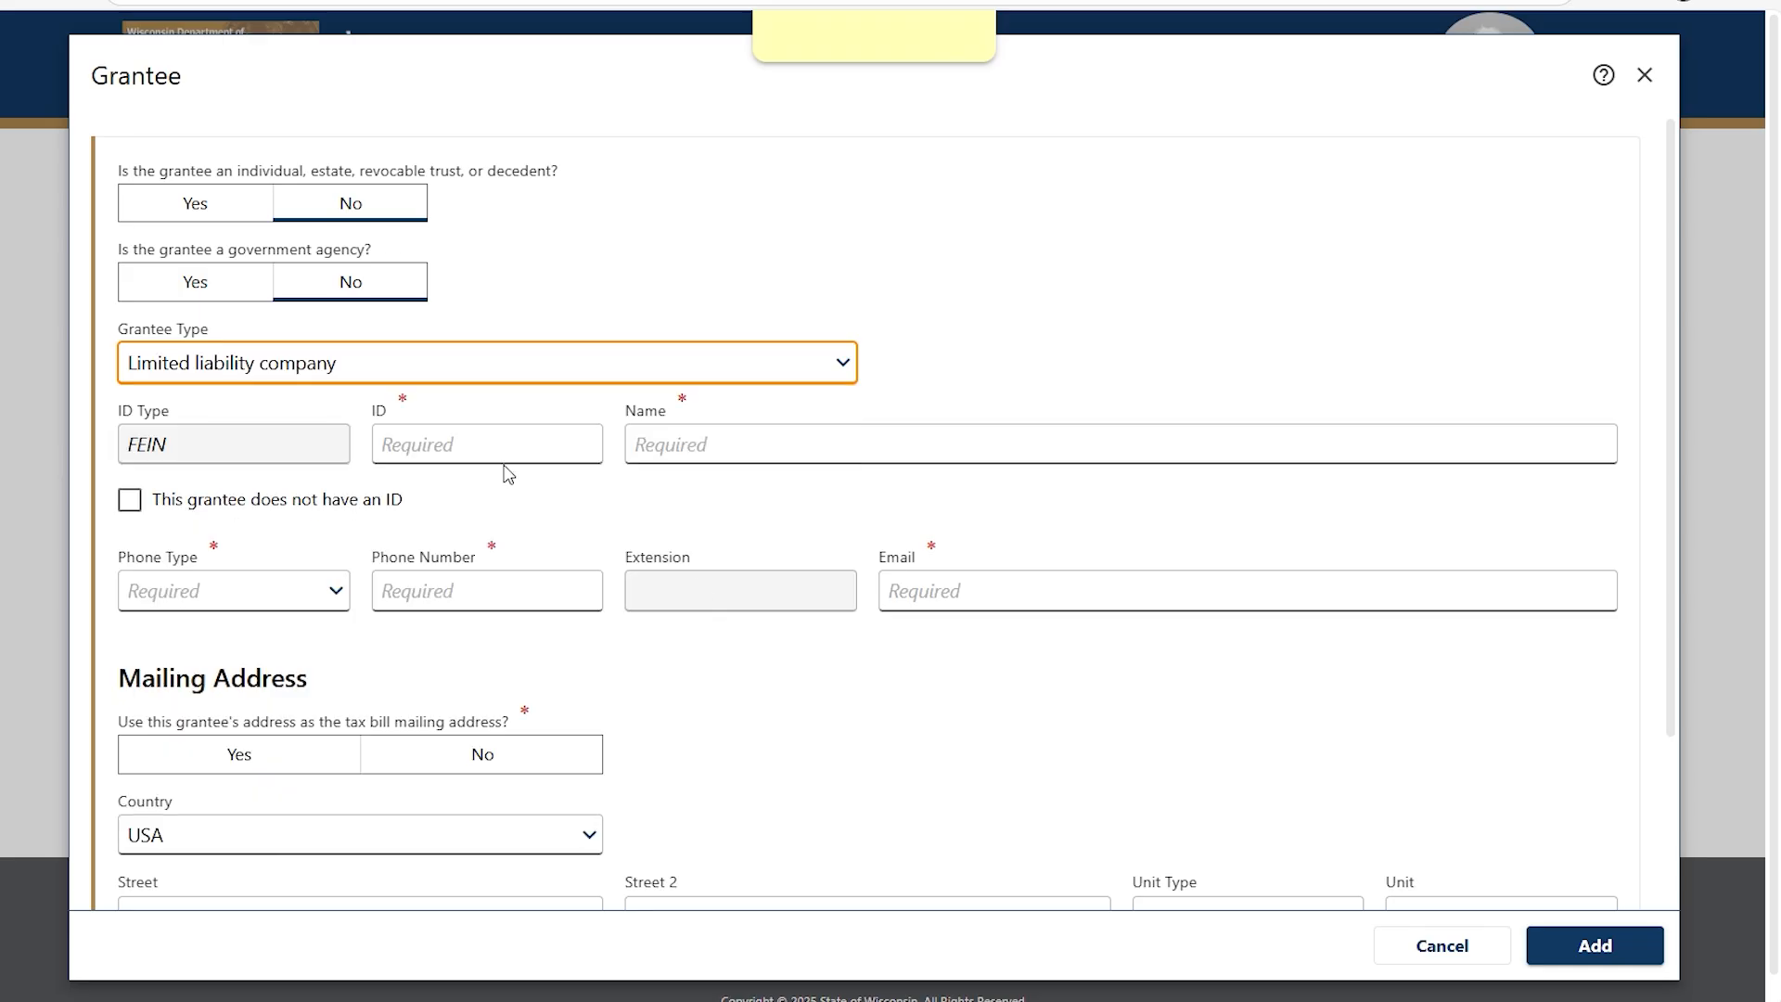
pyautogui.click(386, 443)
pyautogui.write('*********')
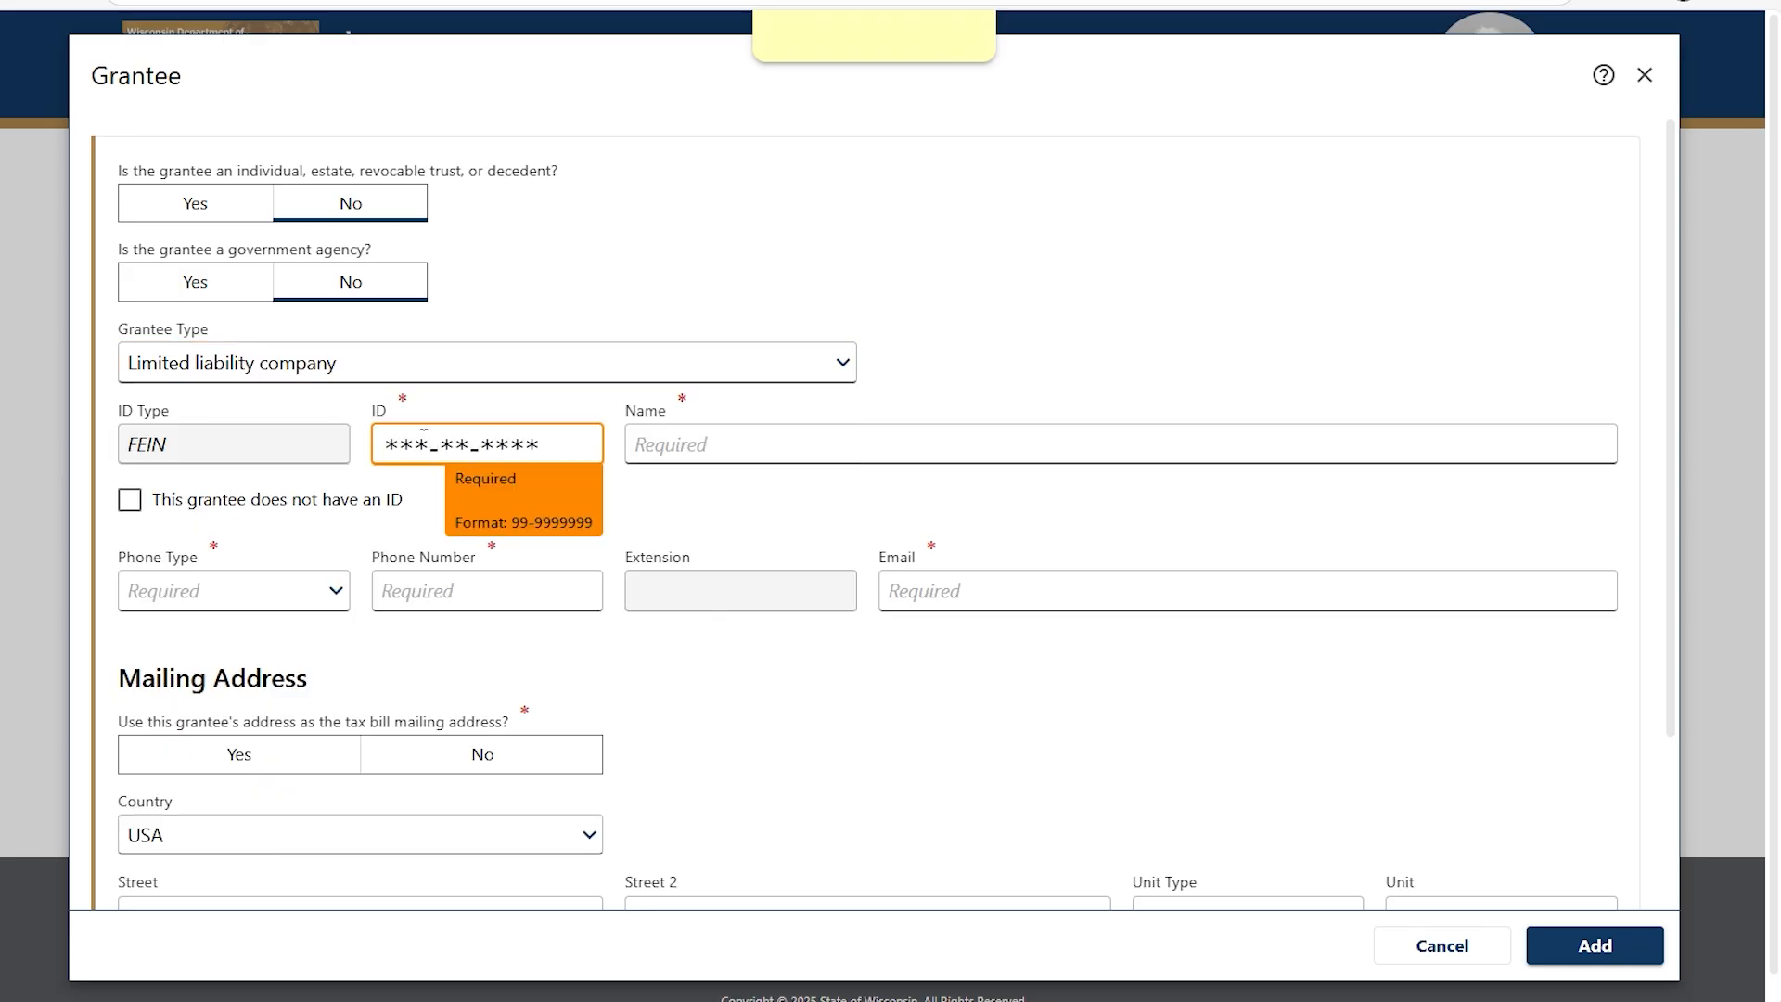
pyautogui.press('Tab')
pyautogui.write('TEST LLC')
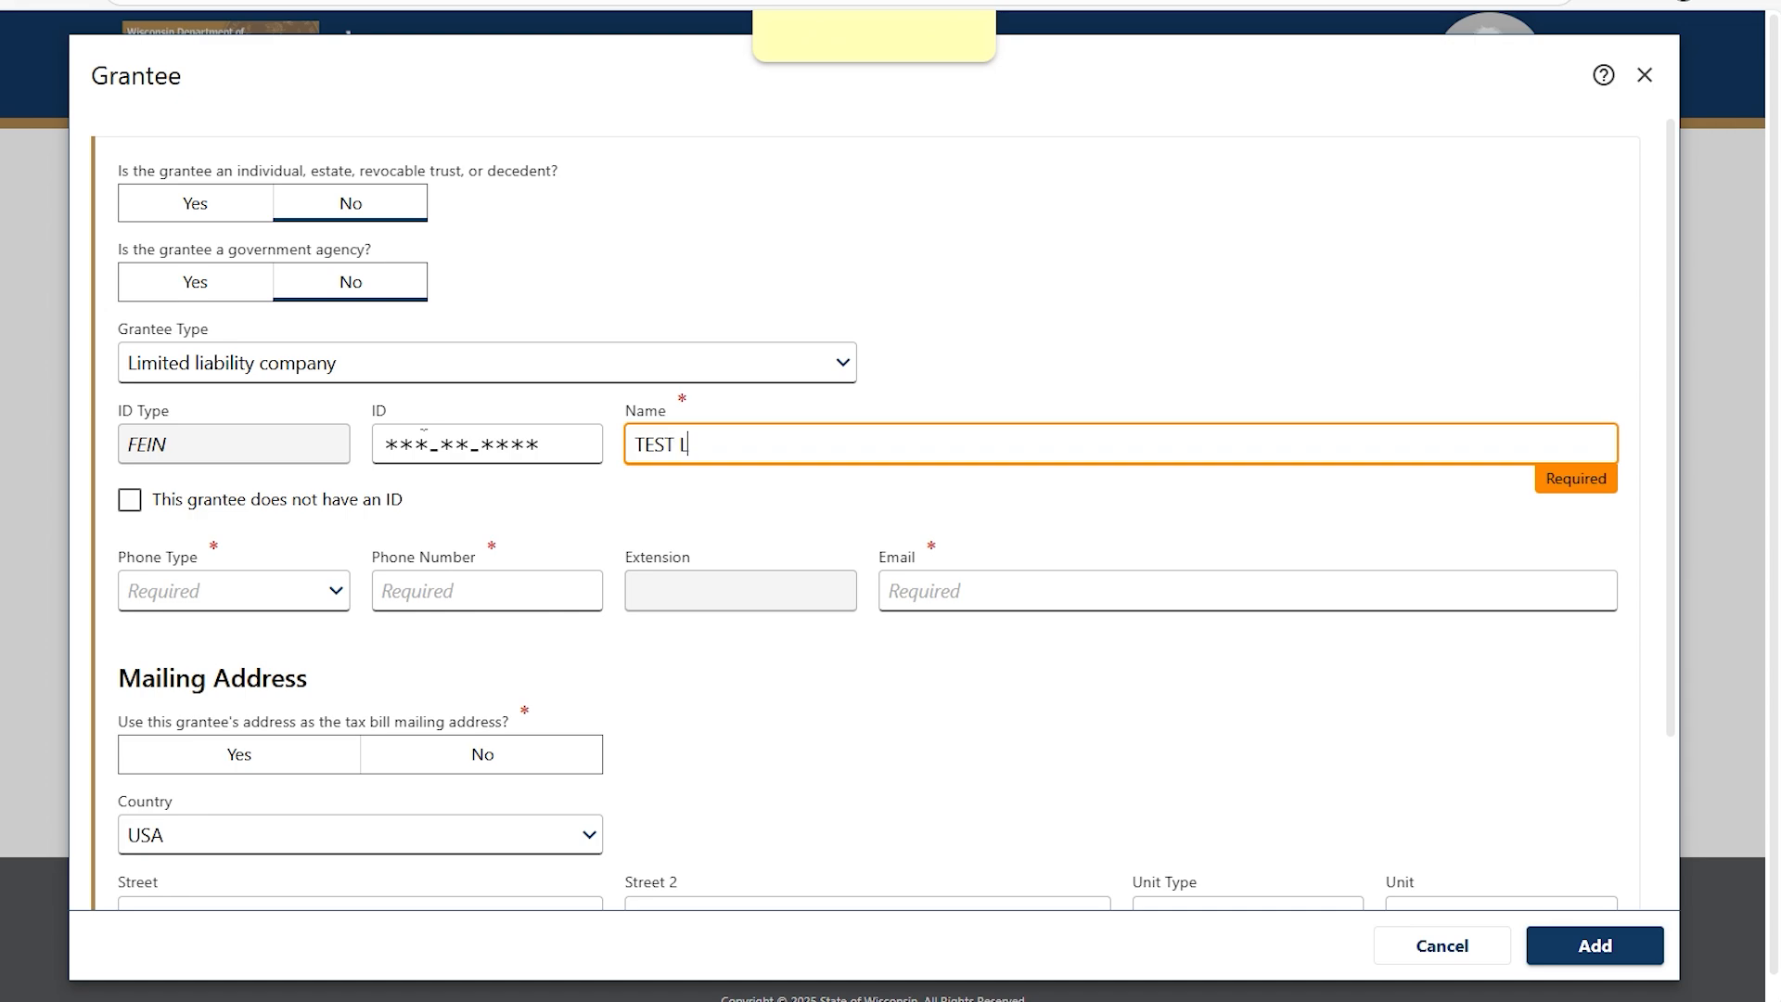
# Enter the grantee's Business phone number and e-mail address.
pyautogui.click(340, 592)
pyautogui.click(287, 658)
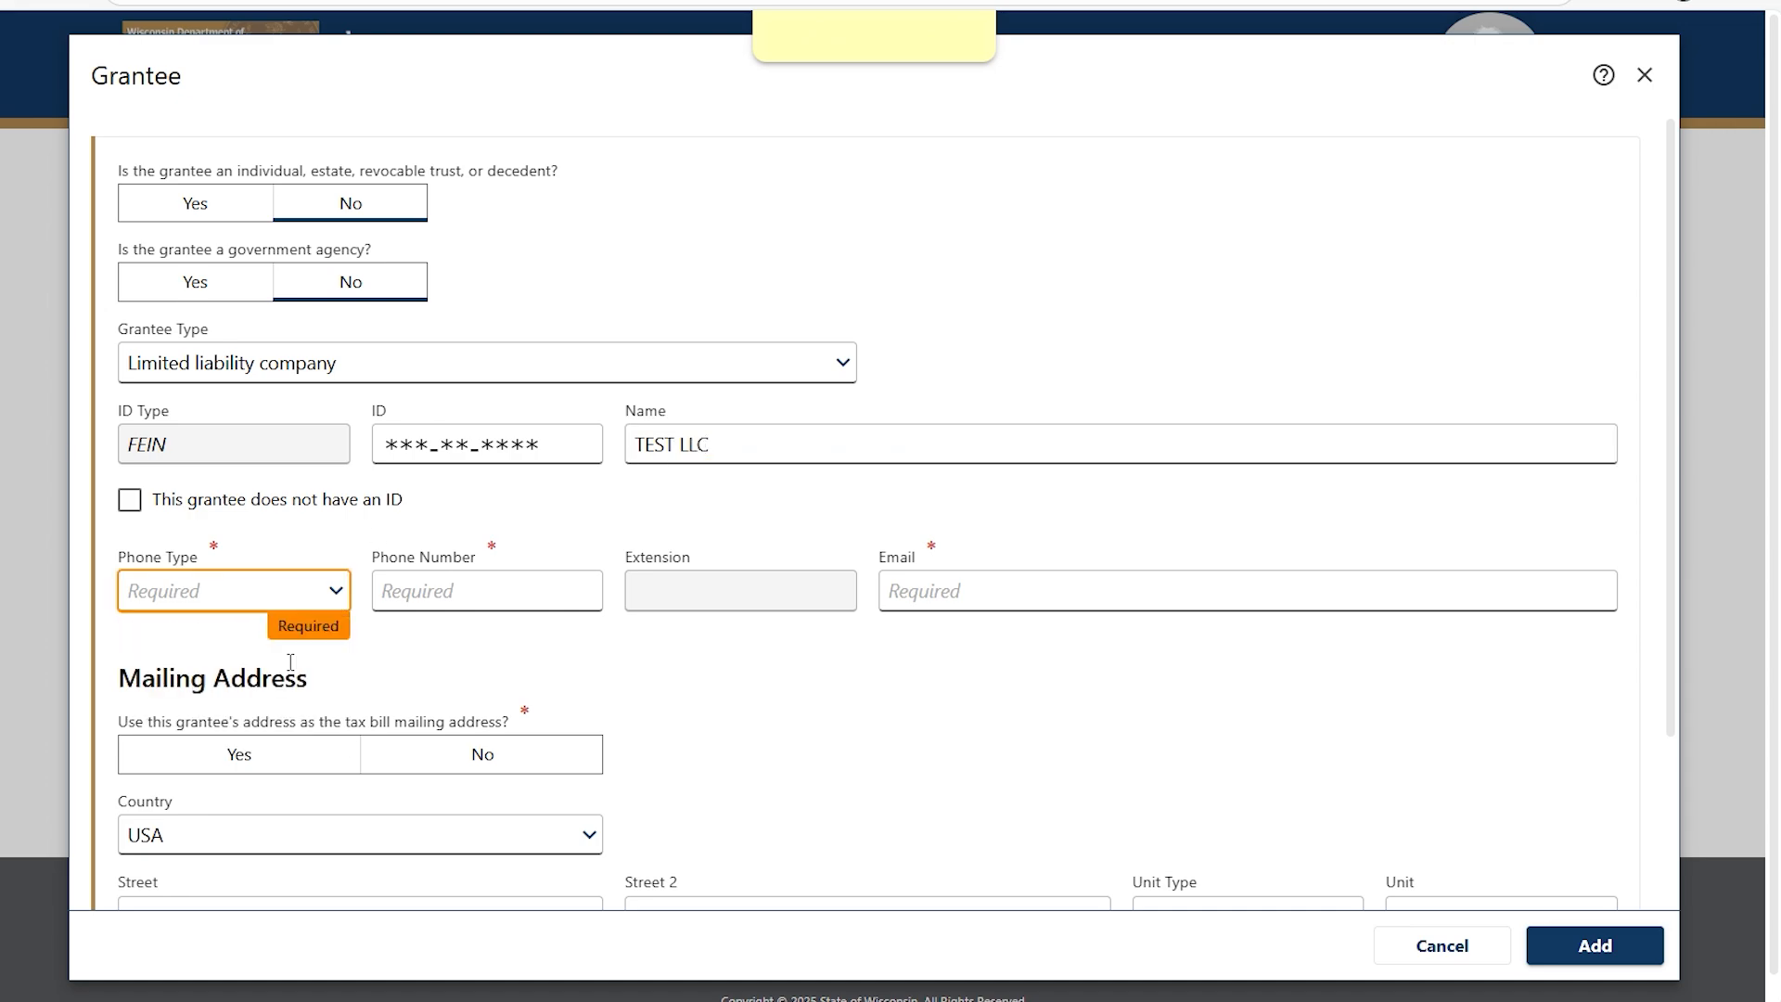
pyautogui.click(419, 585)
pyautogui.write('608) 124-5154')
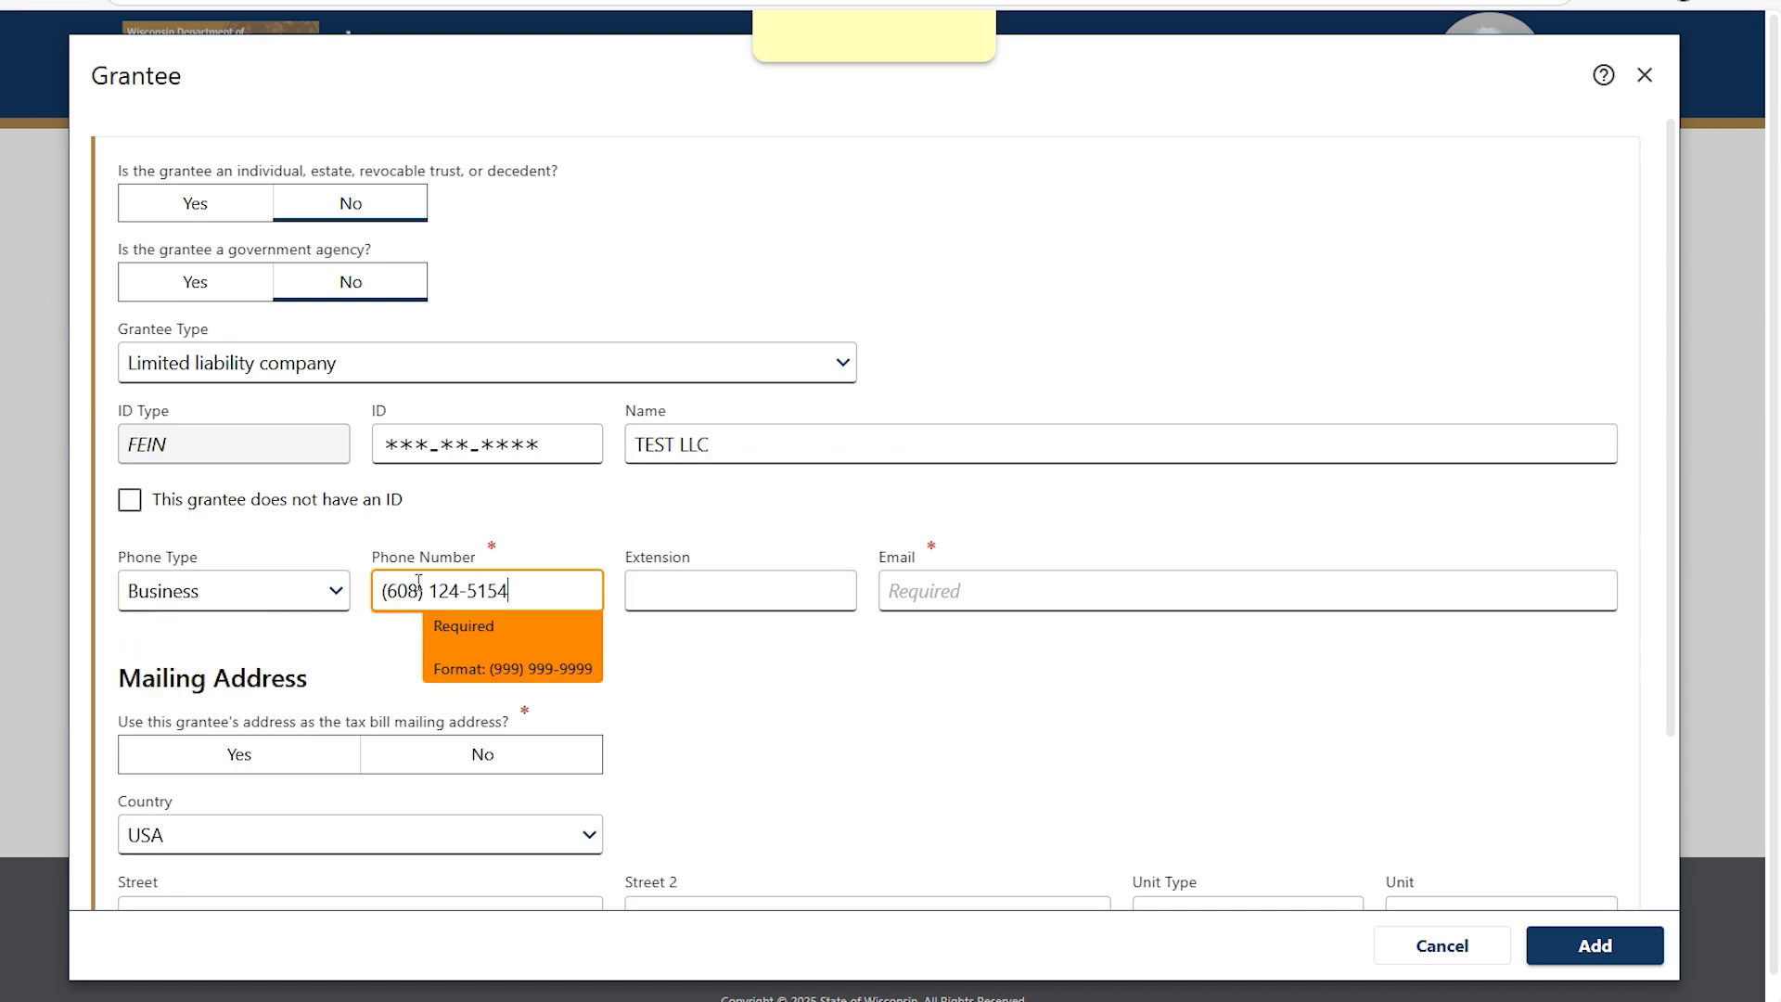
pyautogui.press('Tab')
pyautogui.write('test@test.com')
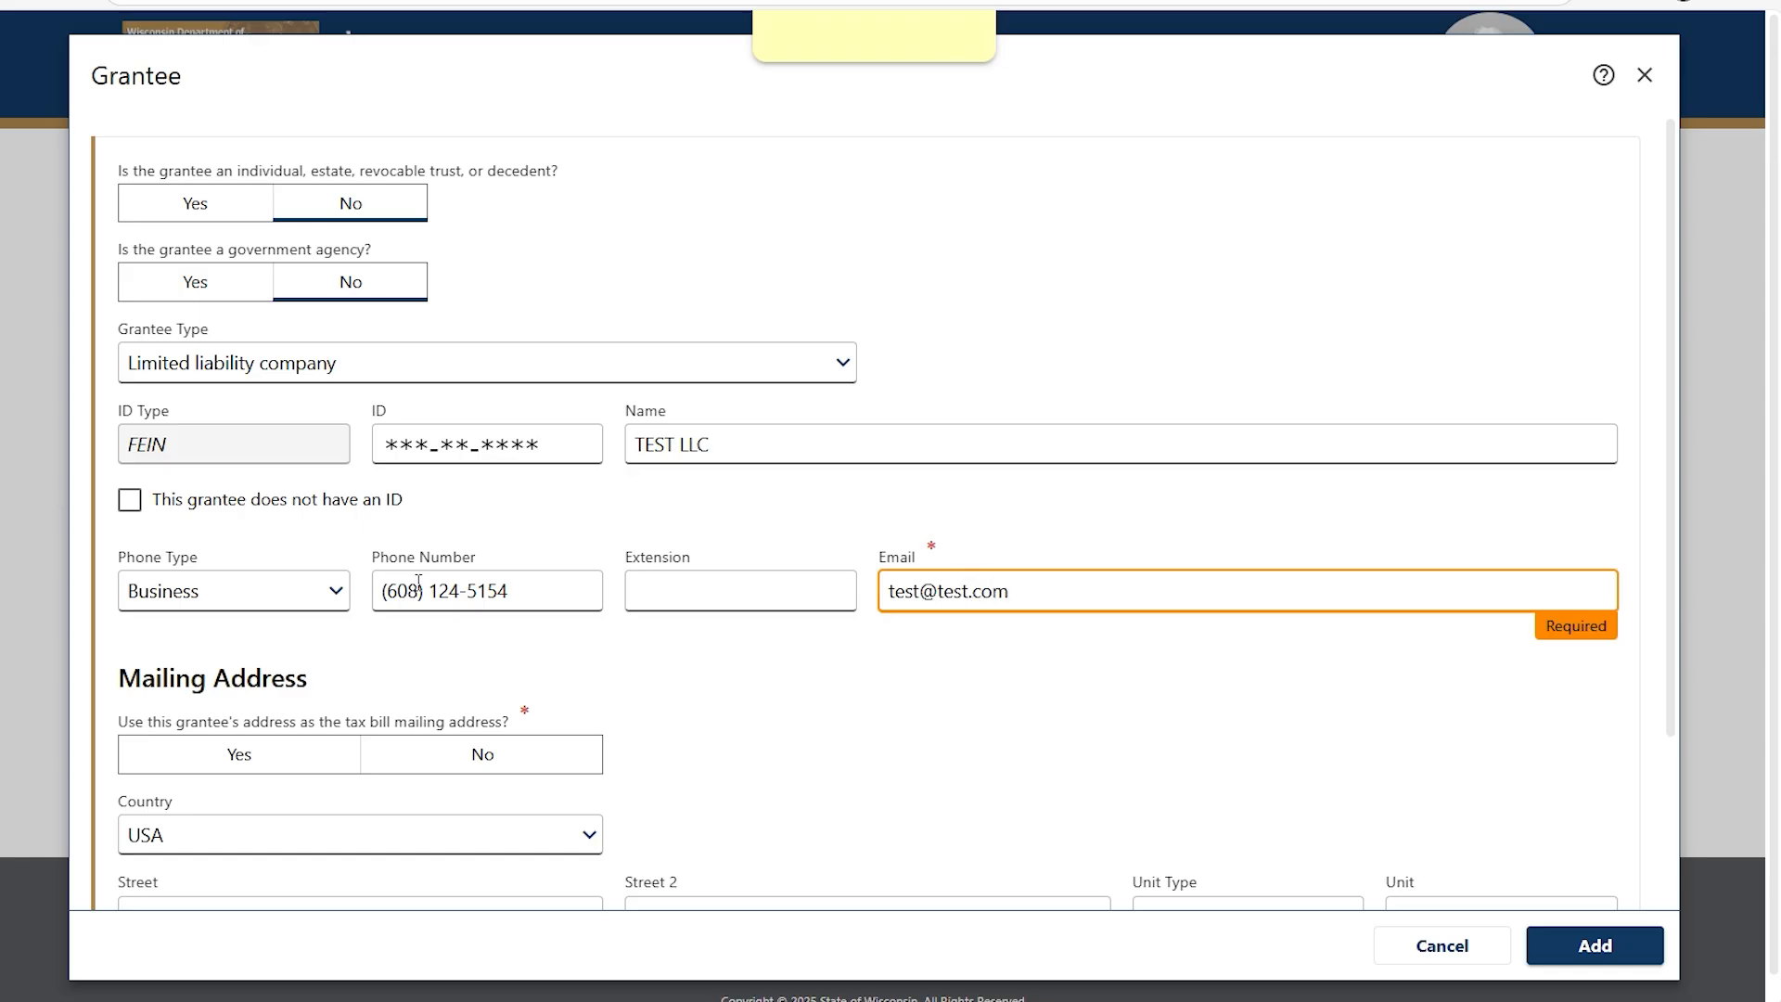
# Add TEST LLC as a grantee with a verified mailing address not used for the tax bill.
pyautogui.scroll(-2, 419, 604)
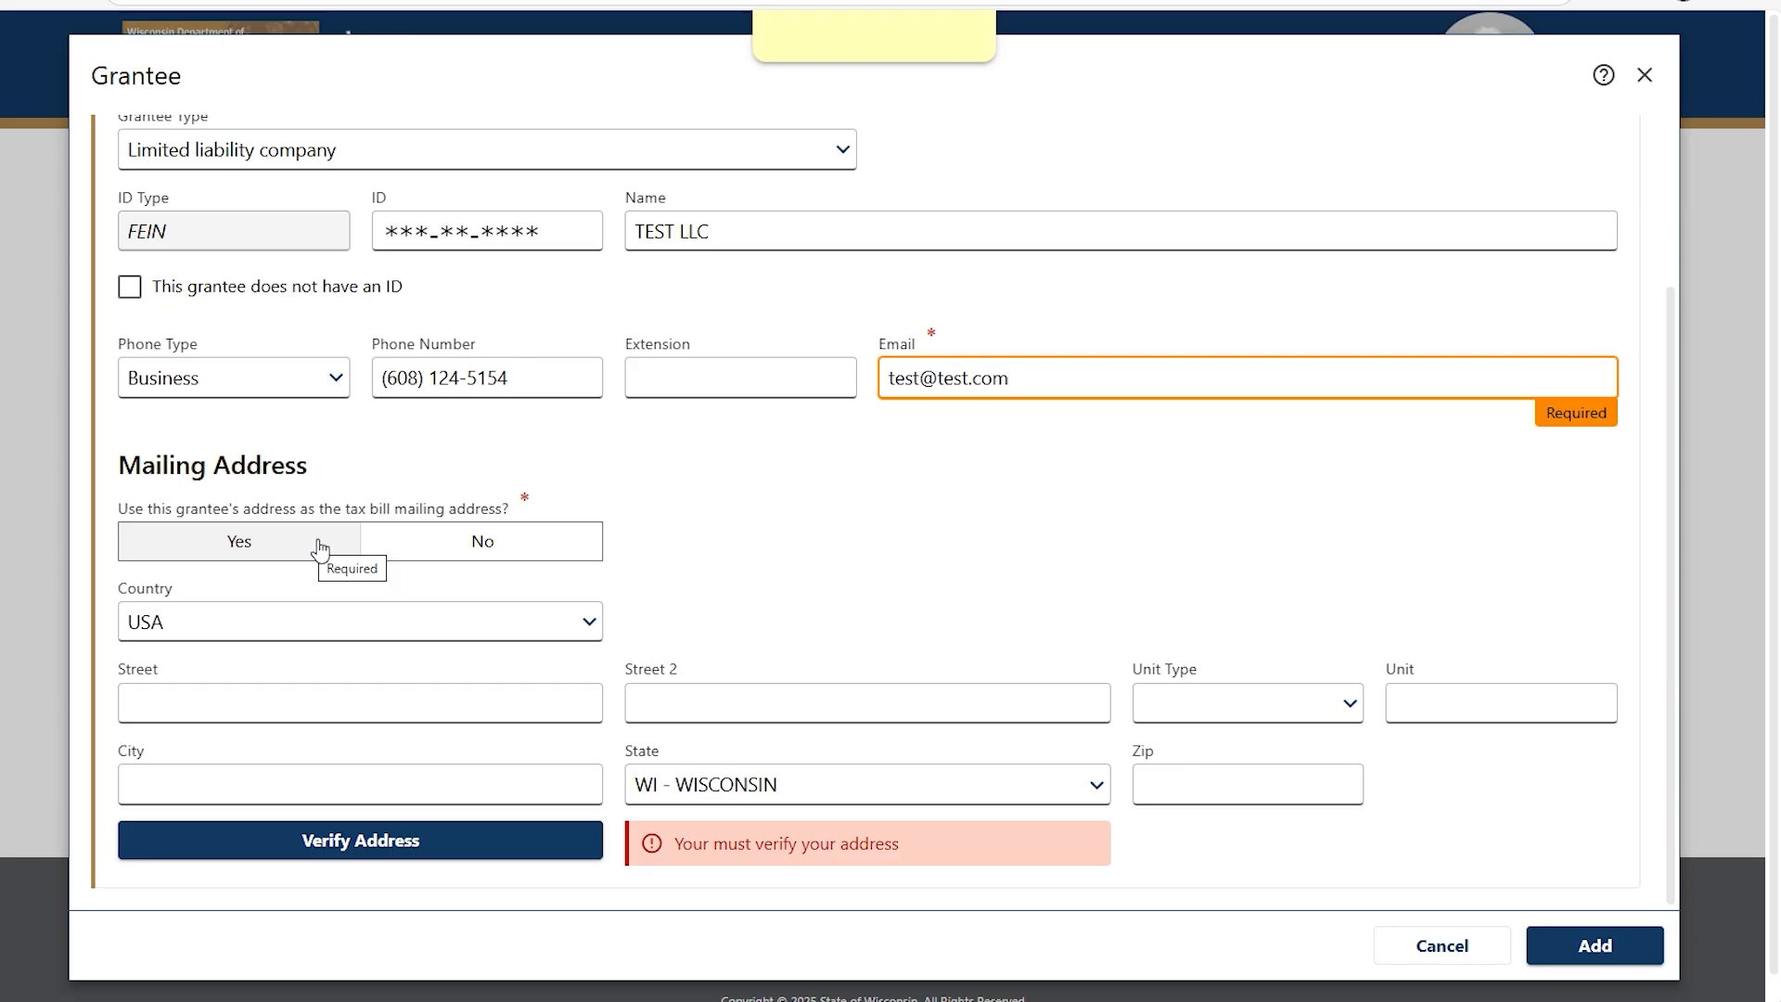
pyautogui.click(481, 547)
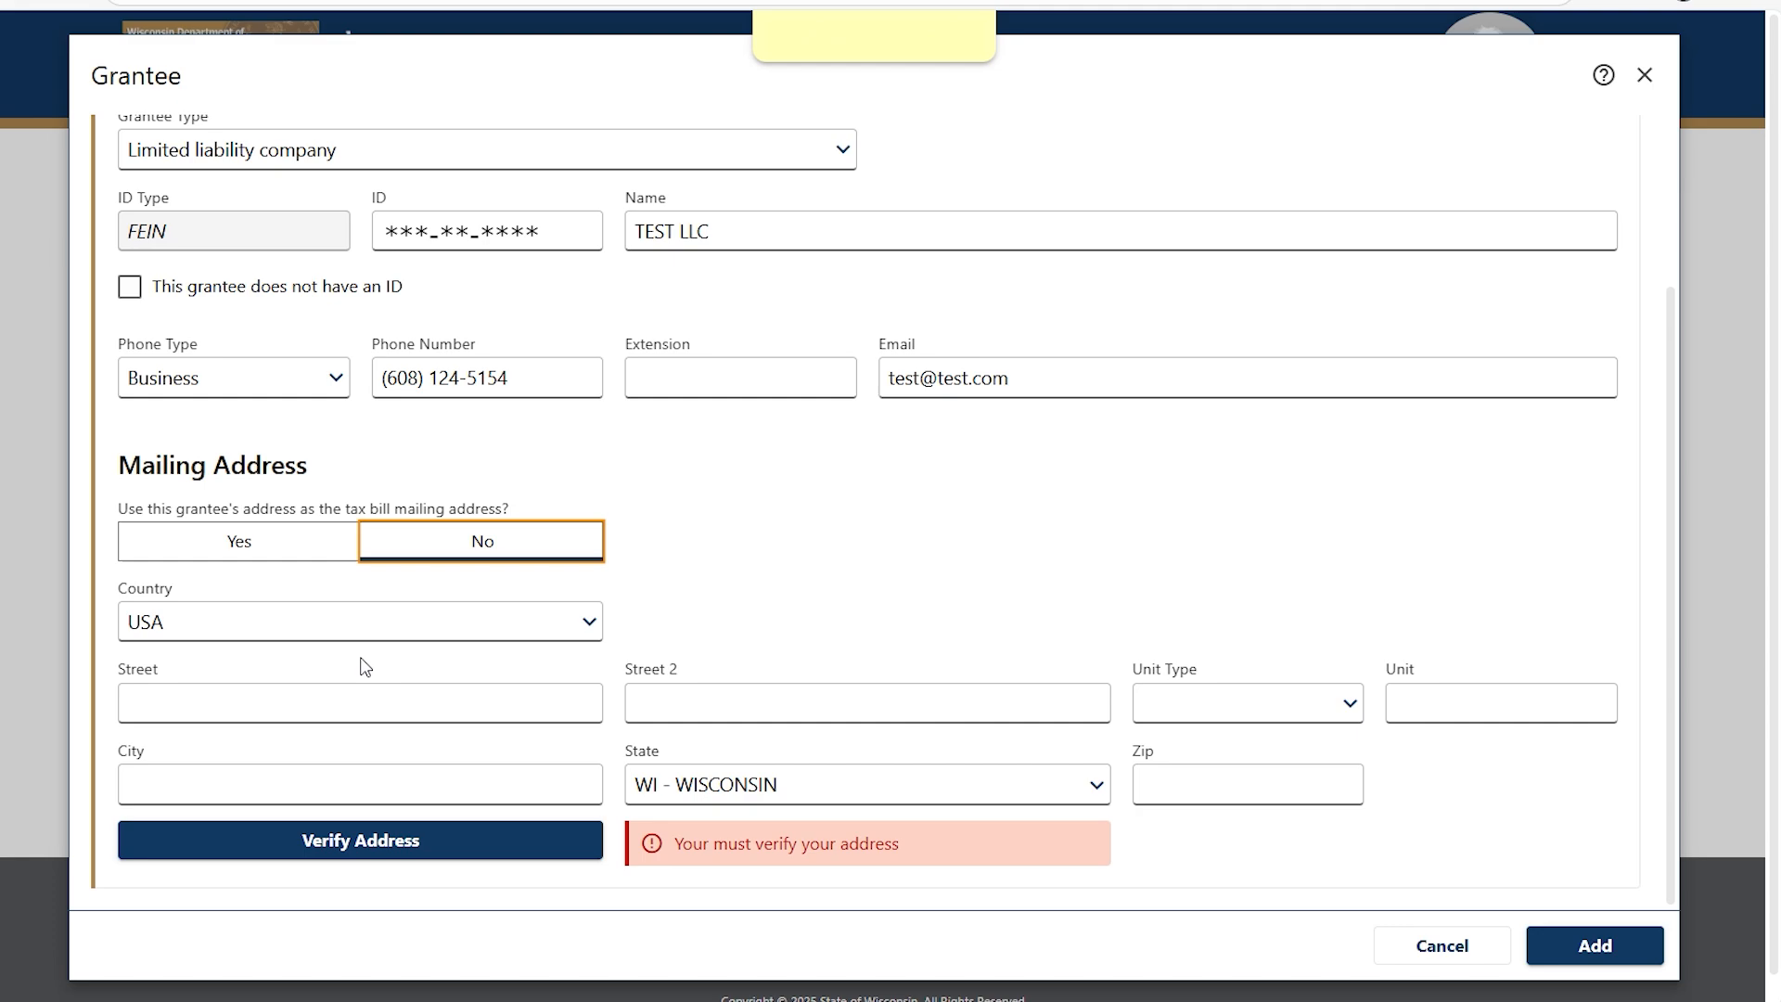
pyautogui.click(204, 694)
pyautogui.write('2135 RIMROCK RD')
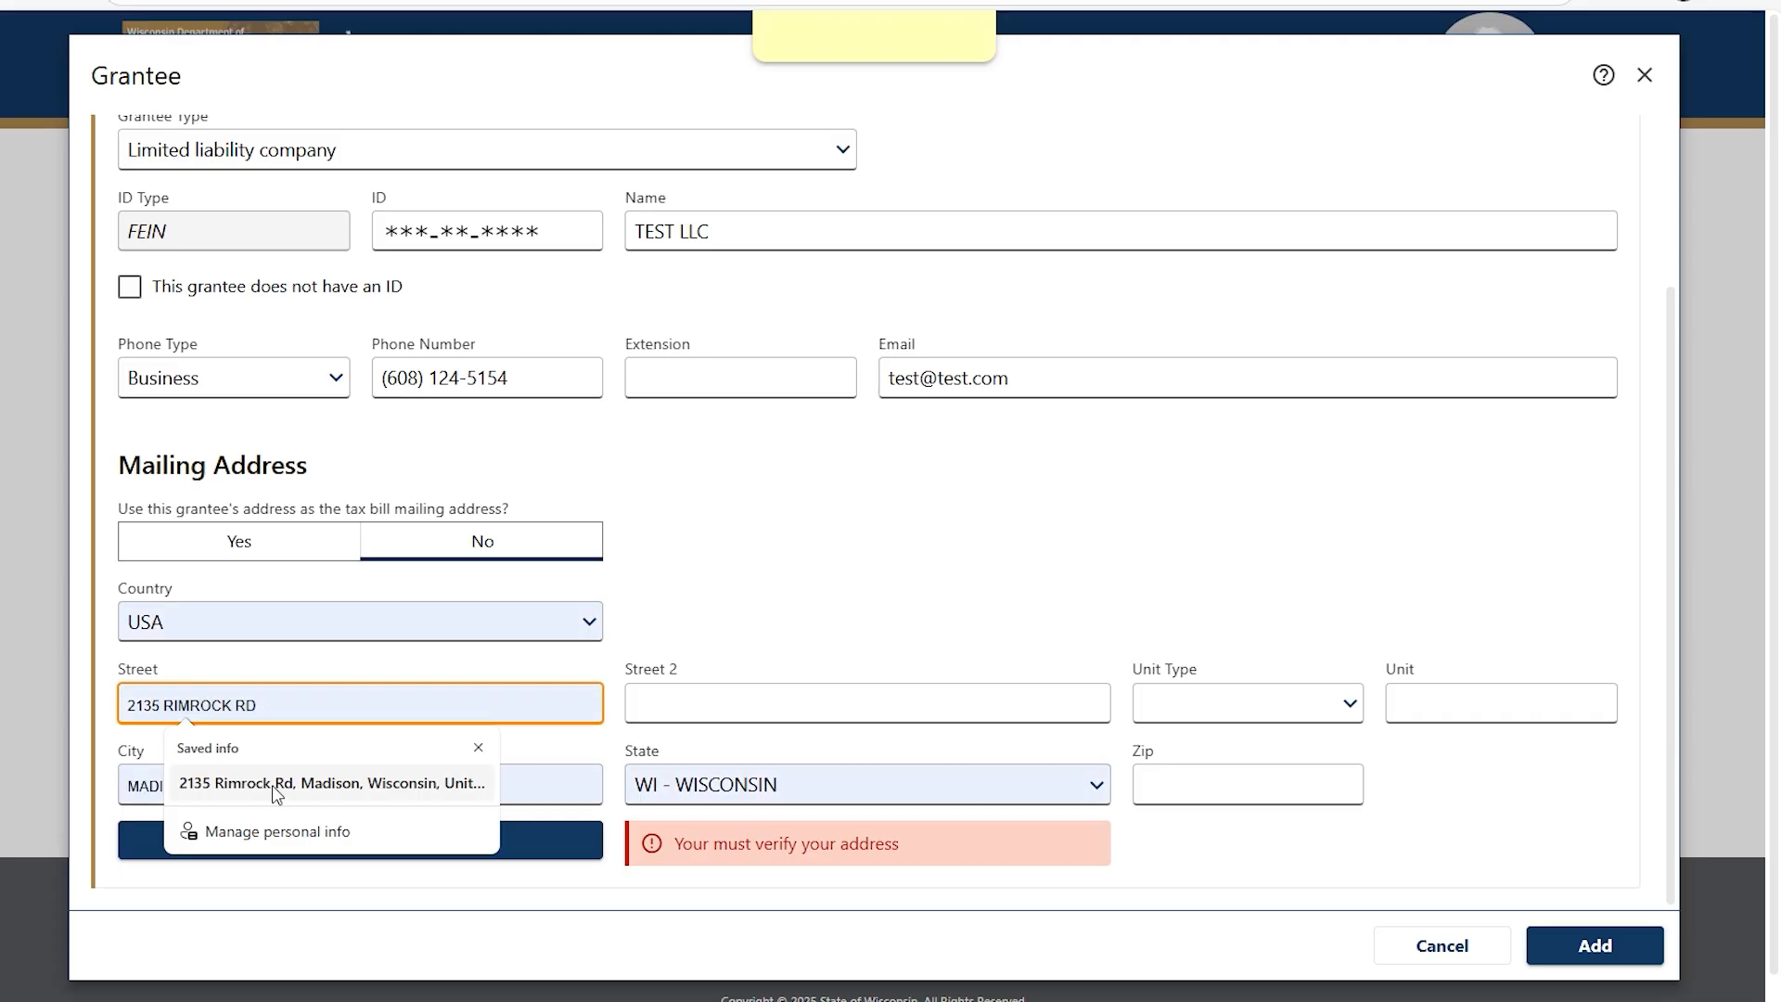
pyautogui.click(270, 785)
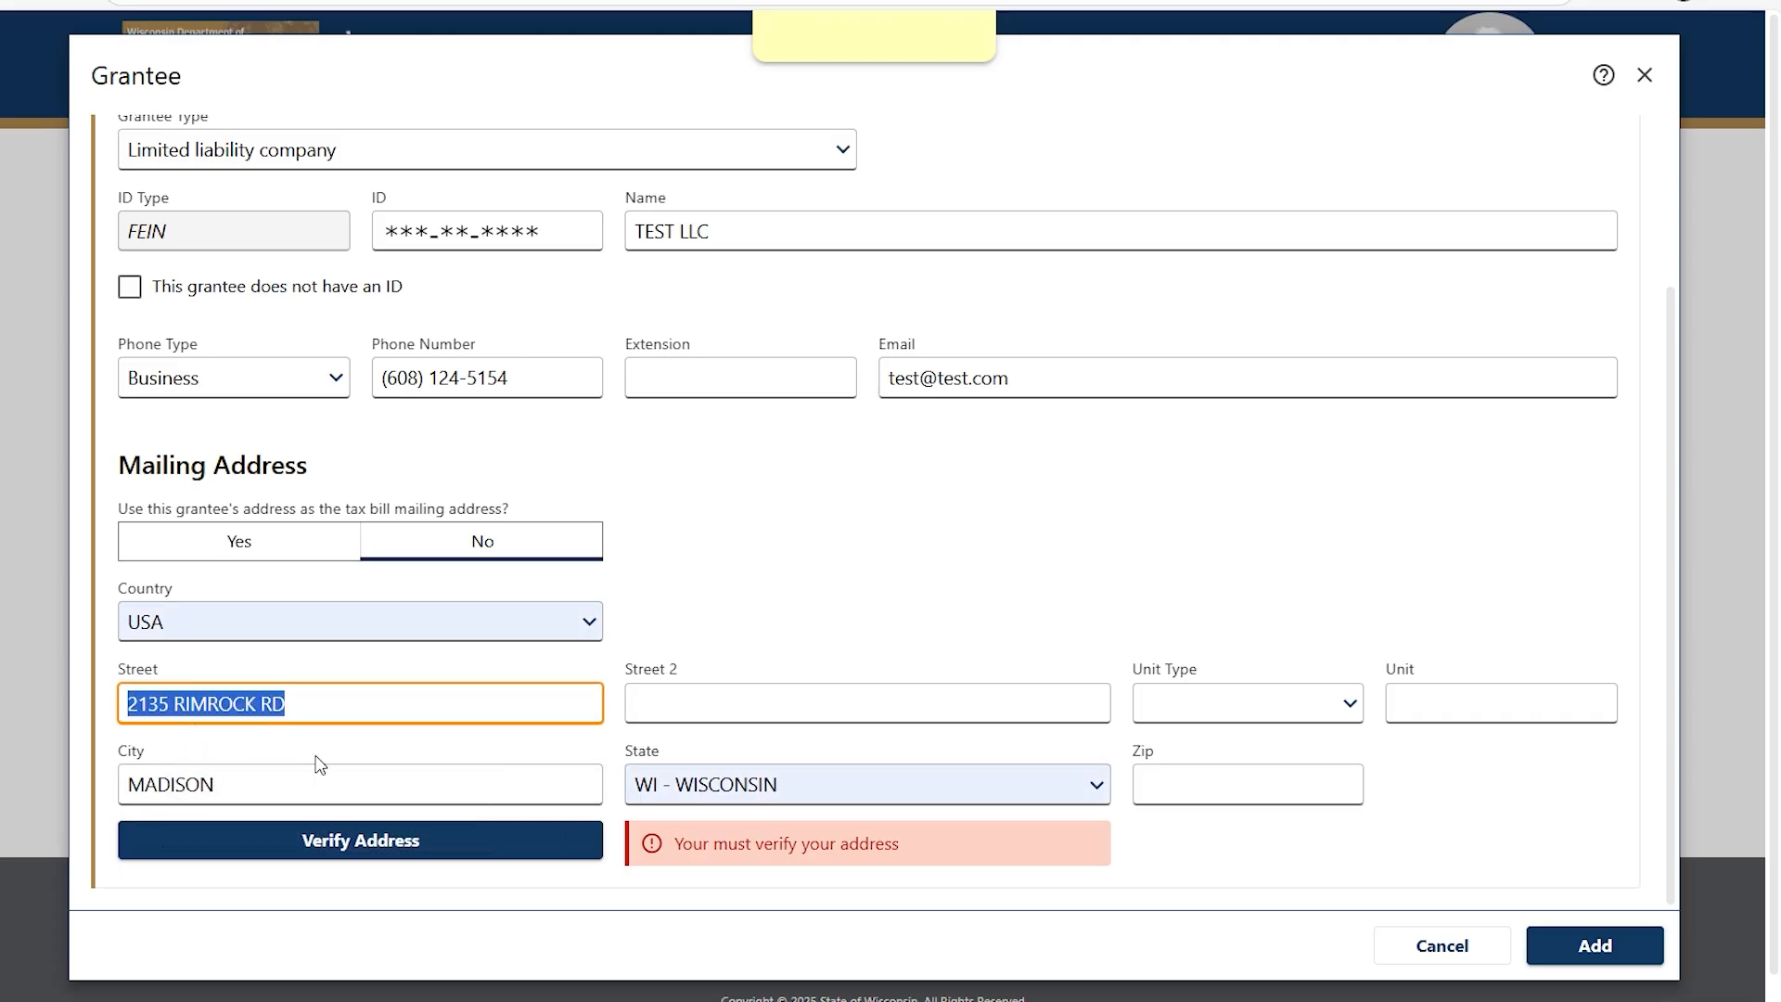
pyautogui.scroll(-1, 367, 741)
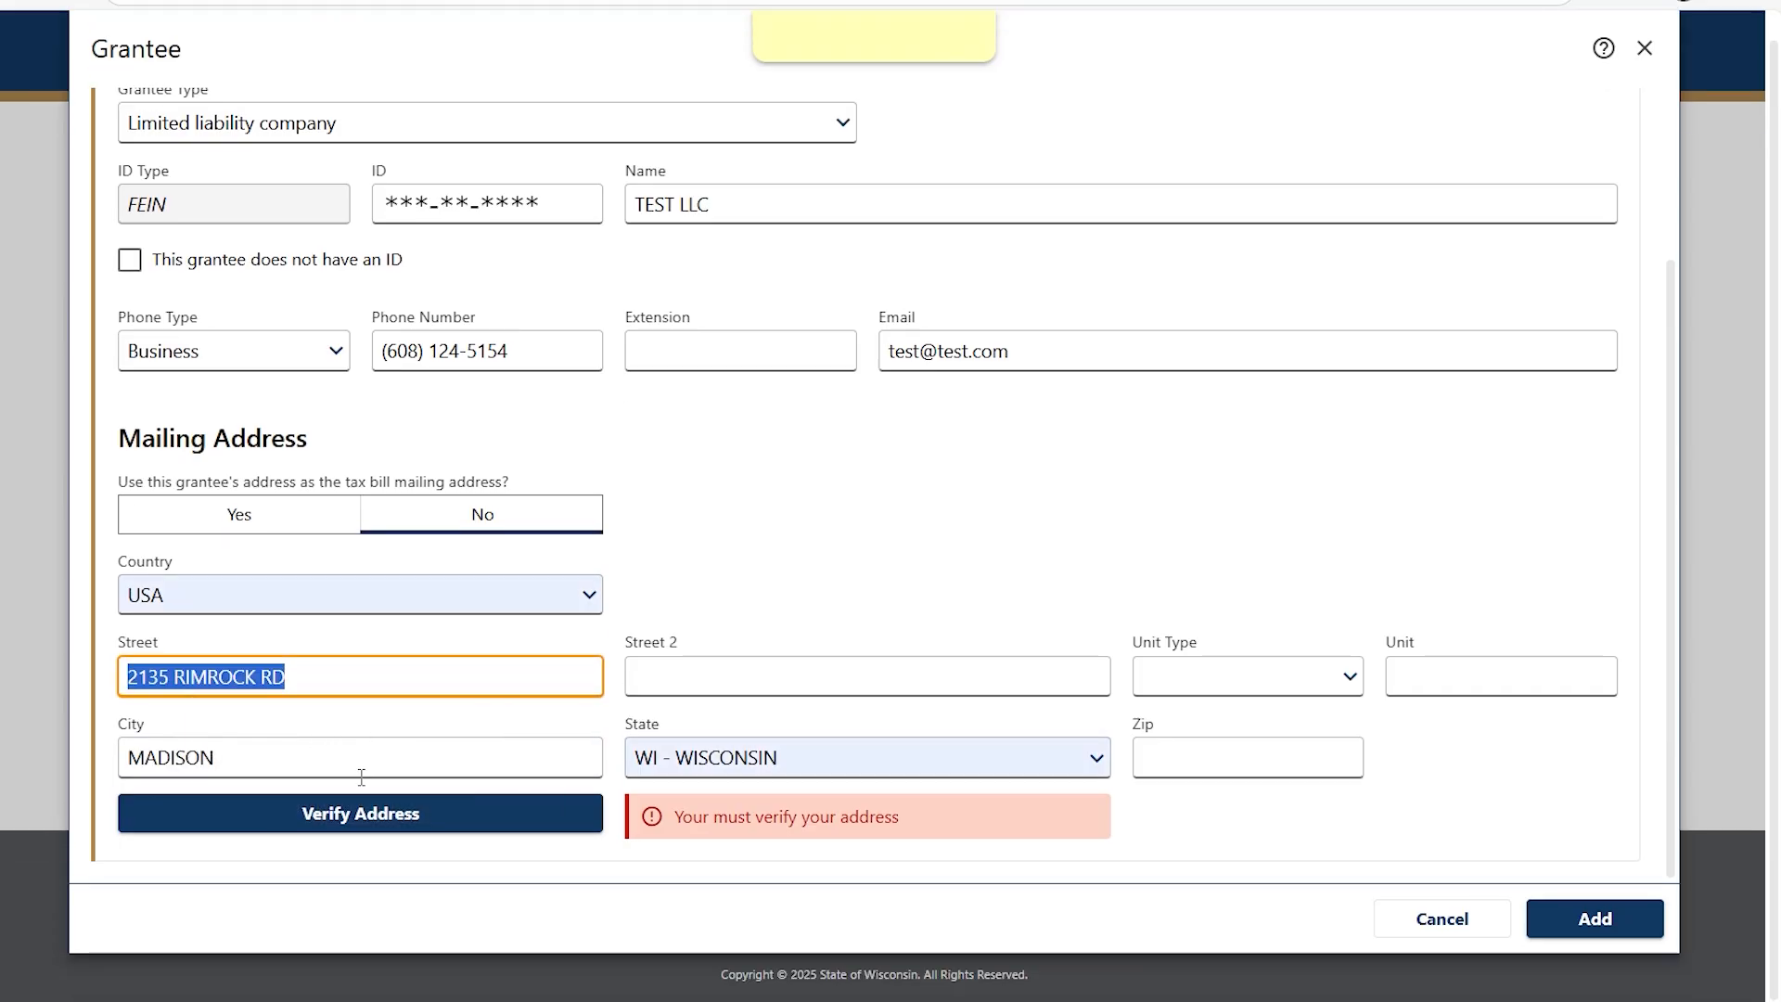
pyautogui.click(360, 814)
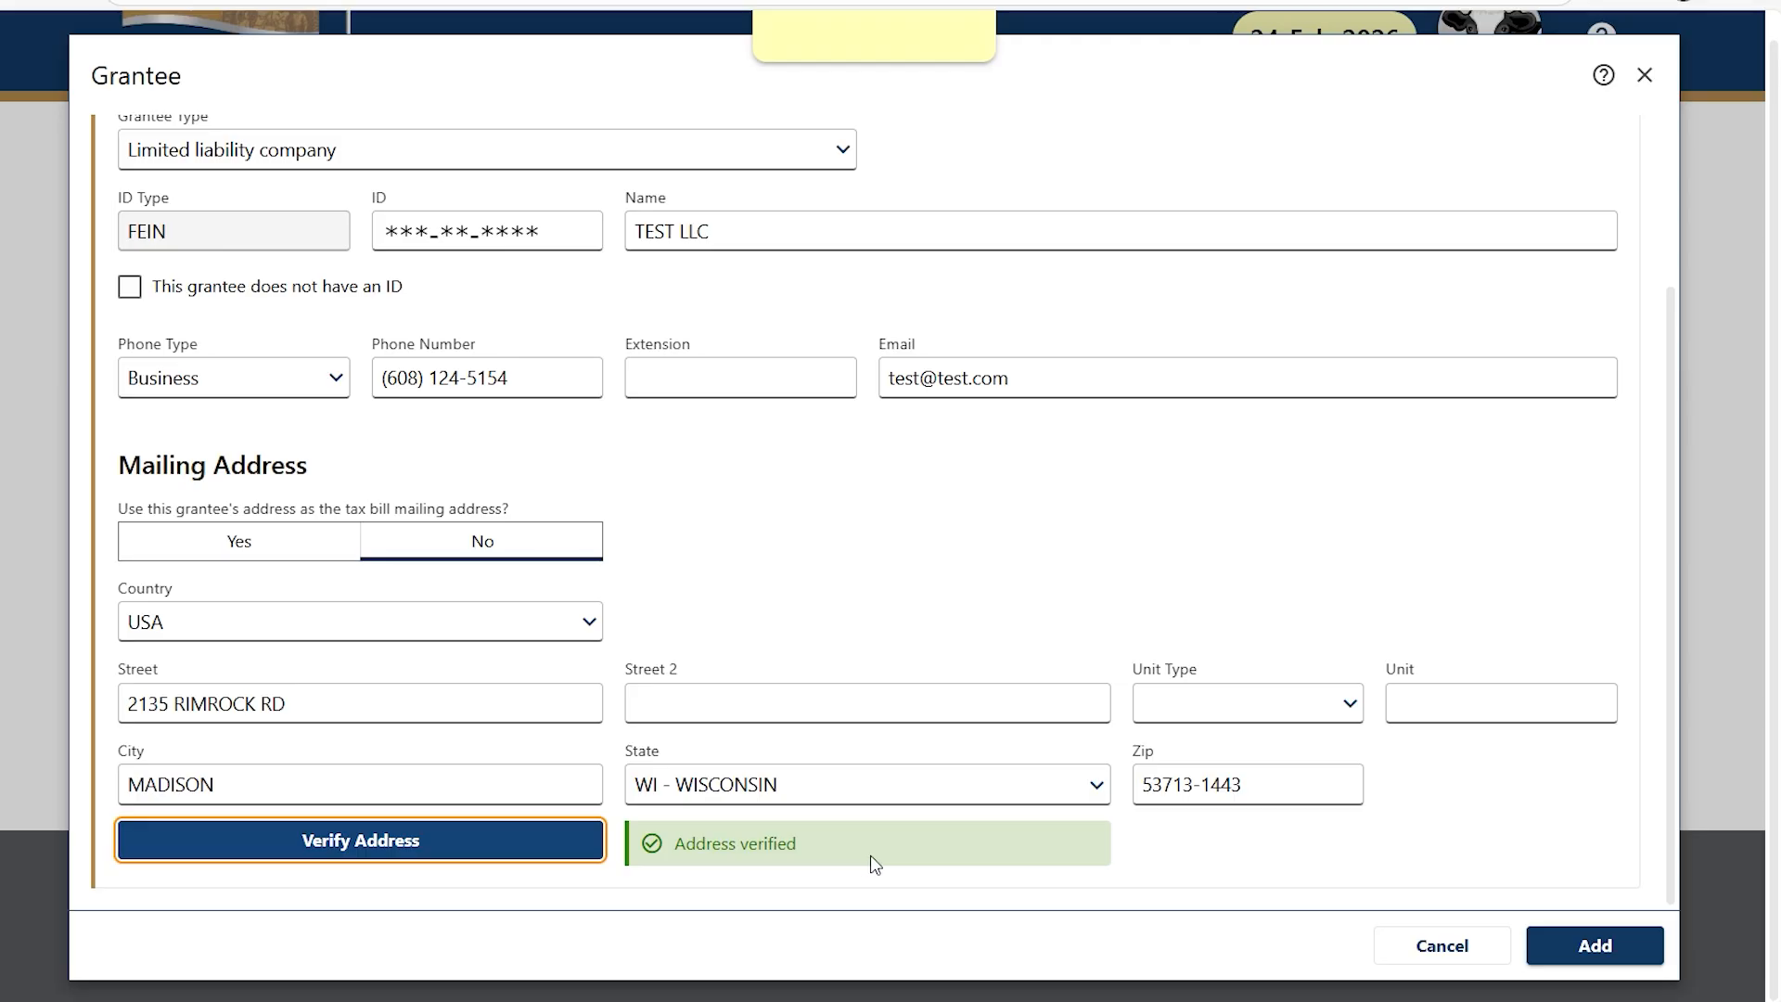
pyautogui.click(1594, 945)
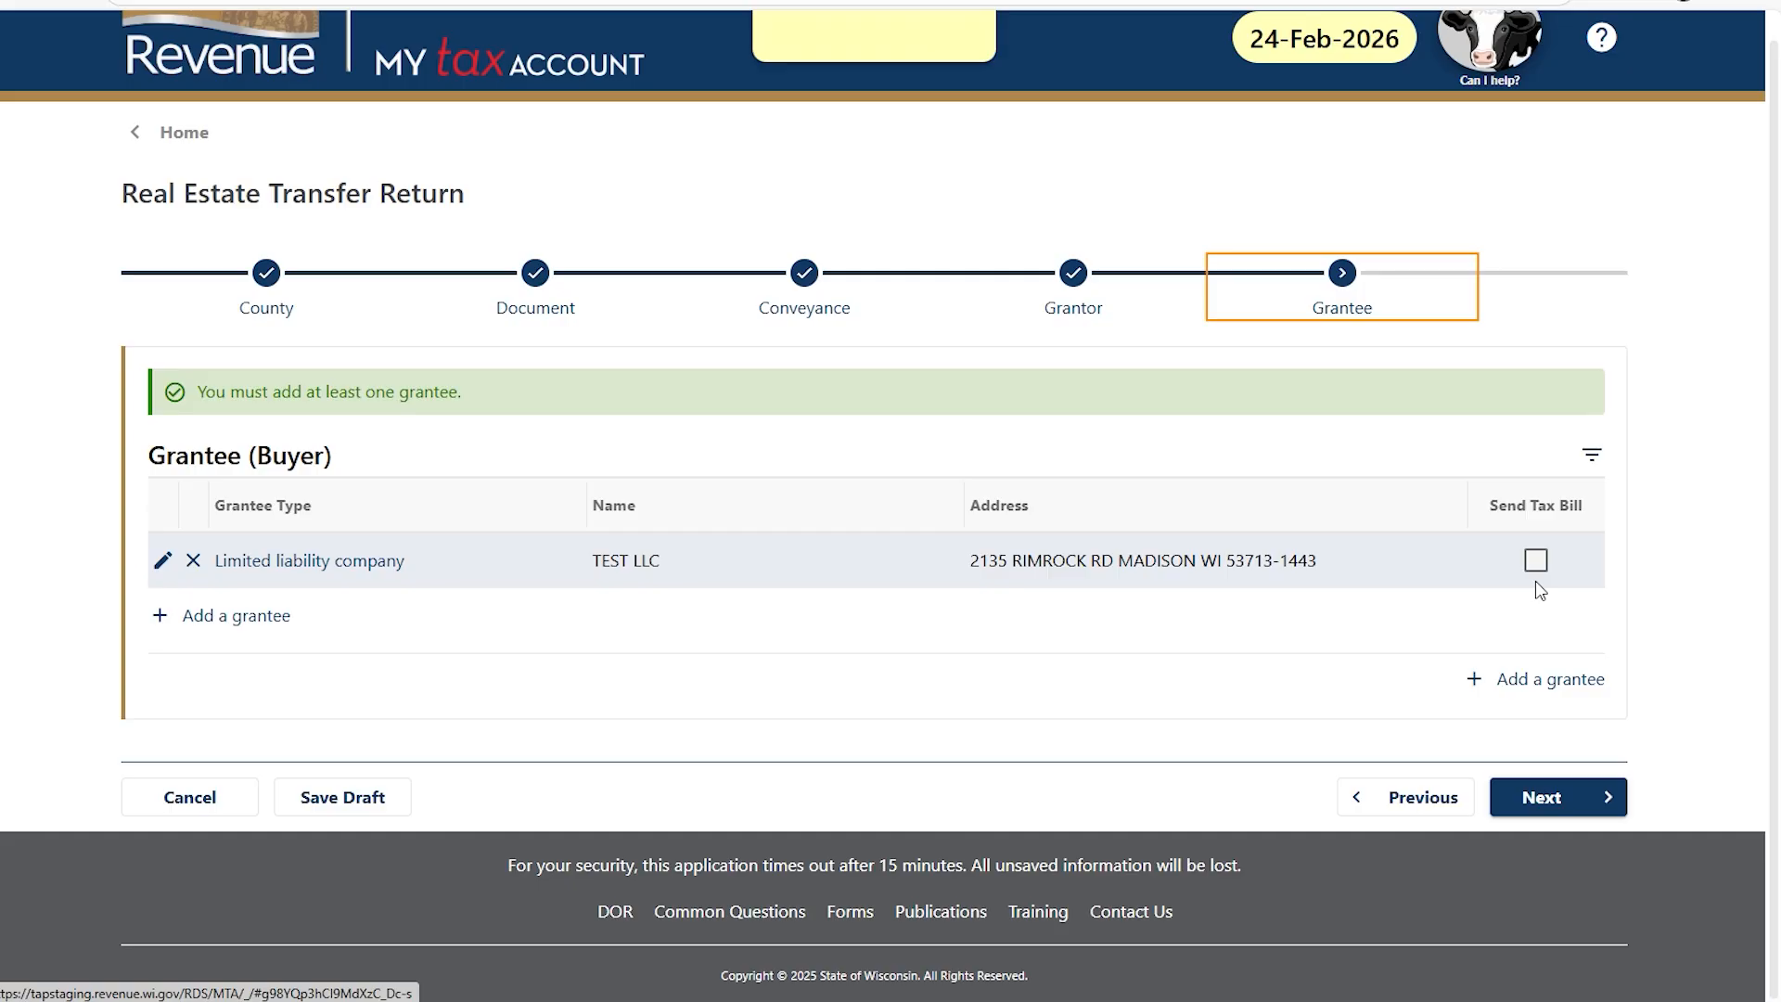
# Review TEST LLC's grantee details and close them without changes.
pyautogui.click(163, 561)
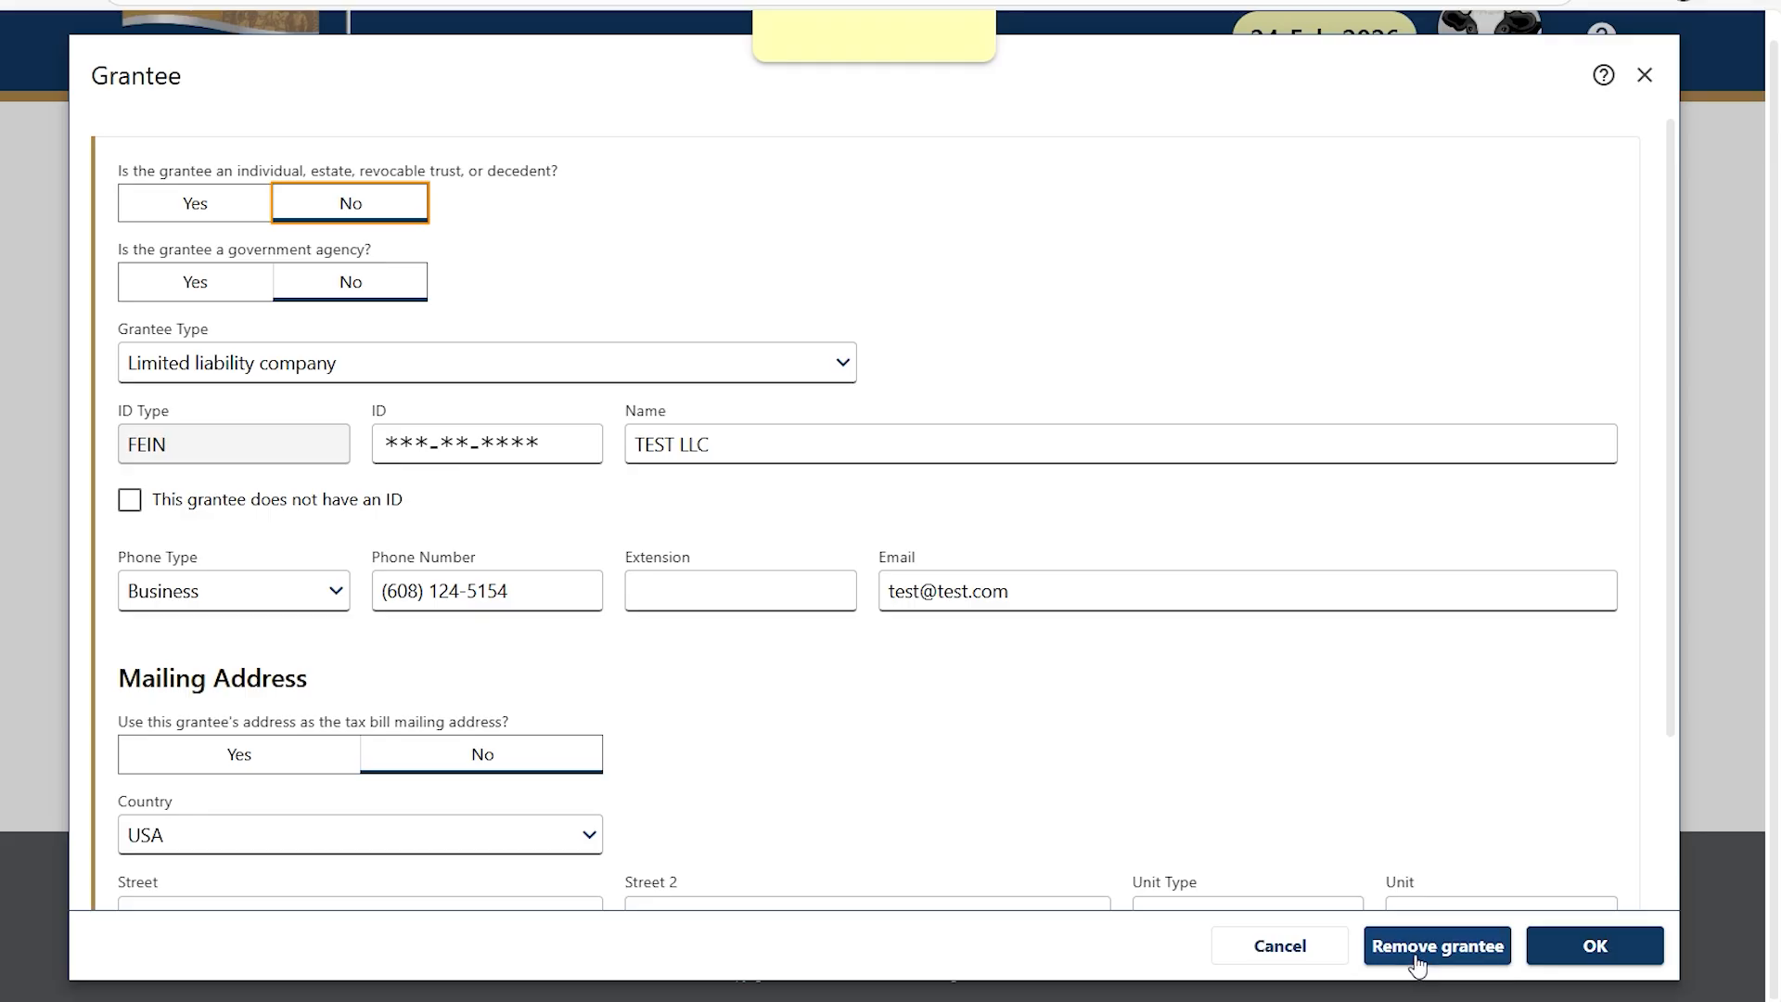
pyautogui.click(1547, 948)
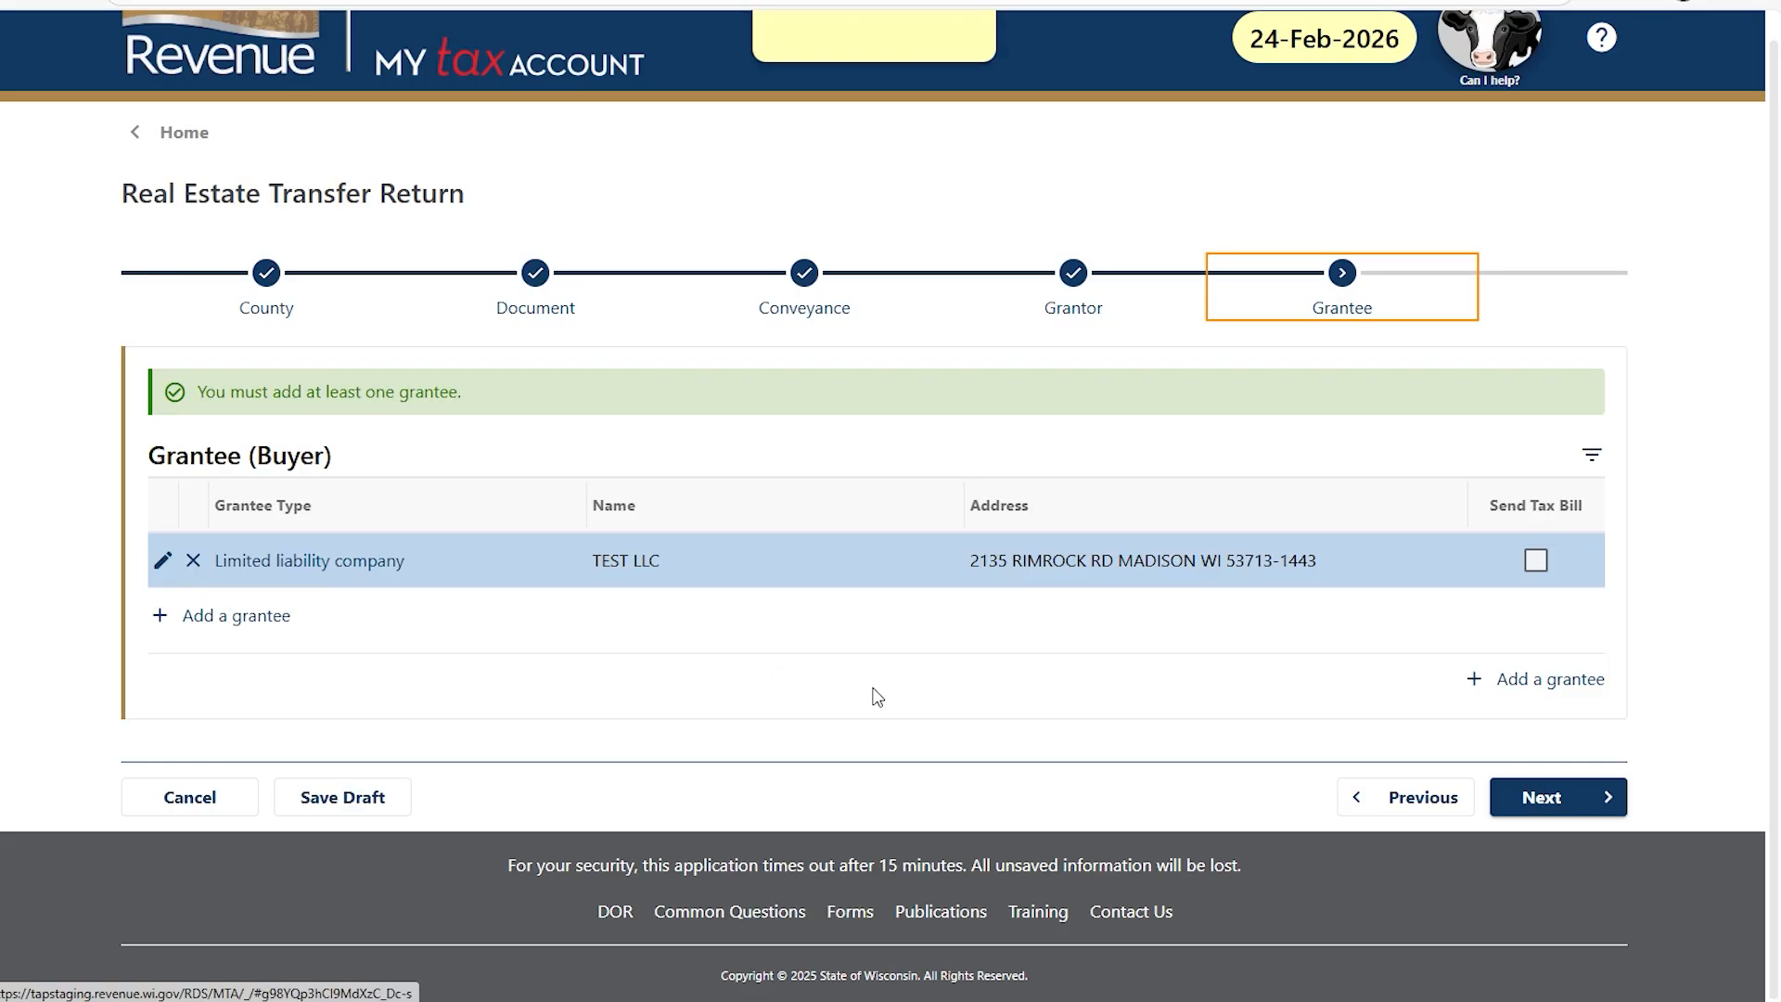
# Advance to Fee Calculation, trying exemption 13 before clearing the transfer fee exemption to blank.
pyautogui.click(1585, 803)
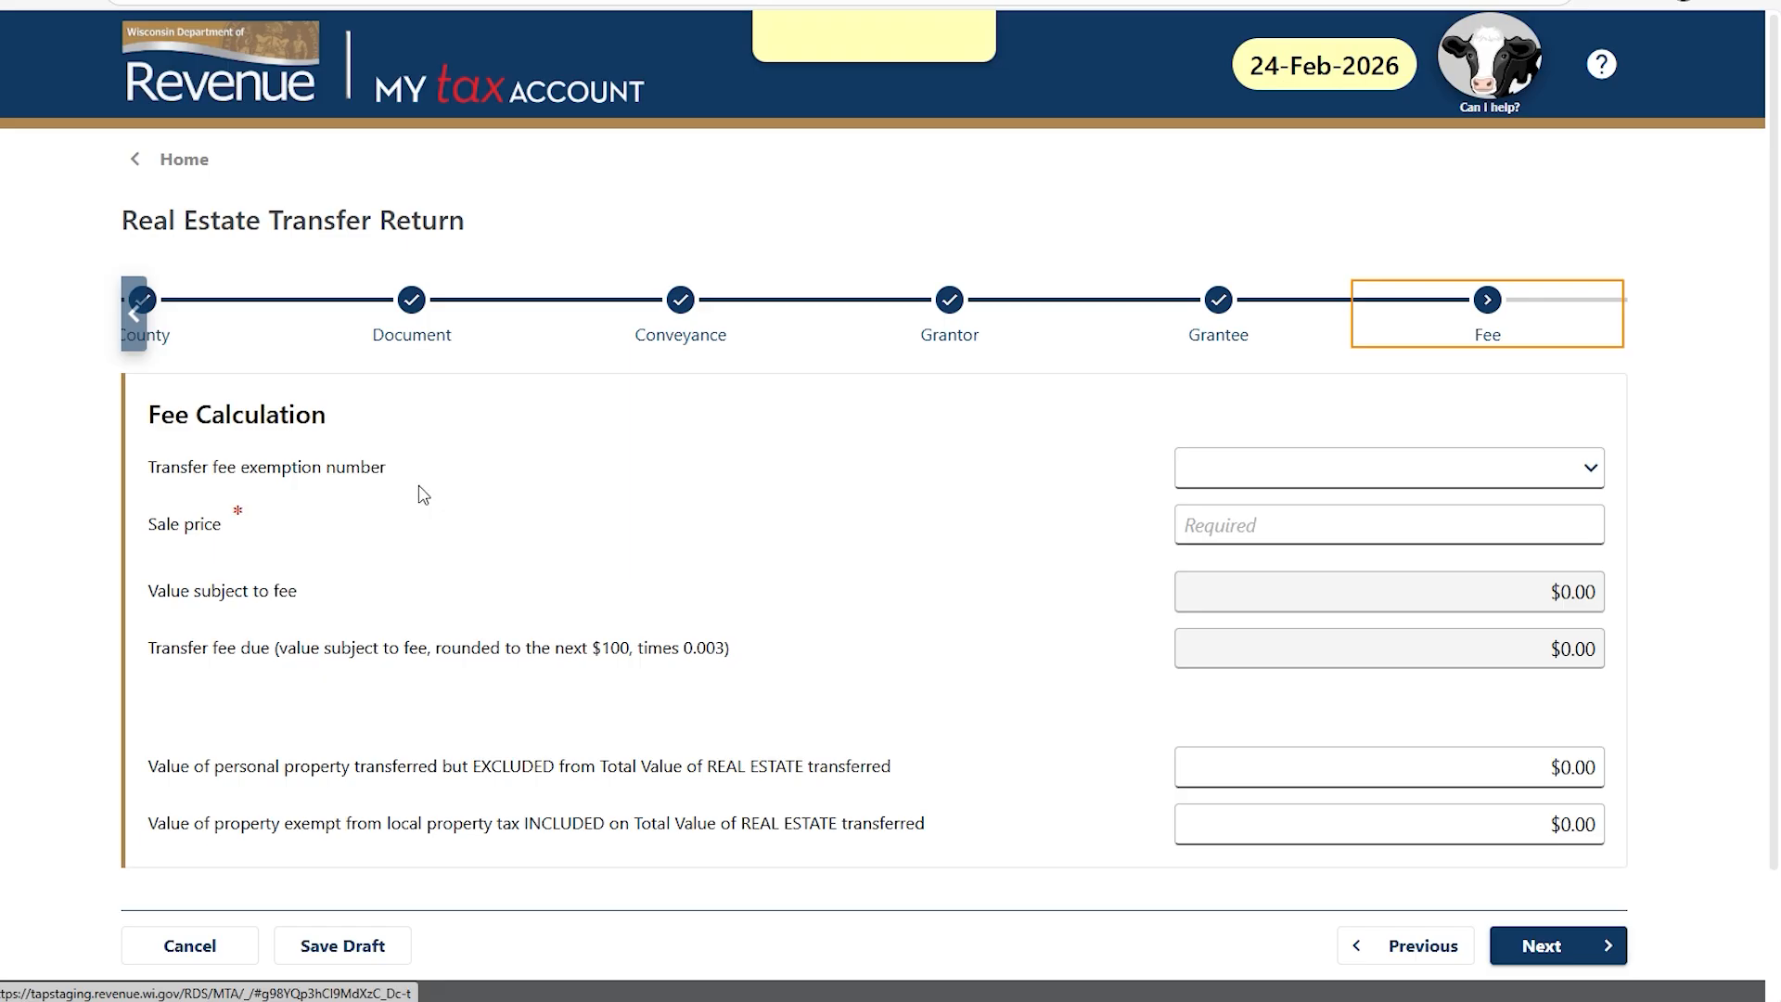
pyautogui.click(1592, 470)
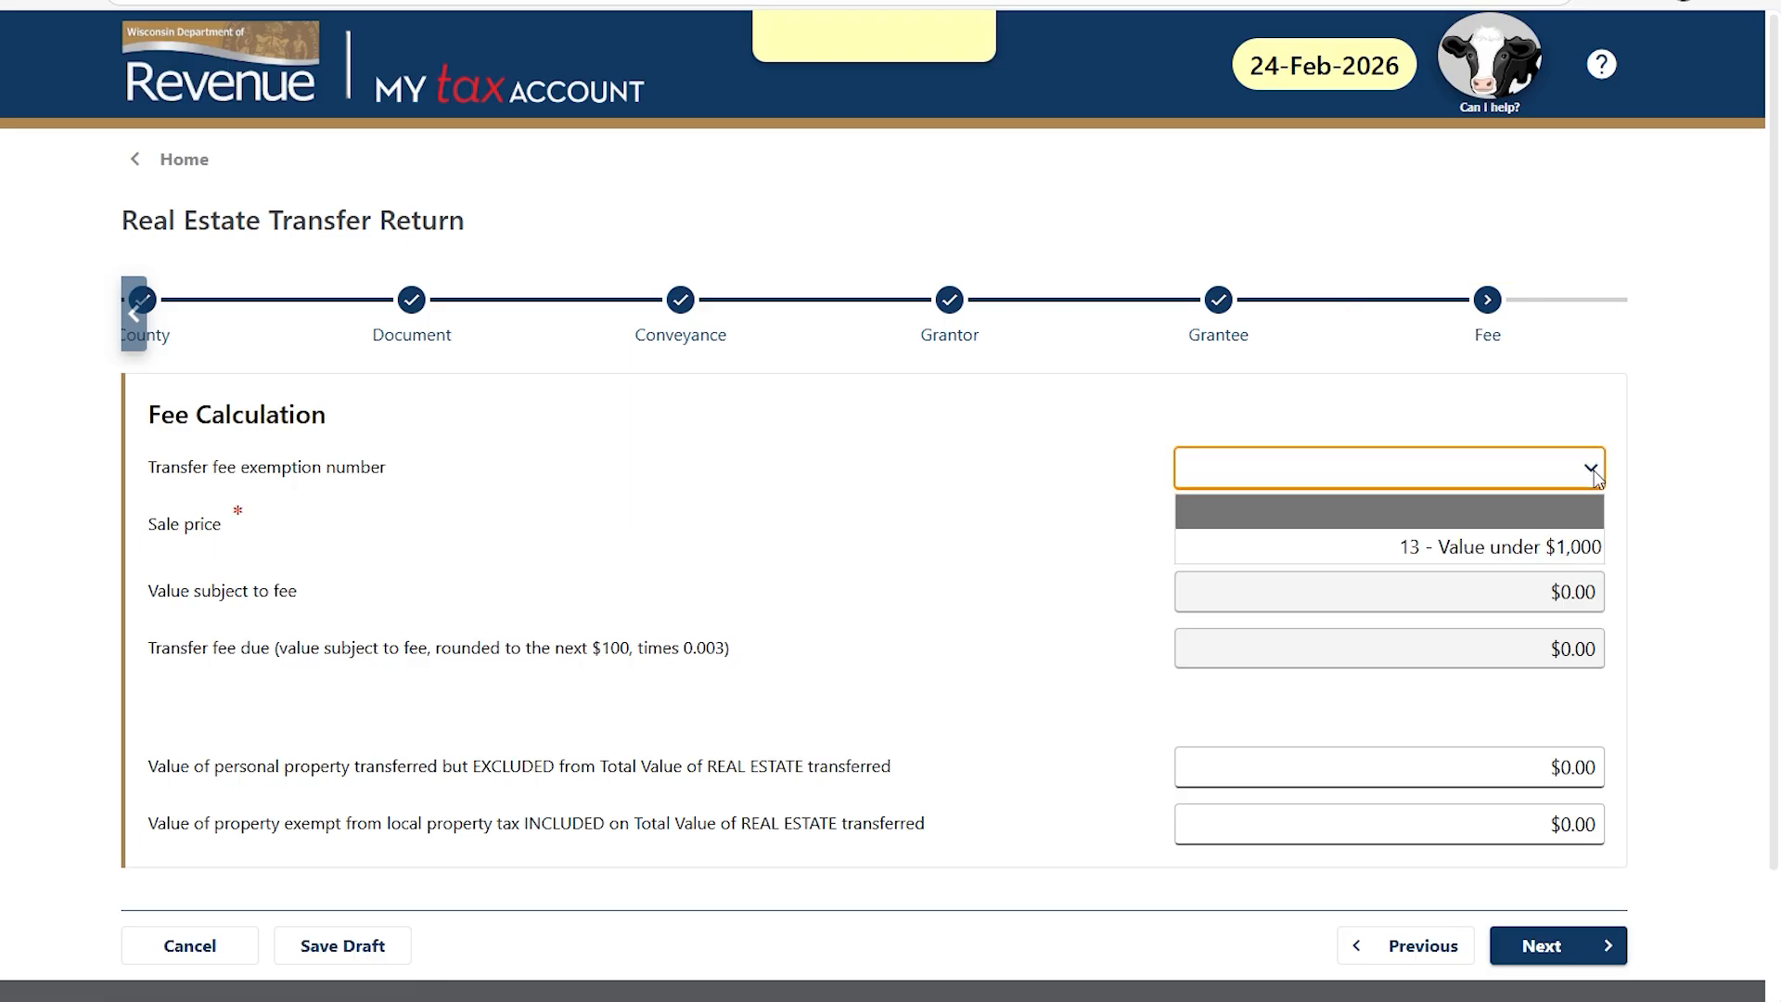
pyautogui.press('Down')
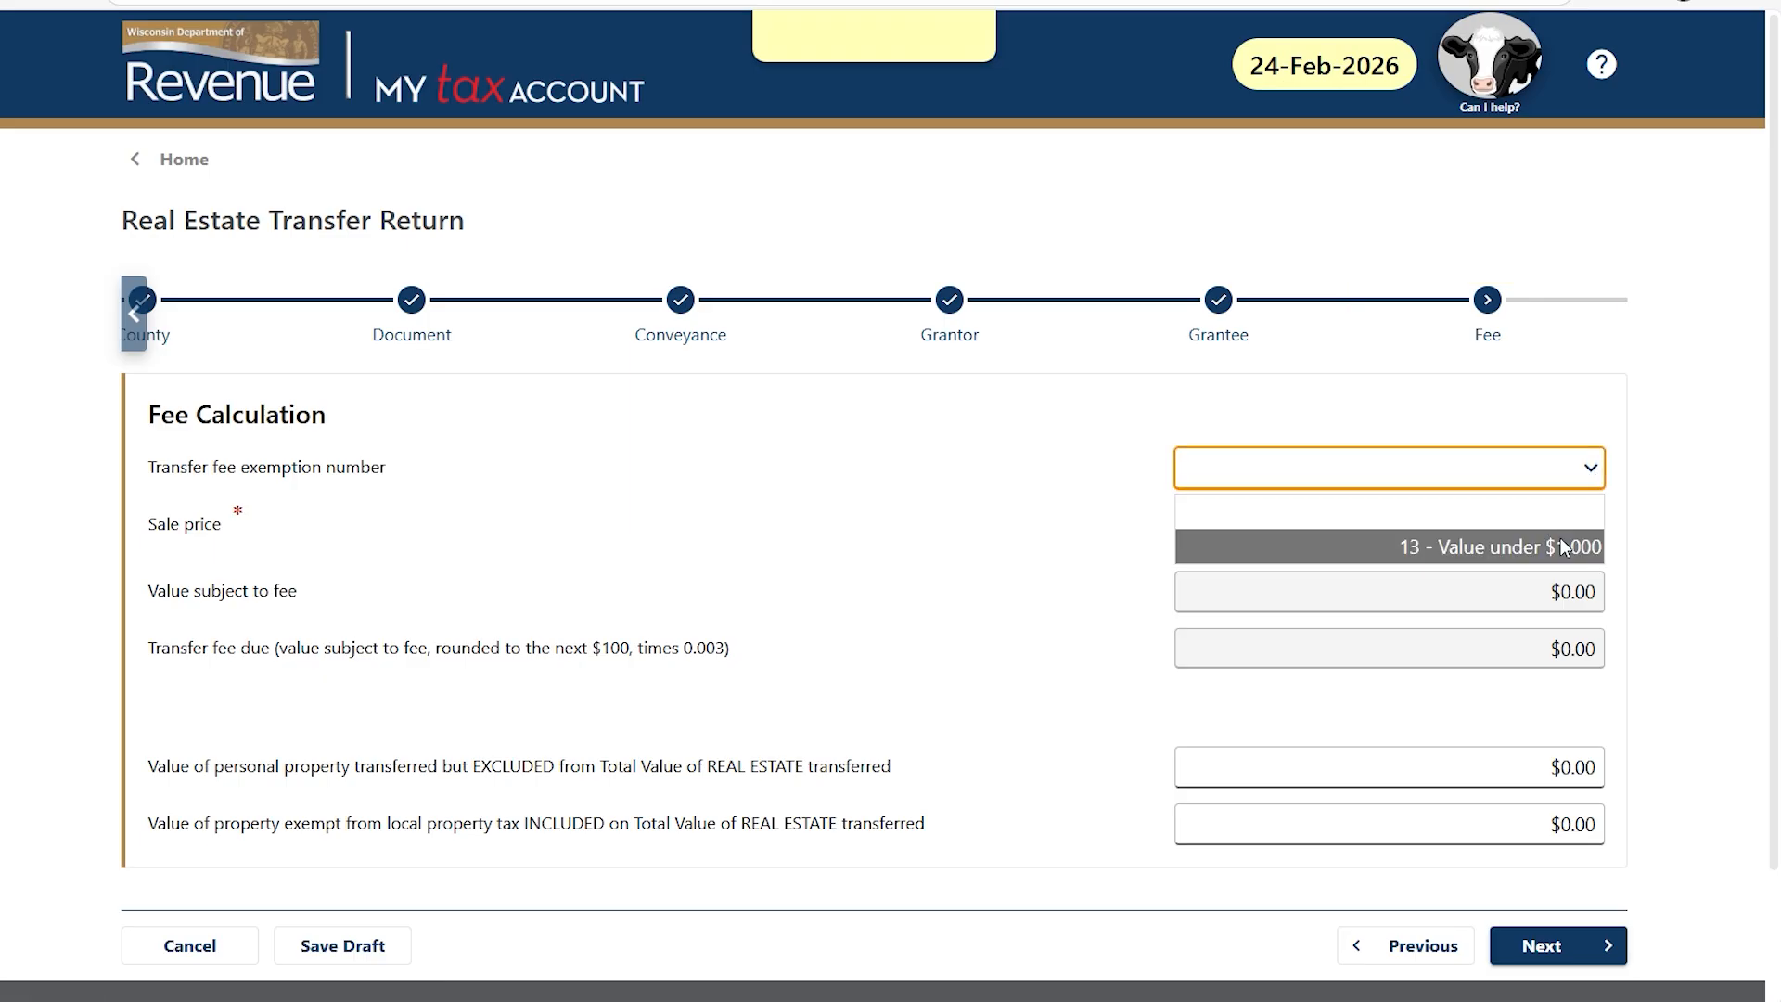
pyautogui.press('Return')
pyautogui.click(1592, 475)
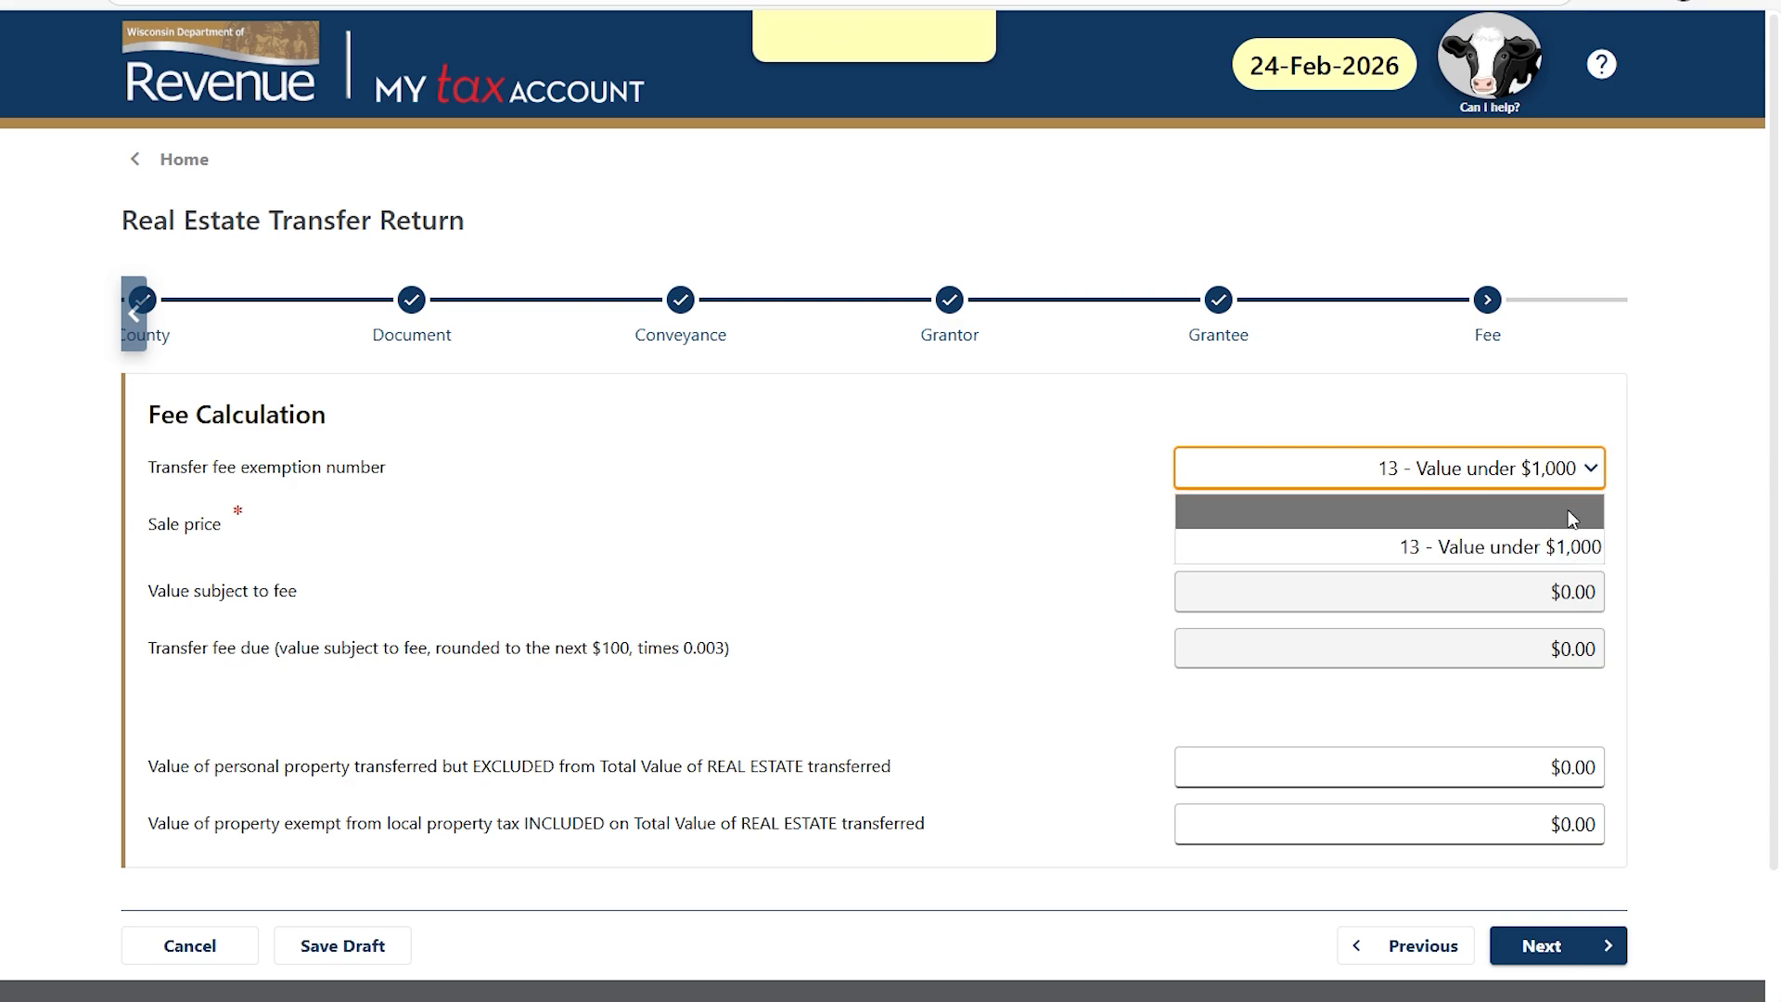
pyautogui.click(1593, 502)
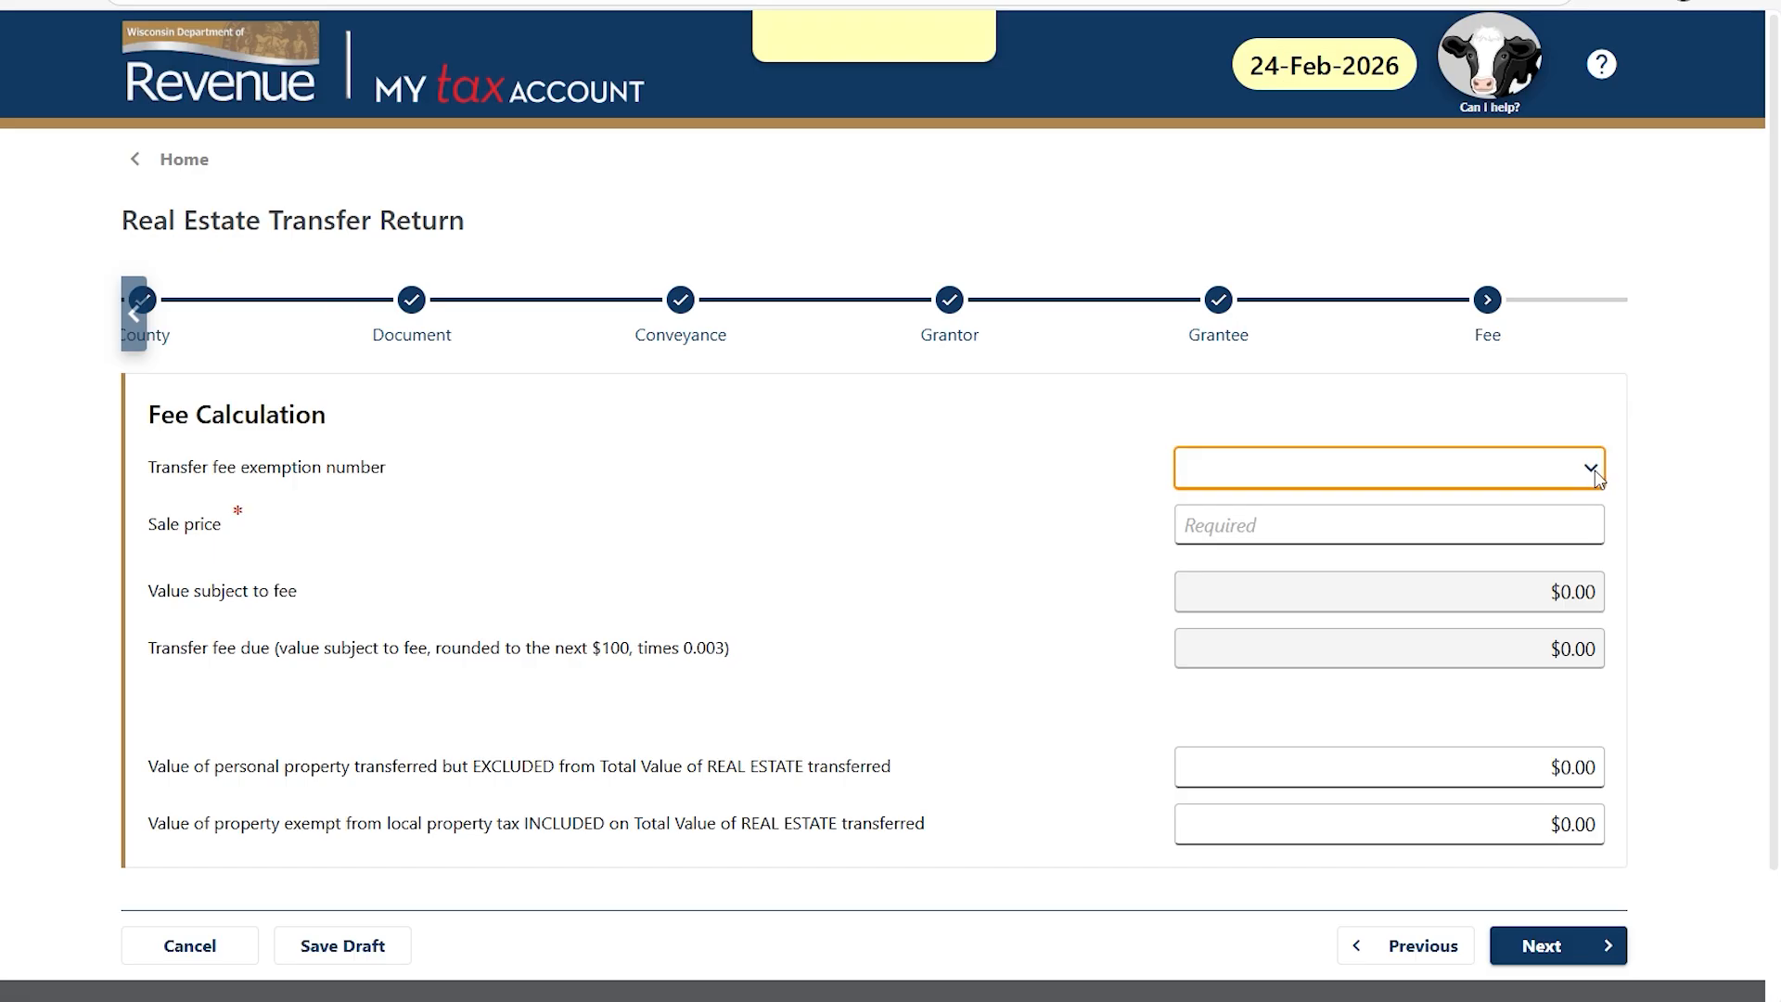
# Enter a $425,000 sale price, giving a $1,275.00 transfer fee, and continue to Parcel.
pyautogui.click(1527, 520)
pyautogui.write('425000')
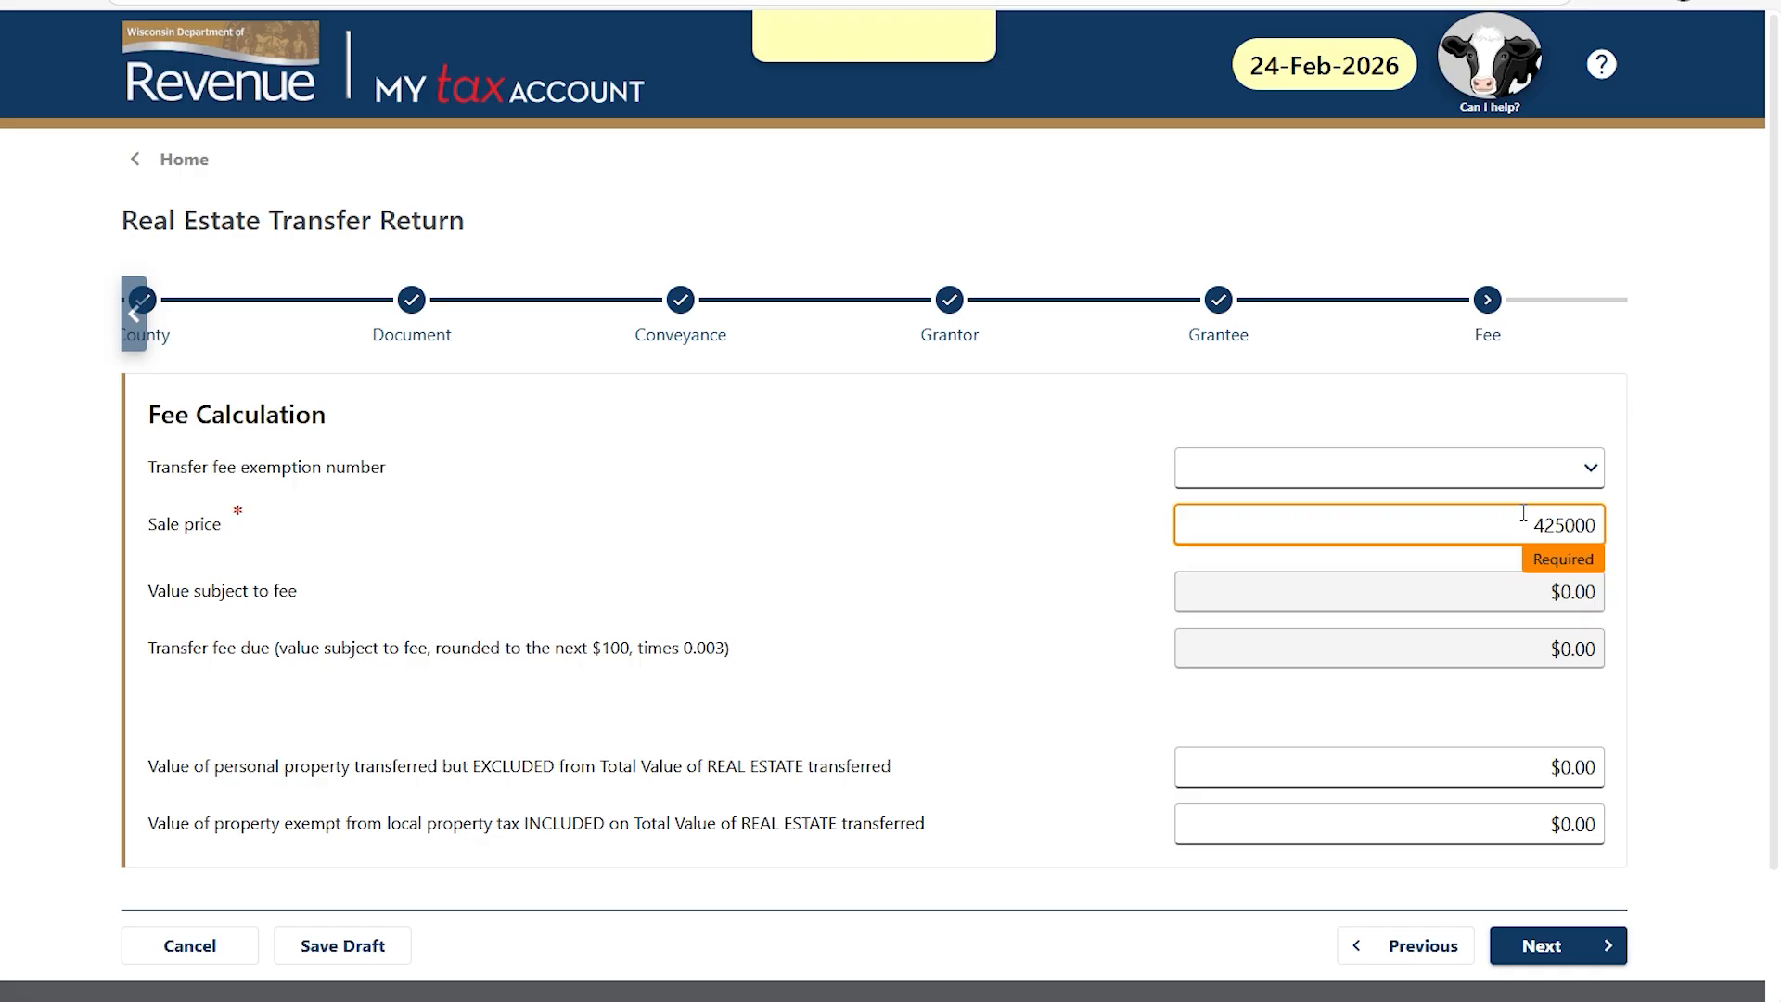
pyautogui.press('Tab')
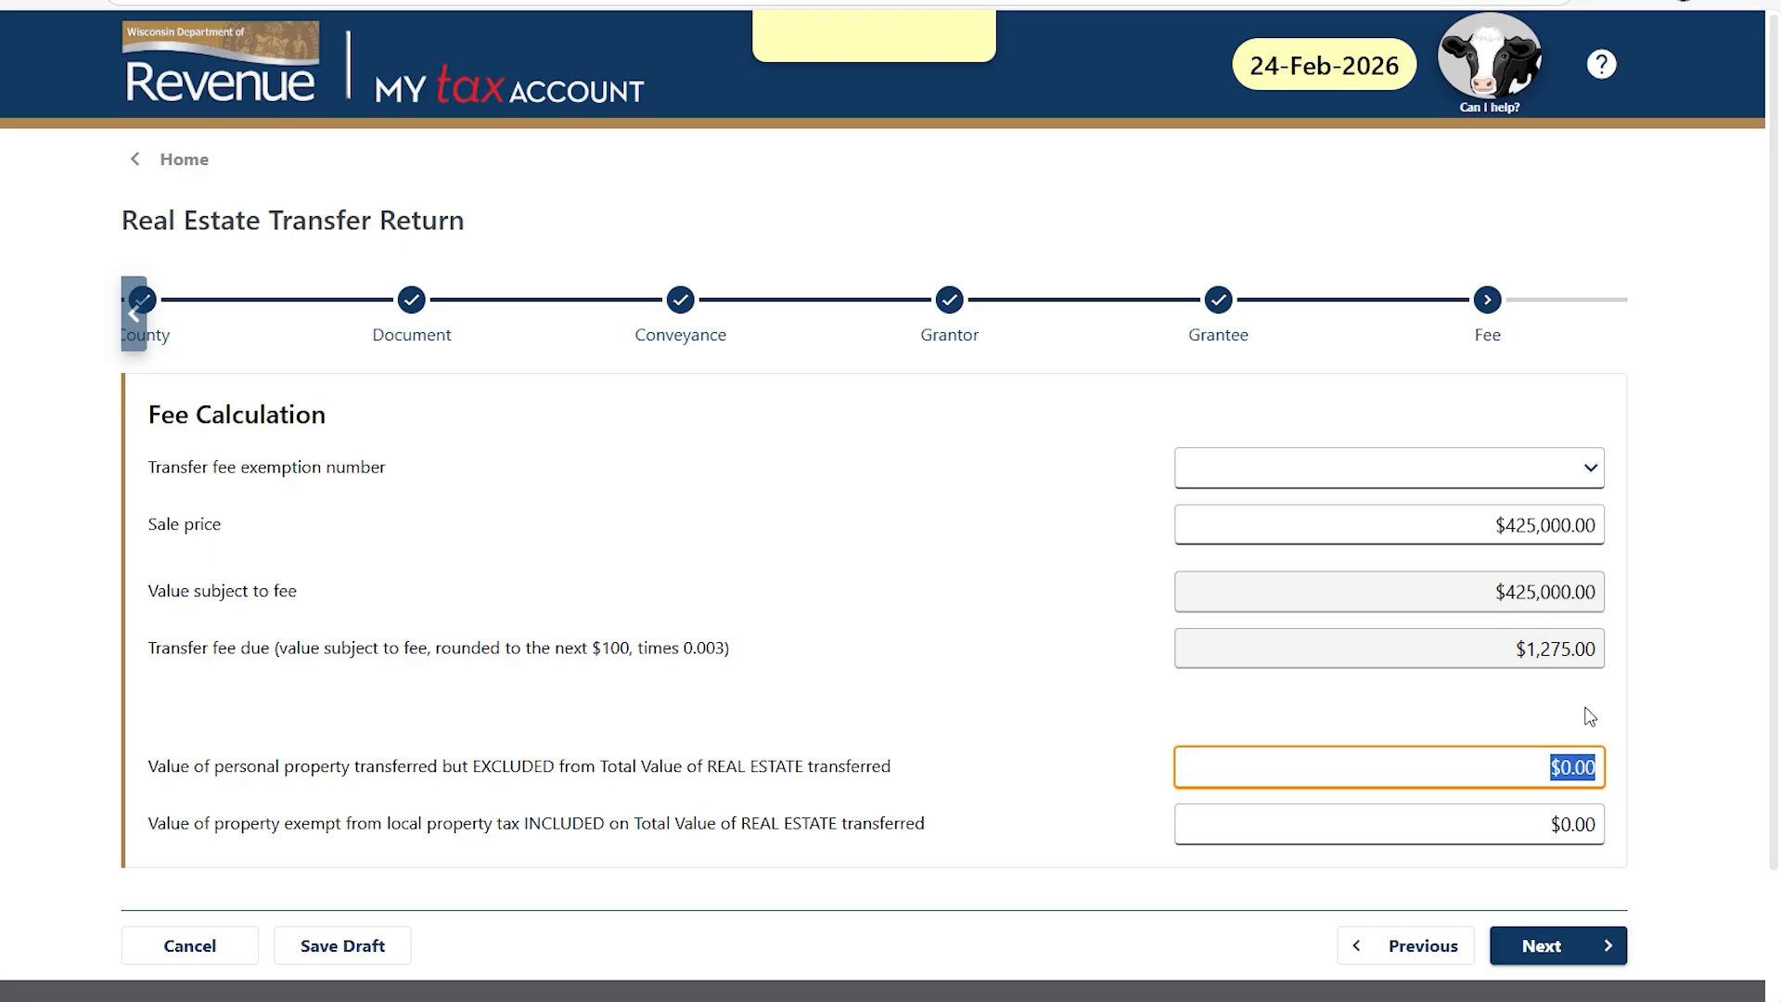
pyautogui.click(1519, 819)
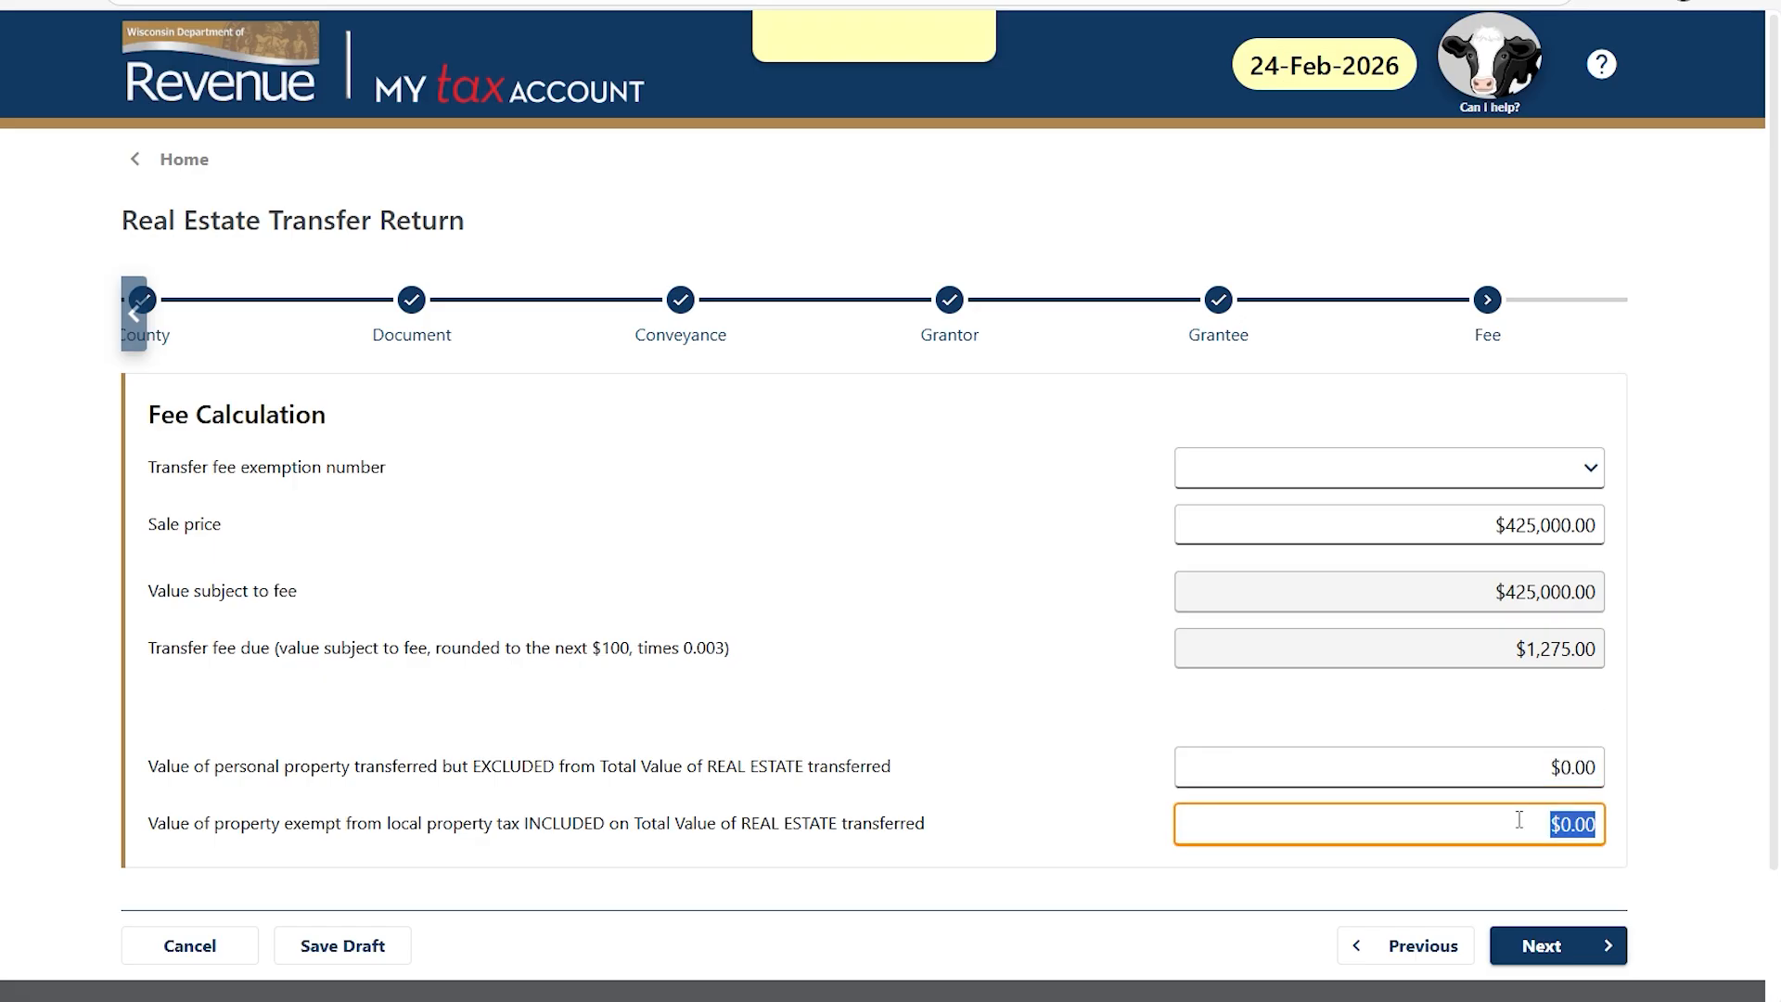
pyautogui.click(1521, 766)
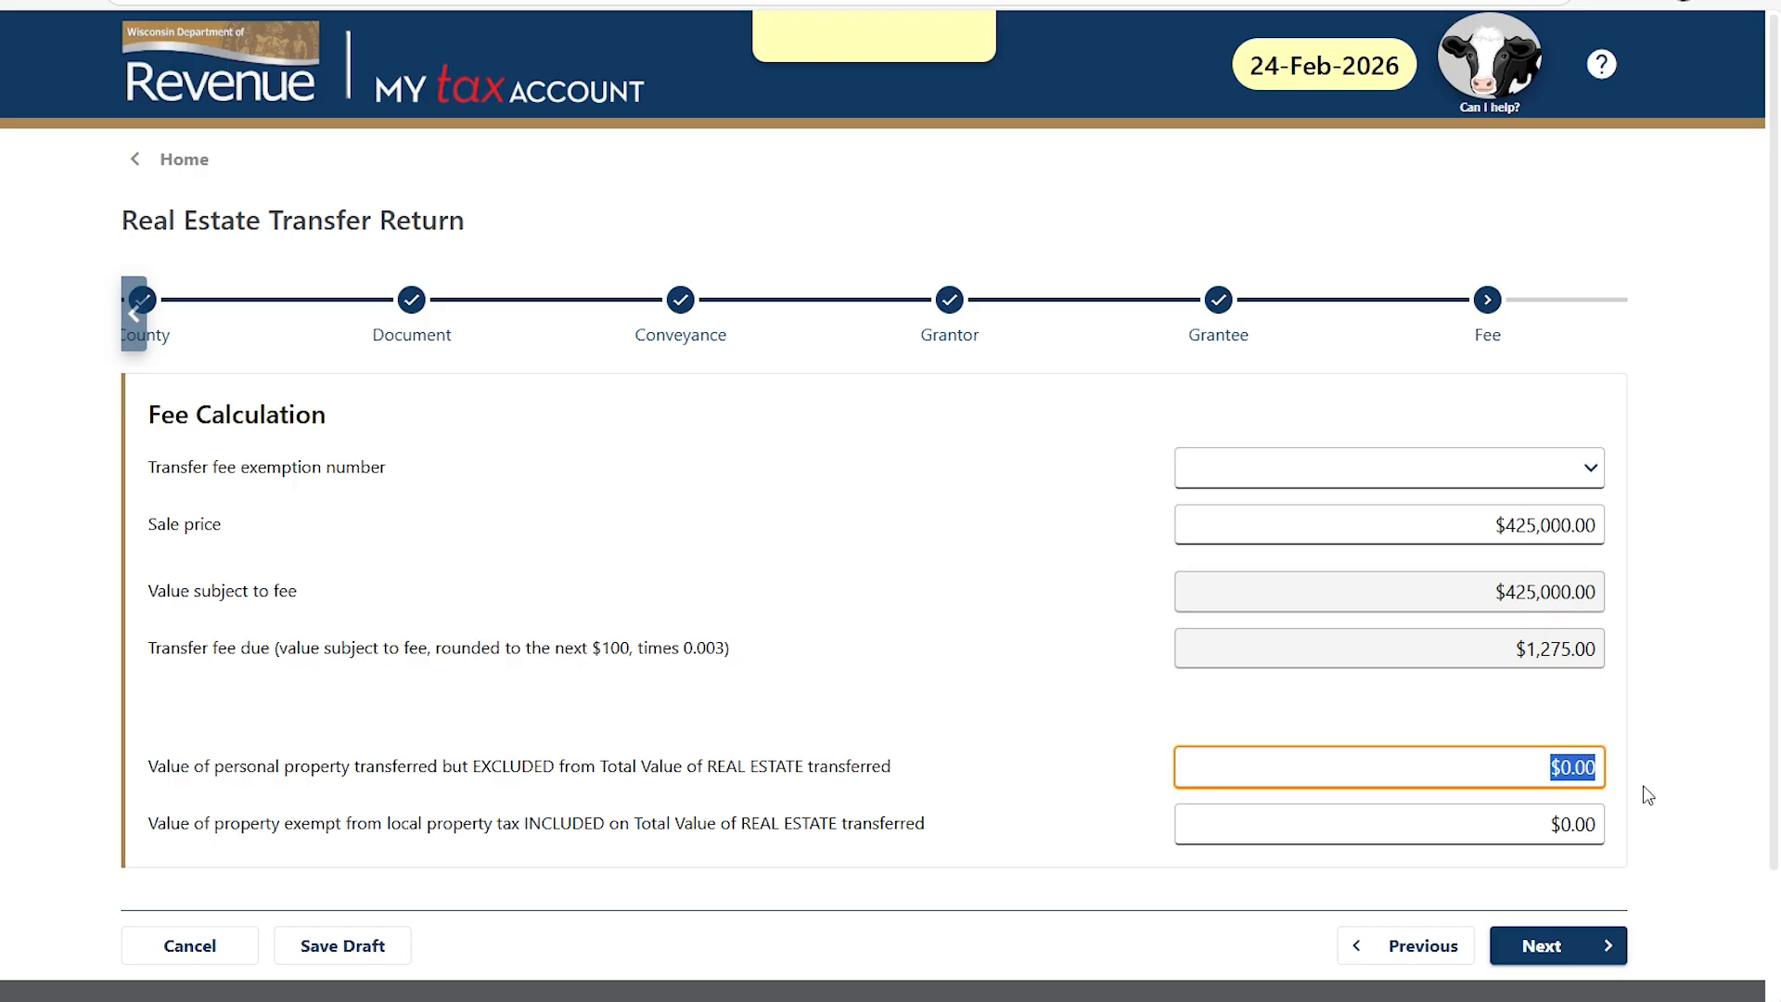
pyautogui.click(1561, 948)
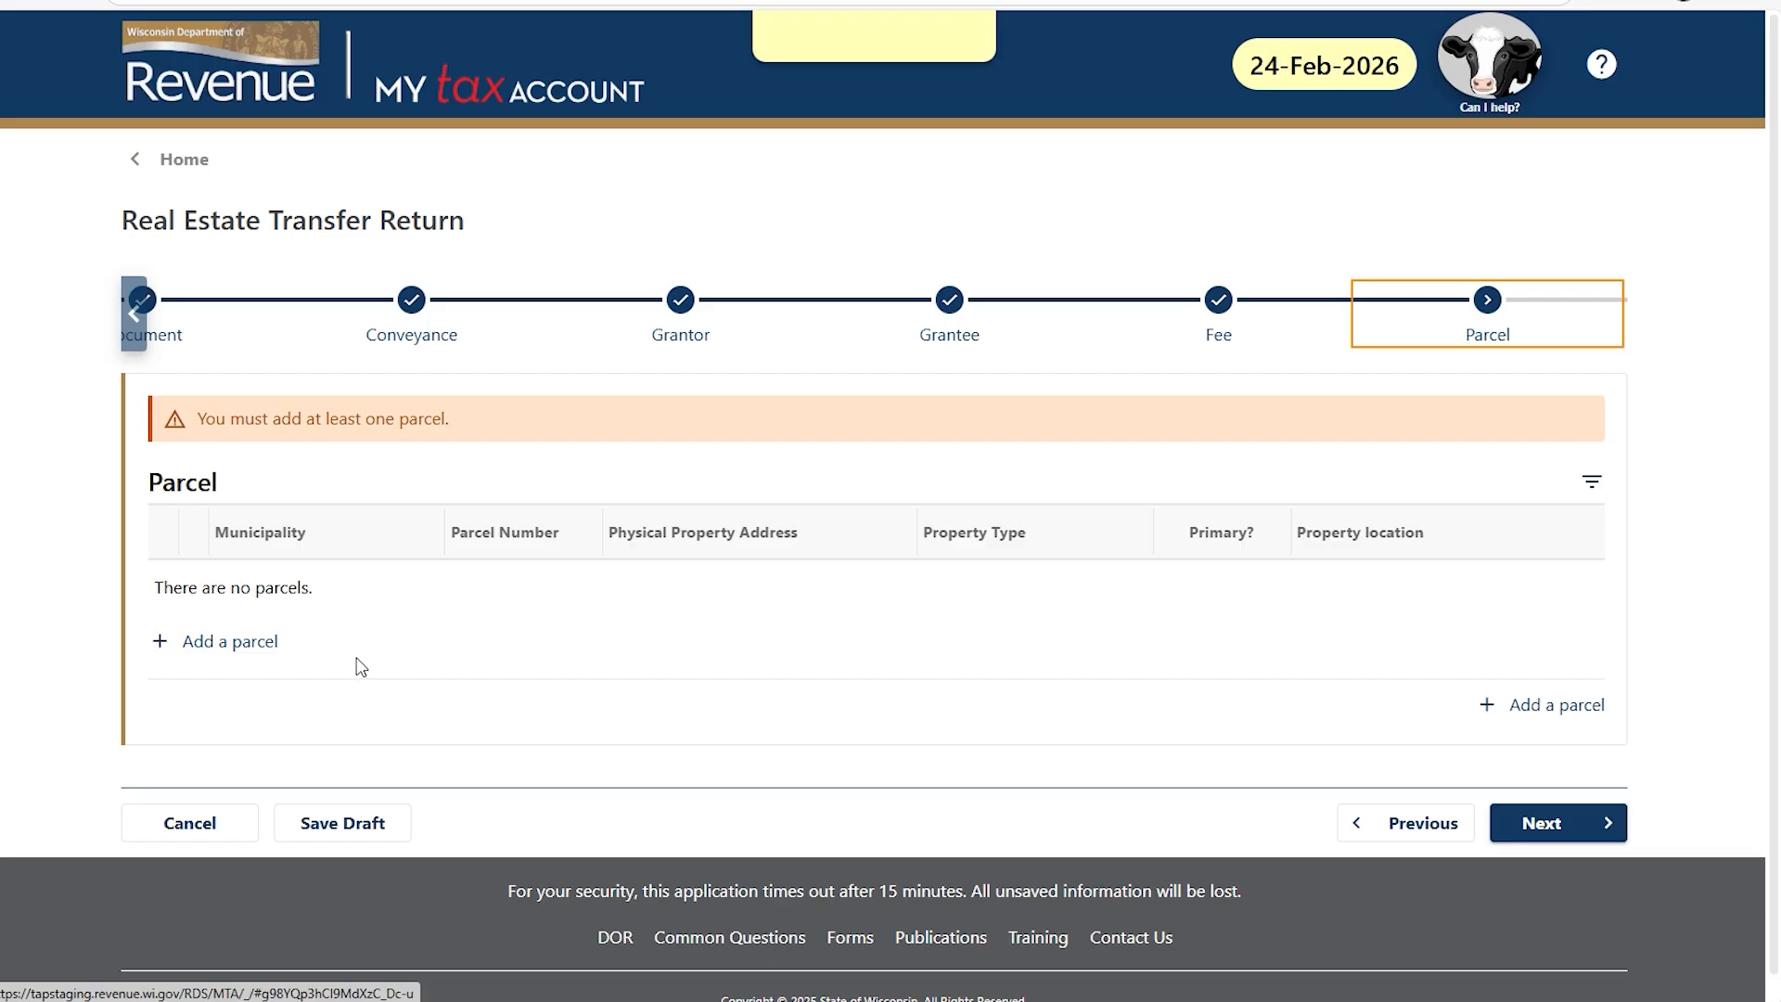
# Start a new parcel in Allouez, Village of, transferring the entire parcel AL-5432.
pyautogui.click(215, 647)
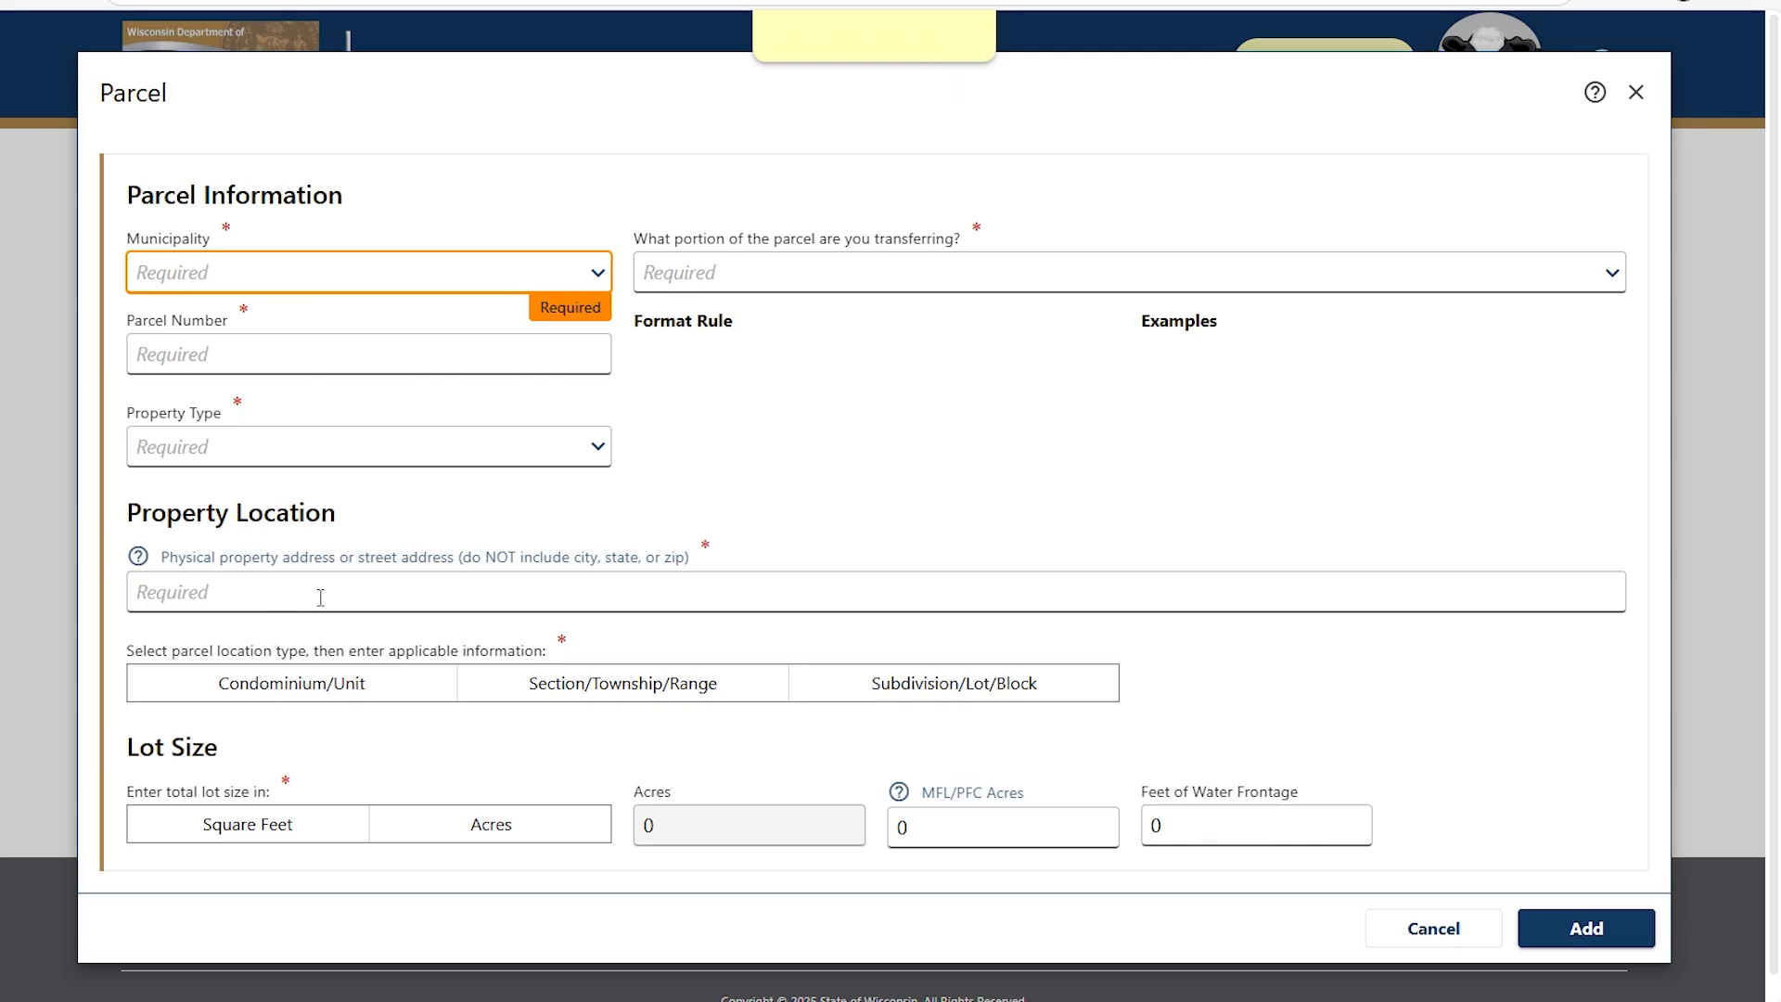
pyautogui.click(599, 276)
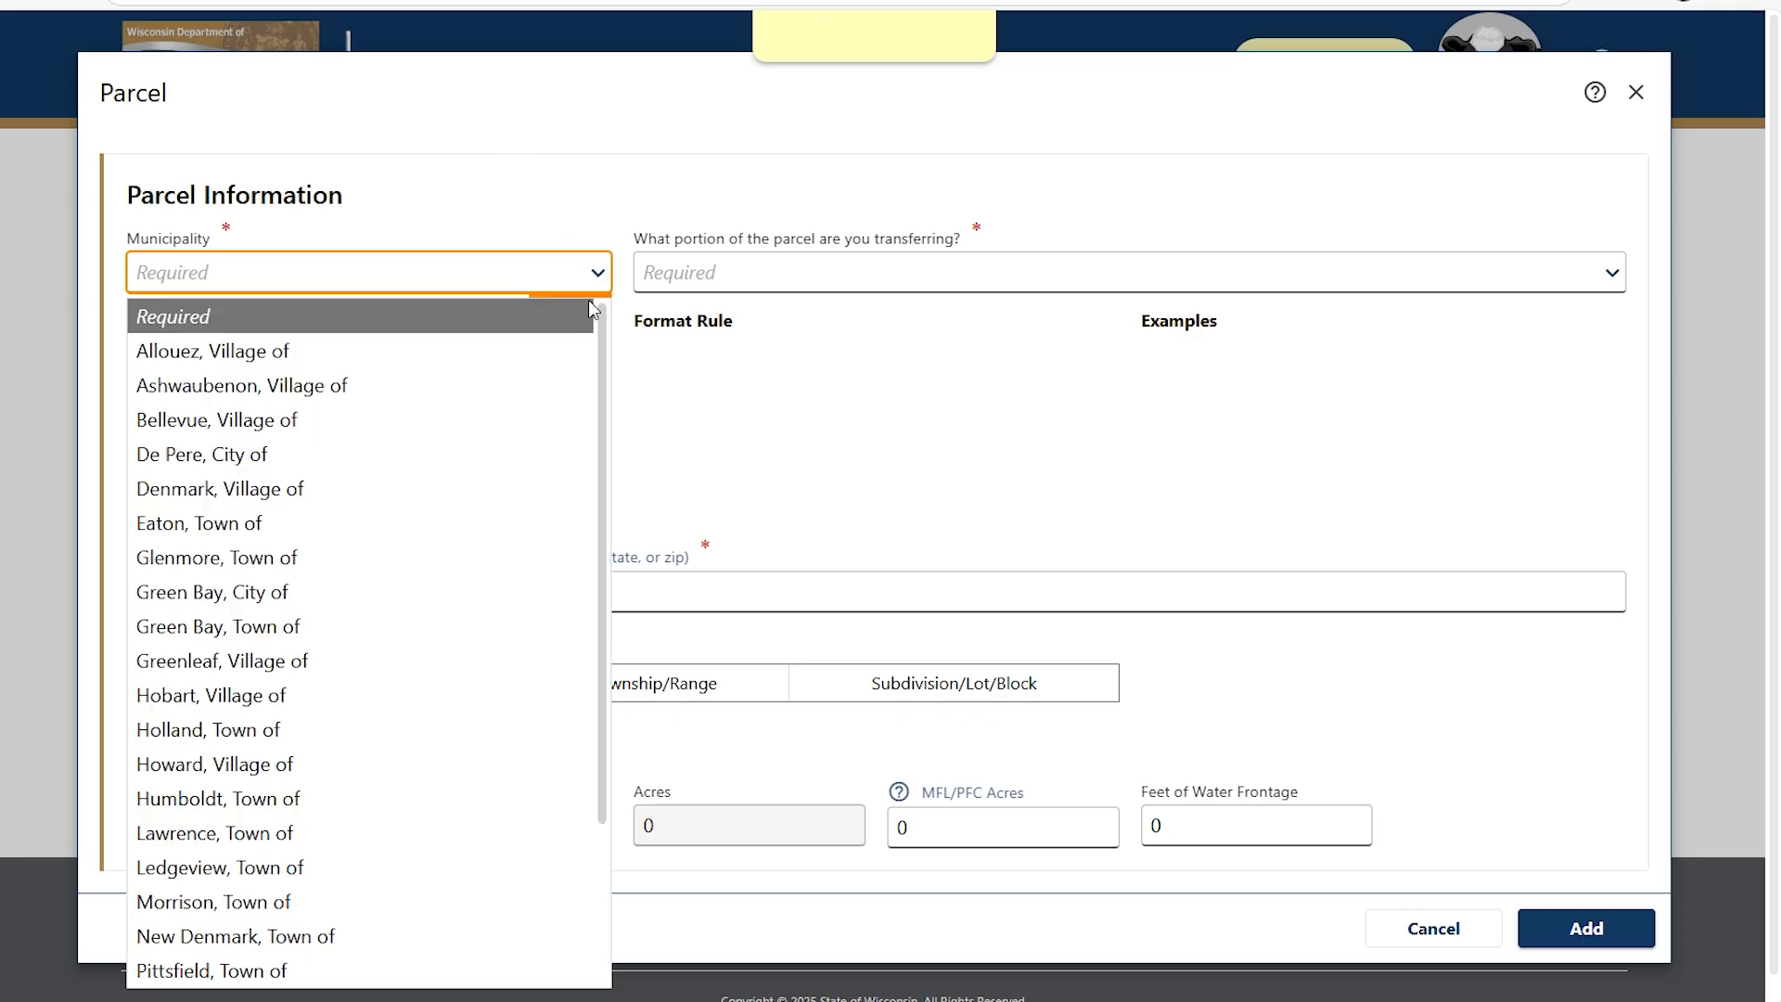
pyautogui.click(561, 346)
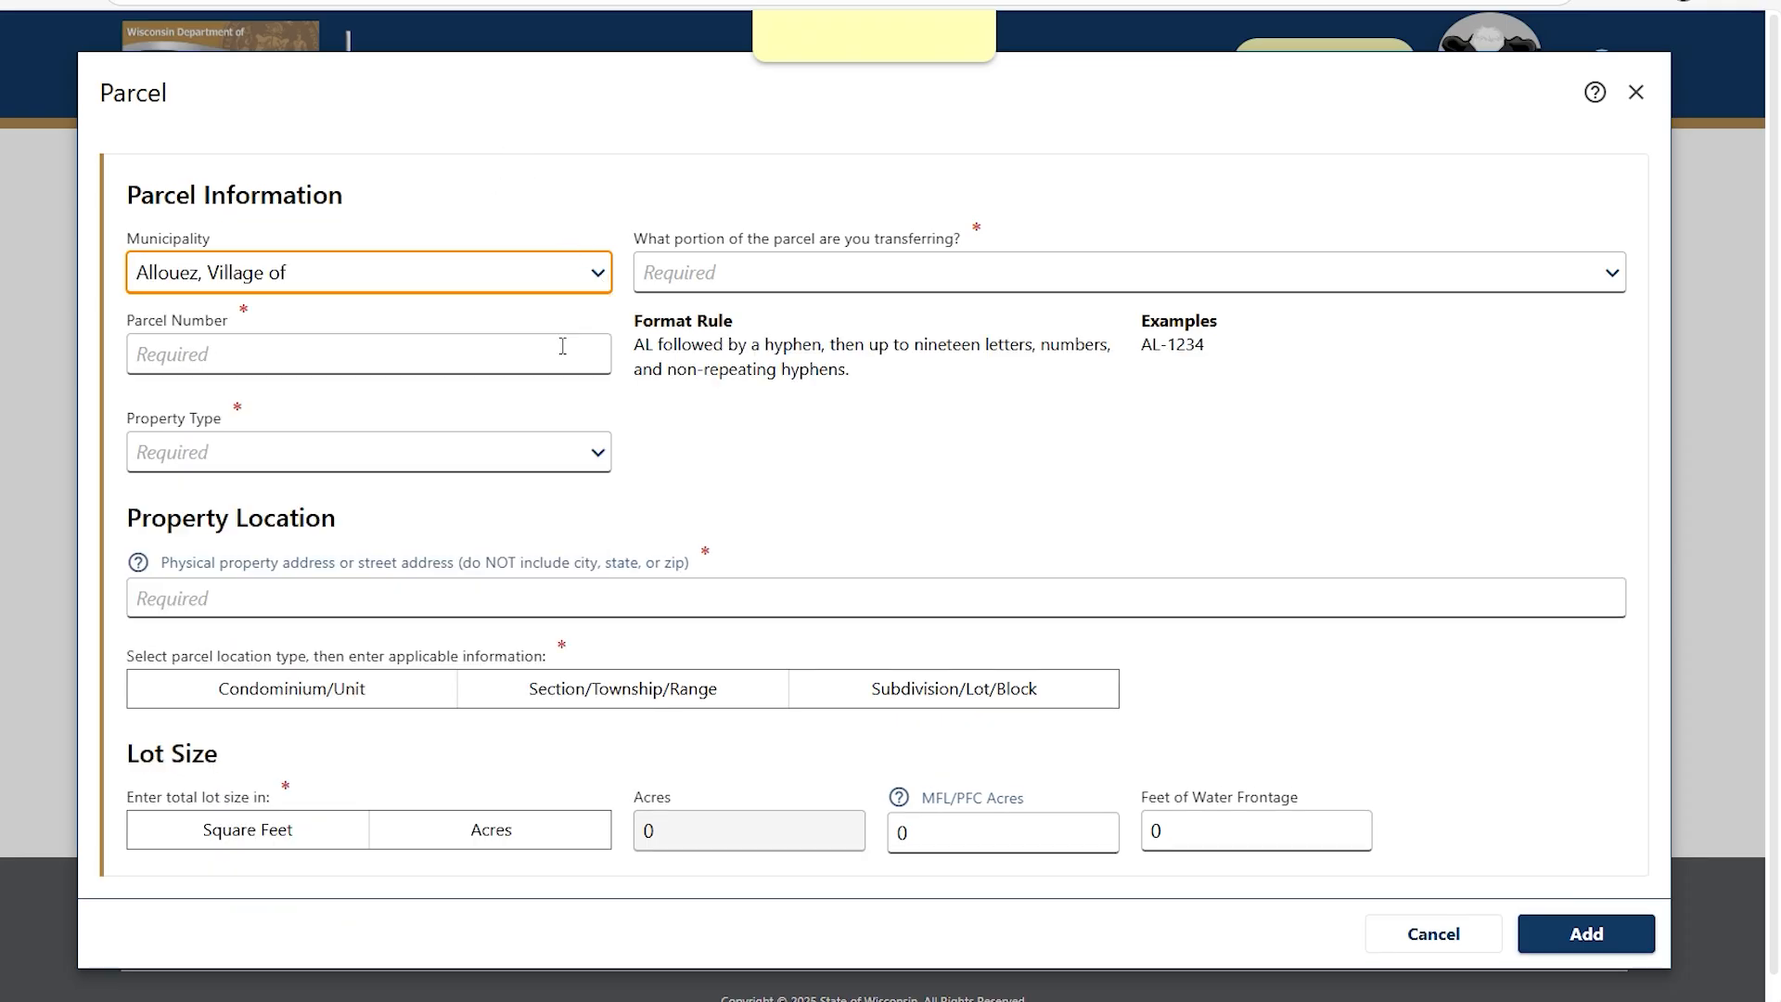
pyautogui.click(703, 269)
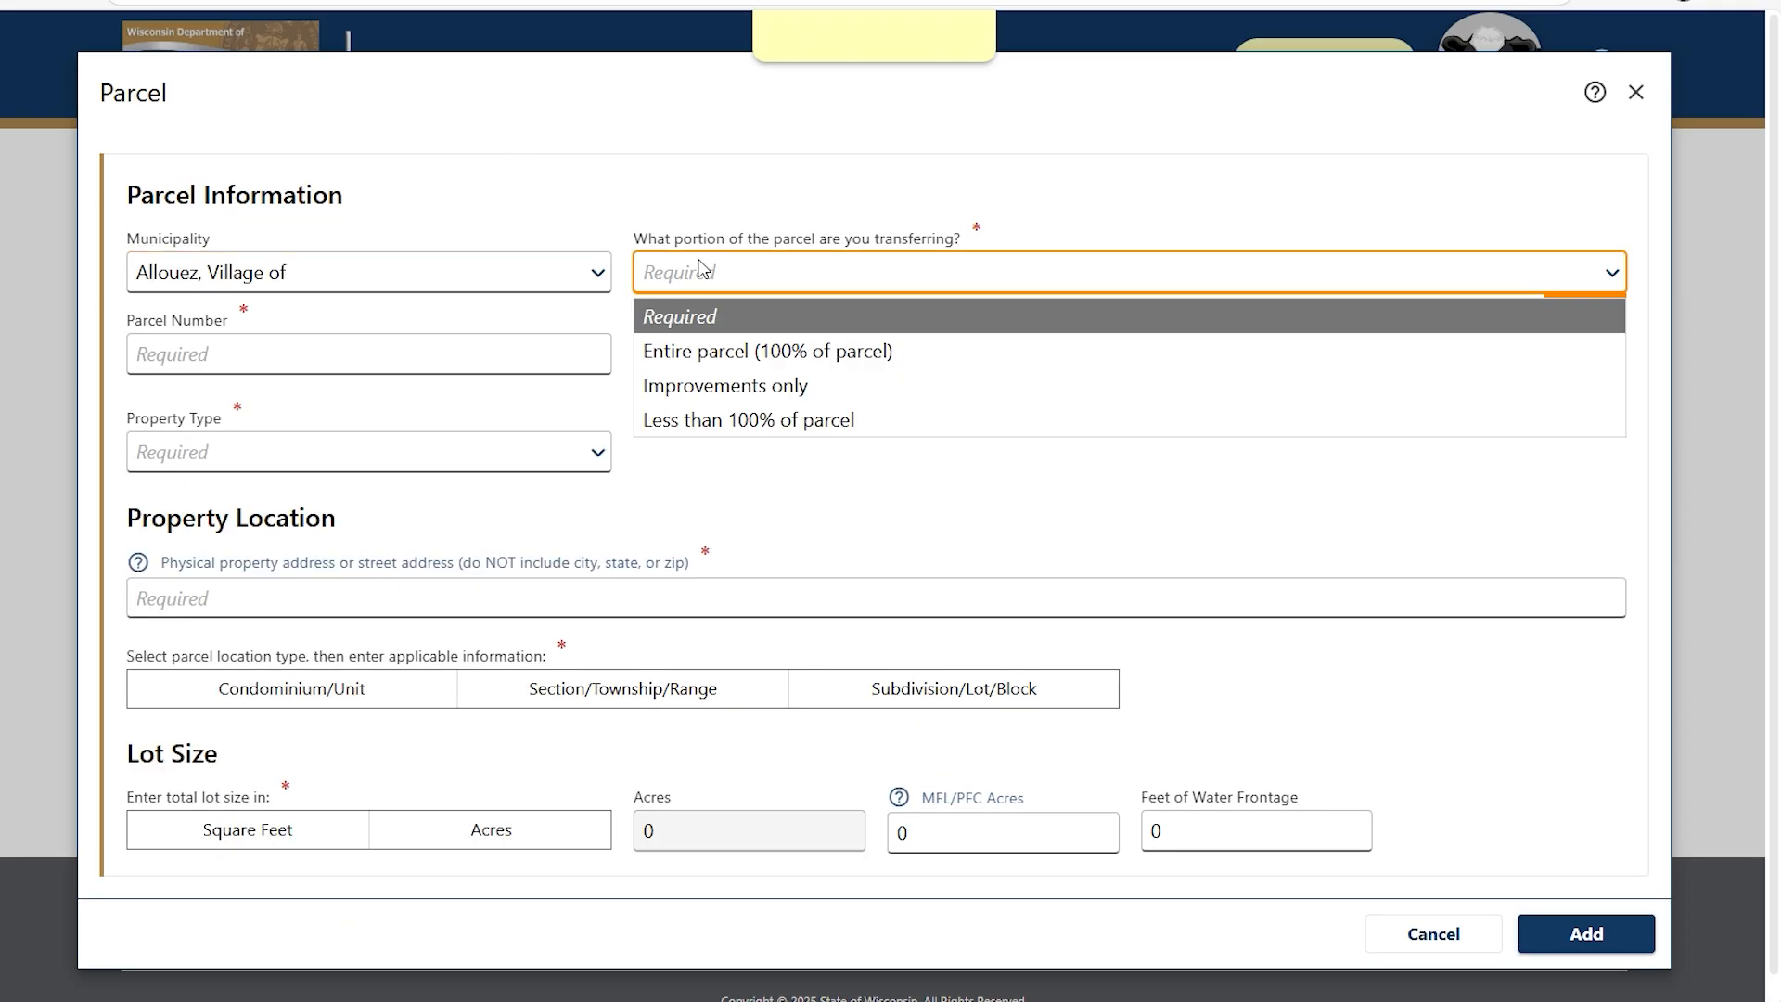
pyautogui.click(706, 351)
pyautogui.click(528, 343)
pyautogui.write('AL-5432')
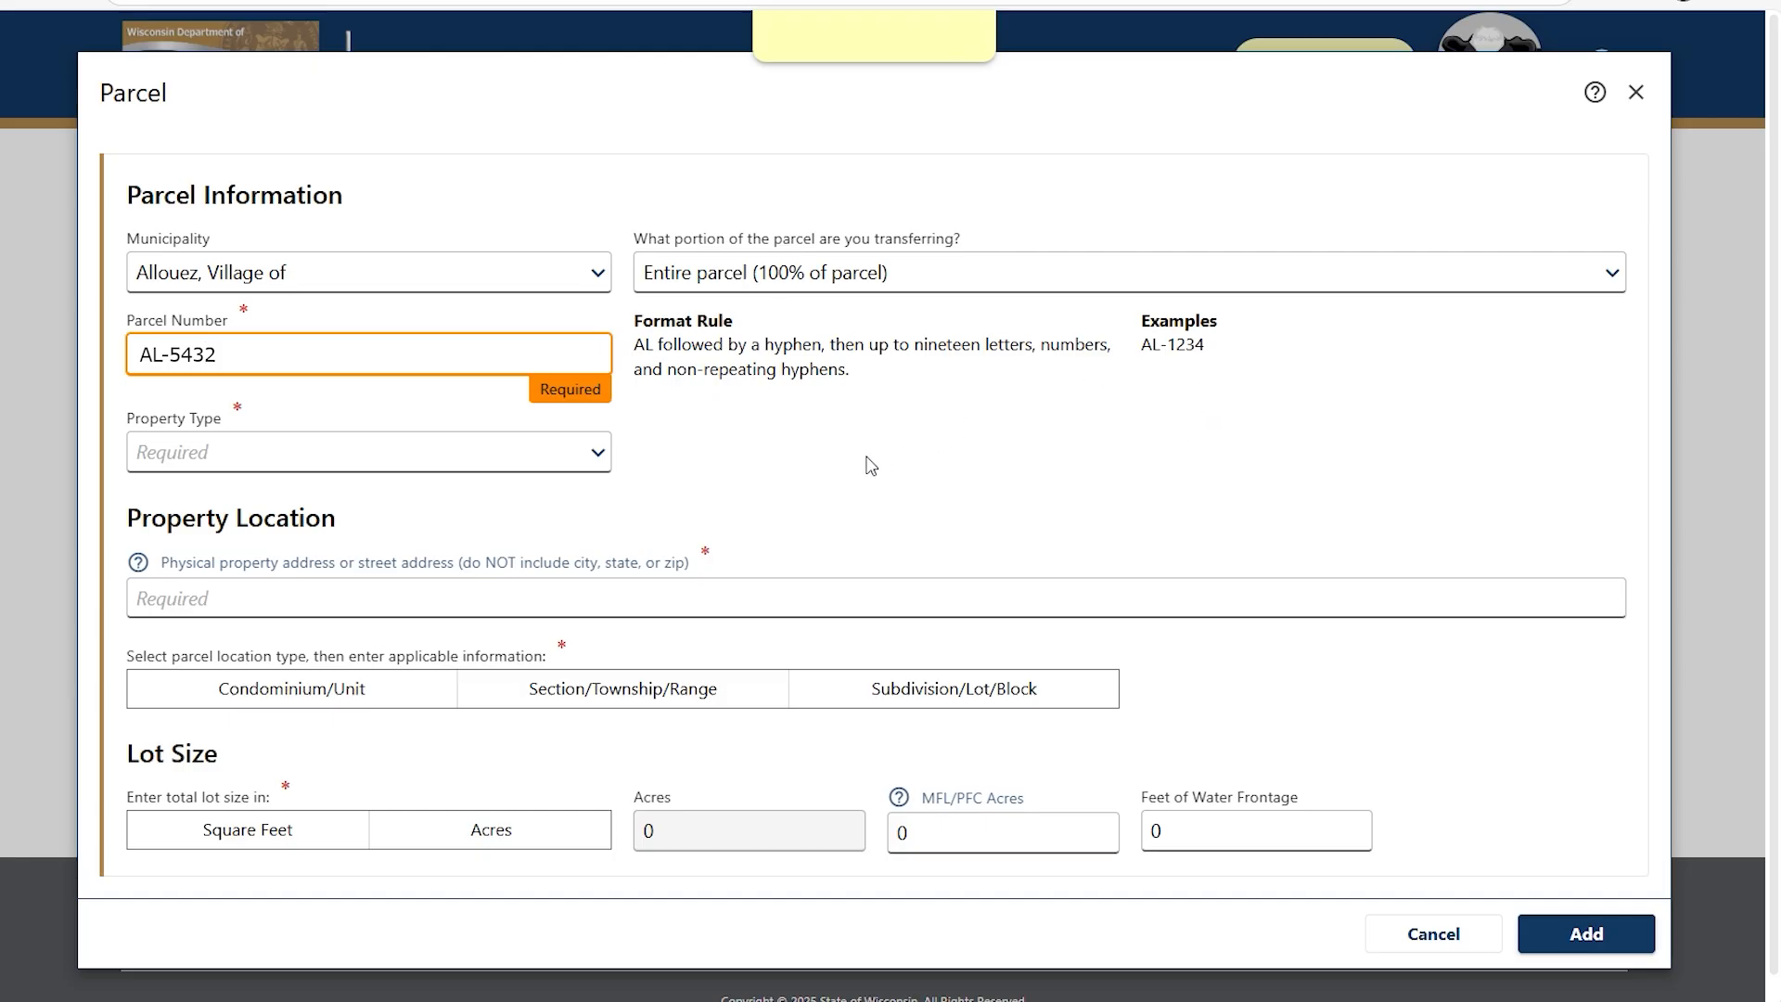
# Set Land and buildings/improvements, Single family (Class 1), primary residence, and the property address.
pyautogui.click(599, 454)
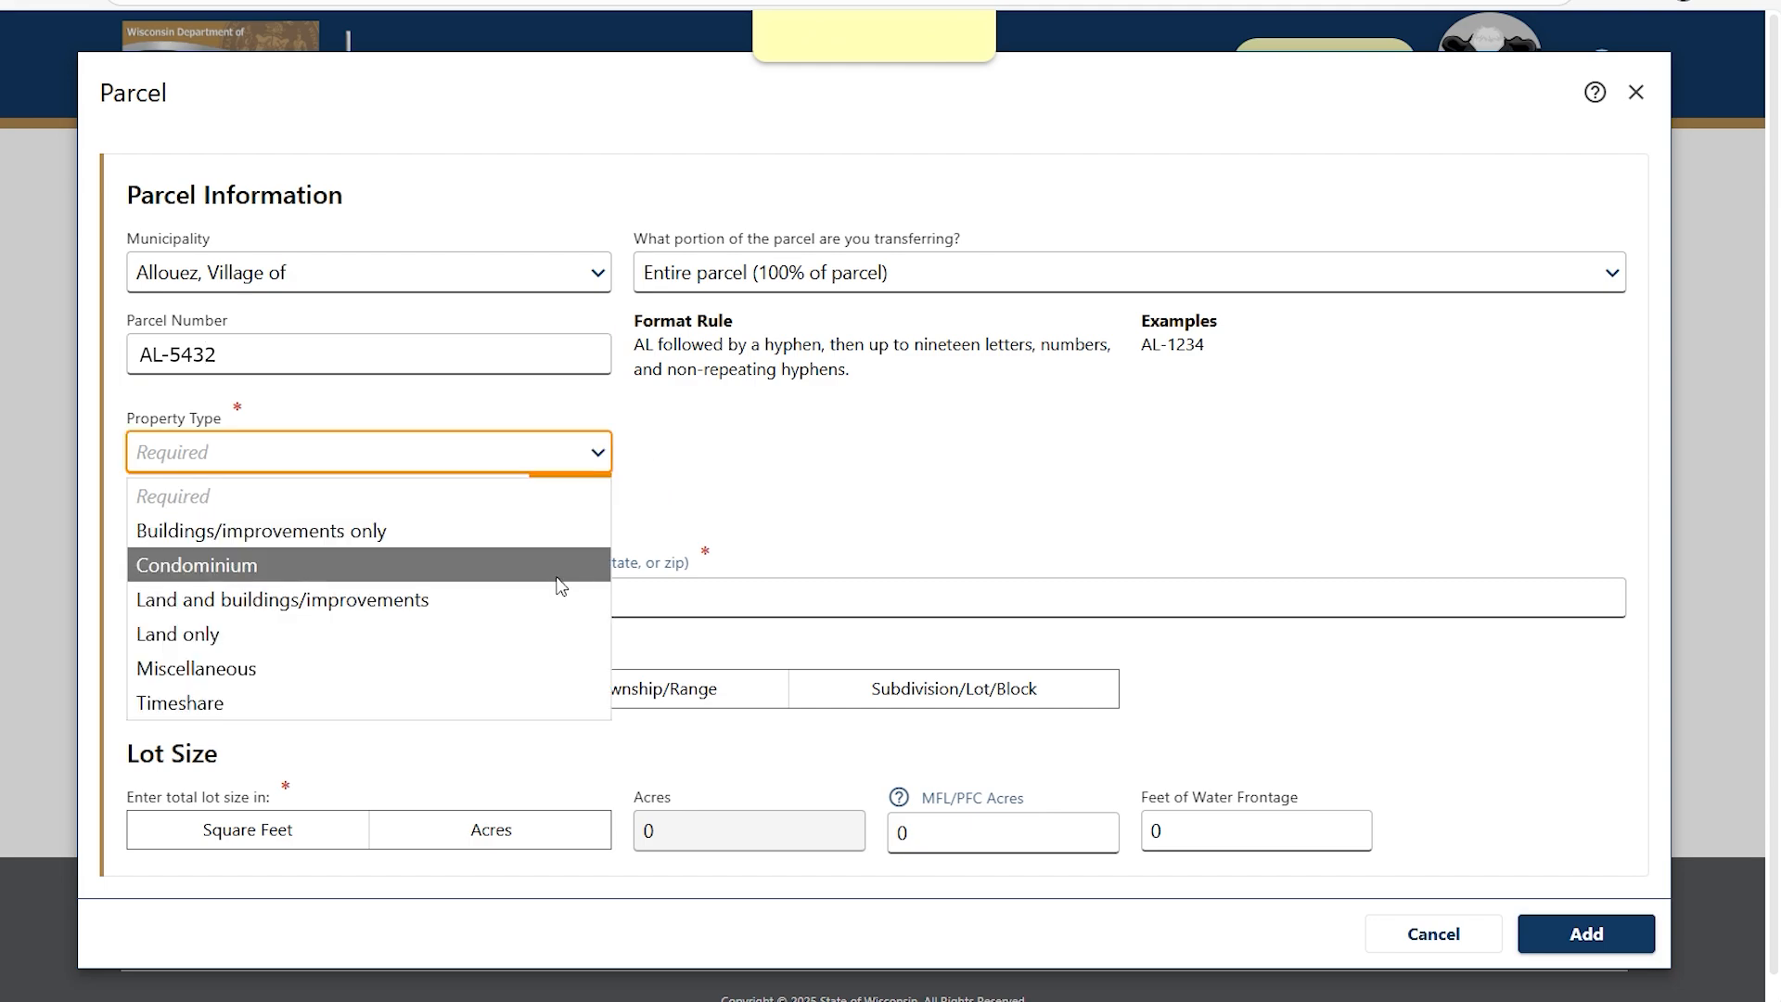
pyautogui.click(555, 599)
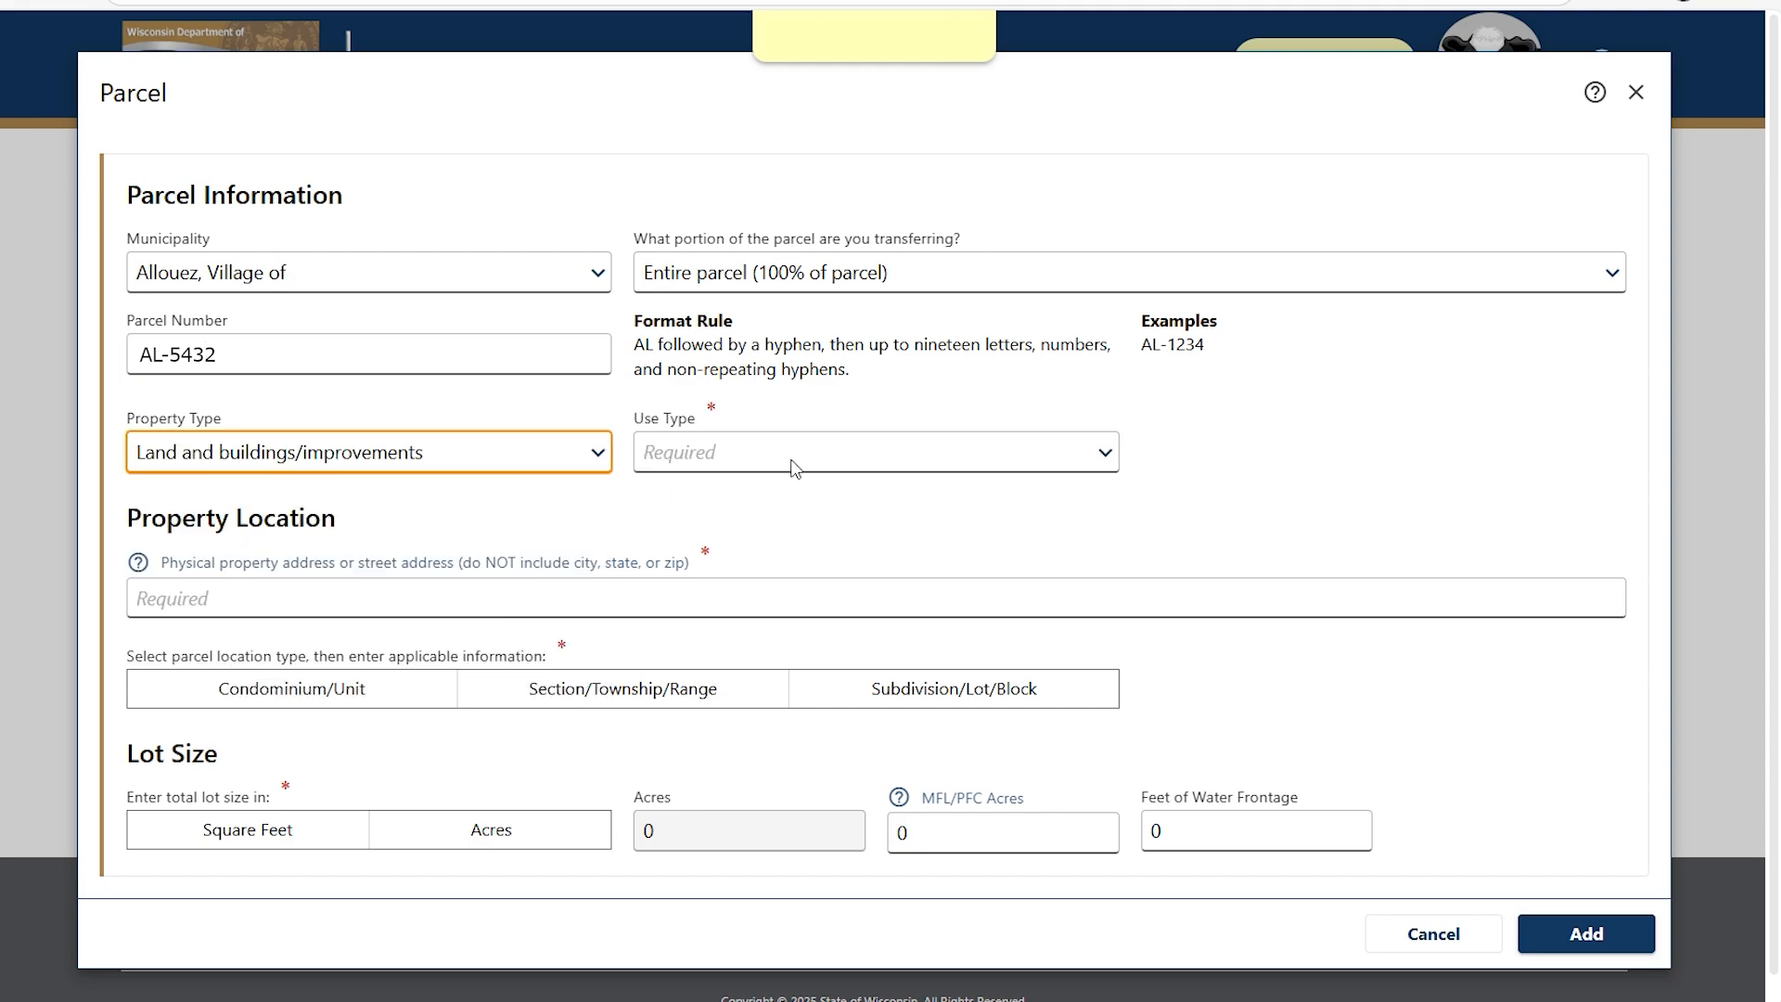
pyautogui.click(1104, 453)
pyautogui.click(1086, 532)
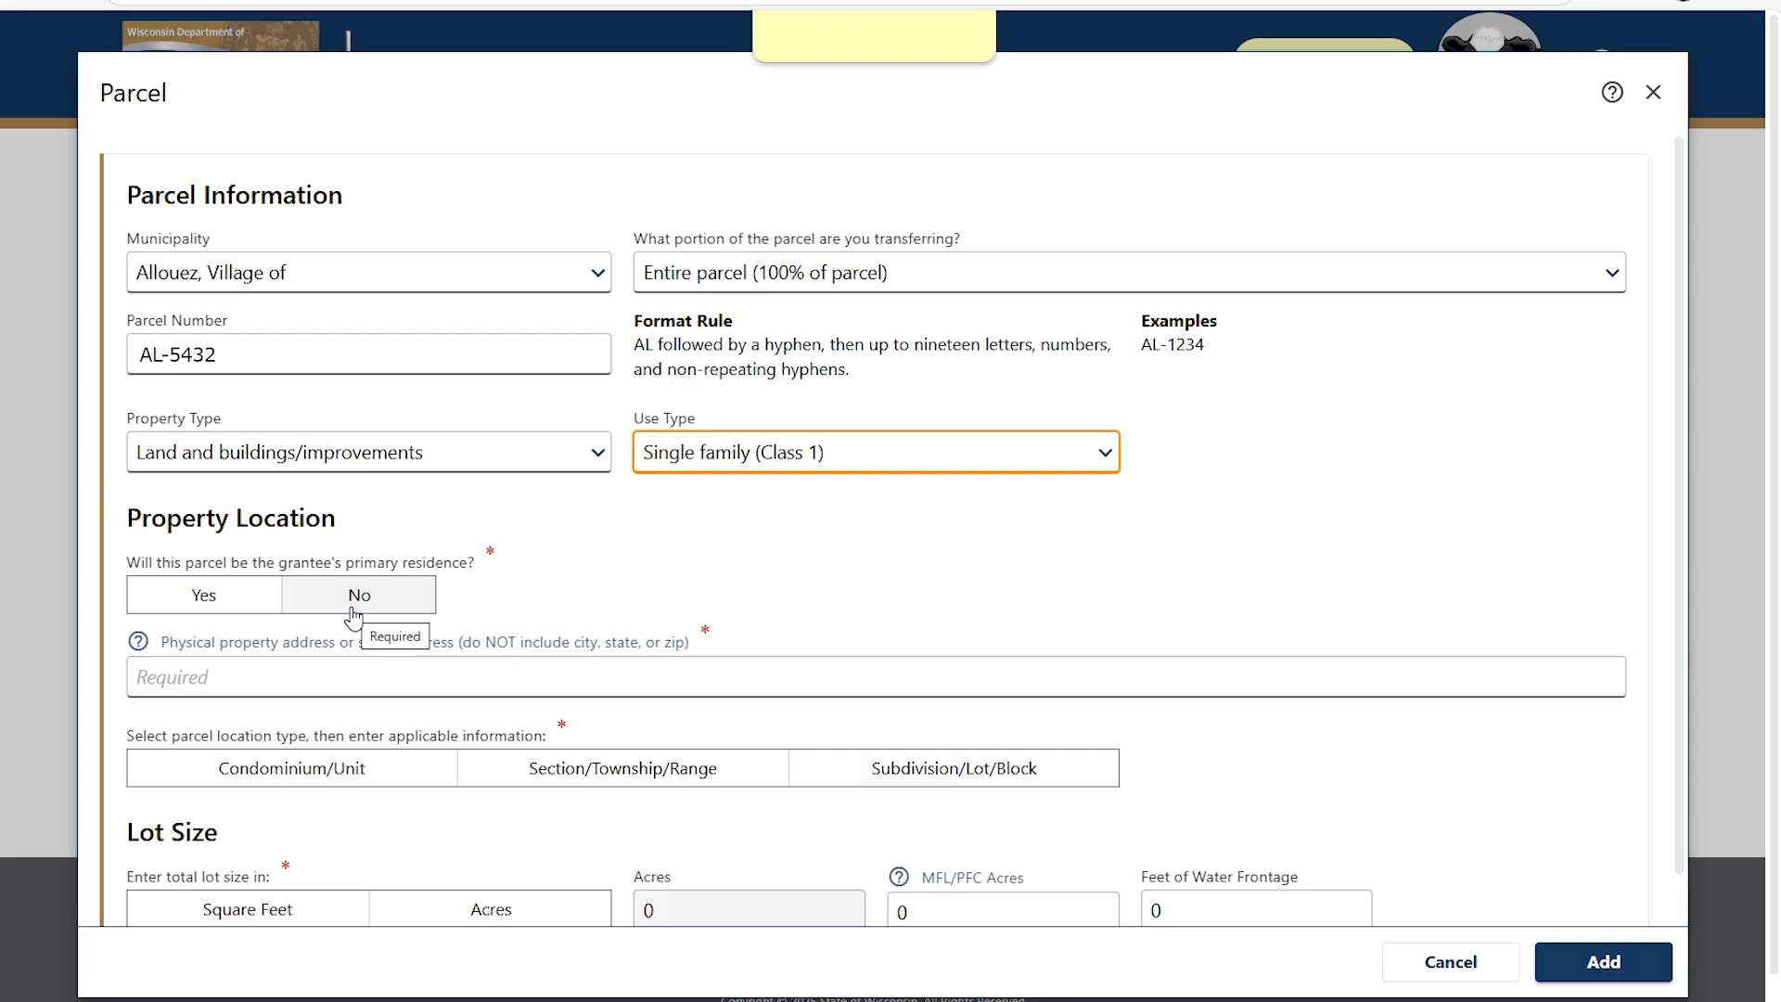
pyautogui.click(209, 599)
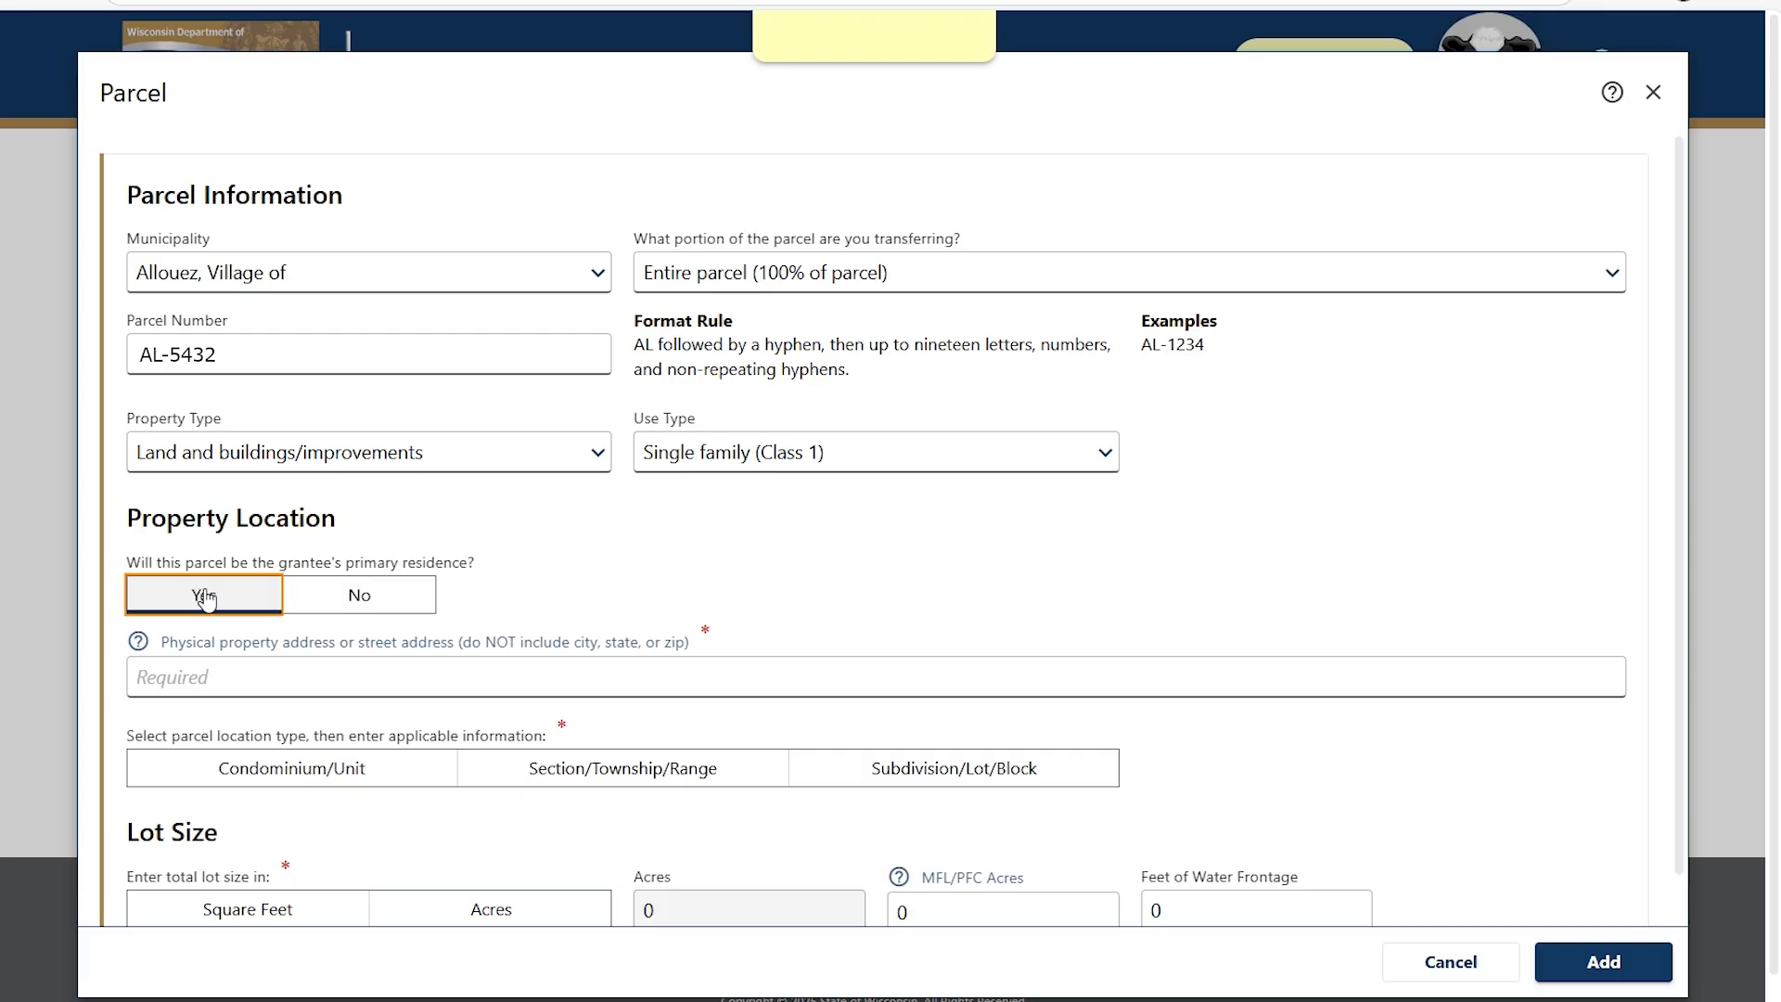
pyautogui.click(192, 675)
pyautogui.write('1')
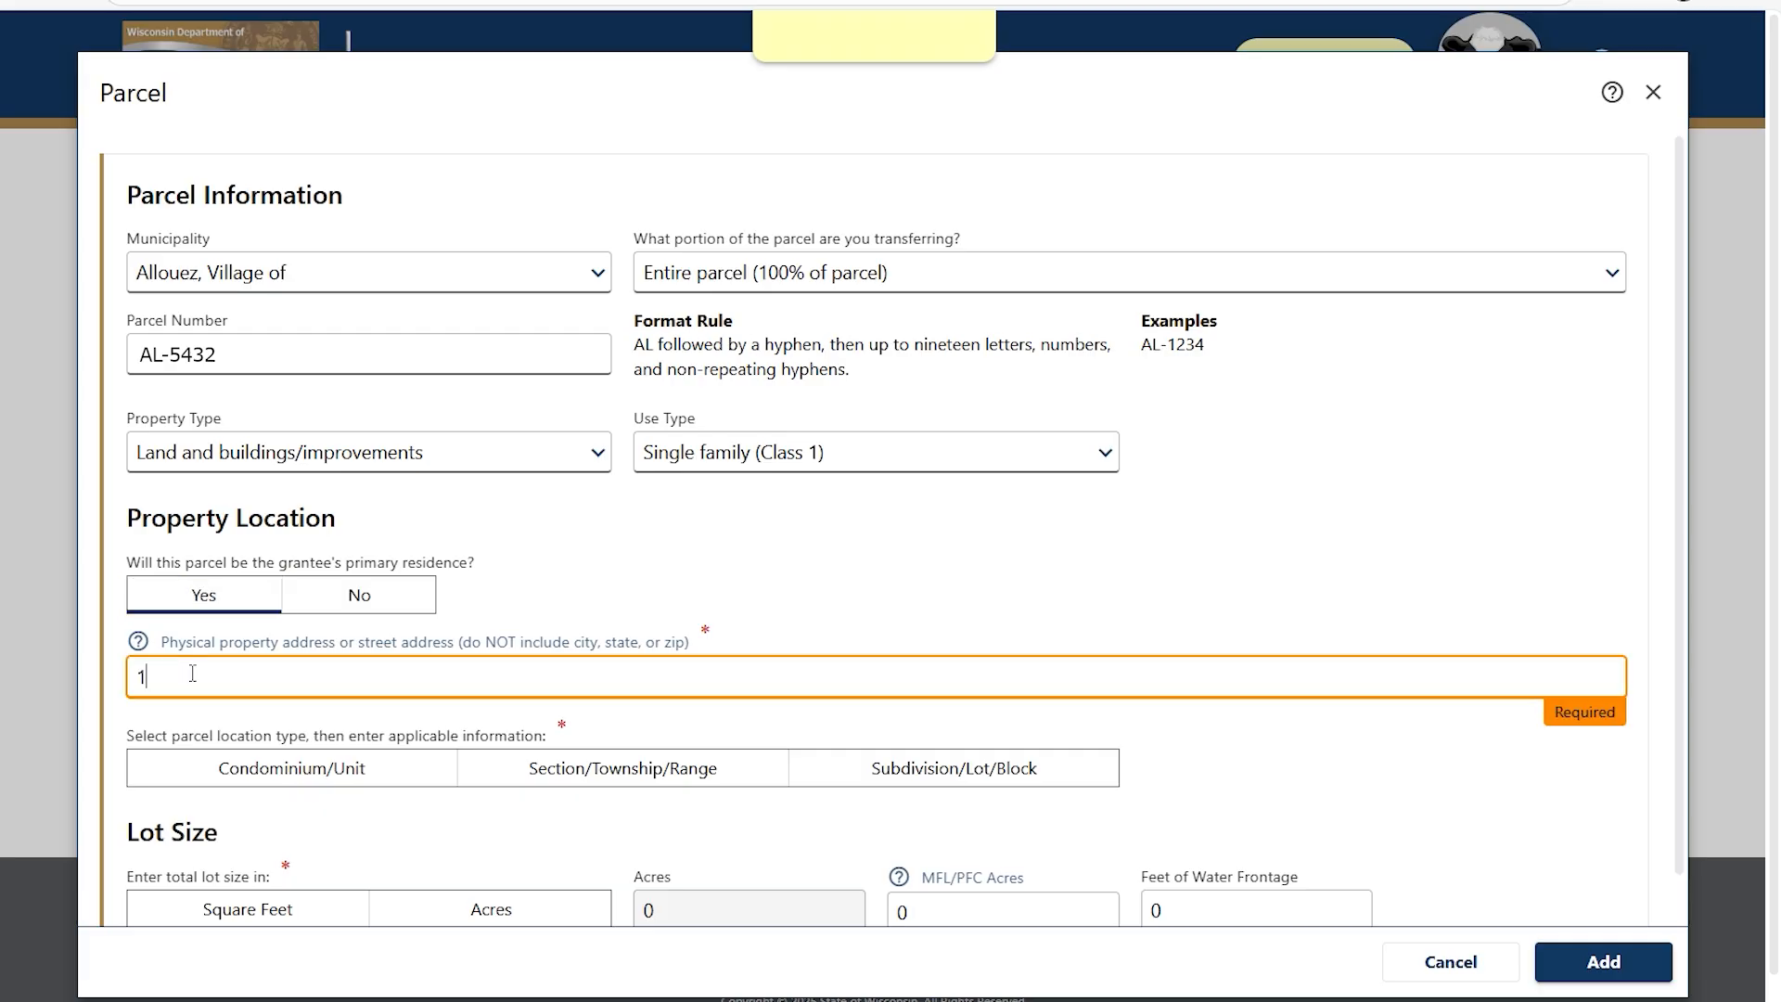
pyautogui.write('23 TEST LANE')
# Locate the parcel at Section 12, Township 12, Range 12 West.
pyautogui.scroll(-1, 556, 783)
pyautogui.click(623, 719)
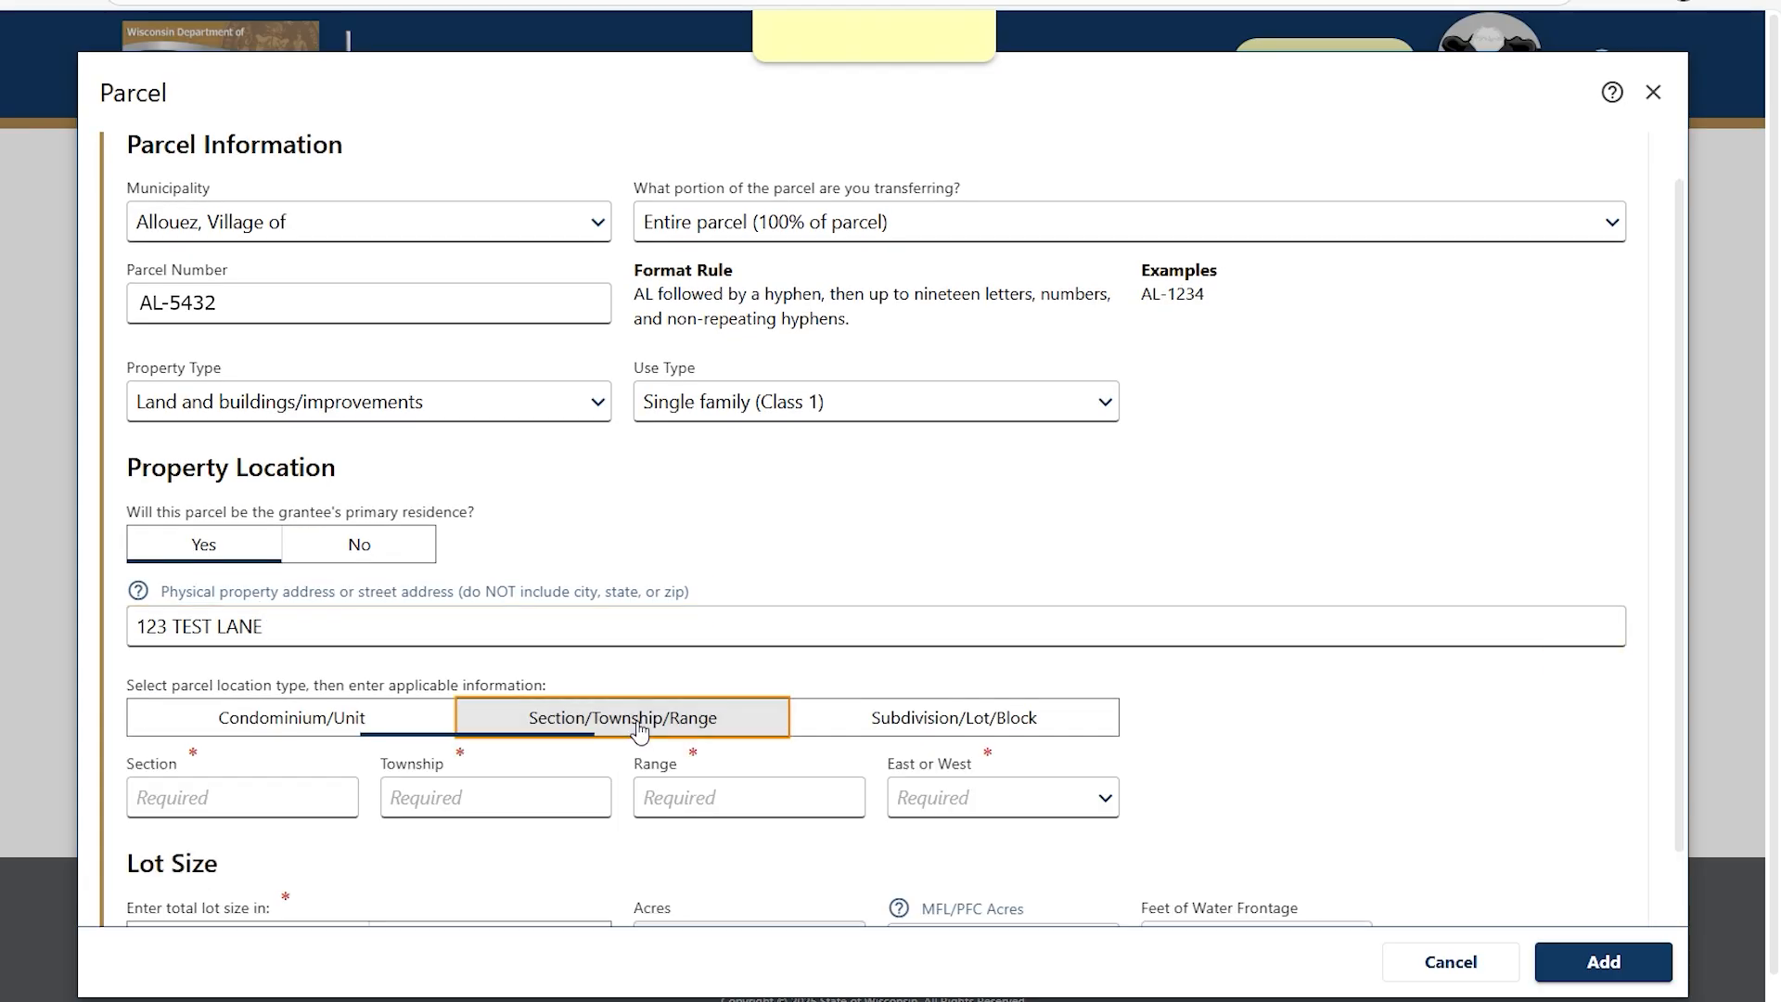
pyautogui.click(235, 798)
pyautogui.write('12')
pyautogui.press('Tab')
pyautogui.write('12')
pyautogui.press('Tab')
pyautogui.write('12')
pyautogui.press('Tab')
pyautogui.press('w')
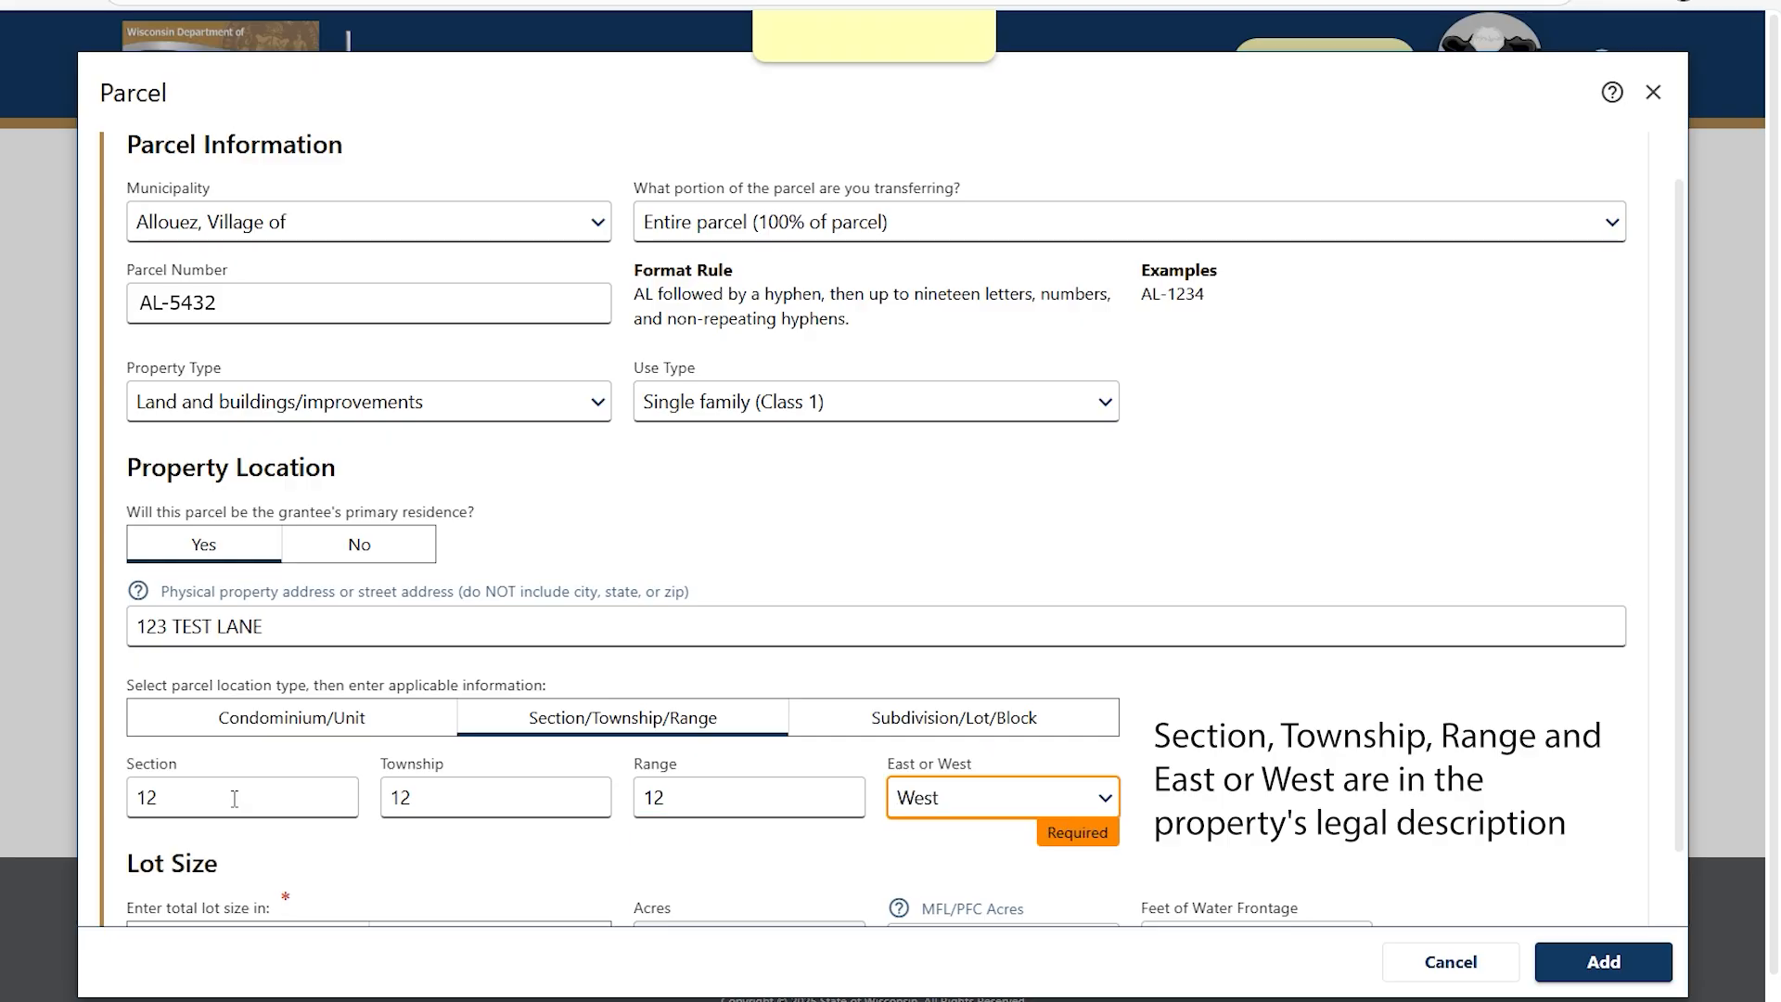
# Give the lot size as 1.2 acres and add the parcel to the return.
pyautogui.scroll(-2, 239, 798)
pyautogui.click(505, 857)
pyautogui.click(710, 861)
pyautogui.write('1.2')
pyautogui.click(1596, 961)
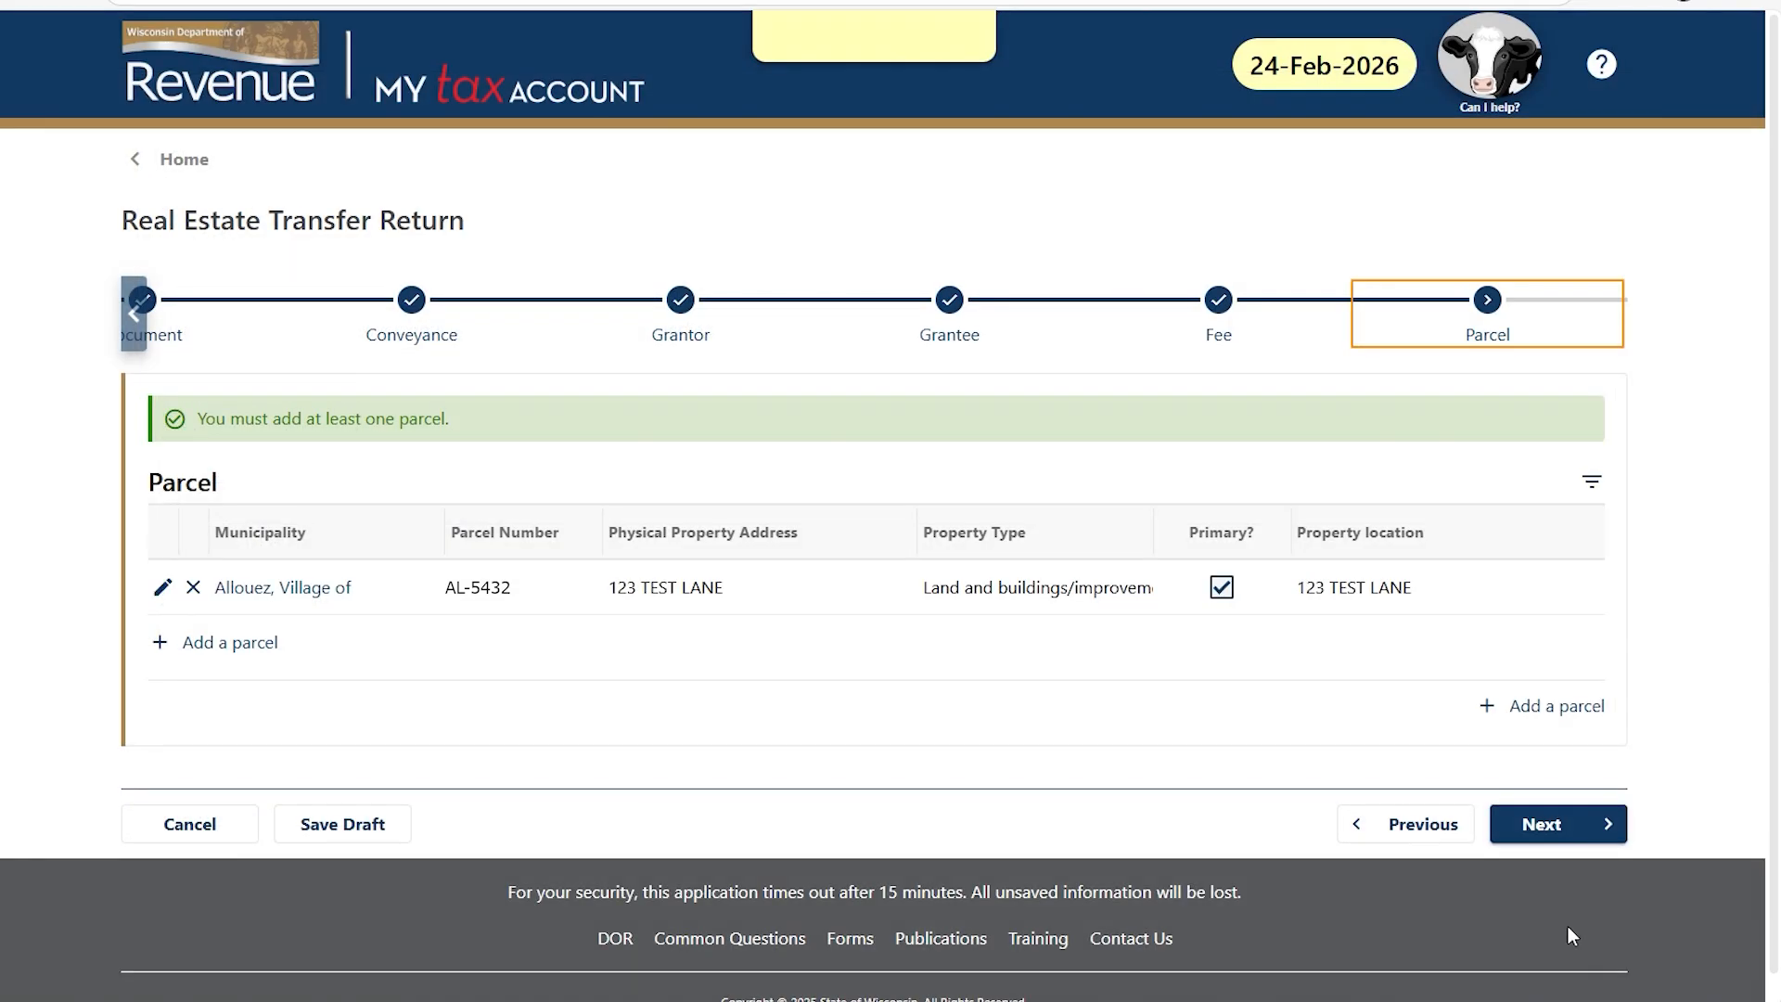
# Review the parcel without changes and move on to the Legal Description step.
pyautogui.click(162, 589)
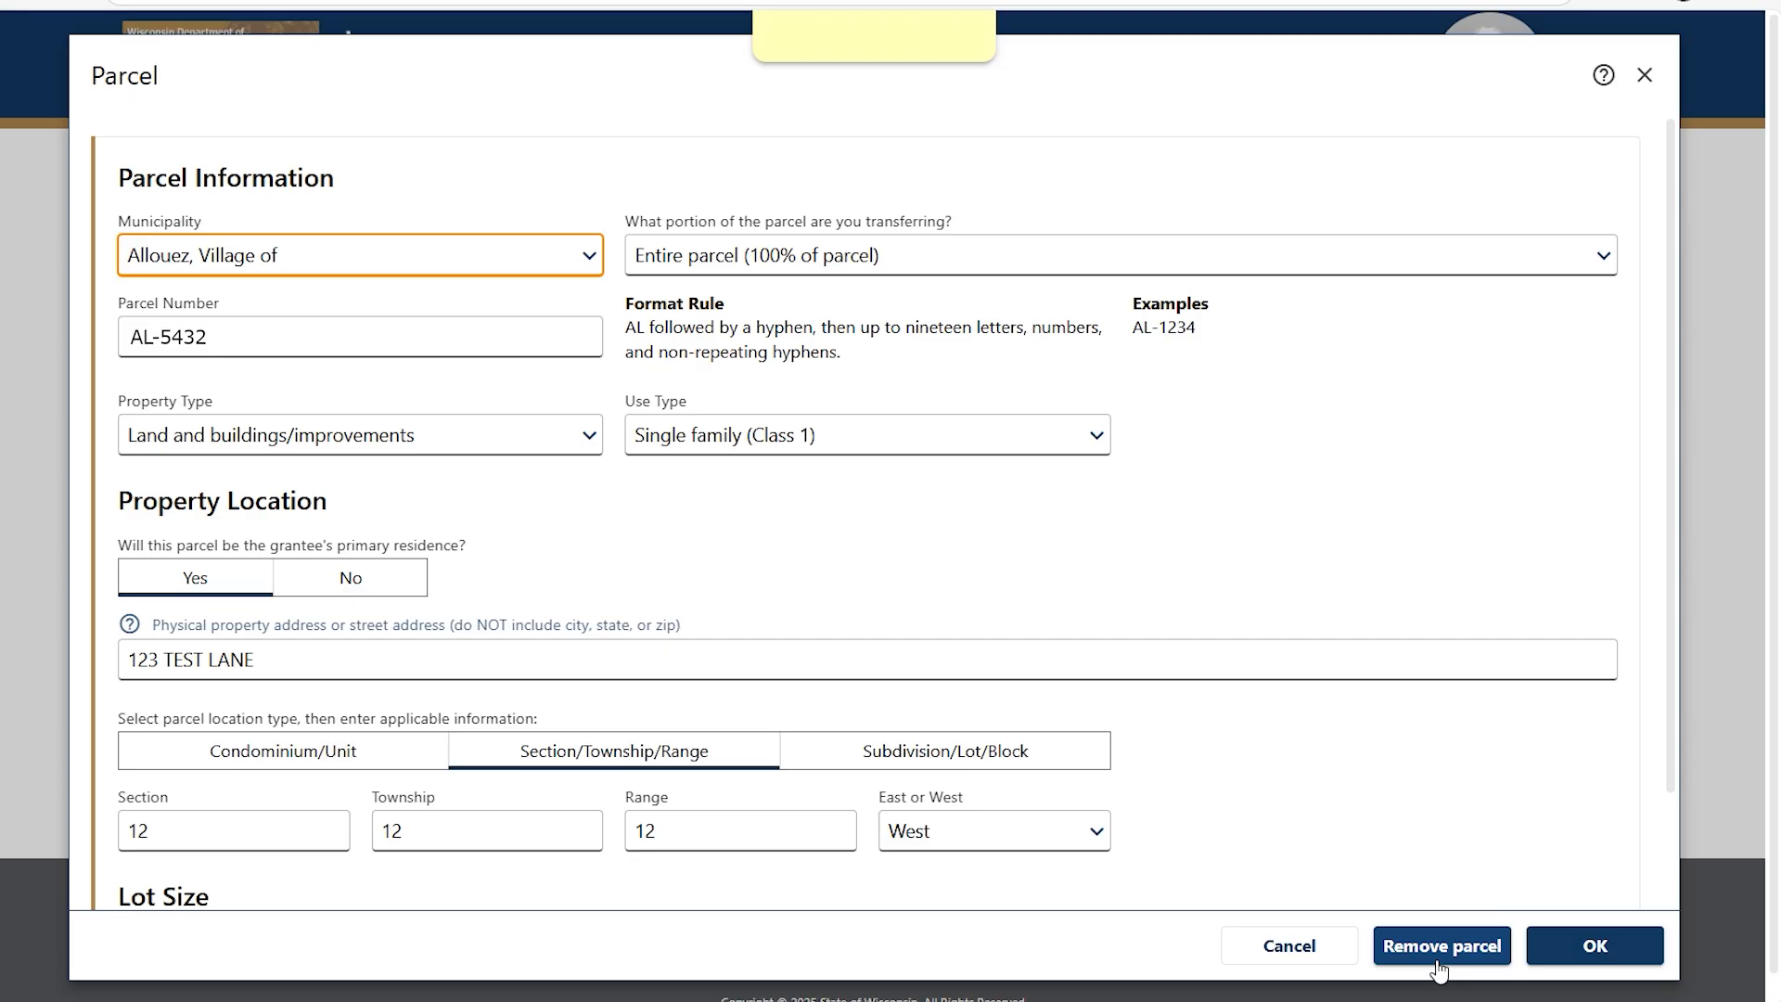
pyautogui.click(1590, 944)
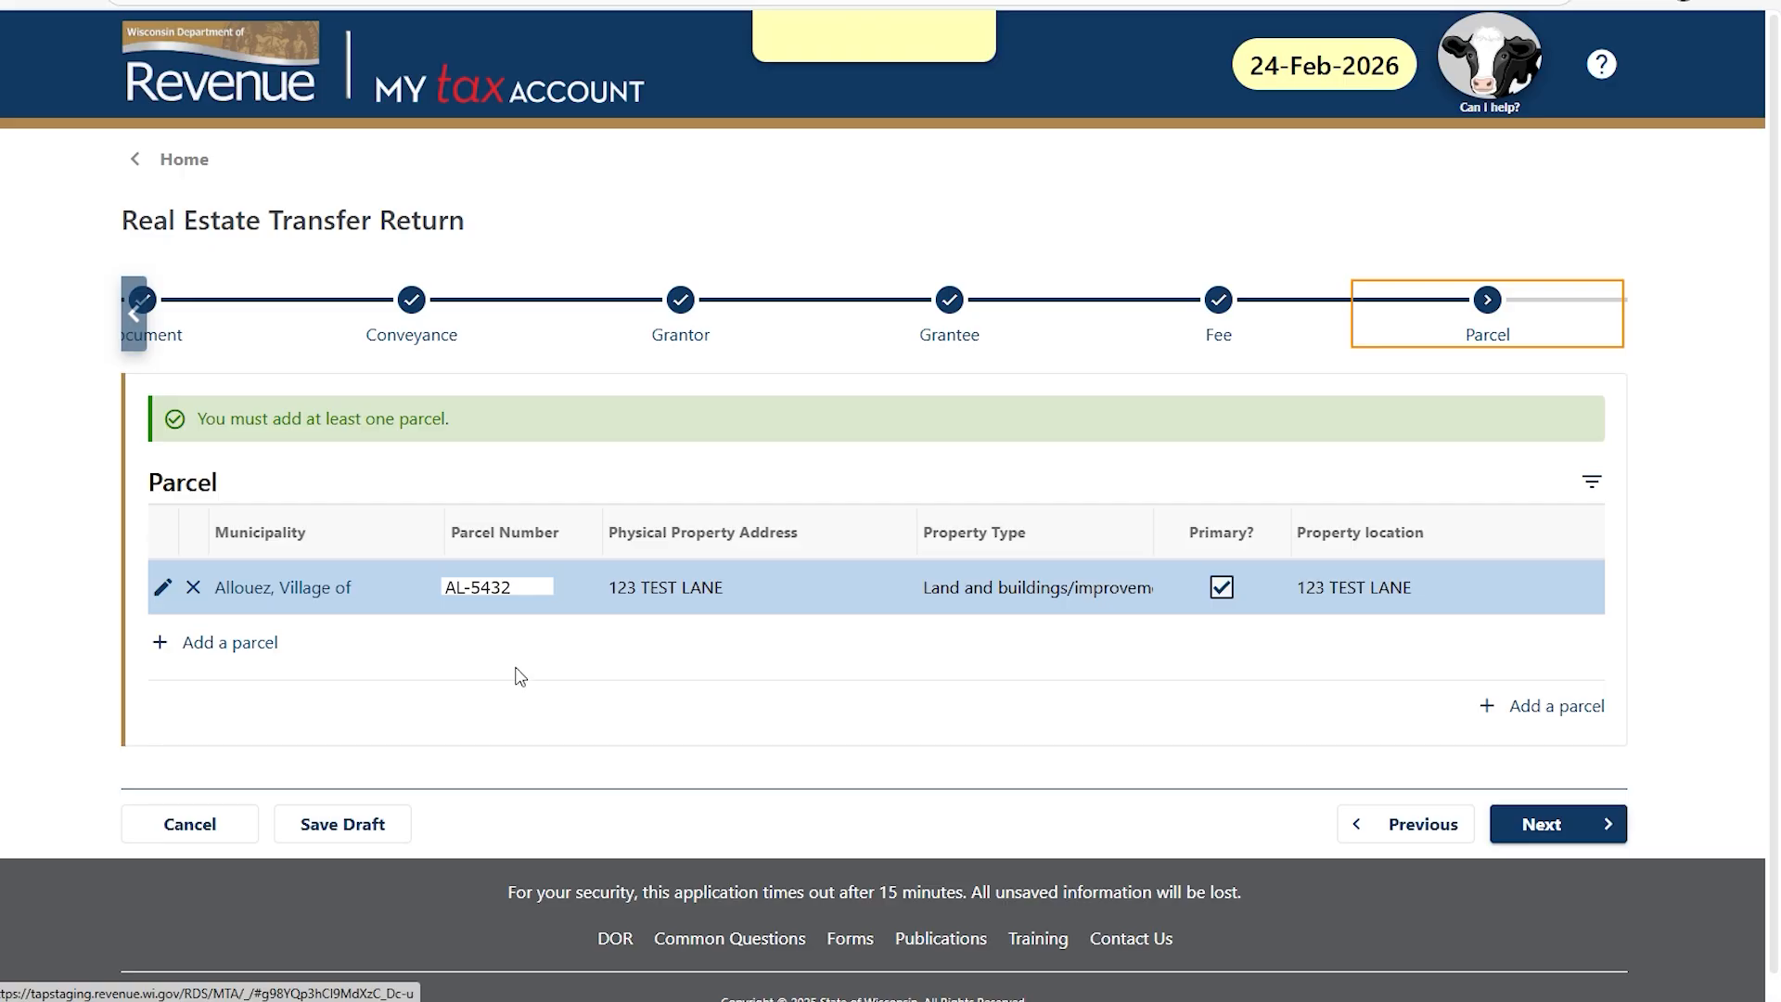
pyautogui.click(1526, 824)
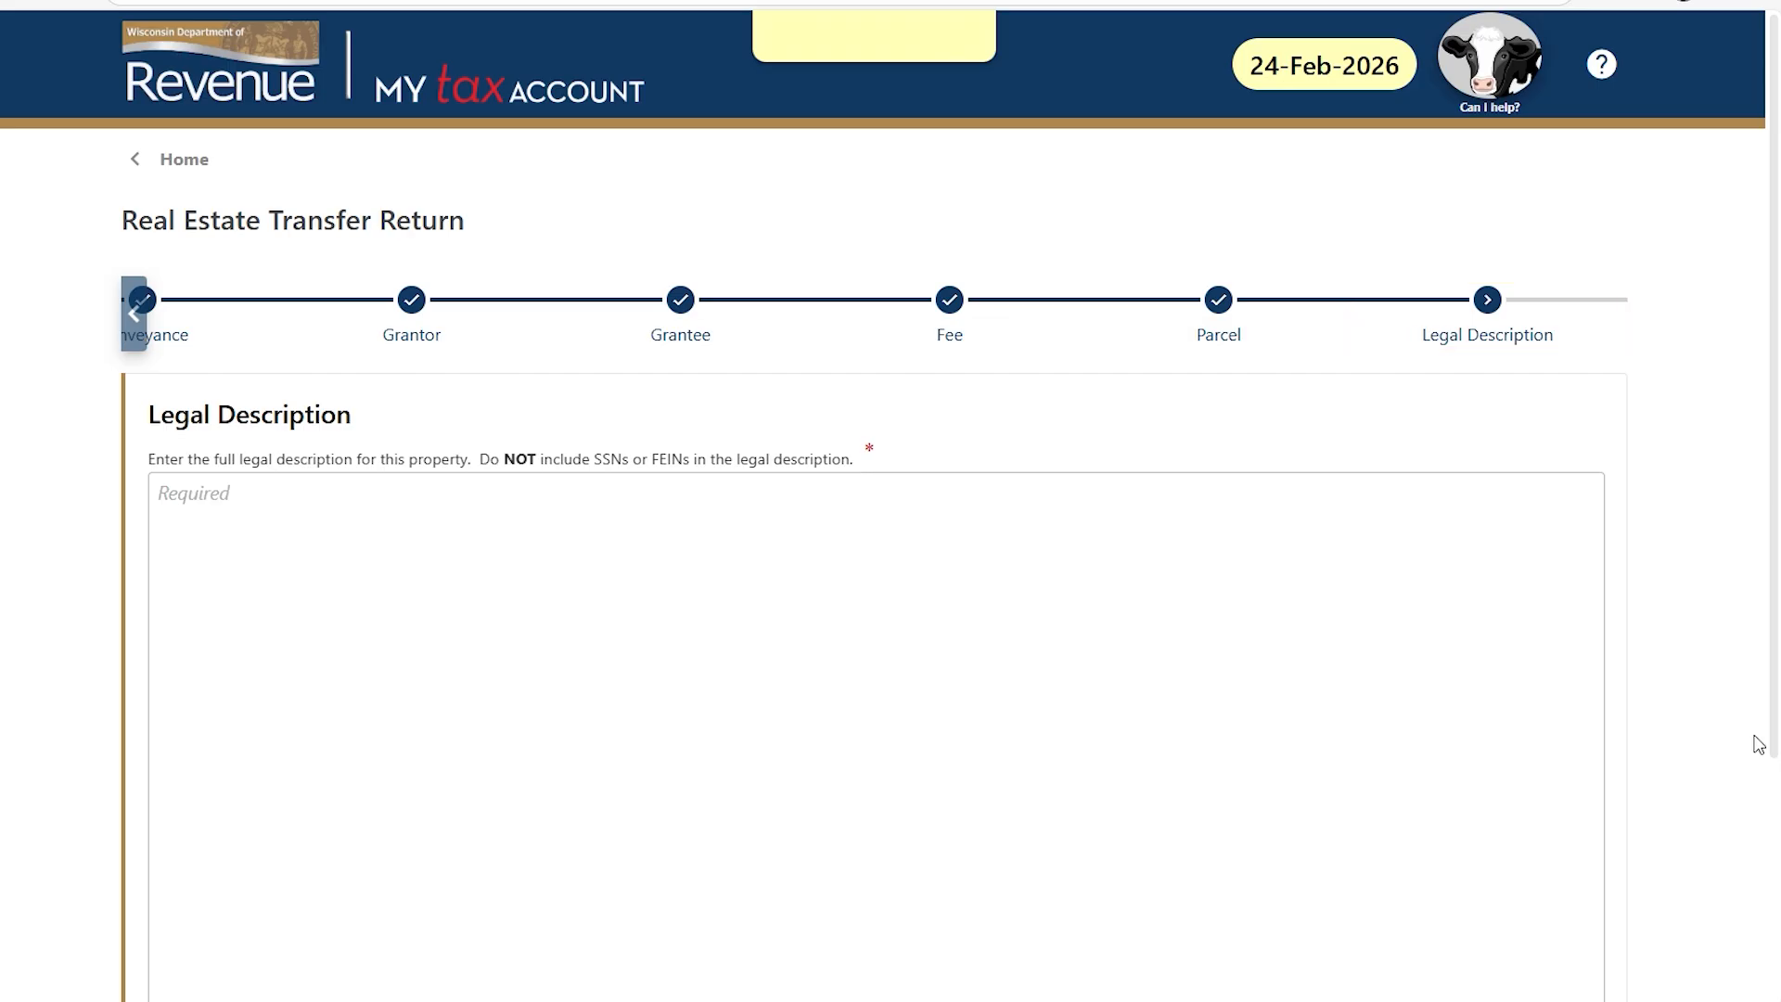
# Paste the full metes-and-bounds legal description into the Legal Description field.
pyautogui.click(198, 495)
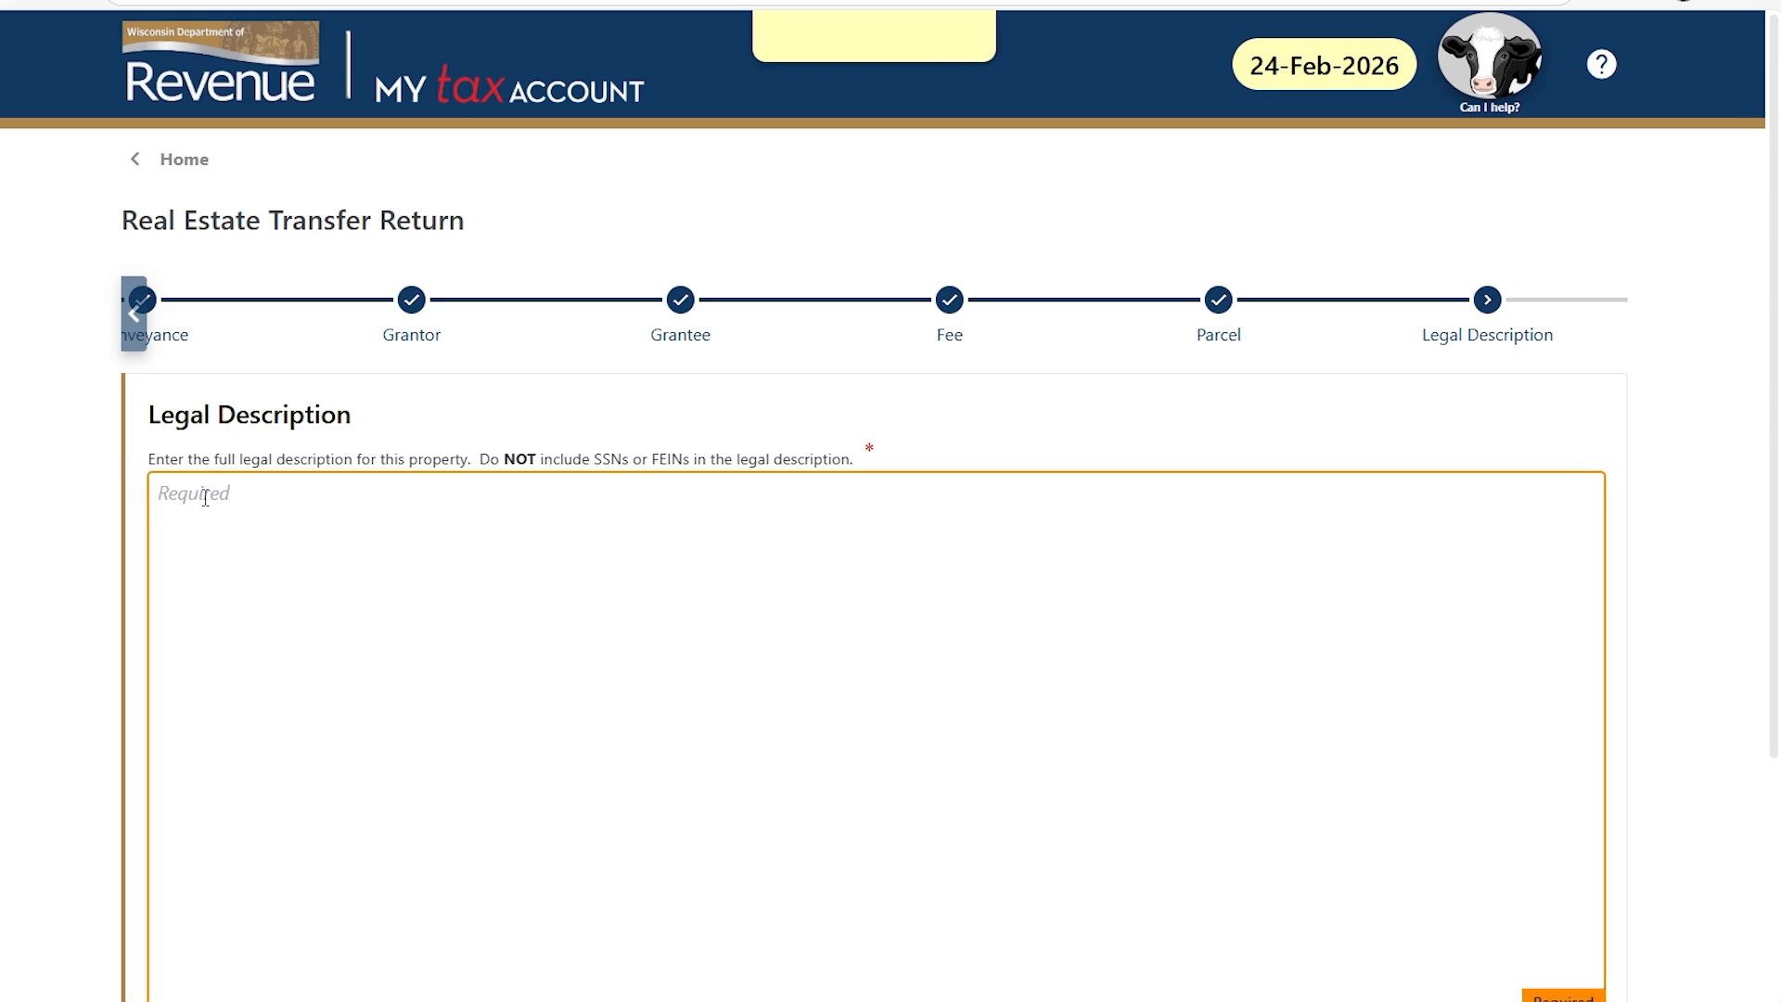
pyautogui.write('North 64°32\' 59\'\' East, approximately · 12 ·feet, more or less to the above . described Point A; thence North 64°32\' 59" East a distance of 103.48 feet to a set 1" pipe; thence North 43°39\' 55" East a distance of 38.71 feet to a set 1" pipe; thence North 19°04\' 36" East a distance of 92.79 feet to a set 1" pipe; thence North 52°09\' 17" East a distance of 31.55 feet to a set 1" pipe; thence South 87° 15\' 05" East a distance of 227.07 feet to a set 1" pipe; thence North 81 ° 13\' 00" East a distance of 76.99 feet : to a set 1" pipe; thence North 03° 14\' 41" East a distance of 43.60 feet to a set 1" pipe; thence North 25°39\' 10" West a distance of 189.77 feet to a set 1" pipe; thence North 11°30\' 42 " West a distance of 195.80 feet\' to a set l" pipe; thence North 67°57\' 08" East a distance of 153.04 feet· to a set l" pipe; thence South 67°37\' 48" East a distance of 214.88 feet· to a set l" pipe; thence South 60° 10\' 58" East o distance once of 298.76 feet to a set l" pipe; thence South 64°55\' 14" East a distance of 191 . 19 feet')
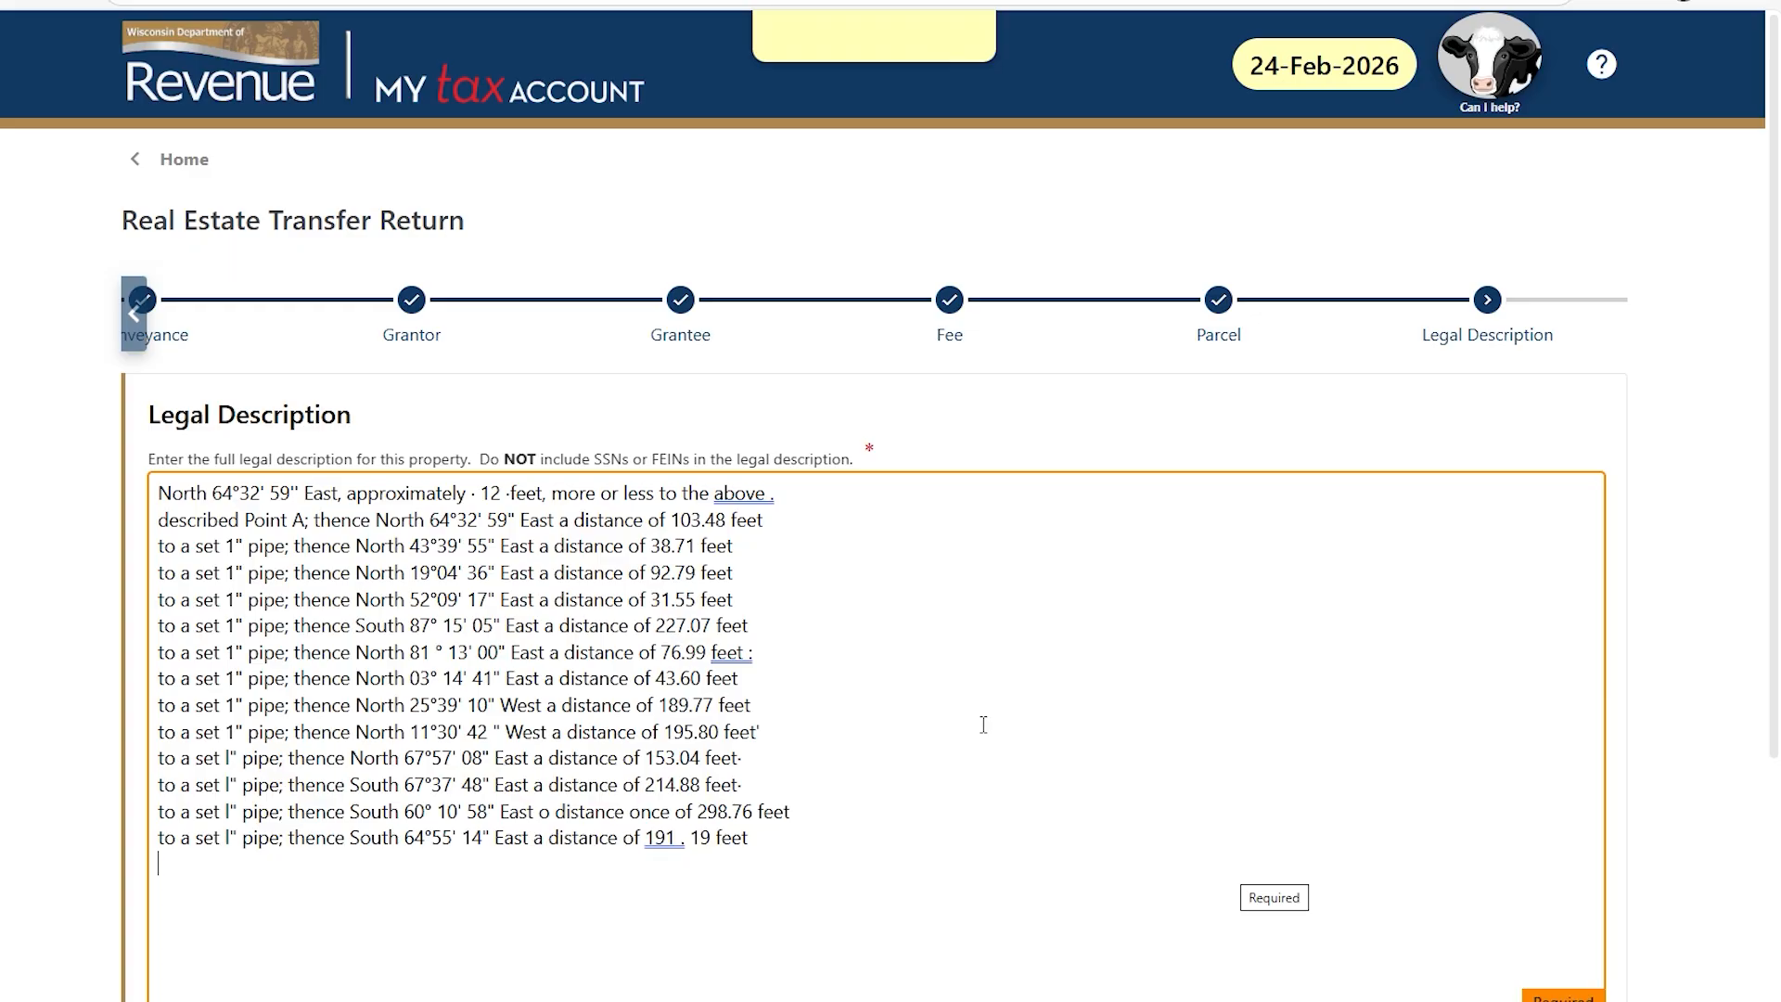
pyautogui.scroll(-1, 984, 724)
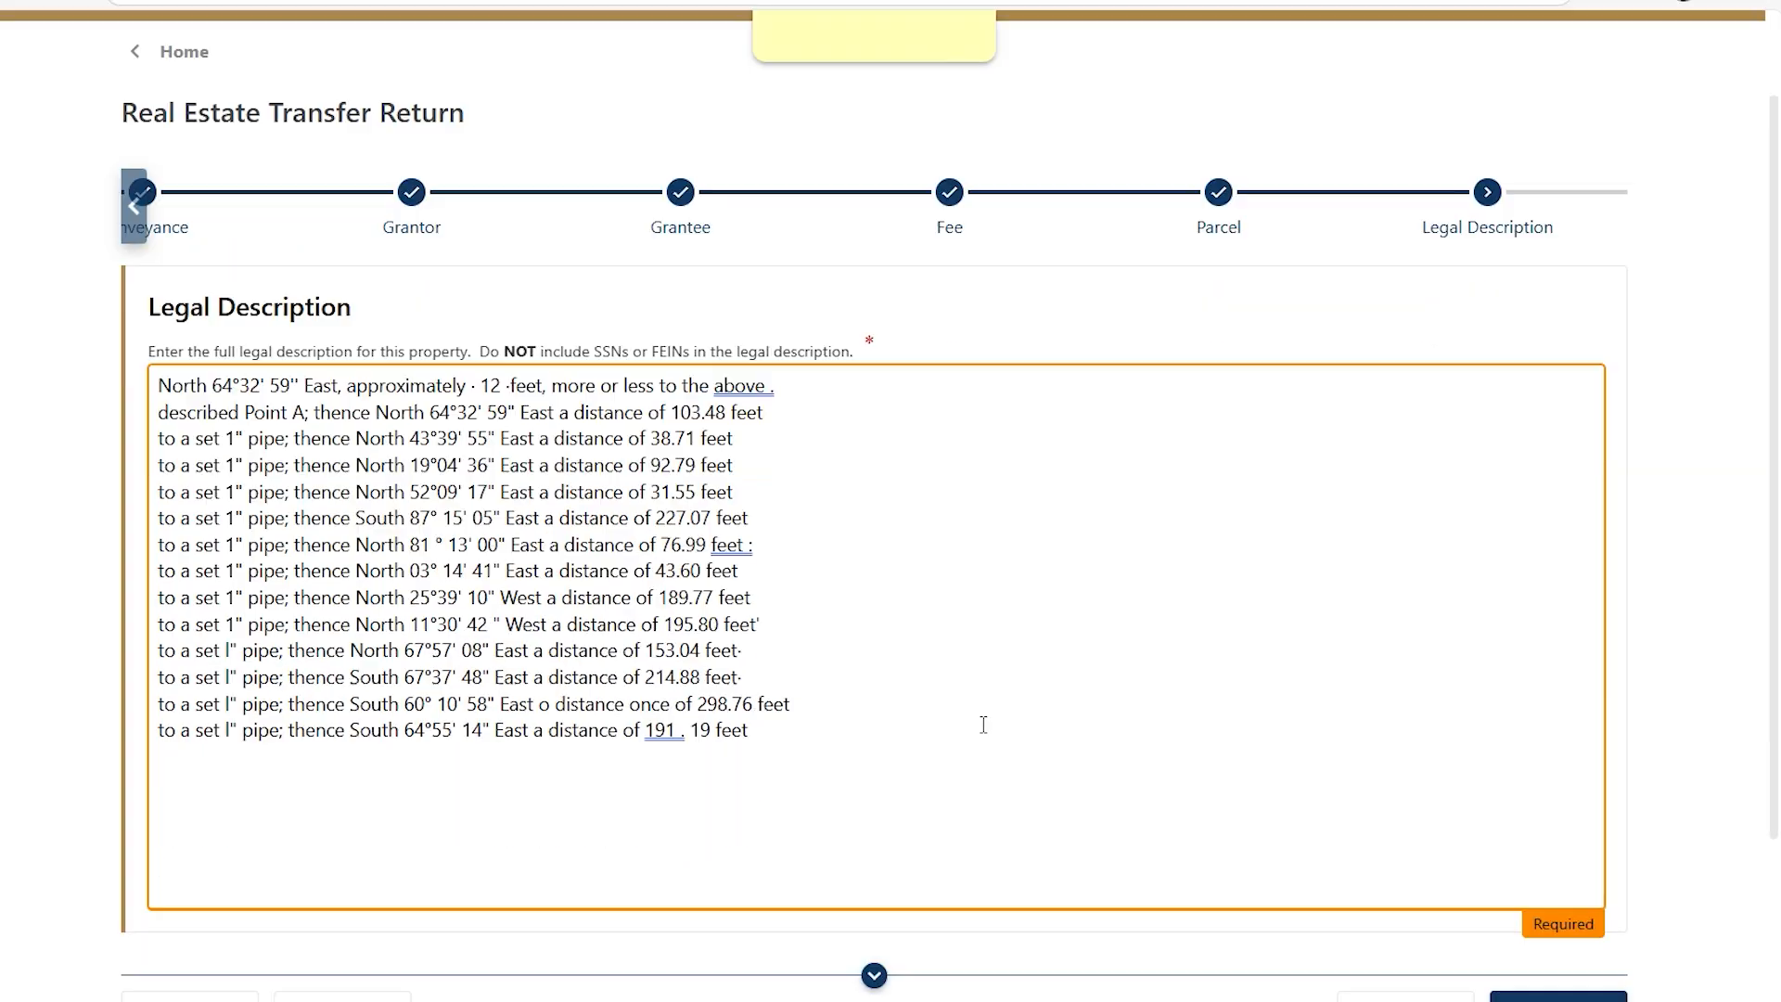
pyautogui.scroll(-1, 984, 725)
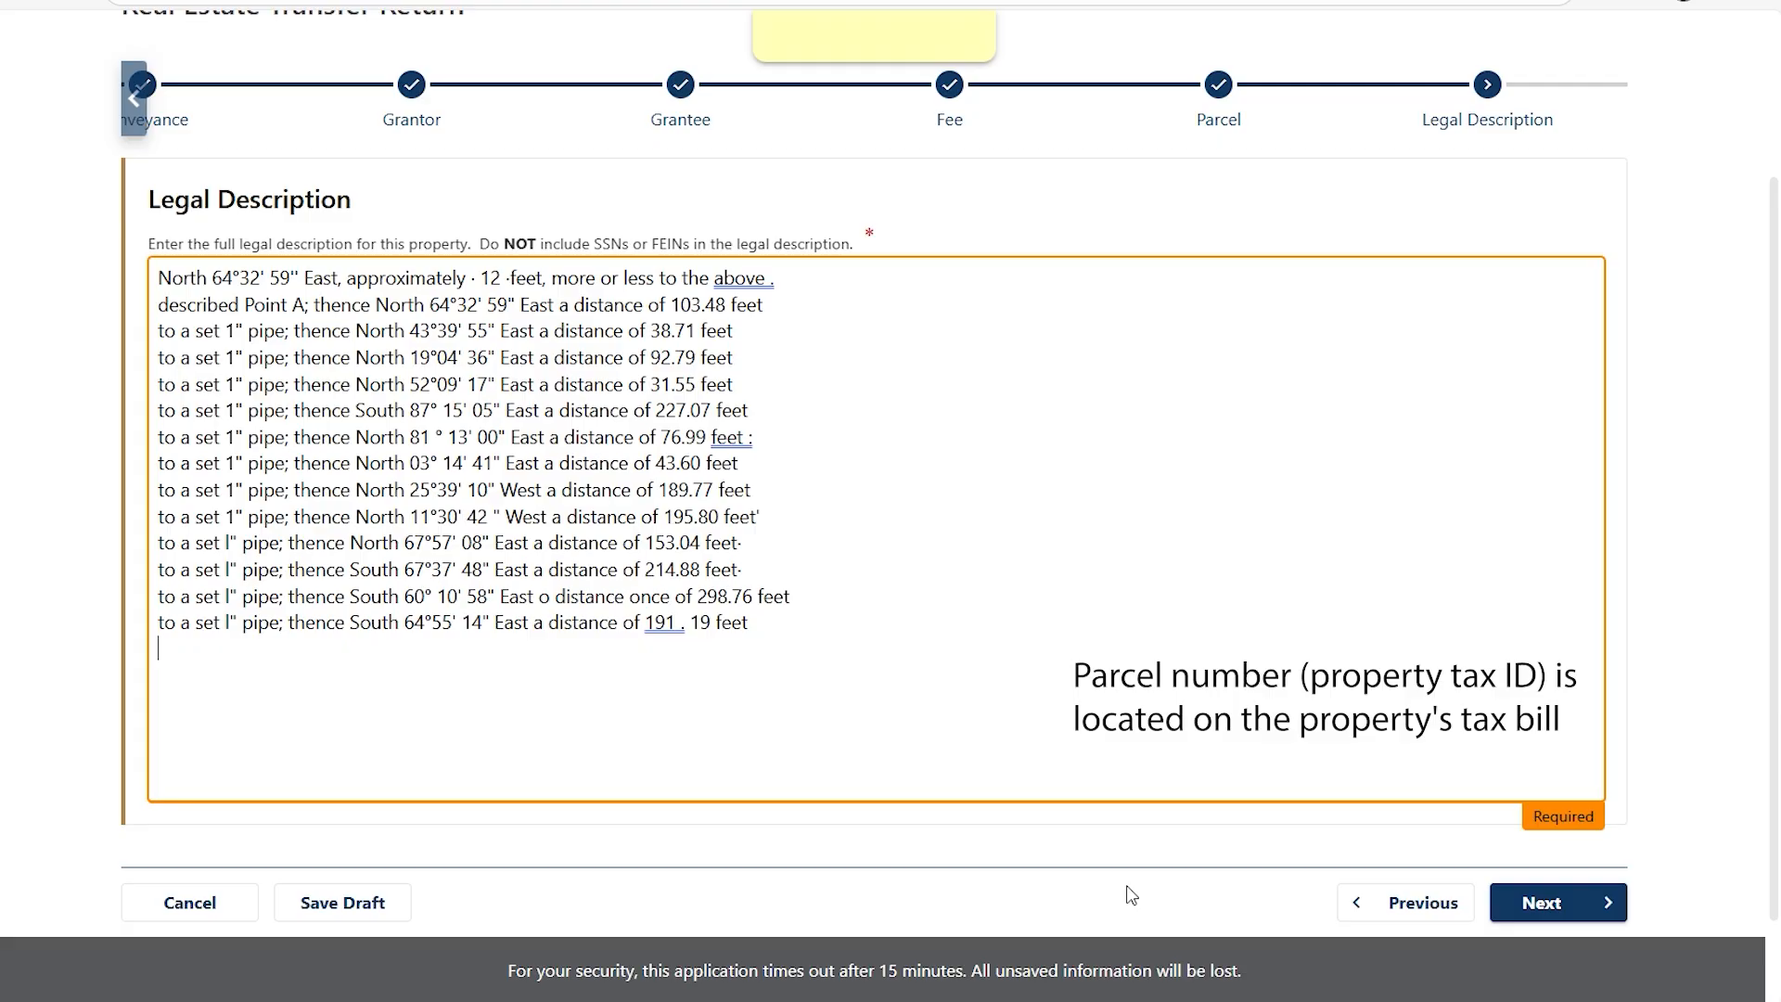
# Fill the tax bill address with name TEST and the verified saved street address.
pyautogui.click(1549, 904)
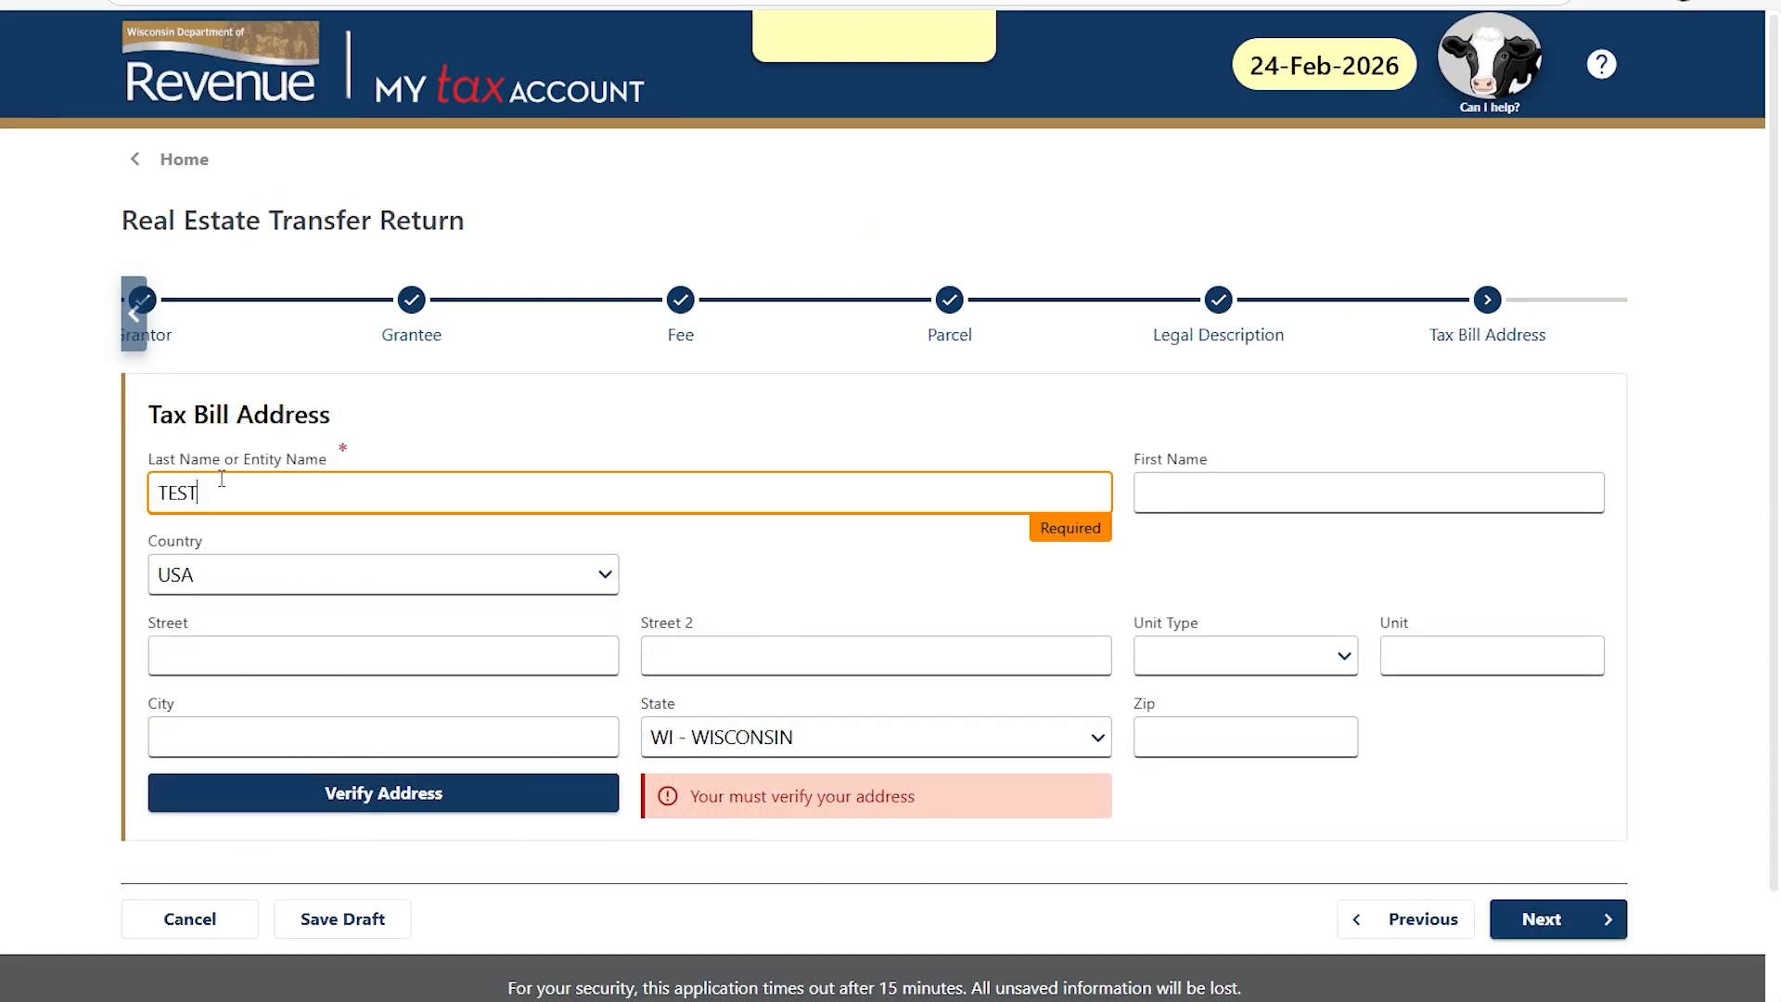
pyautogui.press('Tab')
pyautogui.write('TEST')
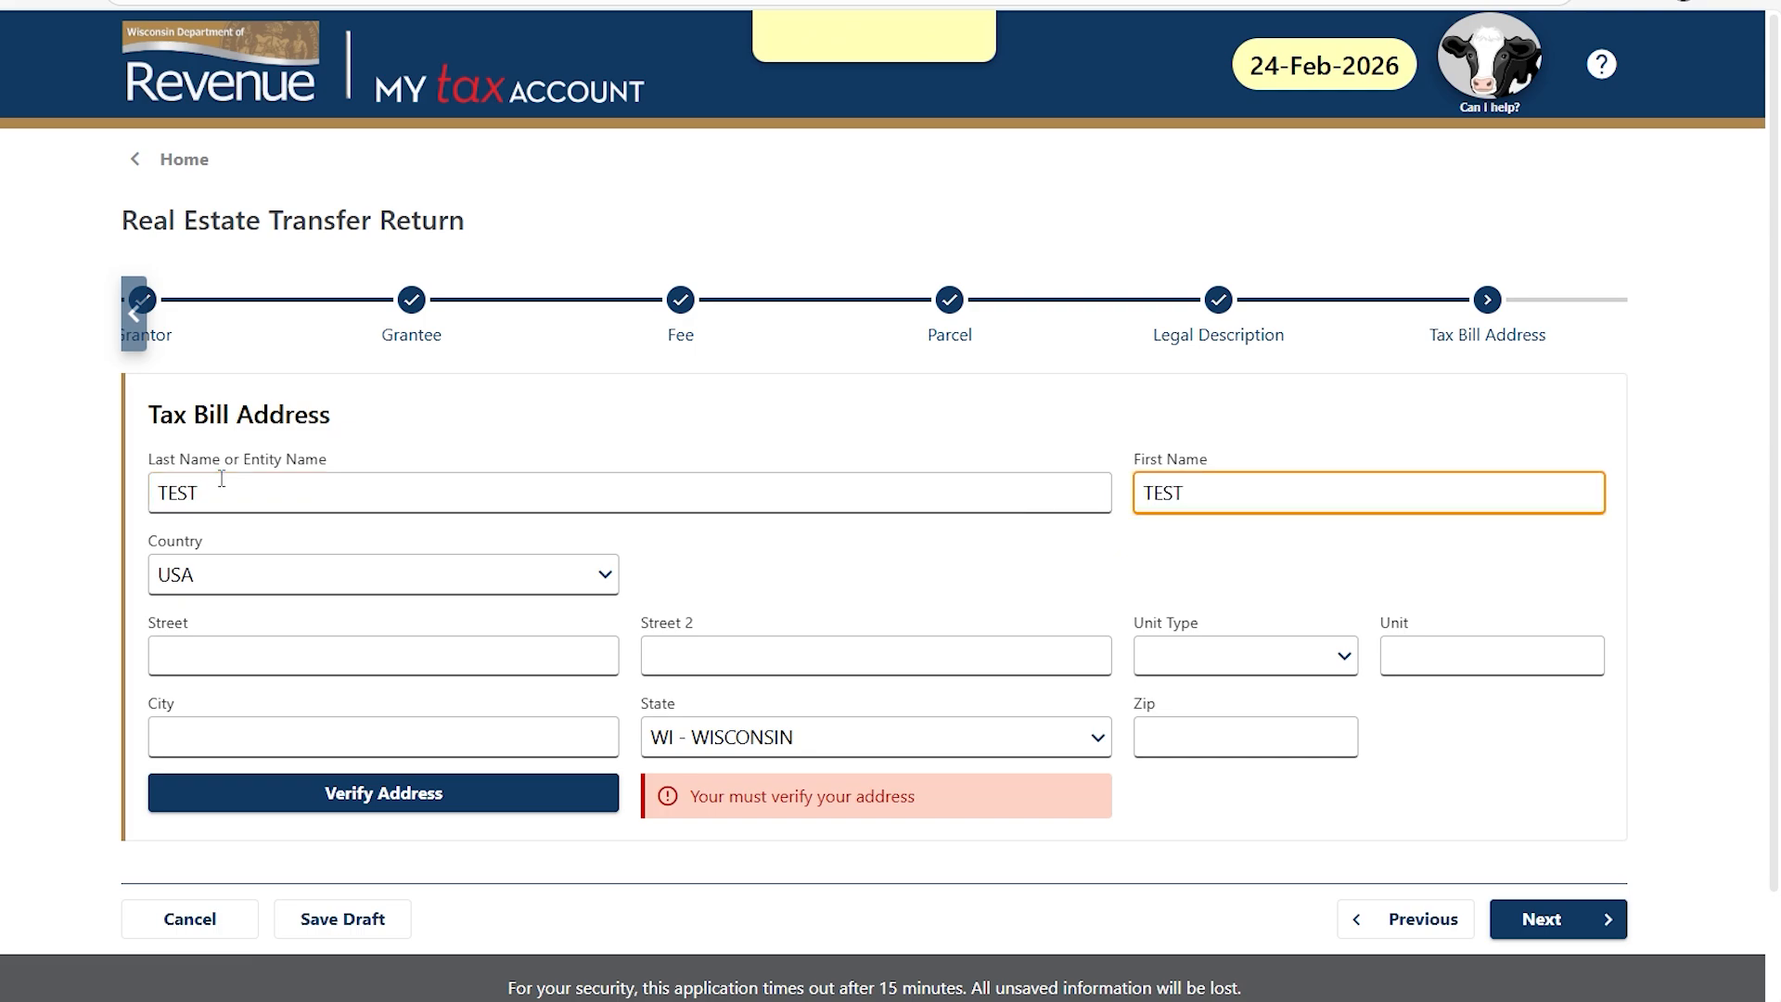
pyautogui.click(191, 650)
pyautogui.write('2135 RIMROCK RD')
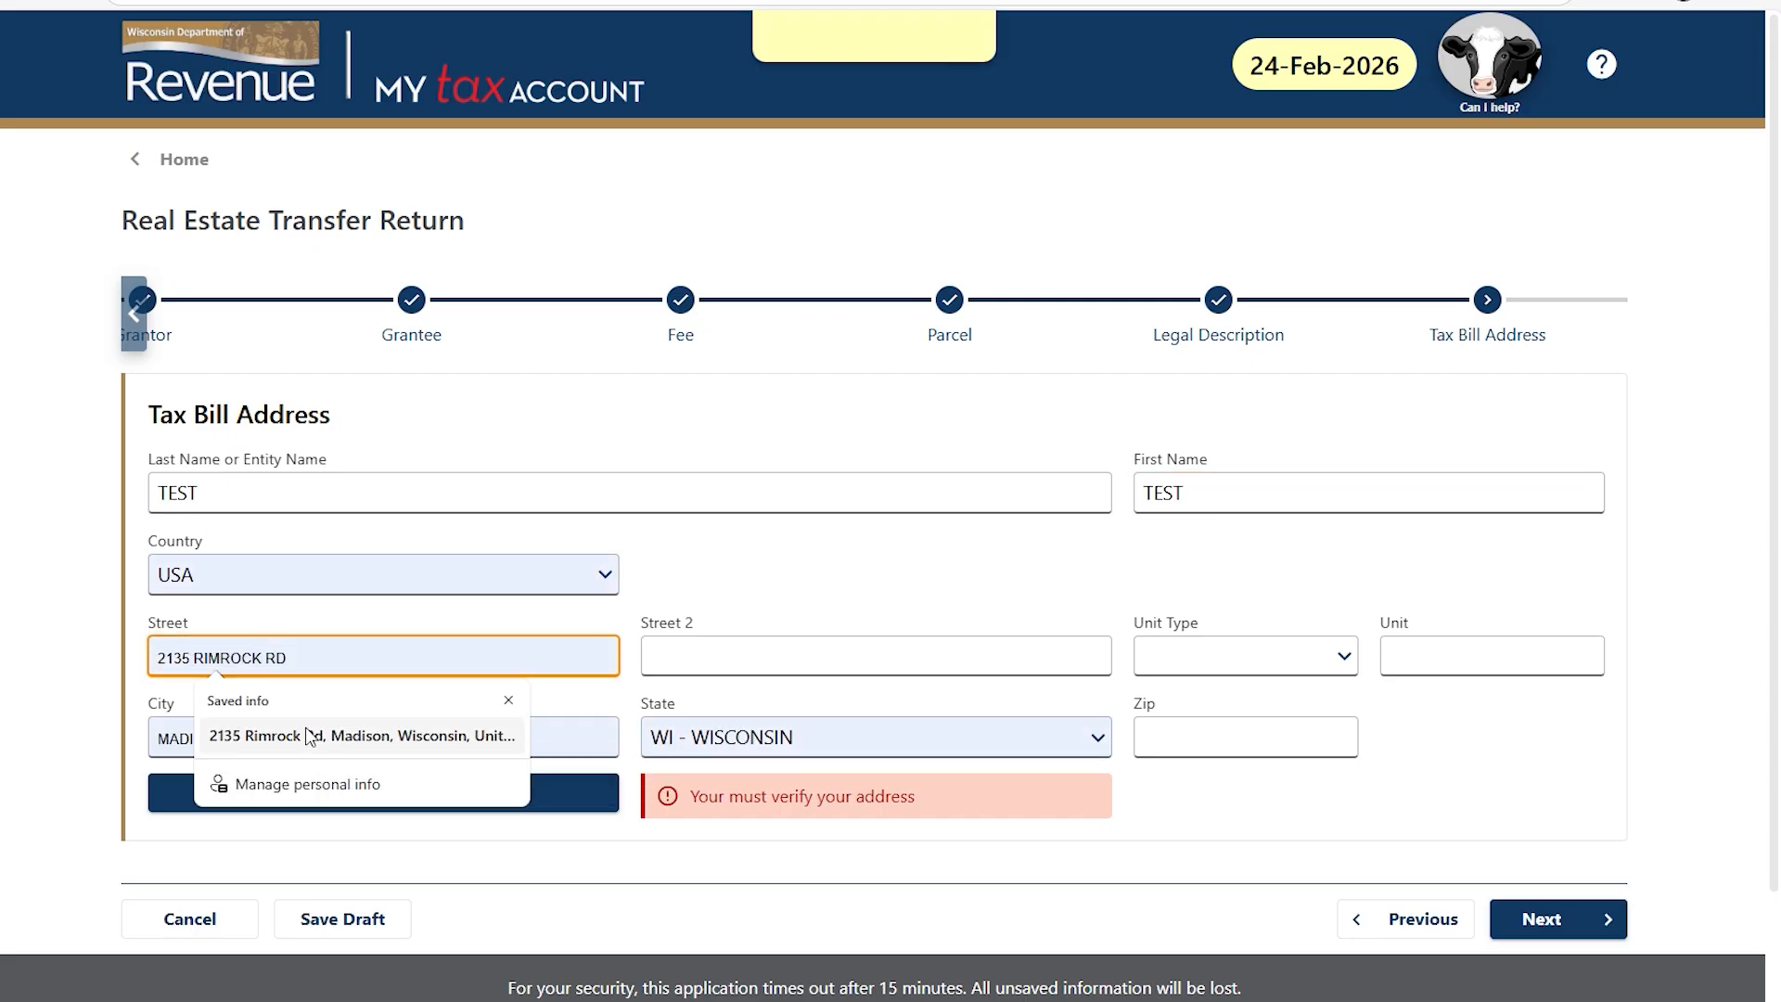
pyautogui.click(309, 736)
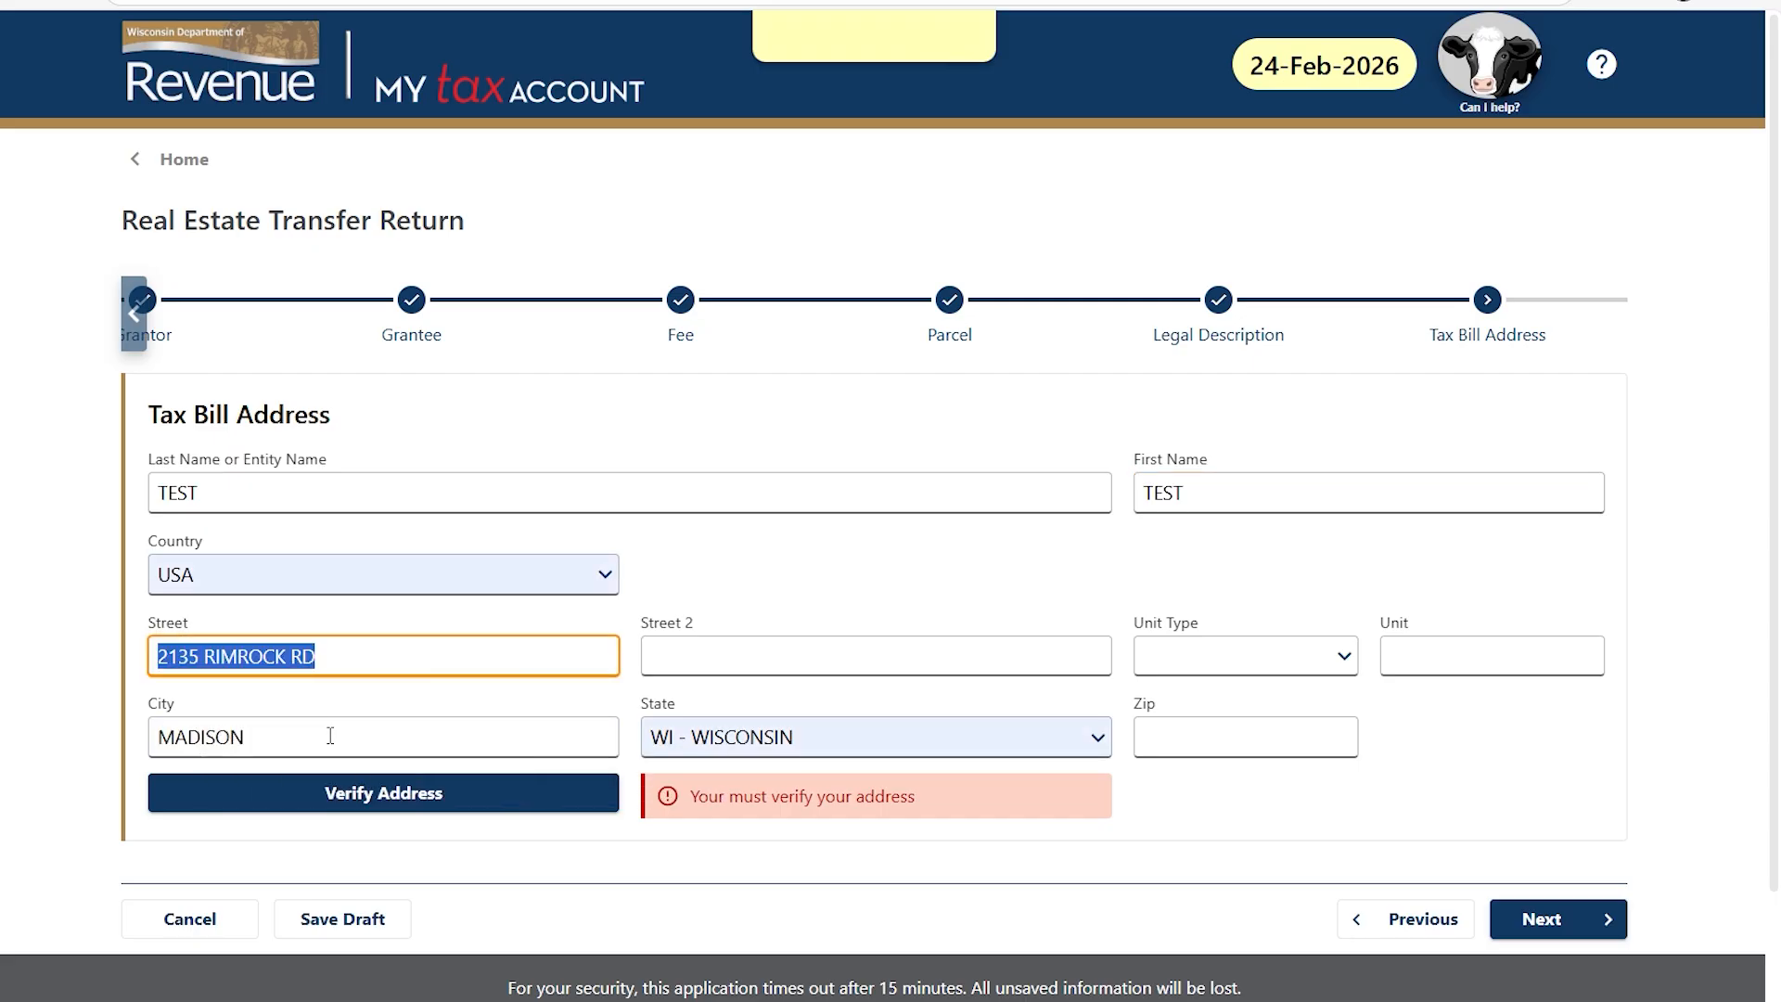
pyautogui.click(360, 800)
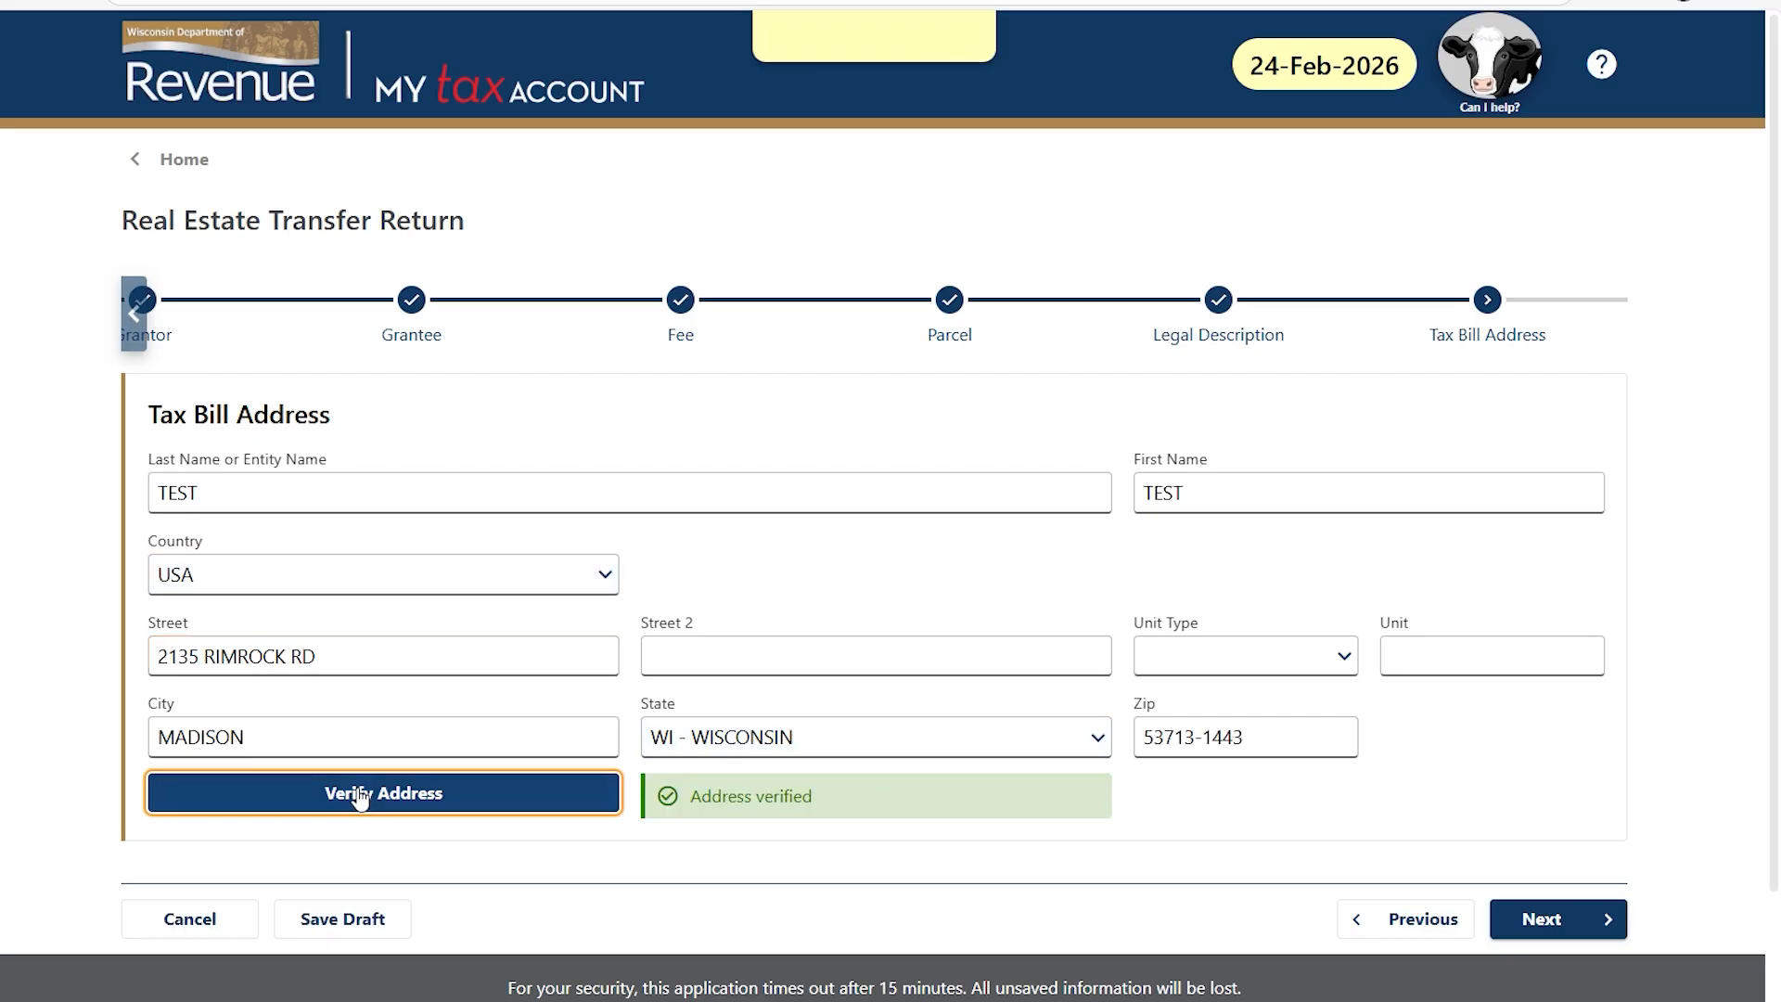
pyautogui.click(1545, 921)
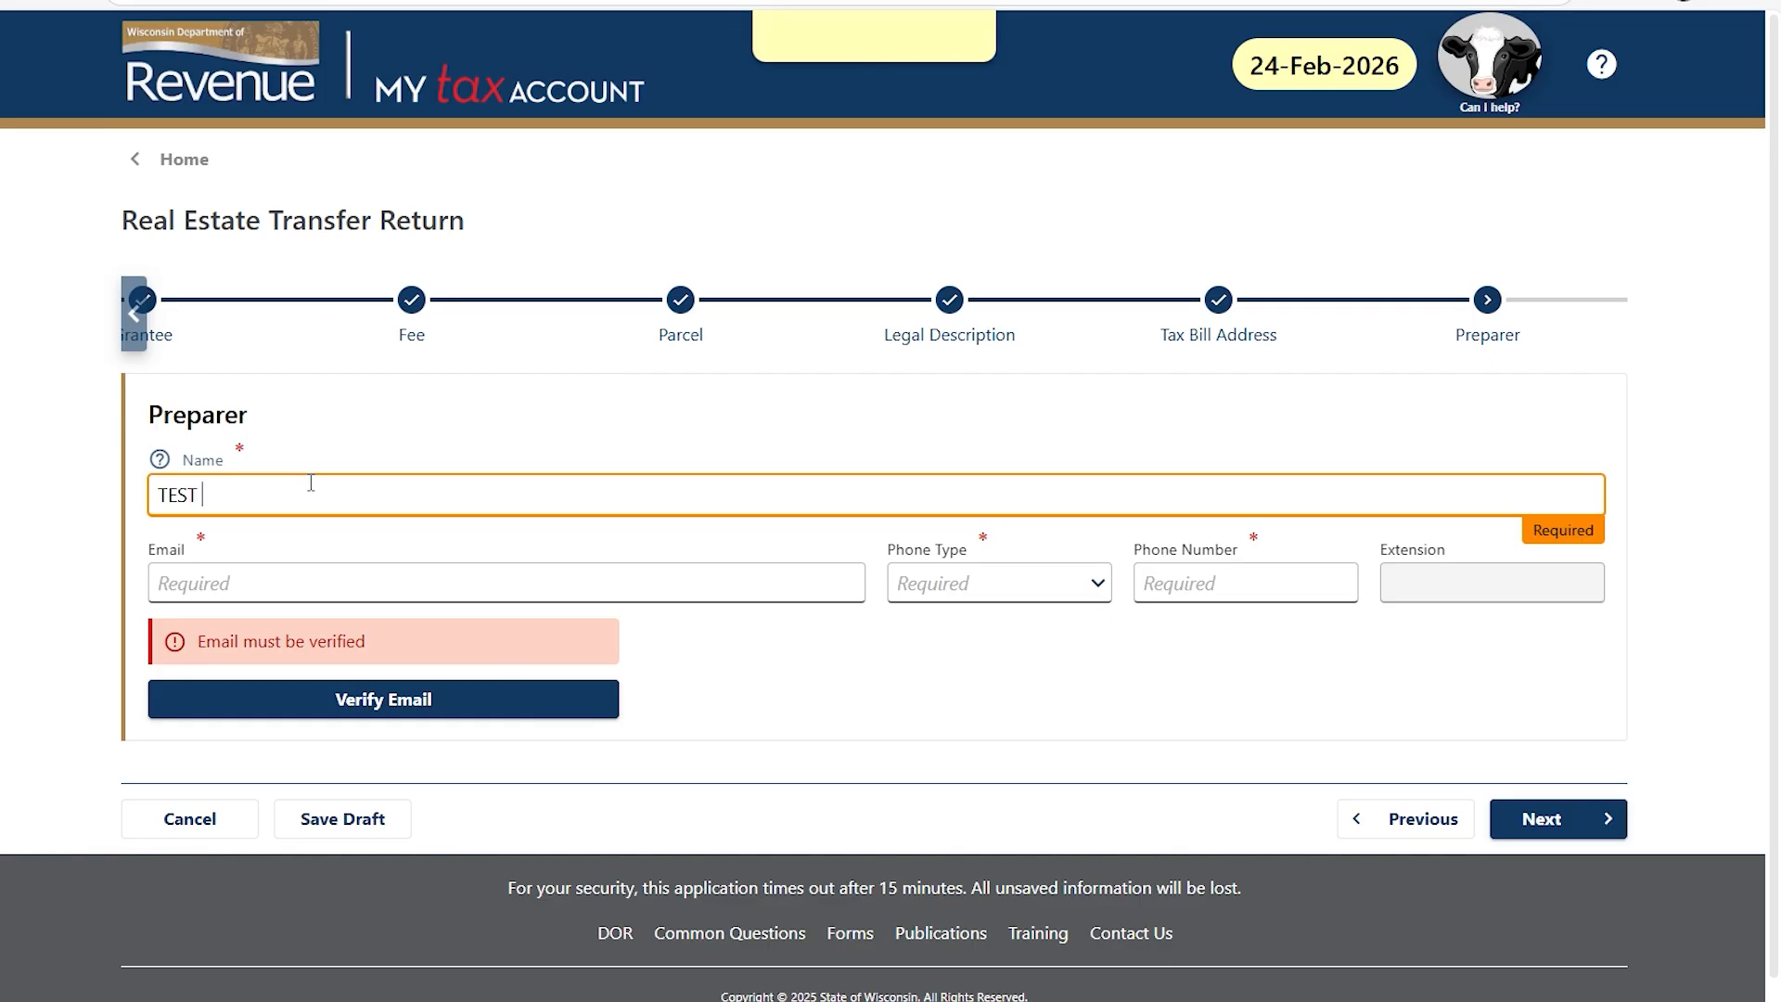
# Enter preparer TEST TITLE COMPANY with its e-mail and Business phone, and request e-mail verification.
pyautogui.write('TITLE COMPANY')
pyautogui.press('Tab')
pyautogui.write('test')
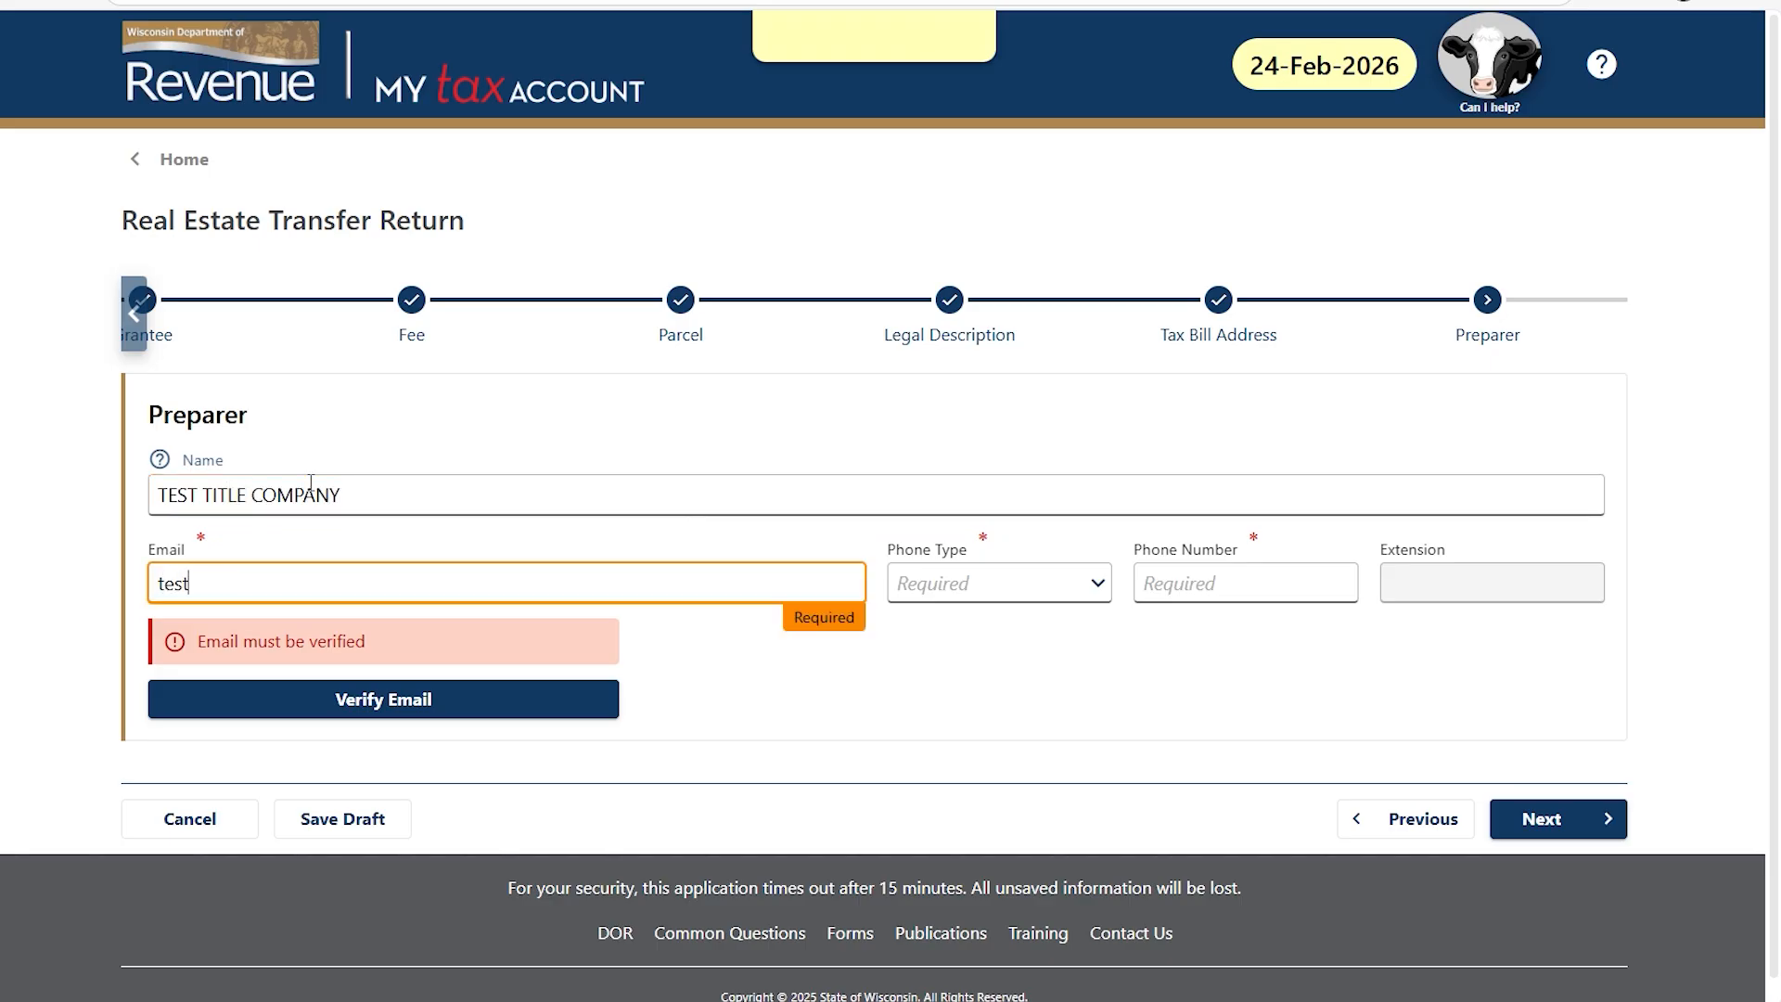
pyautogui.write('@test.com')
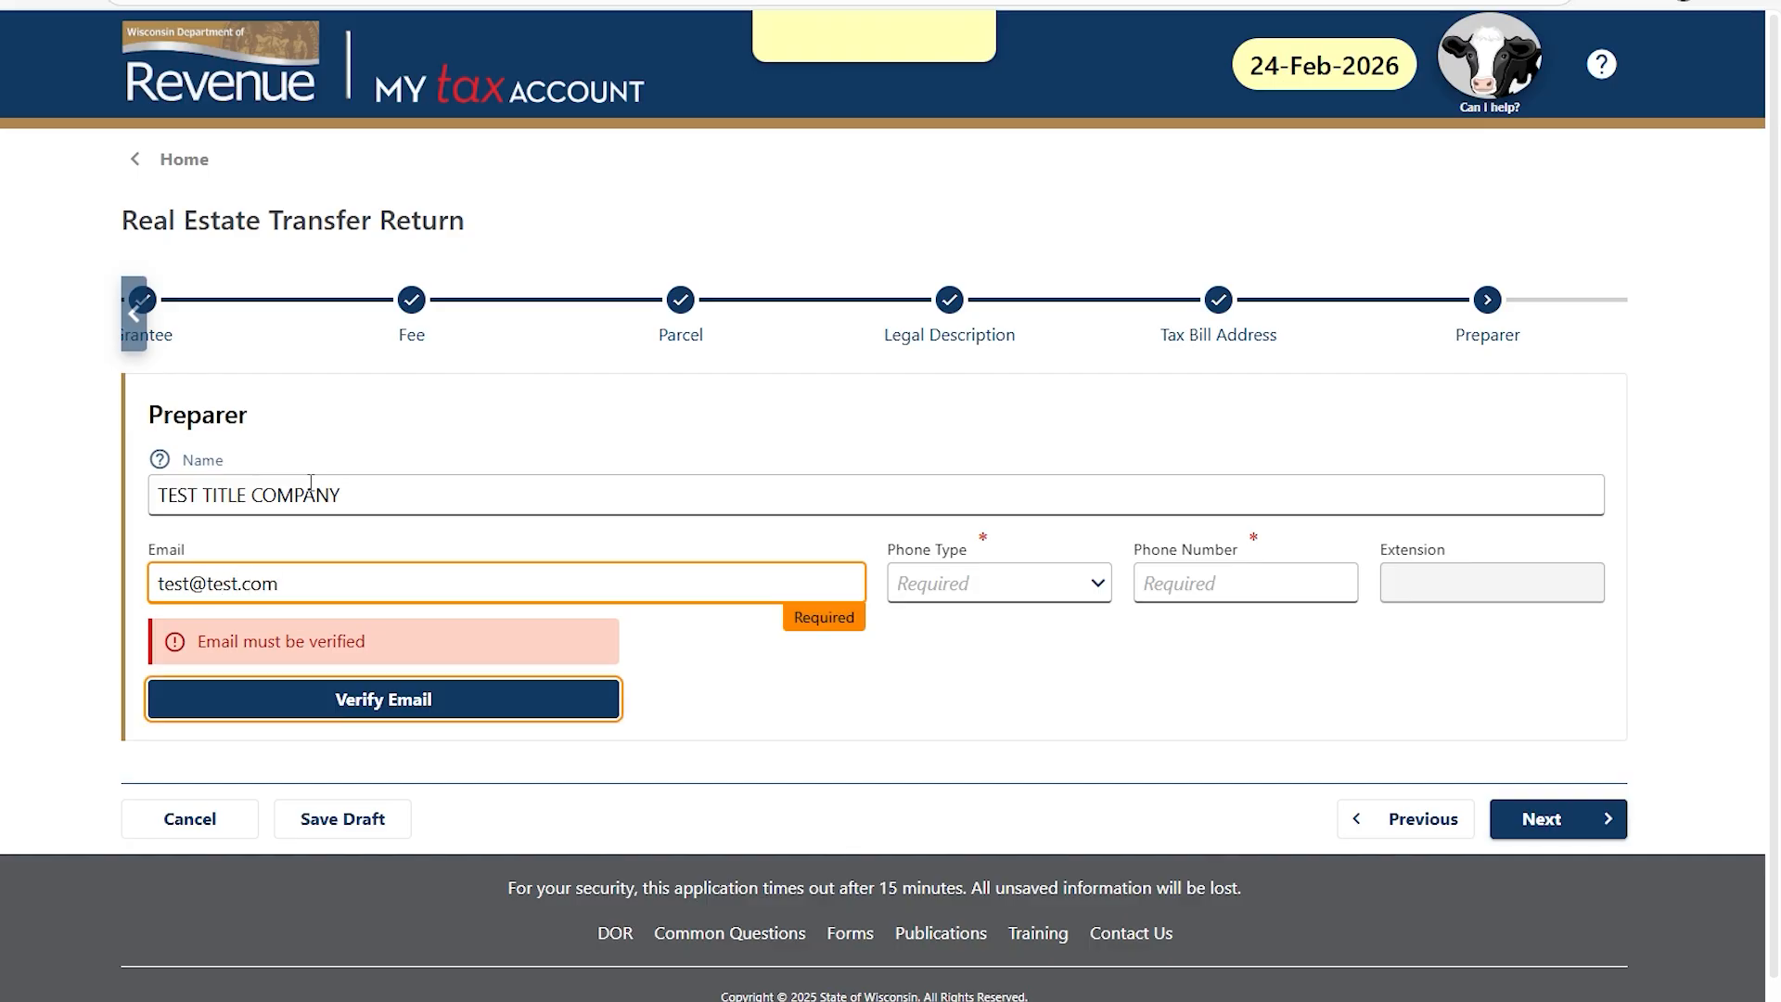
pyautogui.press('Tab')
pyautogui.click(1104, 584)
pyautogui.click(1037, 657)
pyautogui.click(1163, 580)
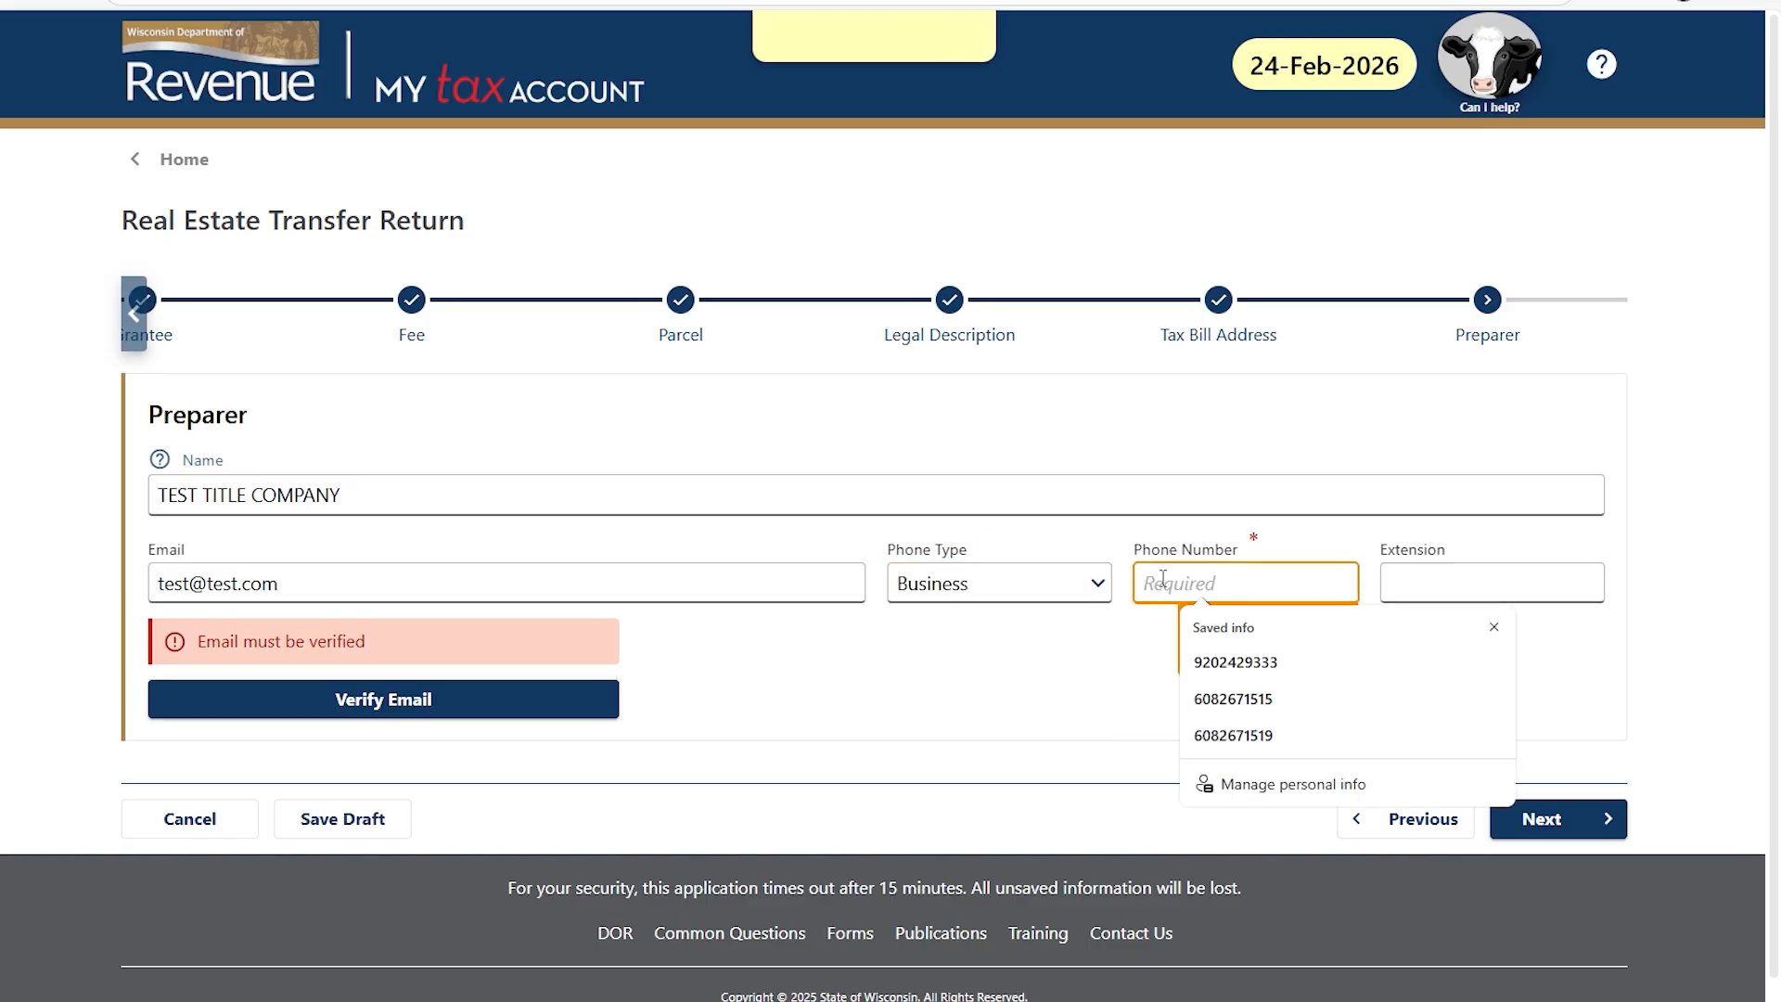
pyautogui.write('608) 124-5412')
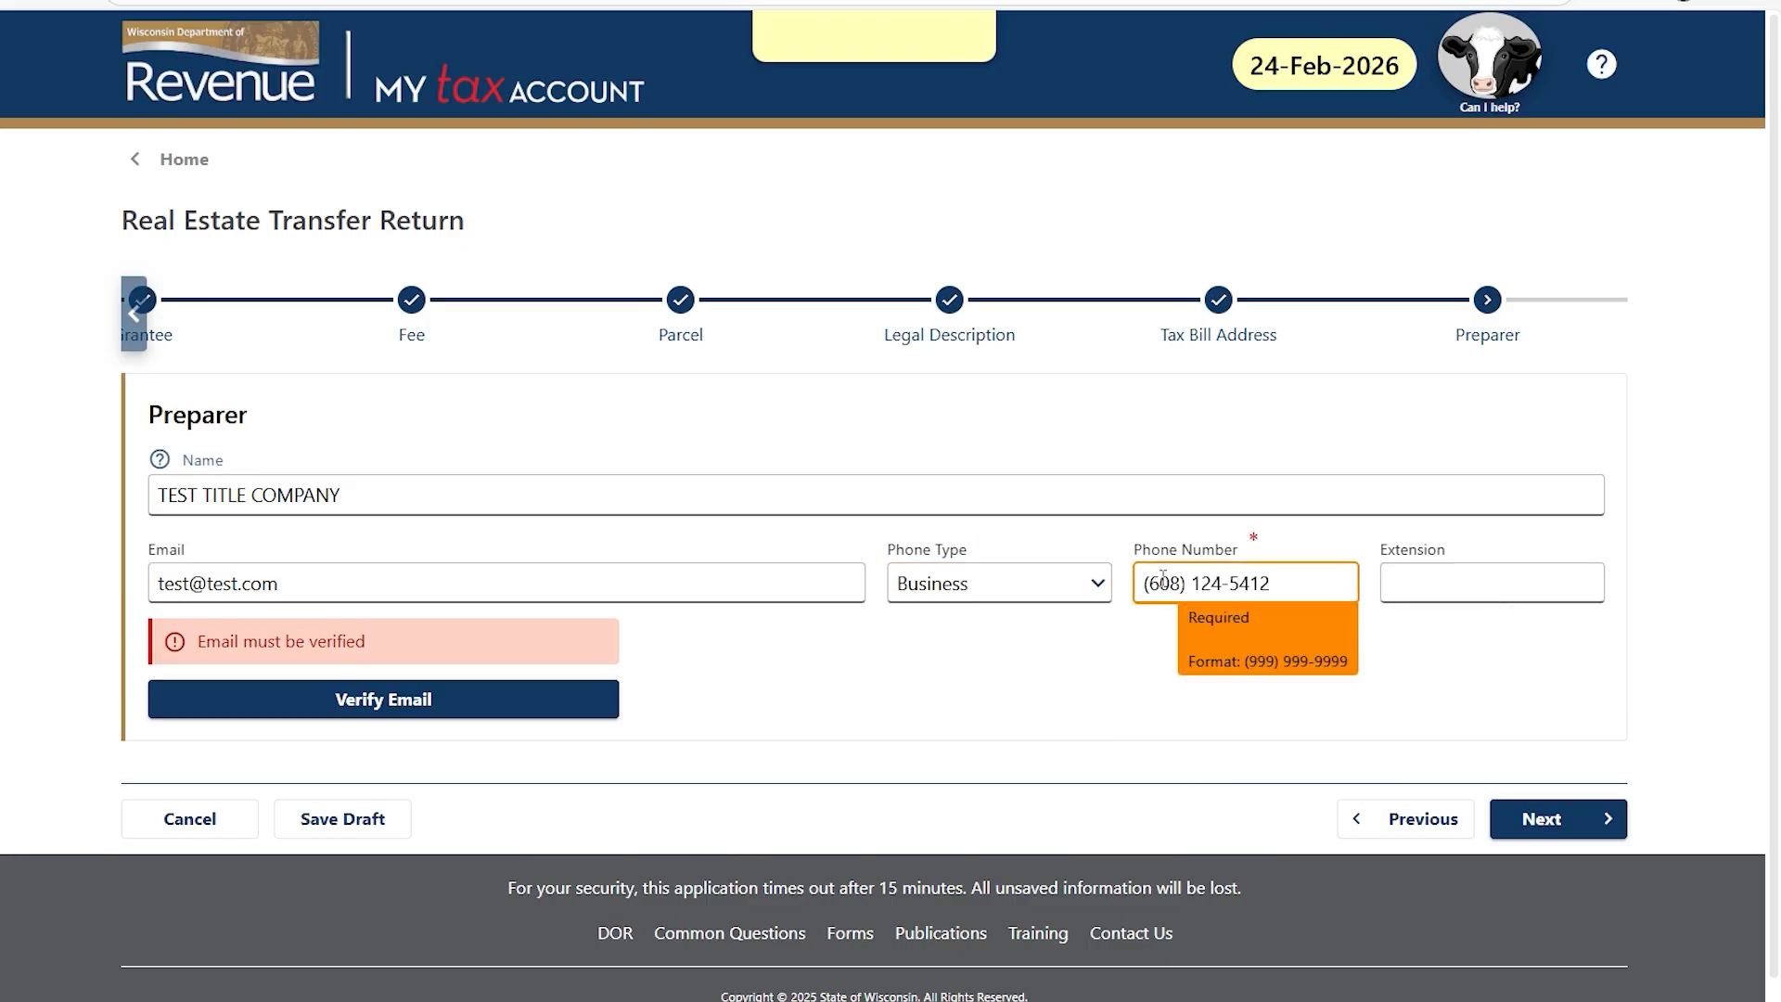
pyautogui.click(436, 698)
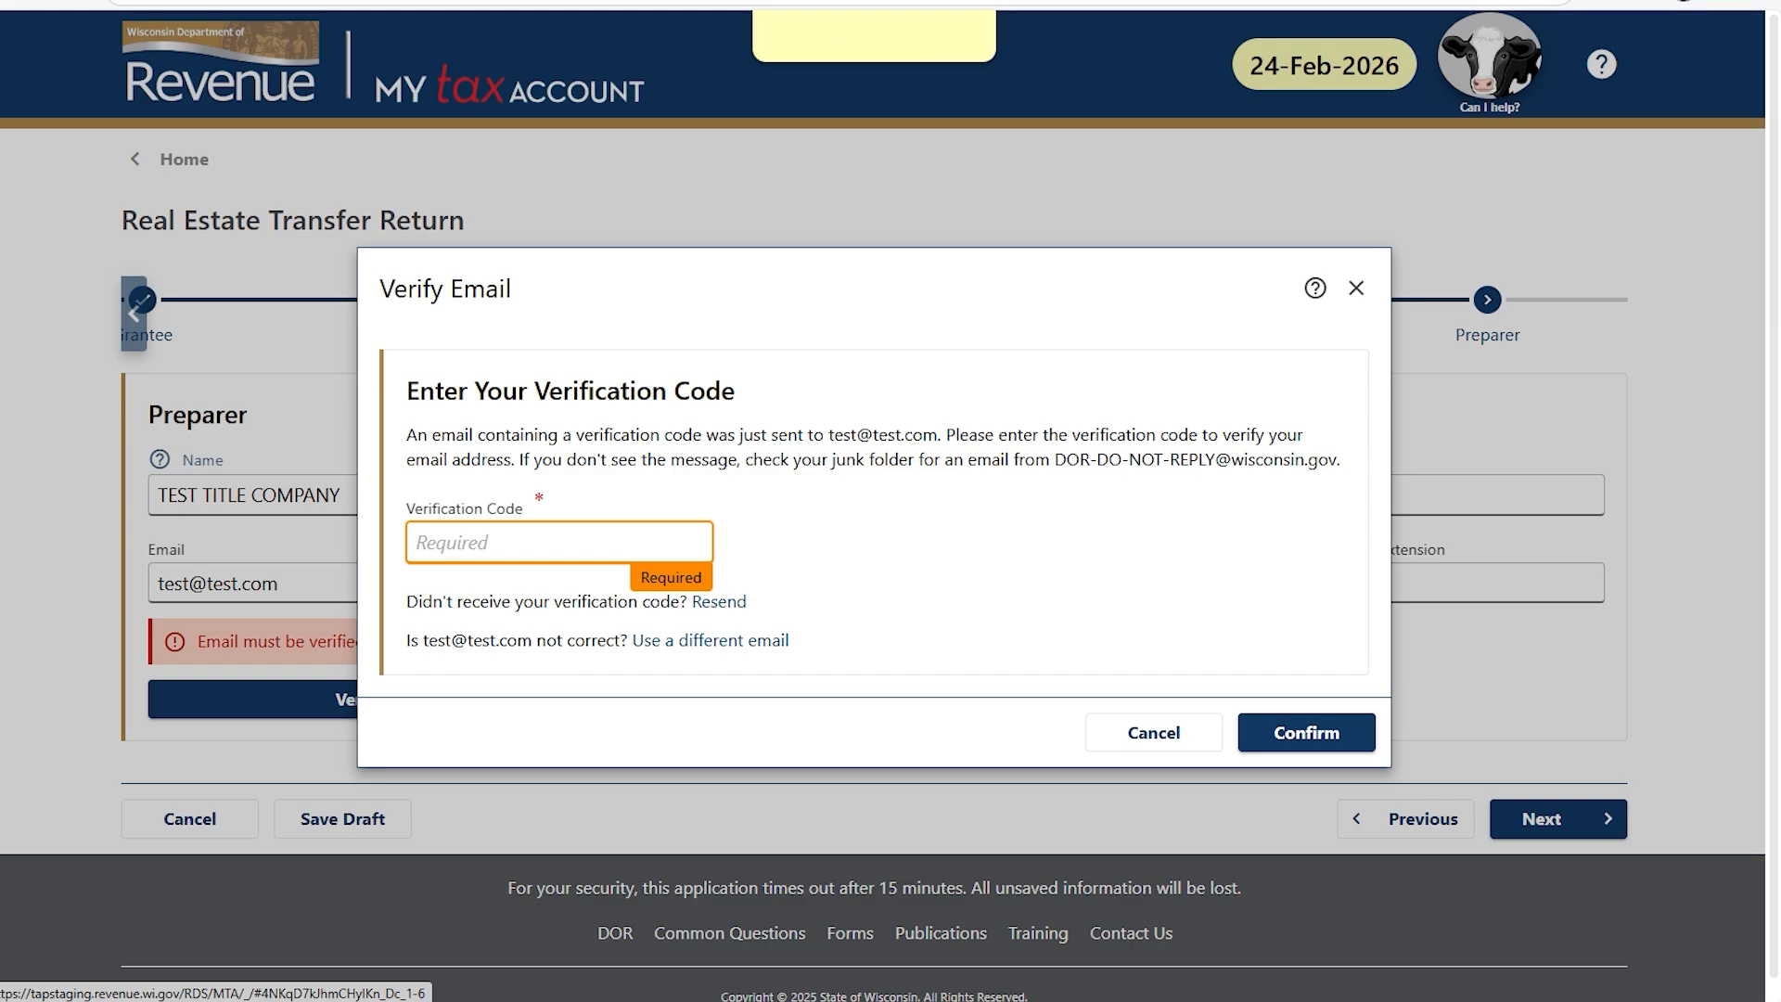
# Confirm the emailed verification code and continue to the Grantor's Agent step.
pyautogui.hotkey('ctrl', 'v')
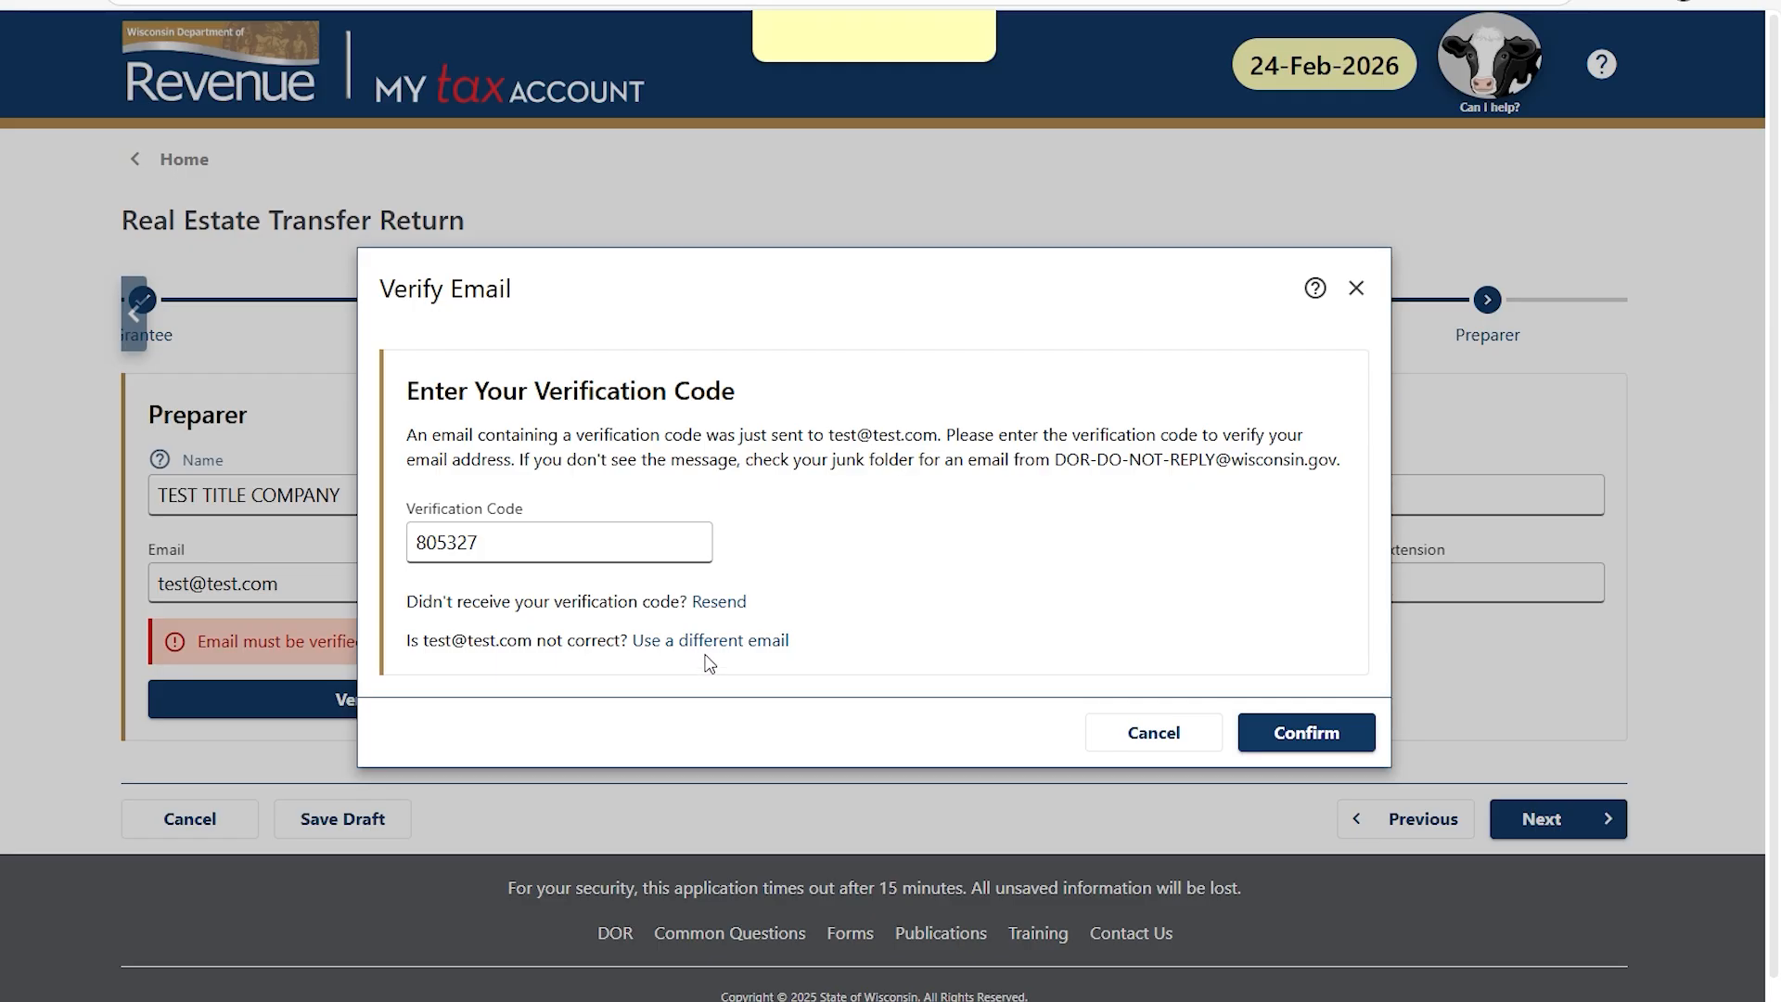
pyautogui.click(1306, 736)
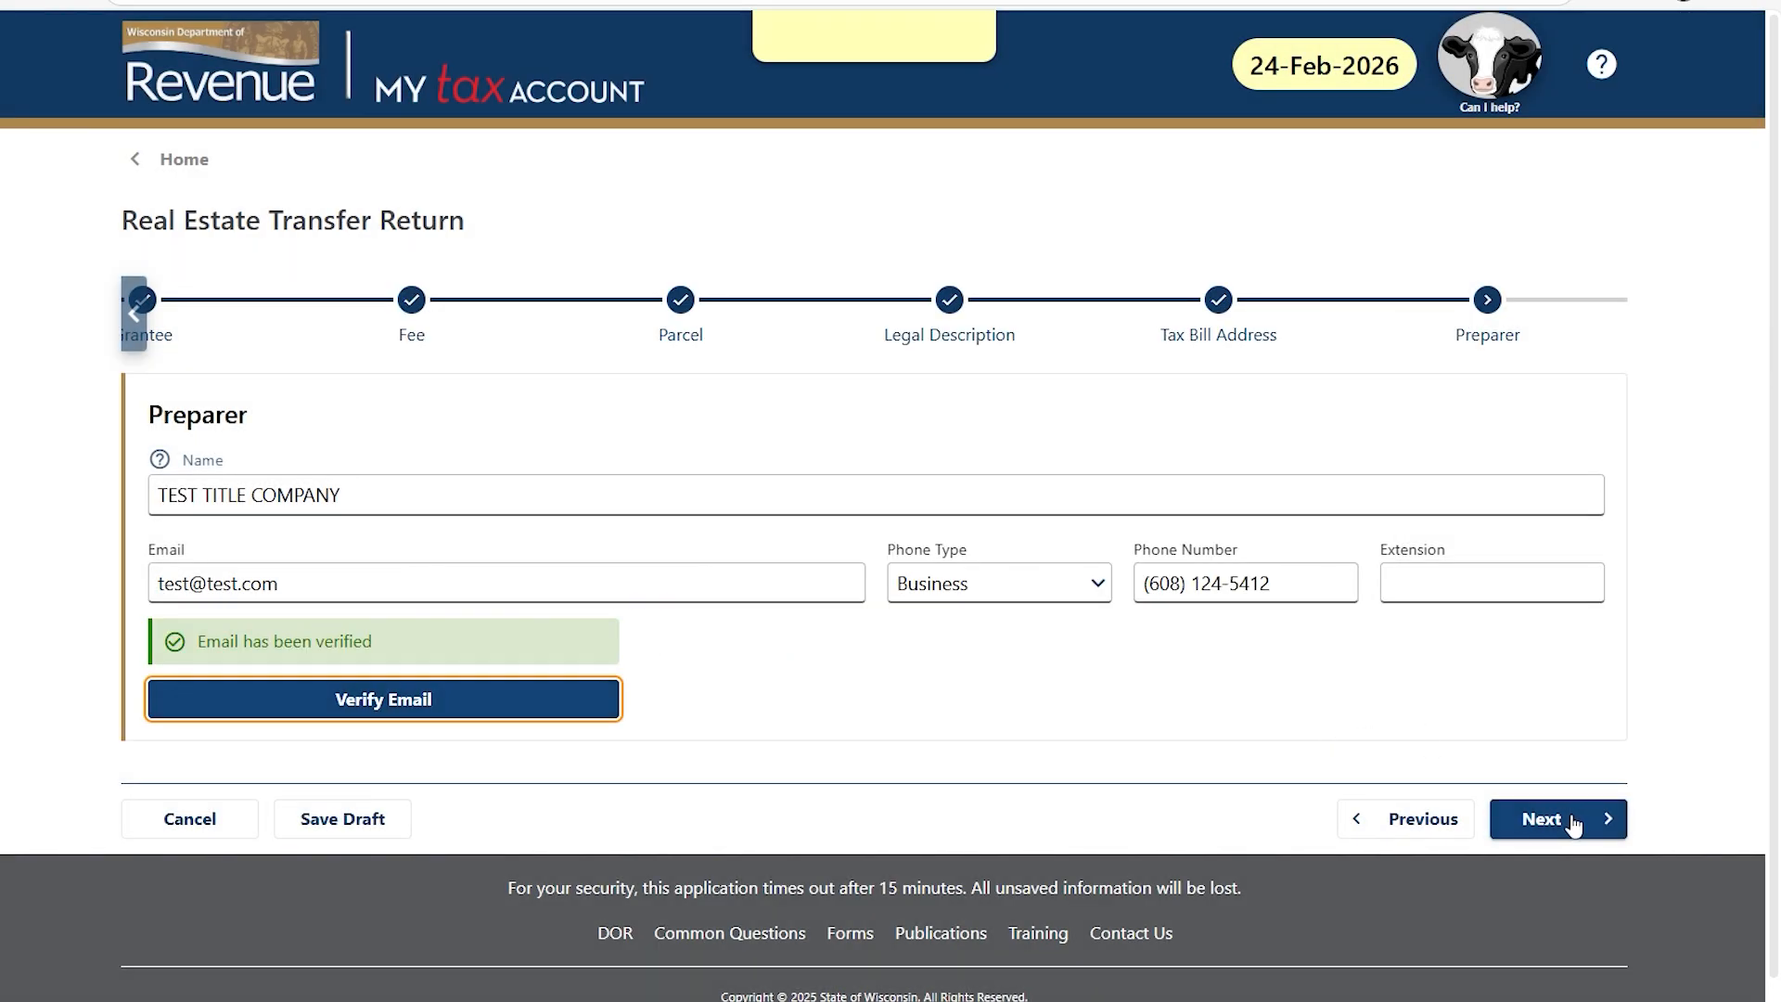
pyautogui.click(1580, 822)
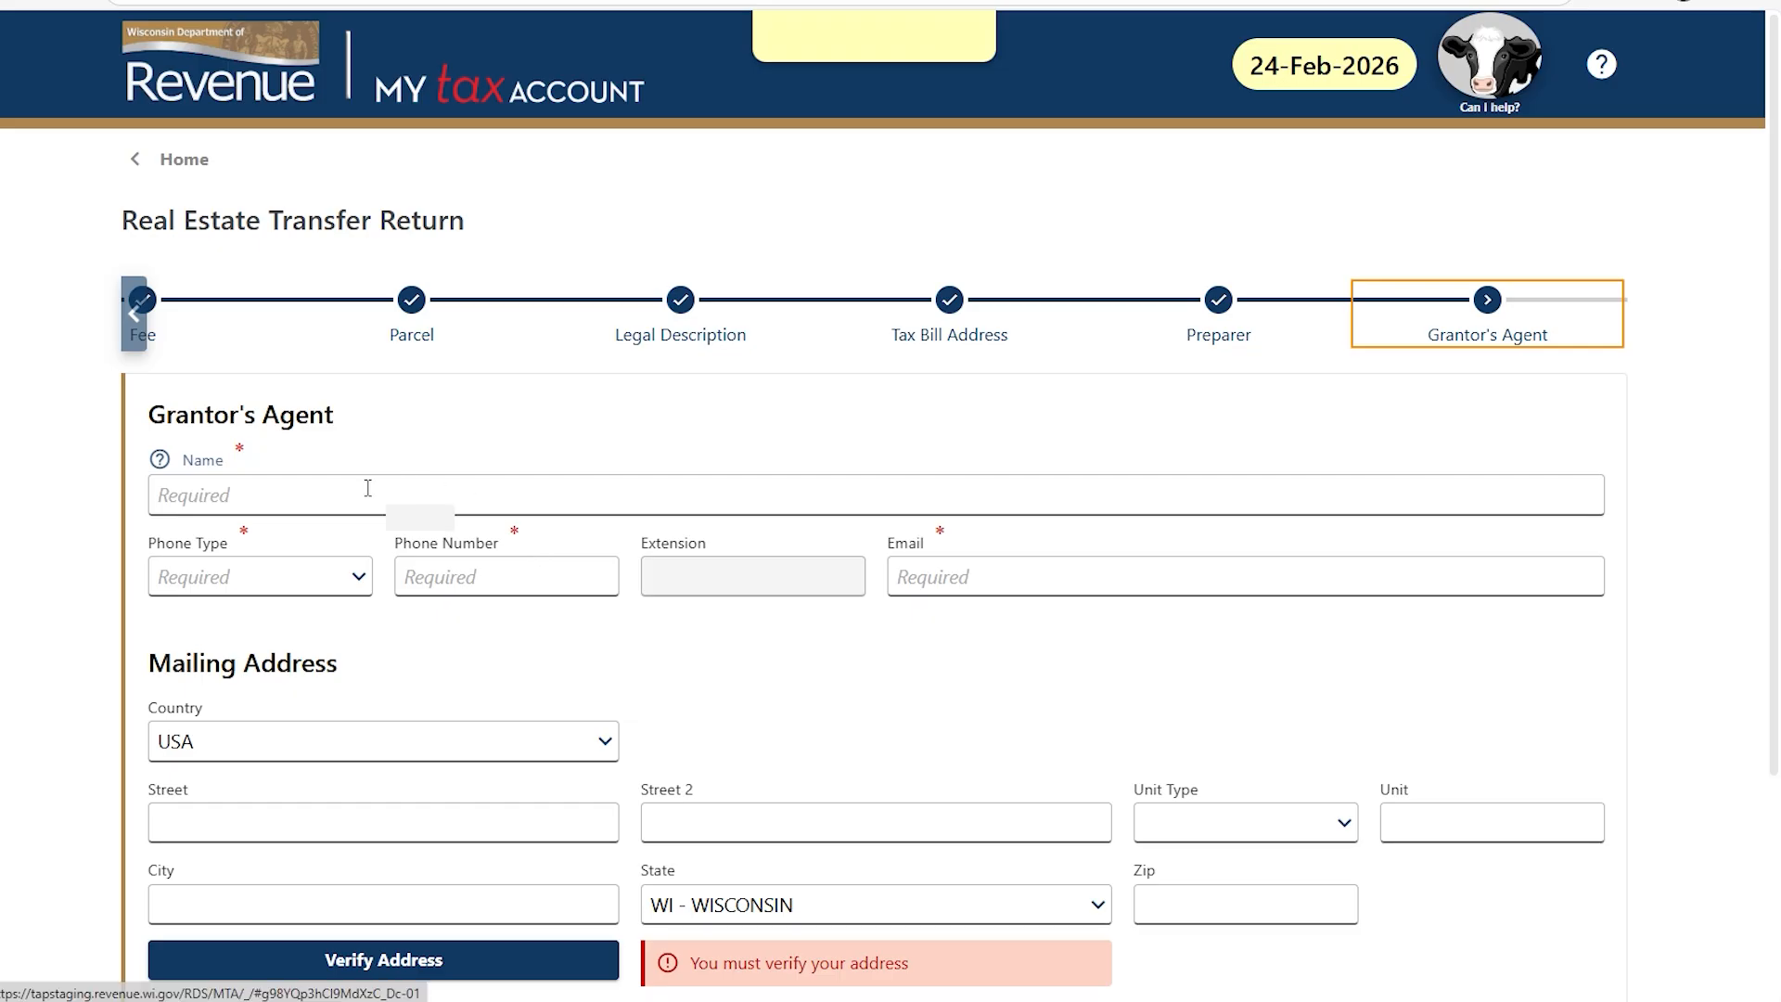
# Fill in the grantor's agent name, business phone, e-mail and saved mailing address, then verify and continue.
pyautogui.click(204, 493)
pyautogui.write('TEST')
pyautogui.press('Tab')
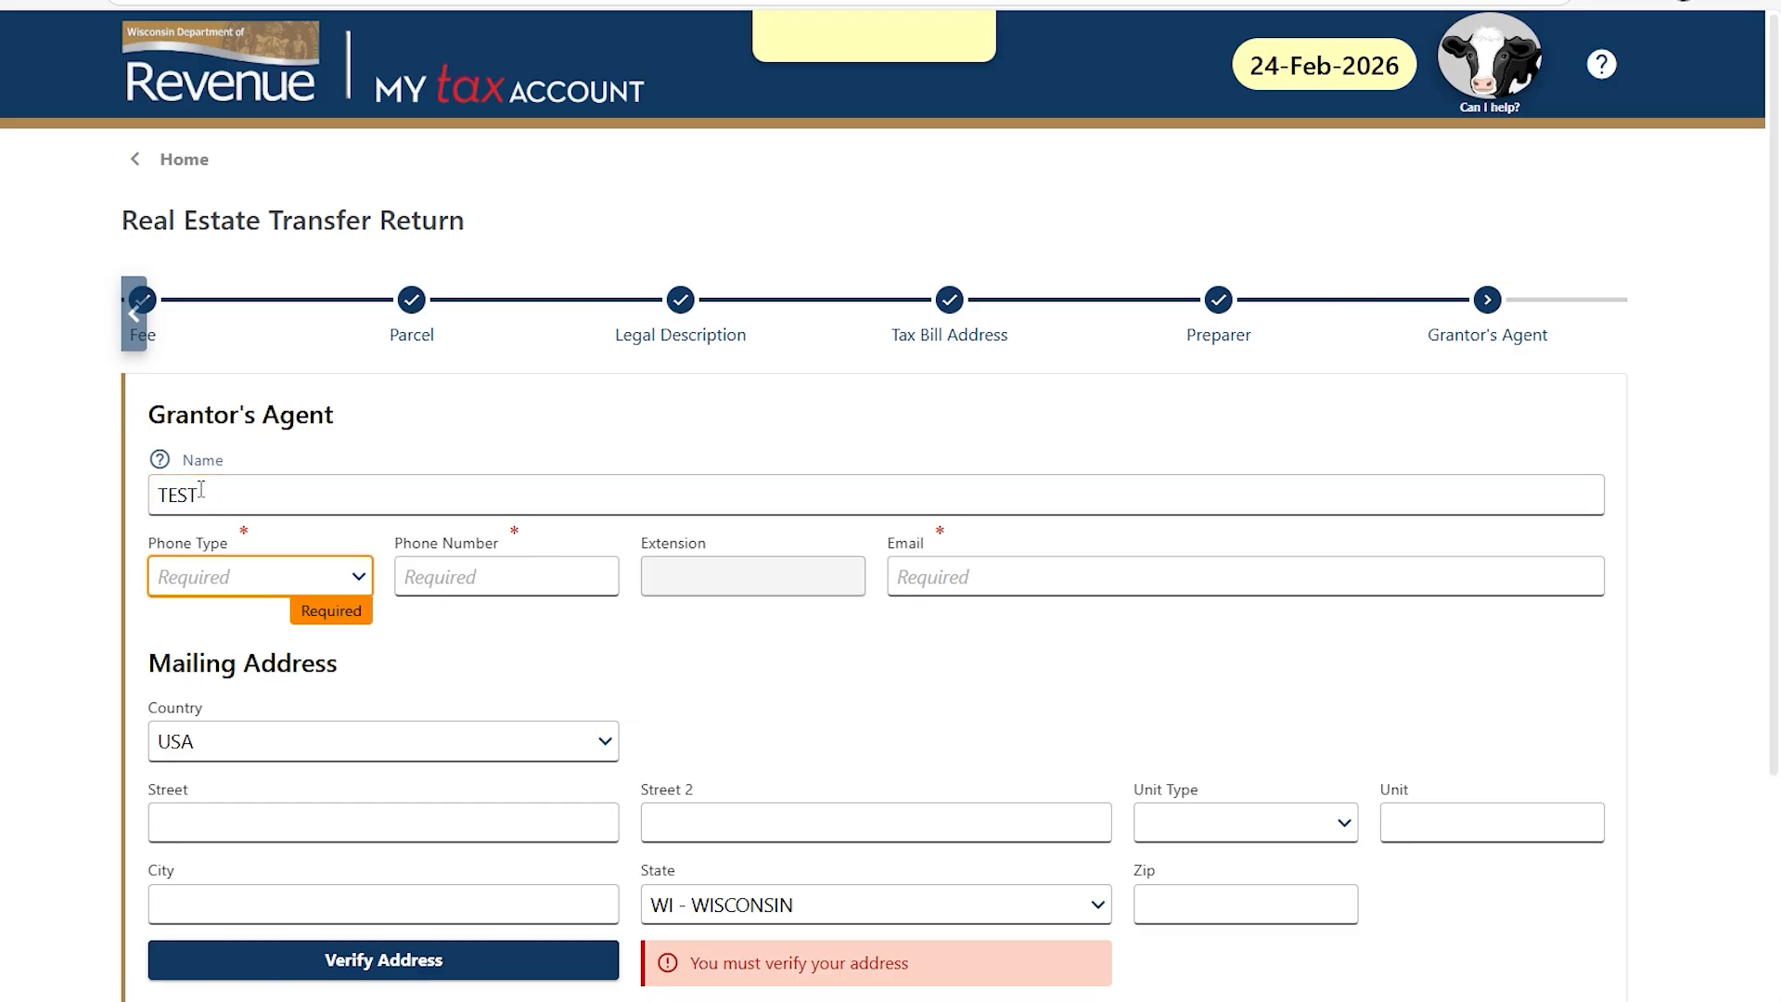
pyautogui.click(279, 577)
pyautogui.click(291, 672)
pyautogui.click(445, 565)
pyautogui.write('6081241245')
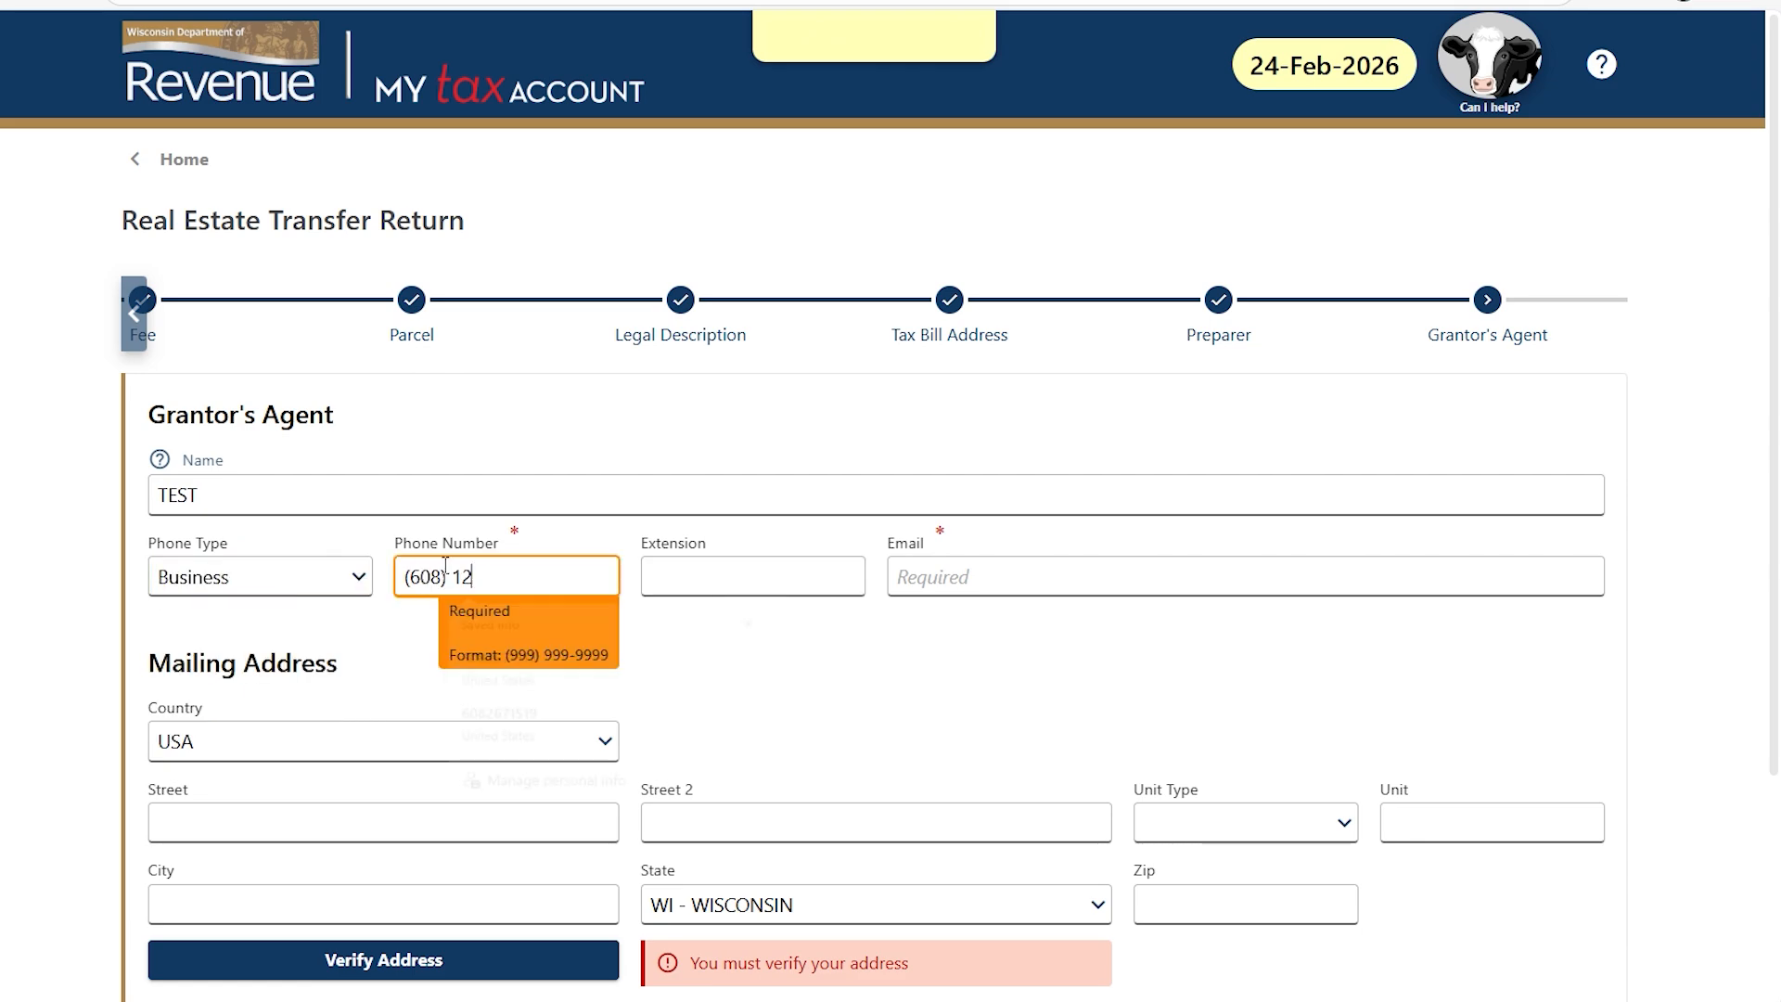
pyautogui.press('Tab')
pyautogui.press('Tab')
pyautogui.write('test@test.com')
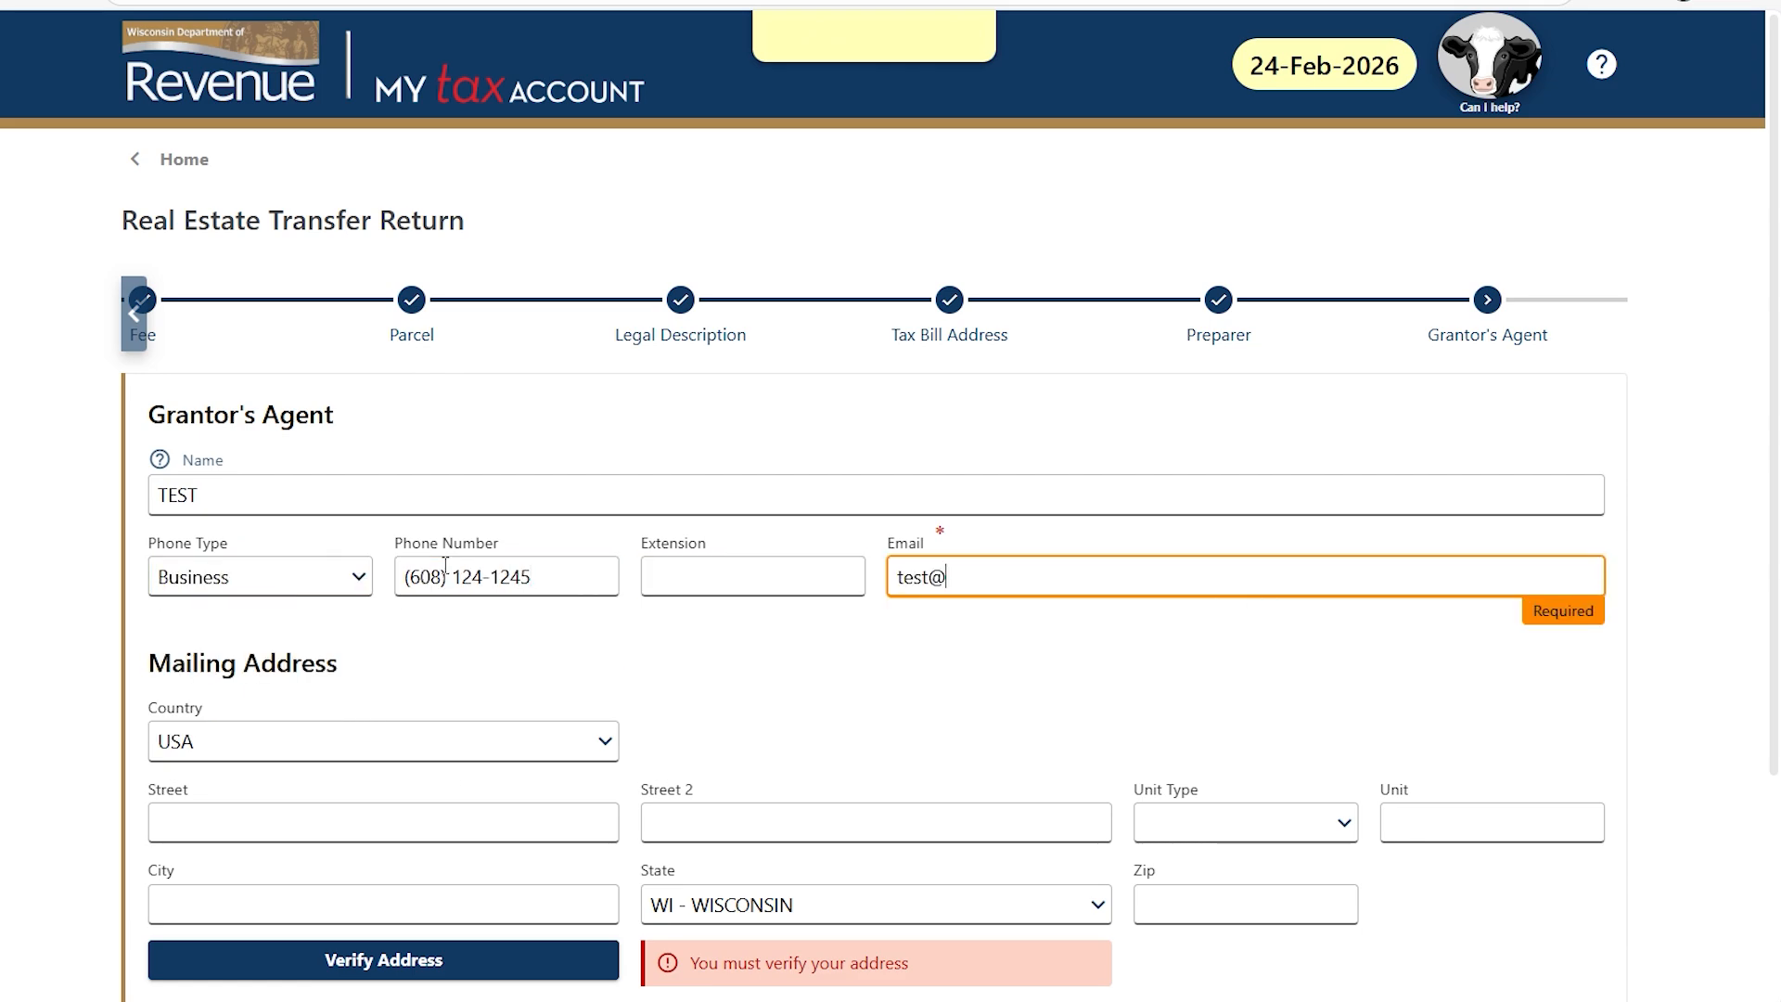
pyautogui.click(193, 810)
pyautogui.click(303, 722)
pyautogui.scroll(-1, 302, 722)
pyautogui.click(344, 846)
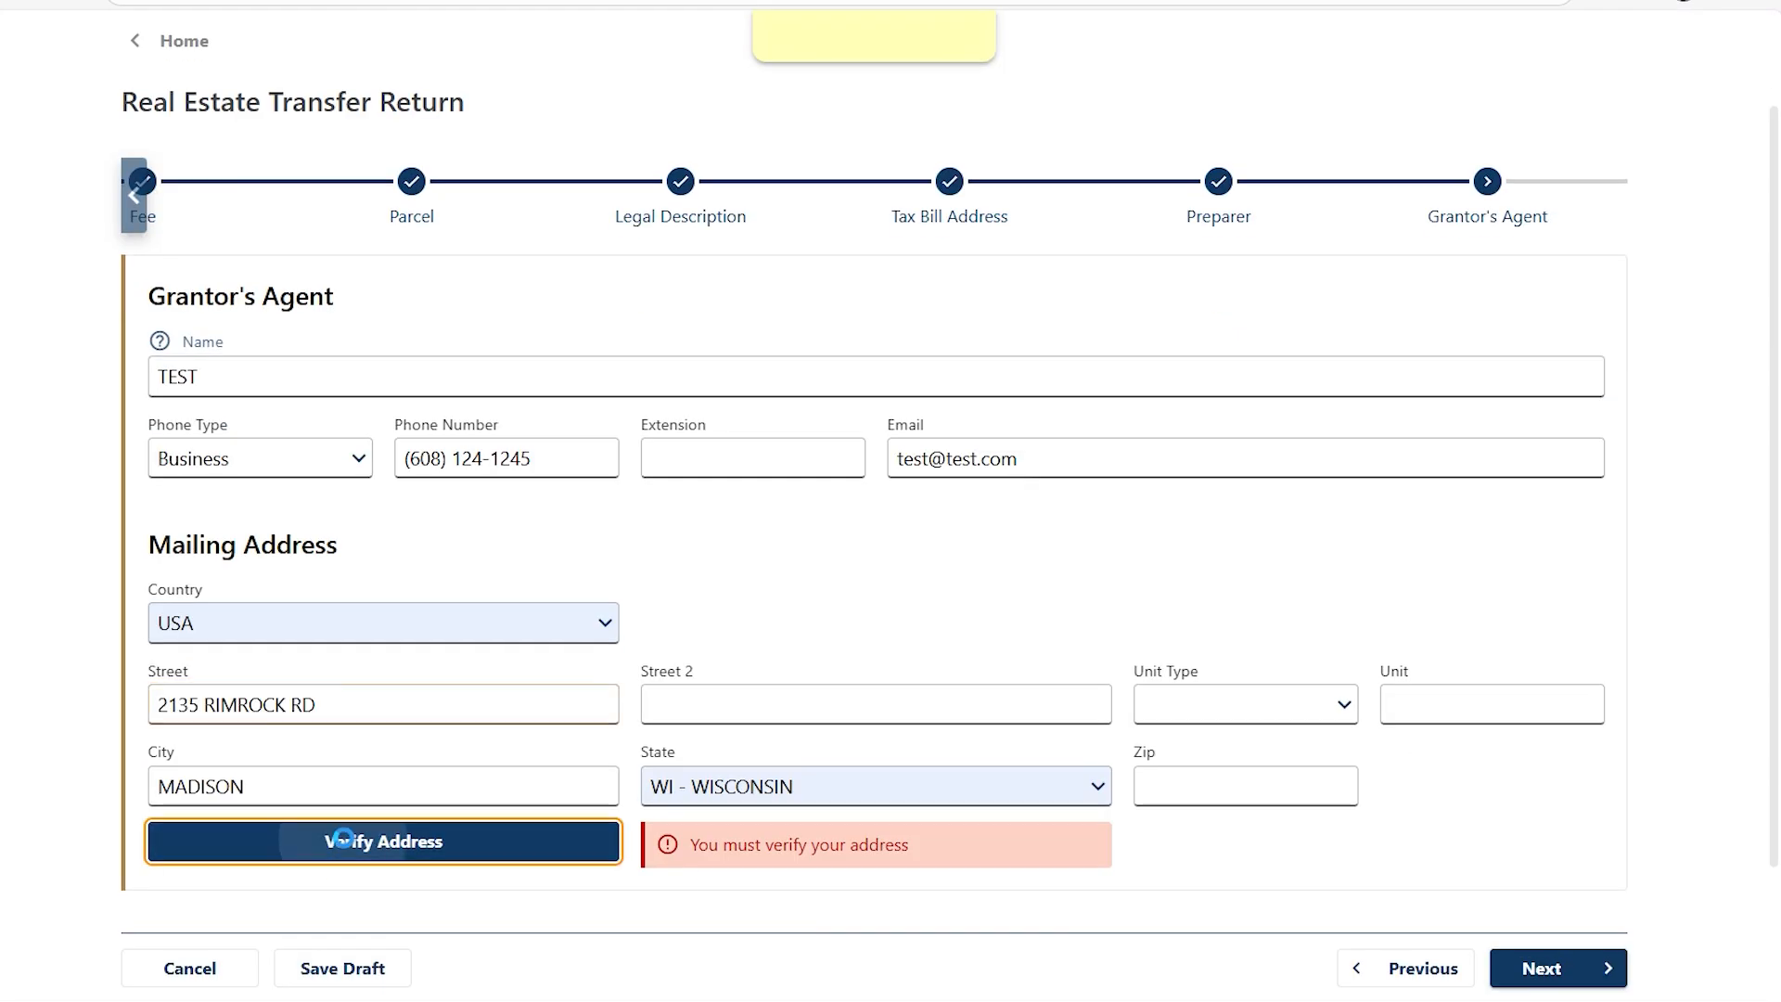
pyautogui.click(1575, 979)
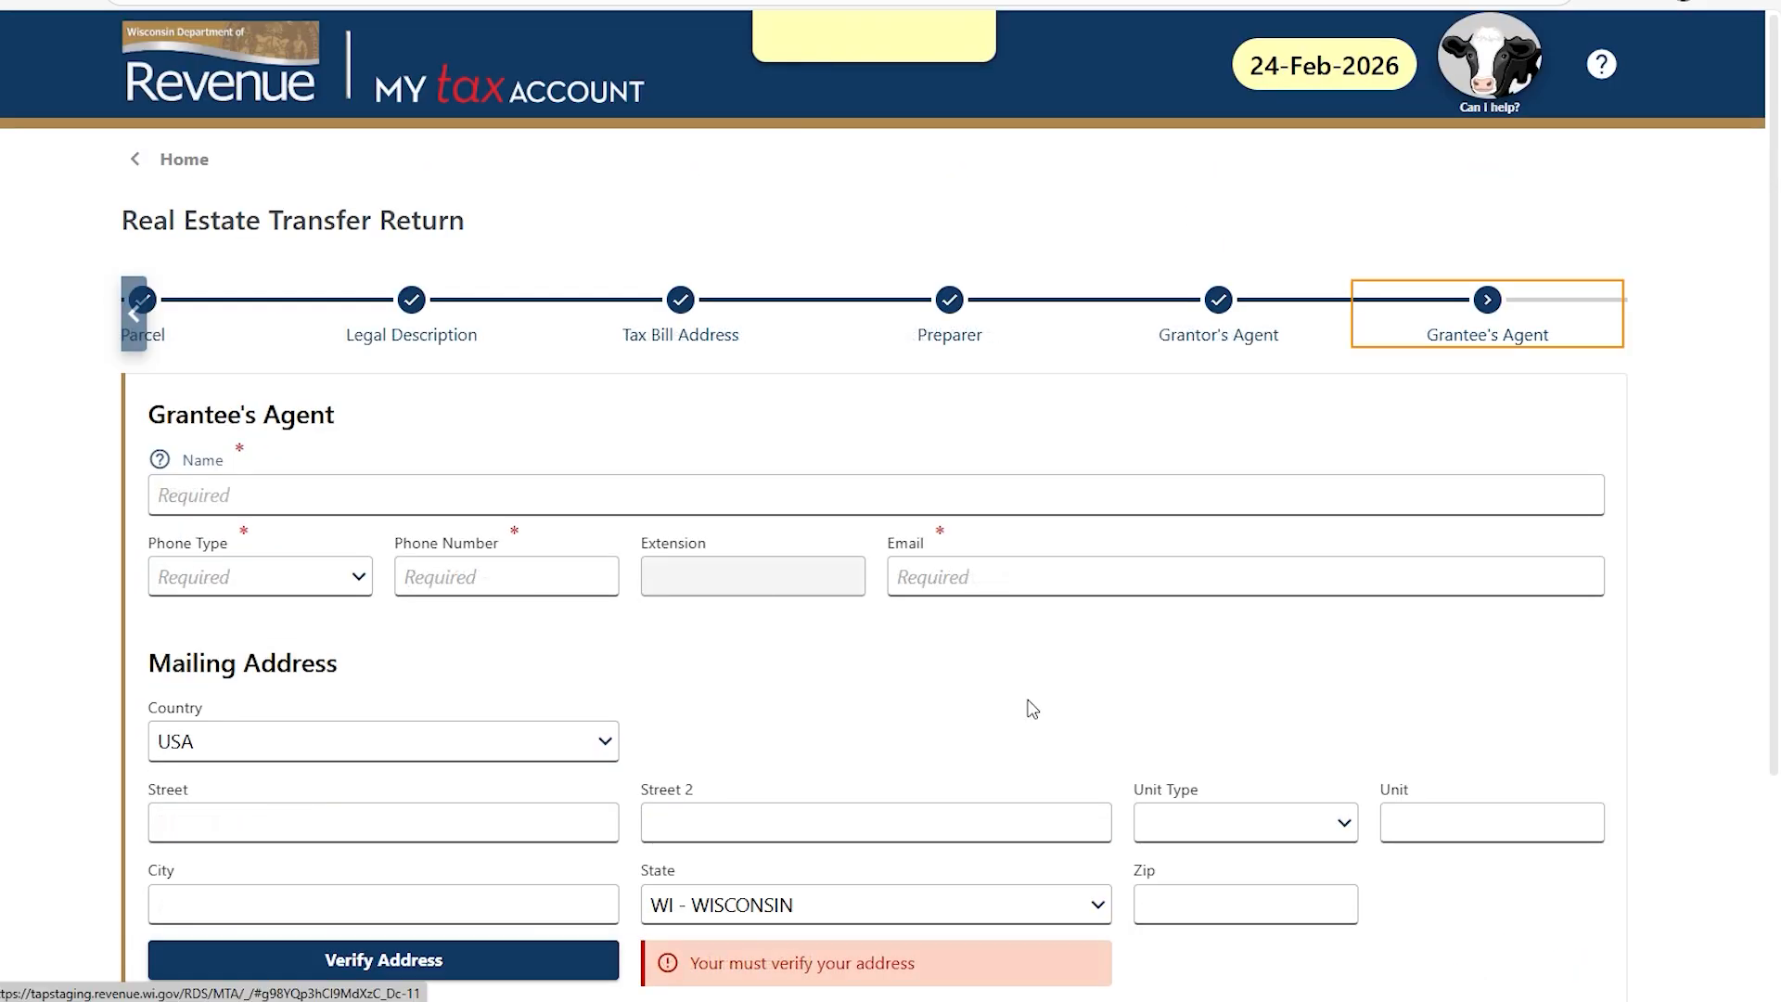
# Enter the grantee's agent name, business phone number and e-mail, and verify the mailing address.
pyautogui.click(304, 487)
pyautogui.write('TEST')
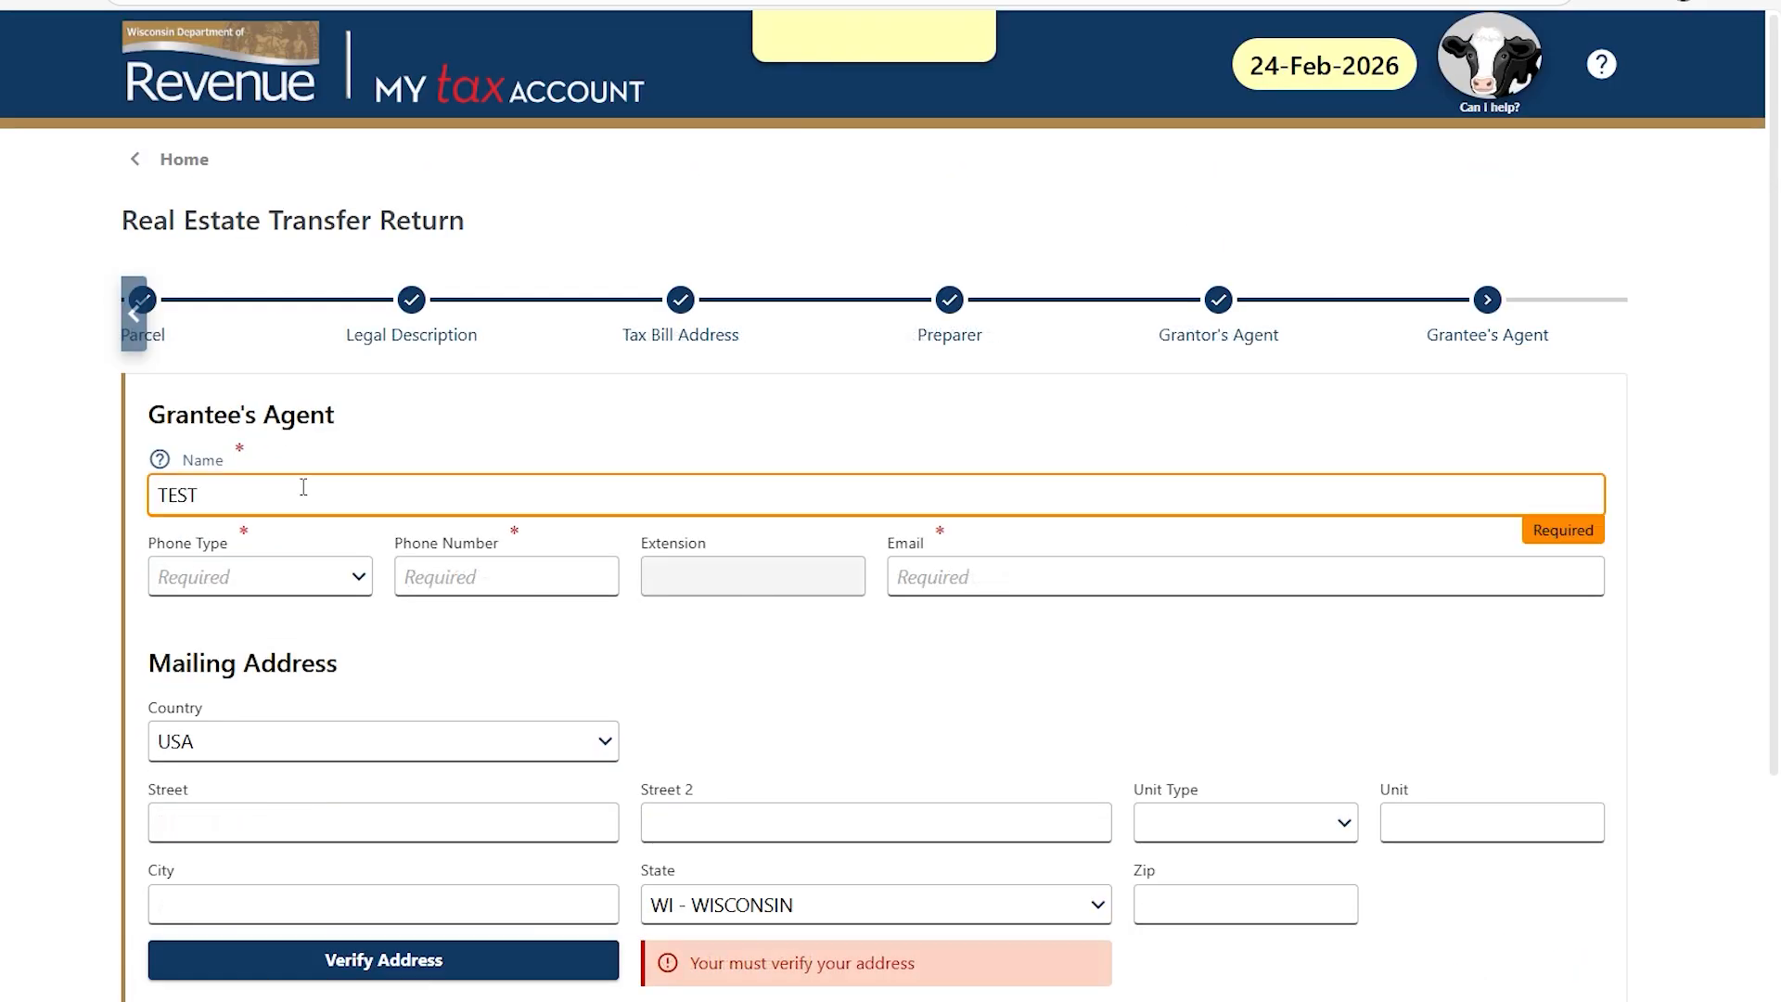
pyautogui.press('Tab')
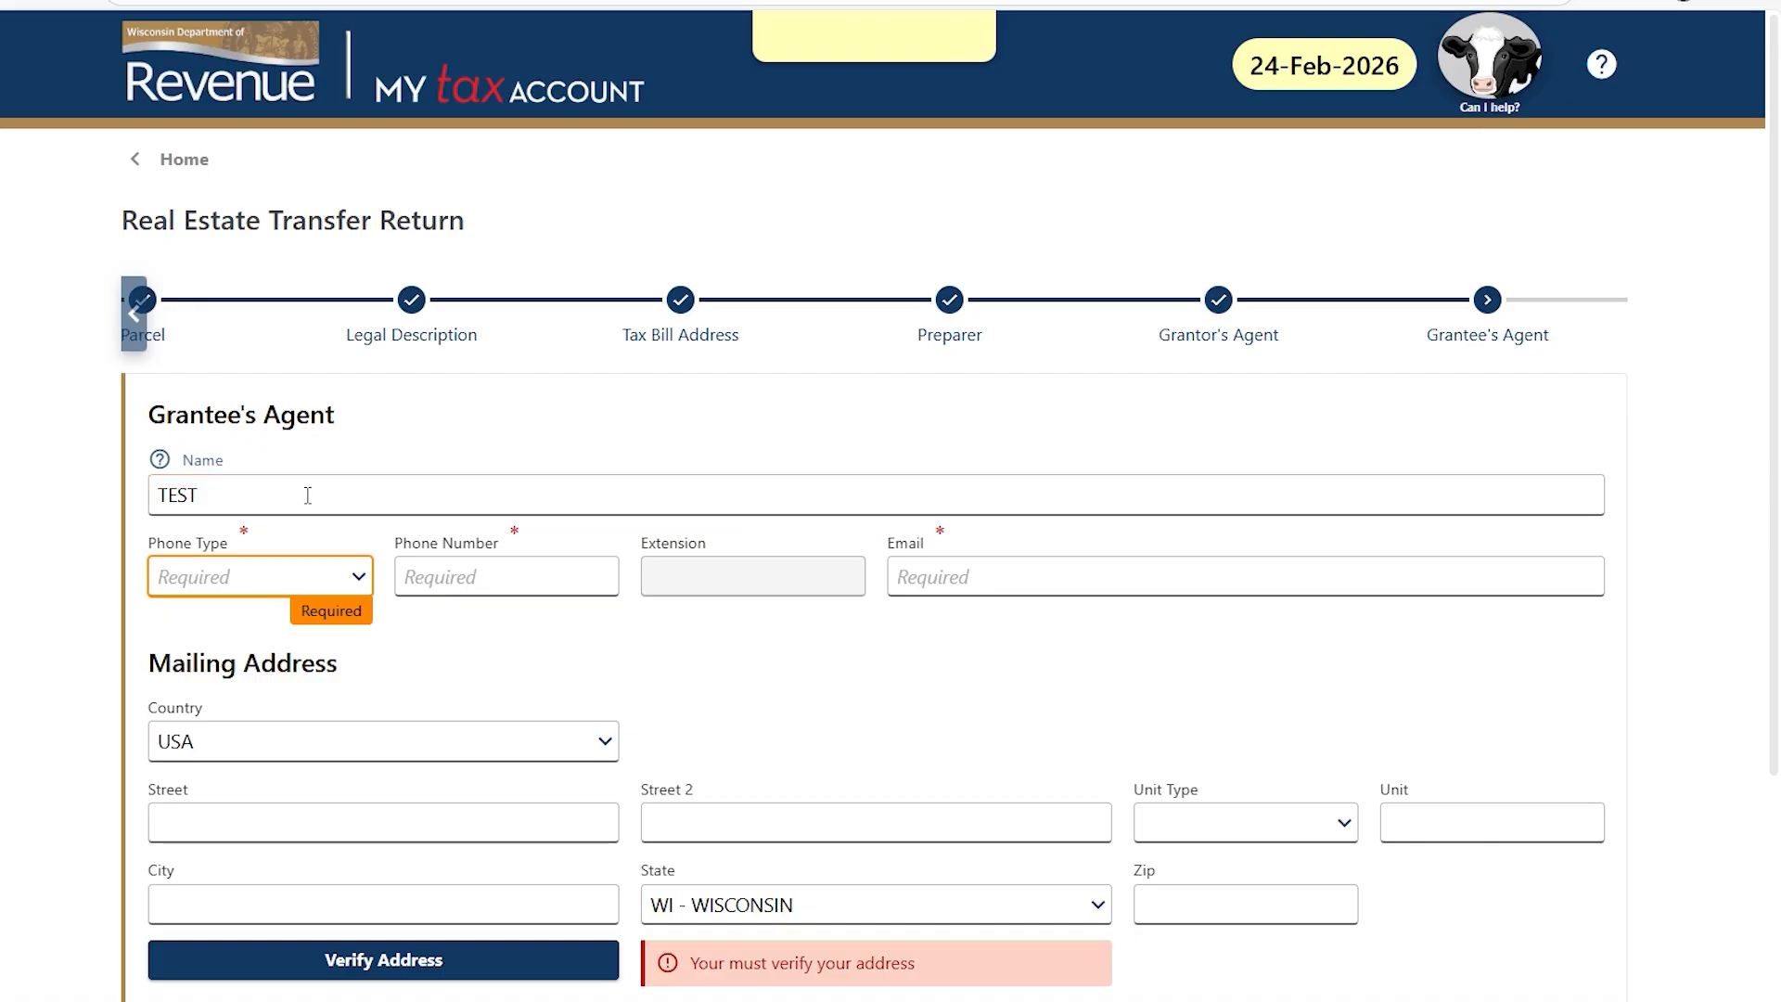
pyautogui.click(306, 576)
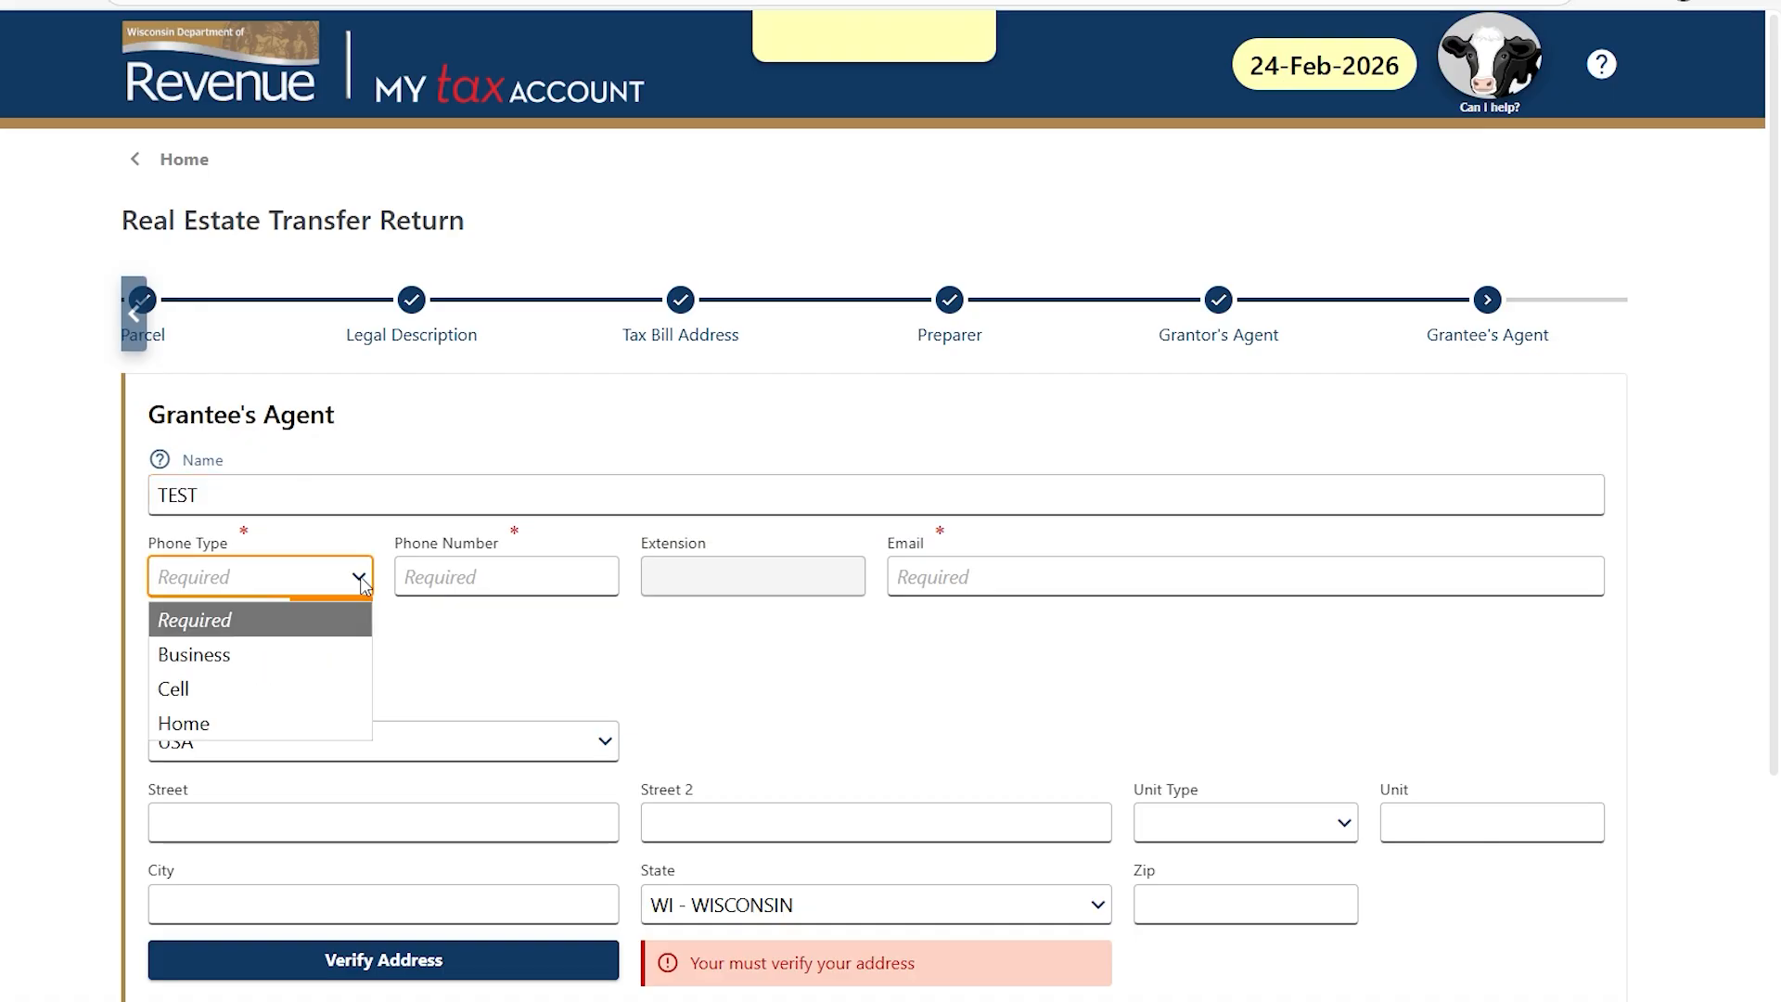
pyautogui.click(311, 659)
pyautogui.click(477, 577)
pyautogui.write('608) 124-1245')
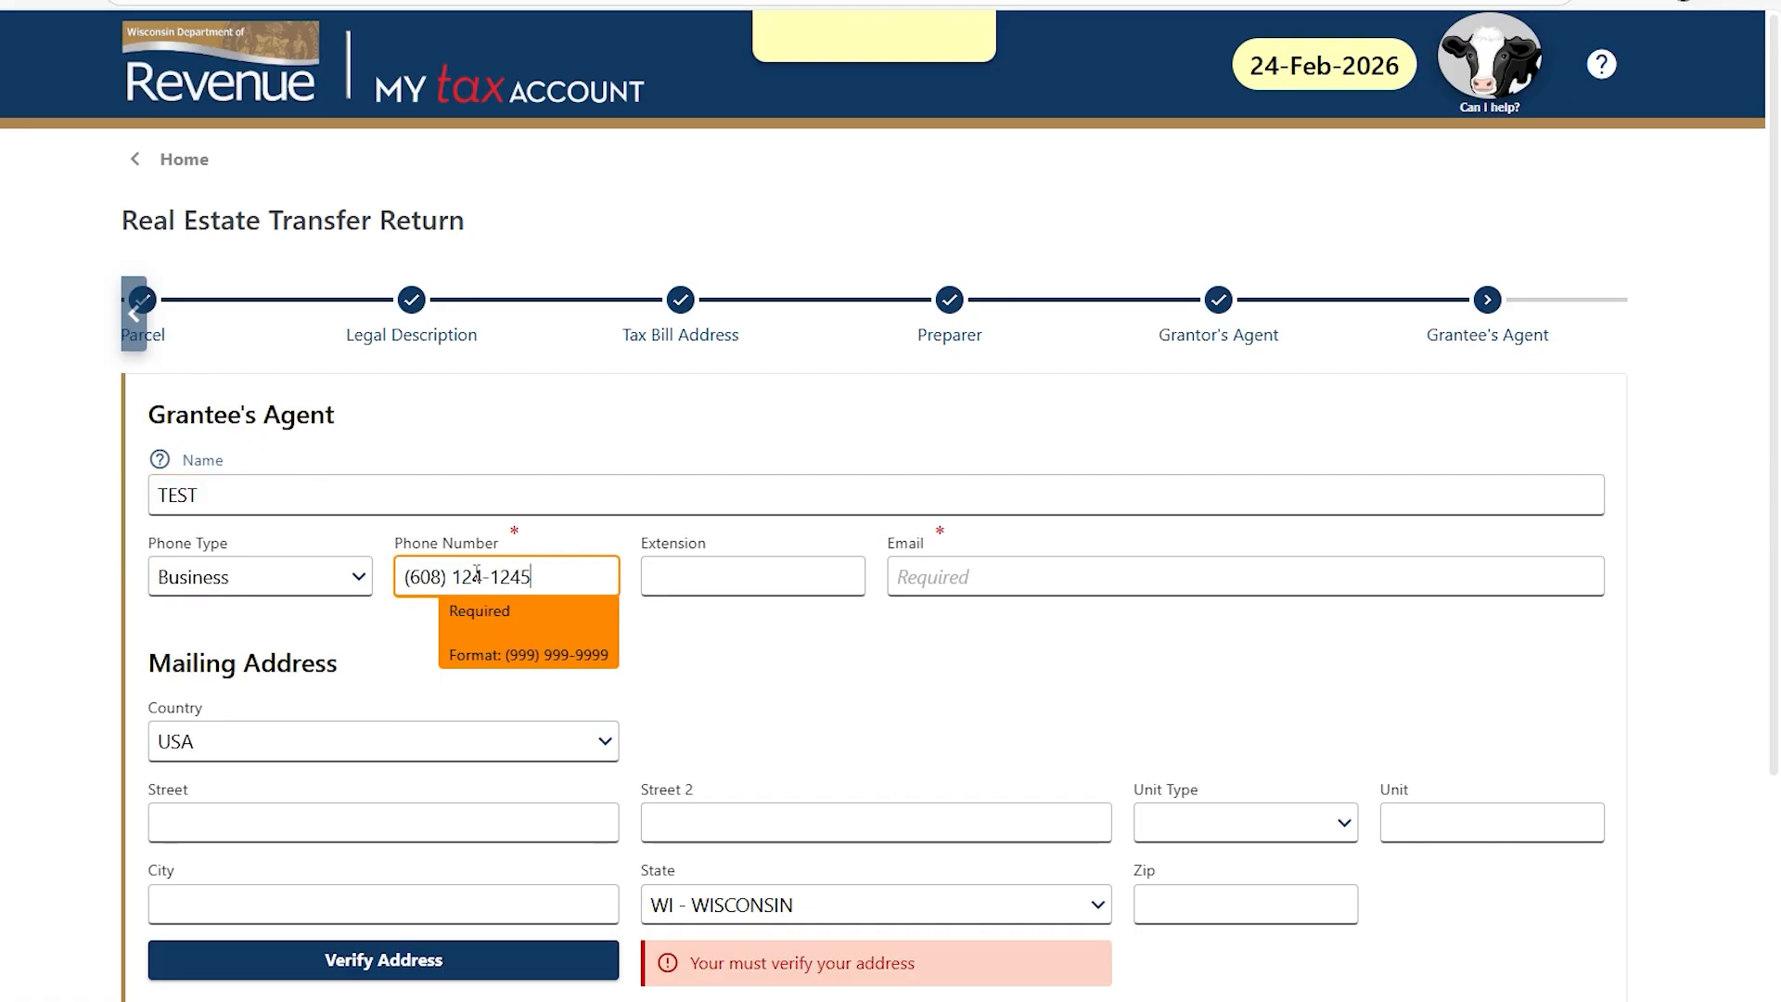
pyautogui.press('Tab')
pyautogui.press('Tab')
pyautogui.write('test@tes')
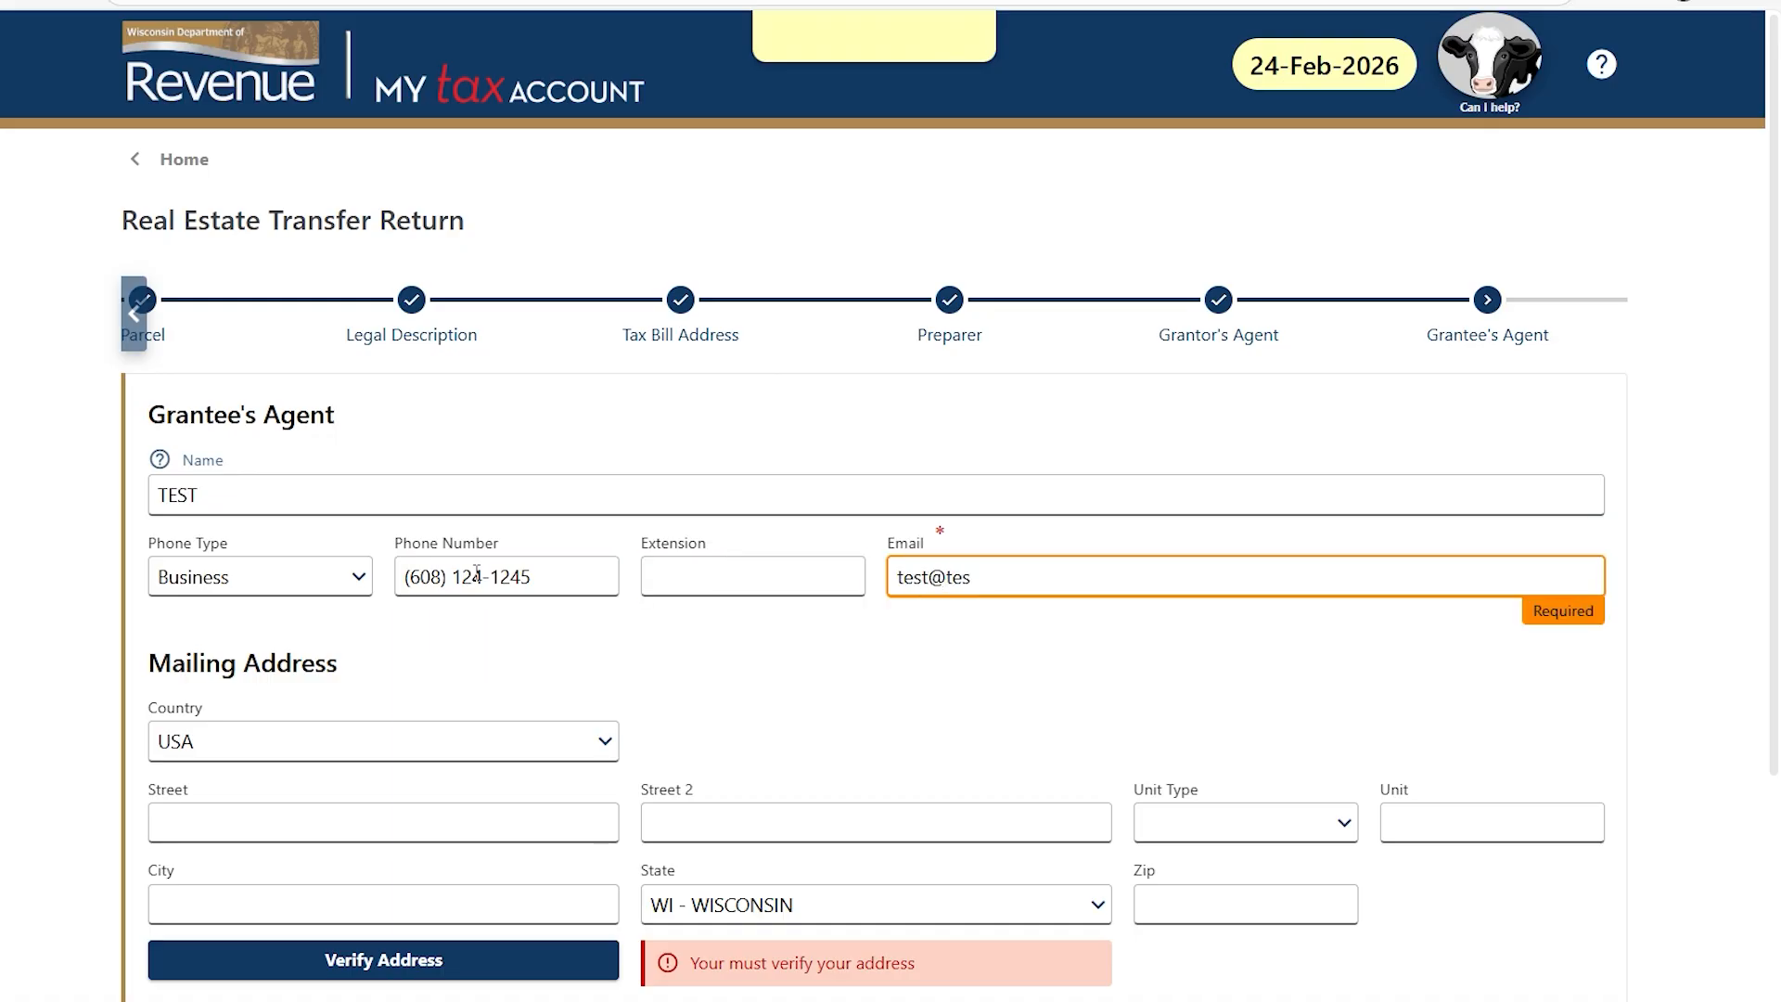
pyautogui.write('t.com')
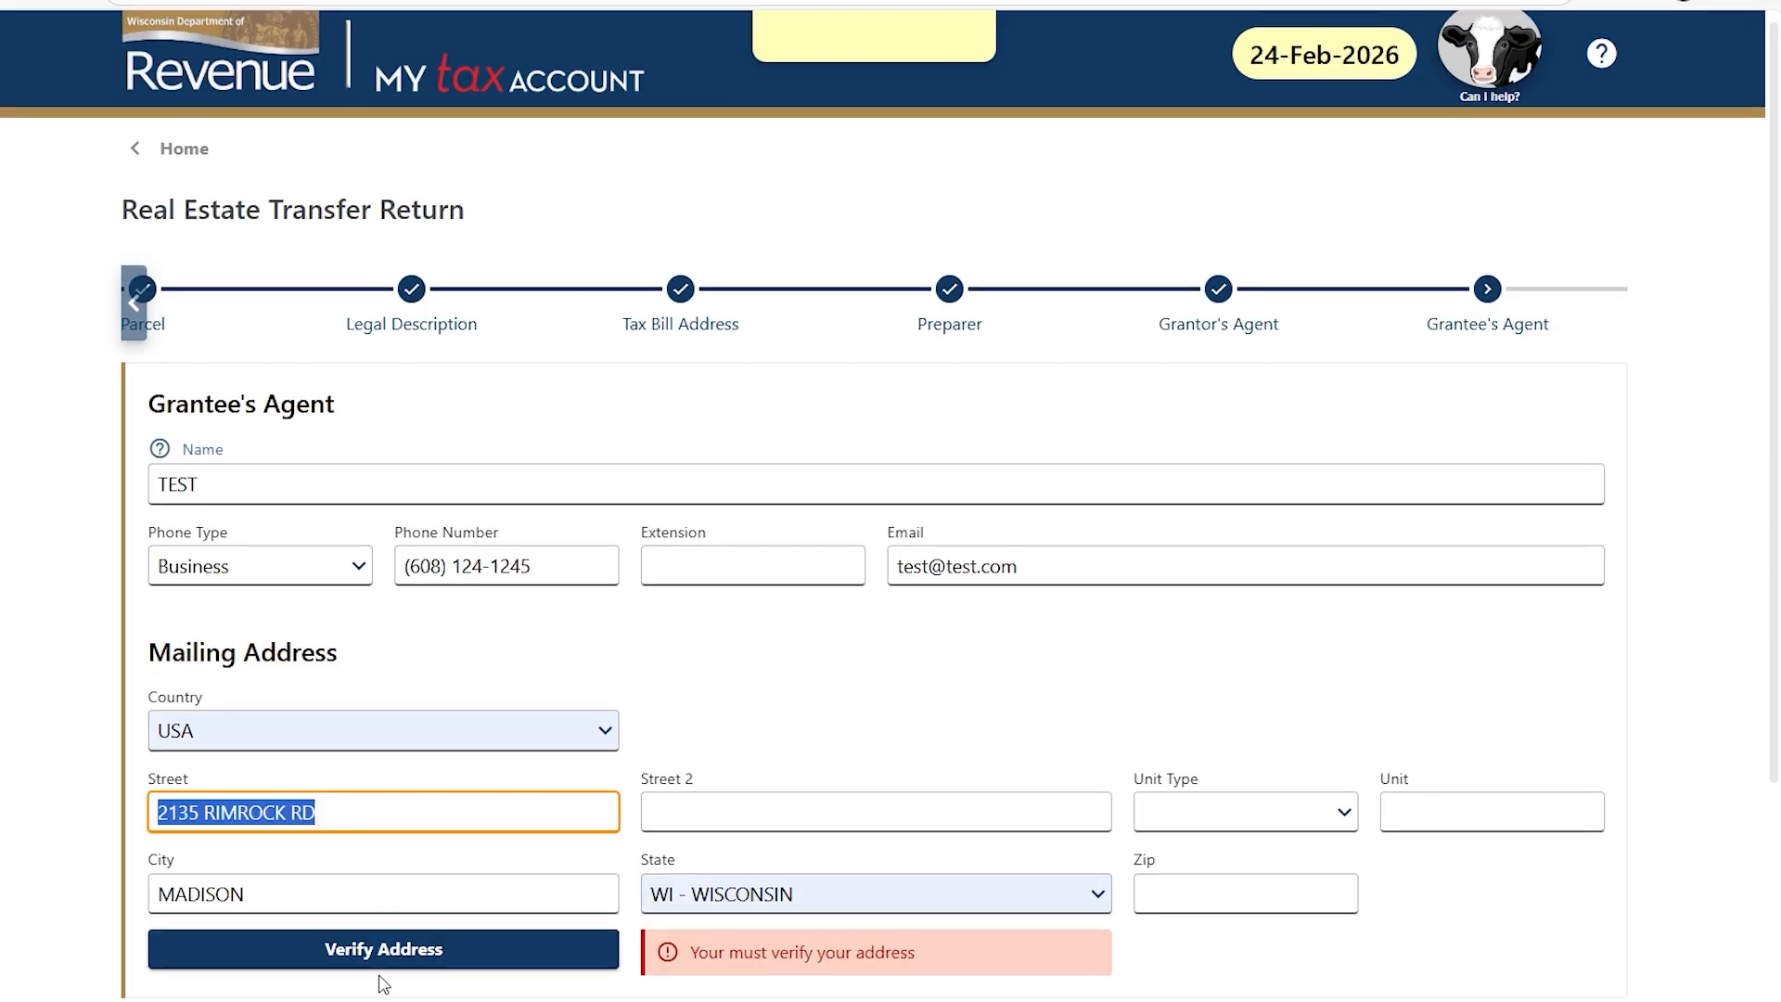
pyautogui.click(389, 952)
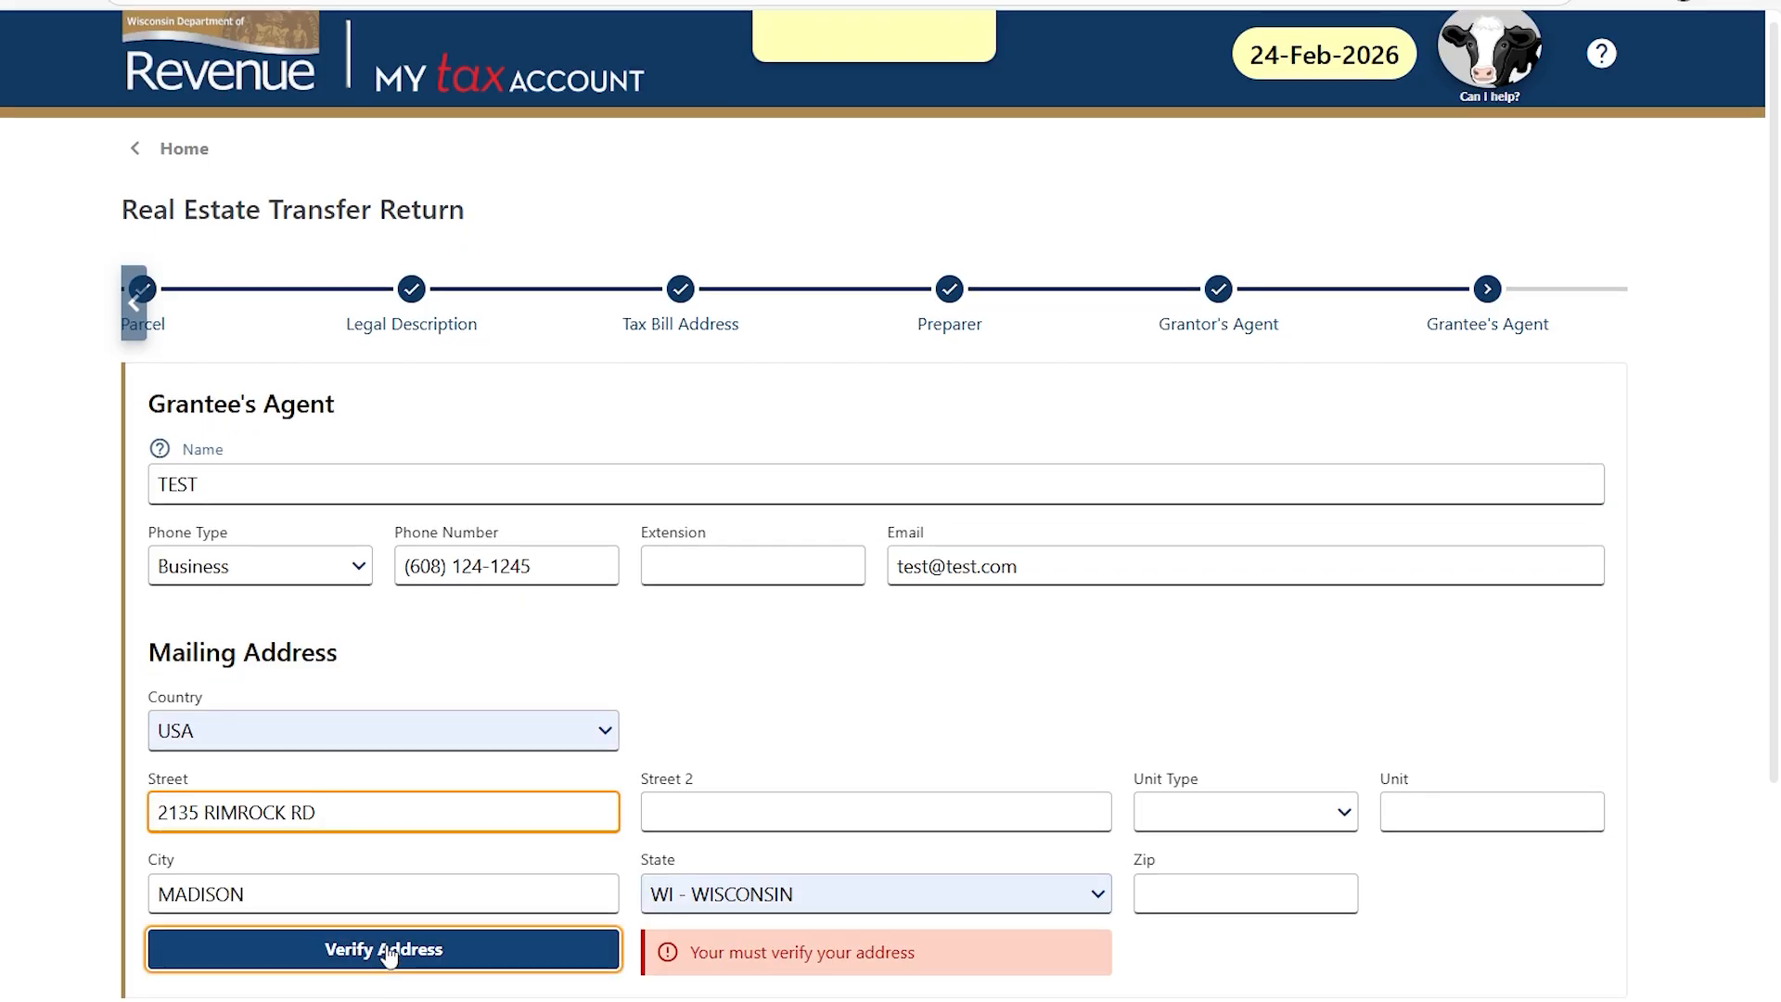
pyautogui.scroll(-1, 1325, 951)
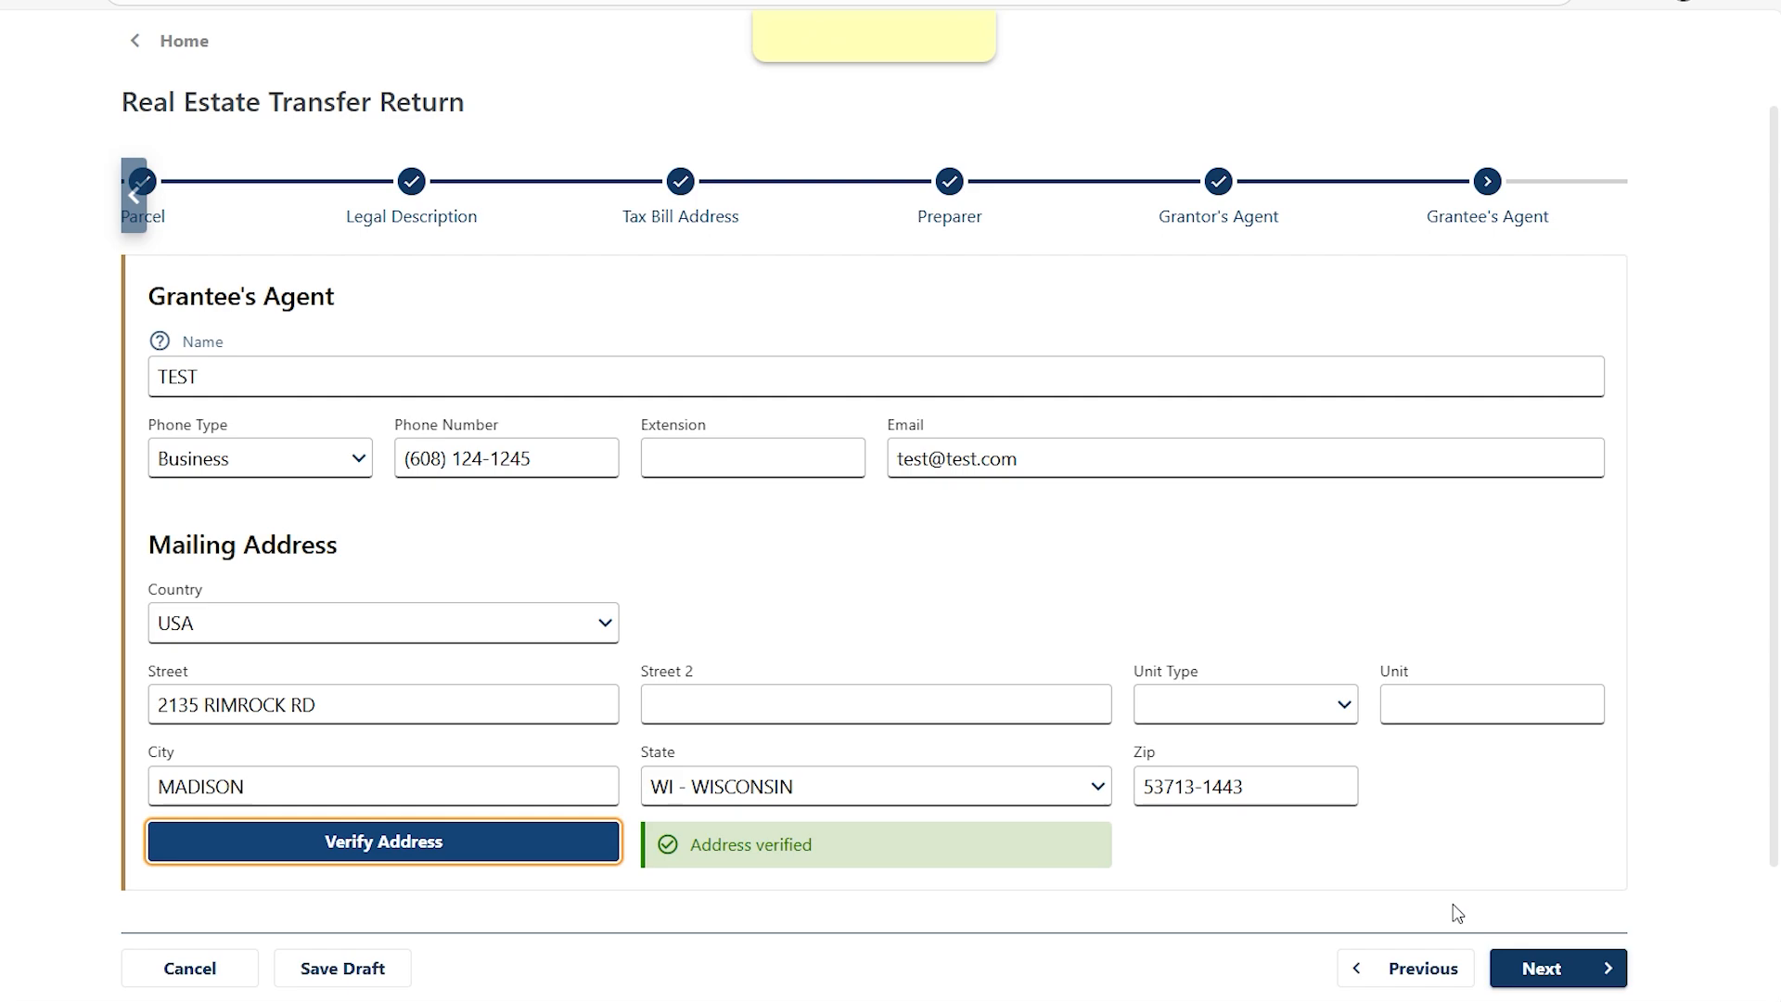
pyautogui.click(1559, 968)
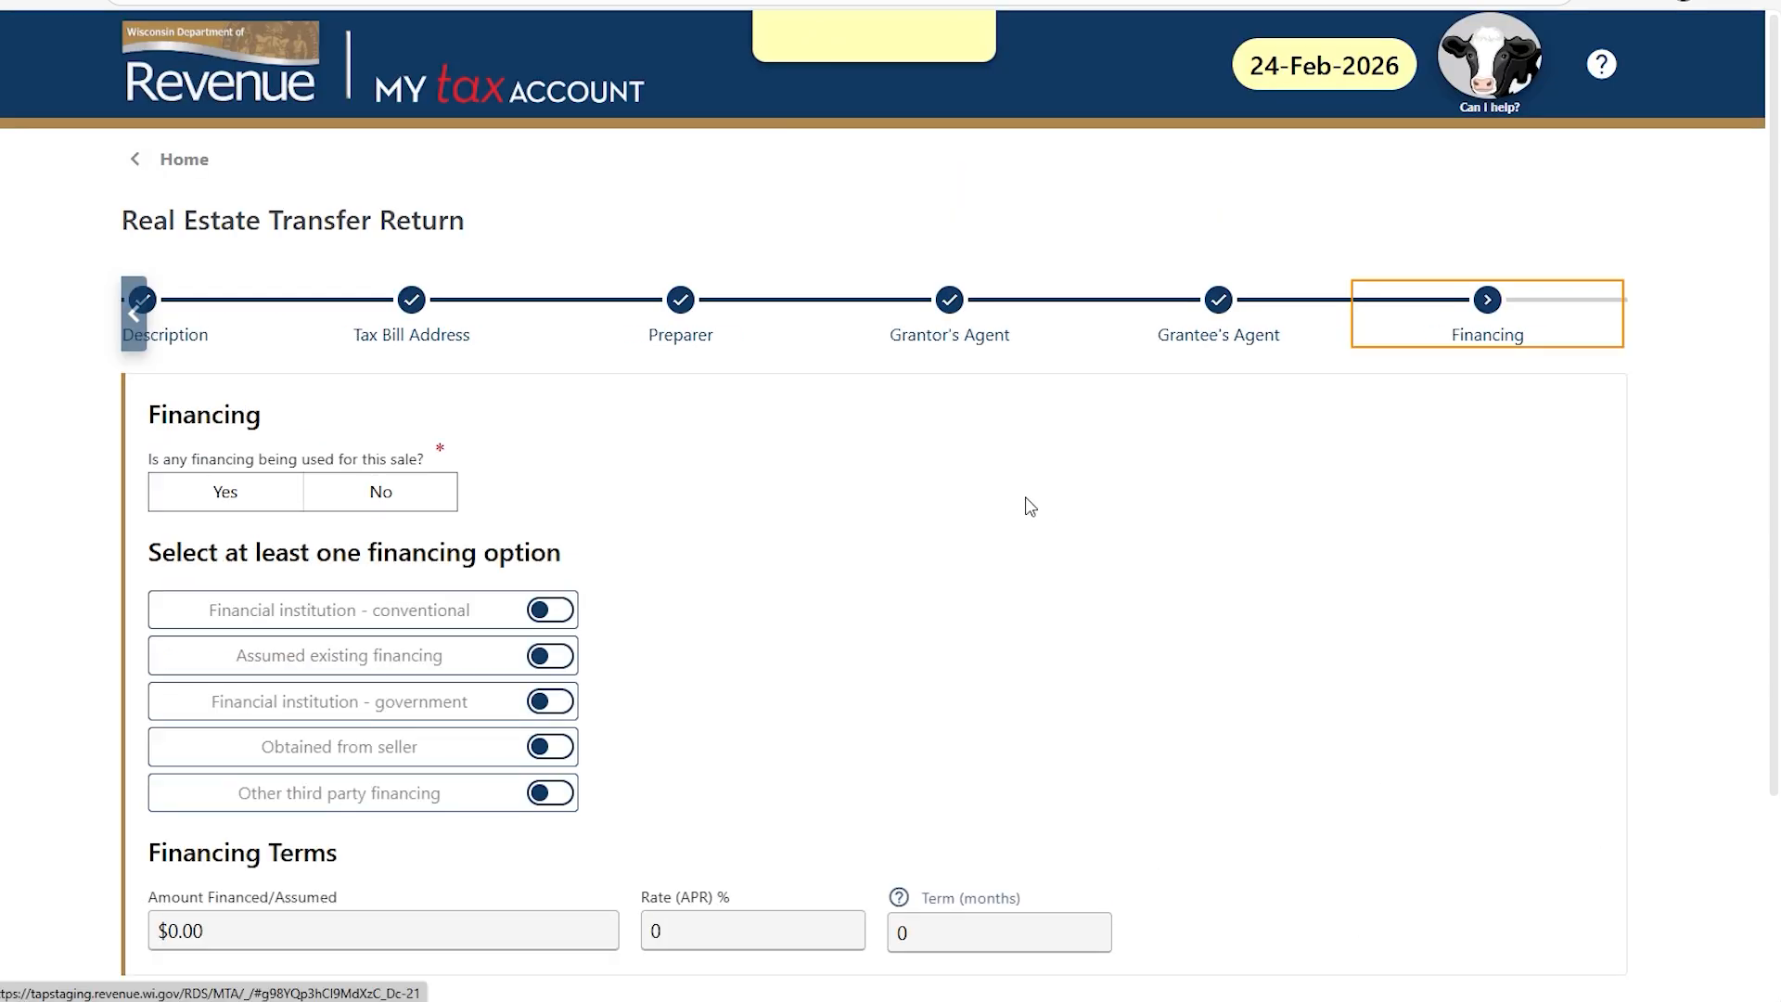
# Answer Yes to financing, leaving only conventional and other third-party financing turned on.
pyautogui.scroll(-1, 1029, 505)
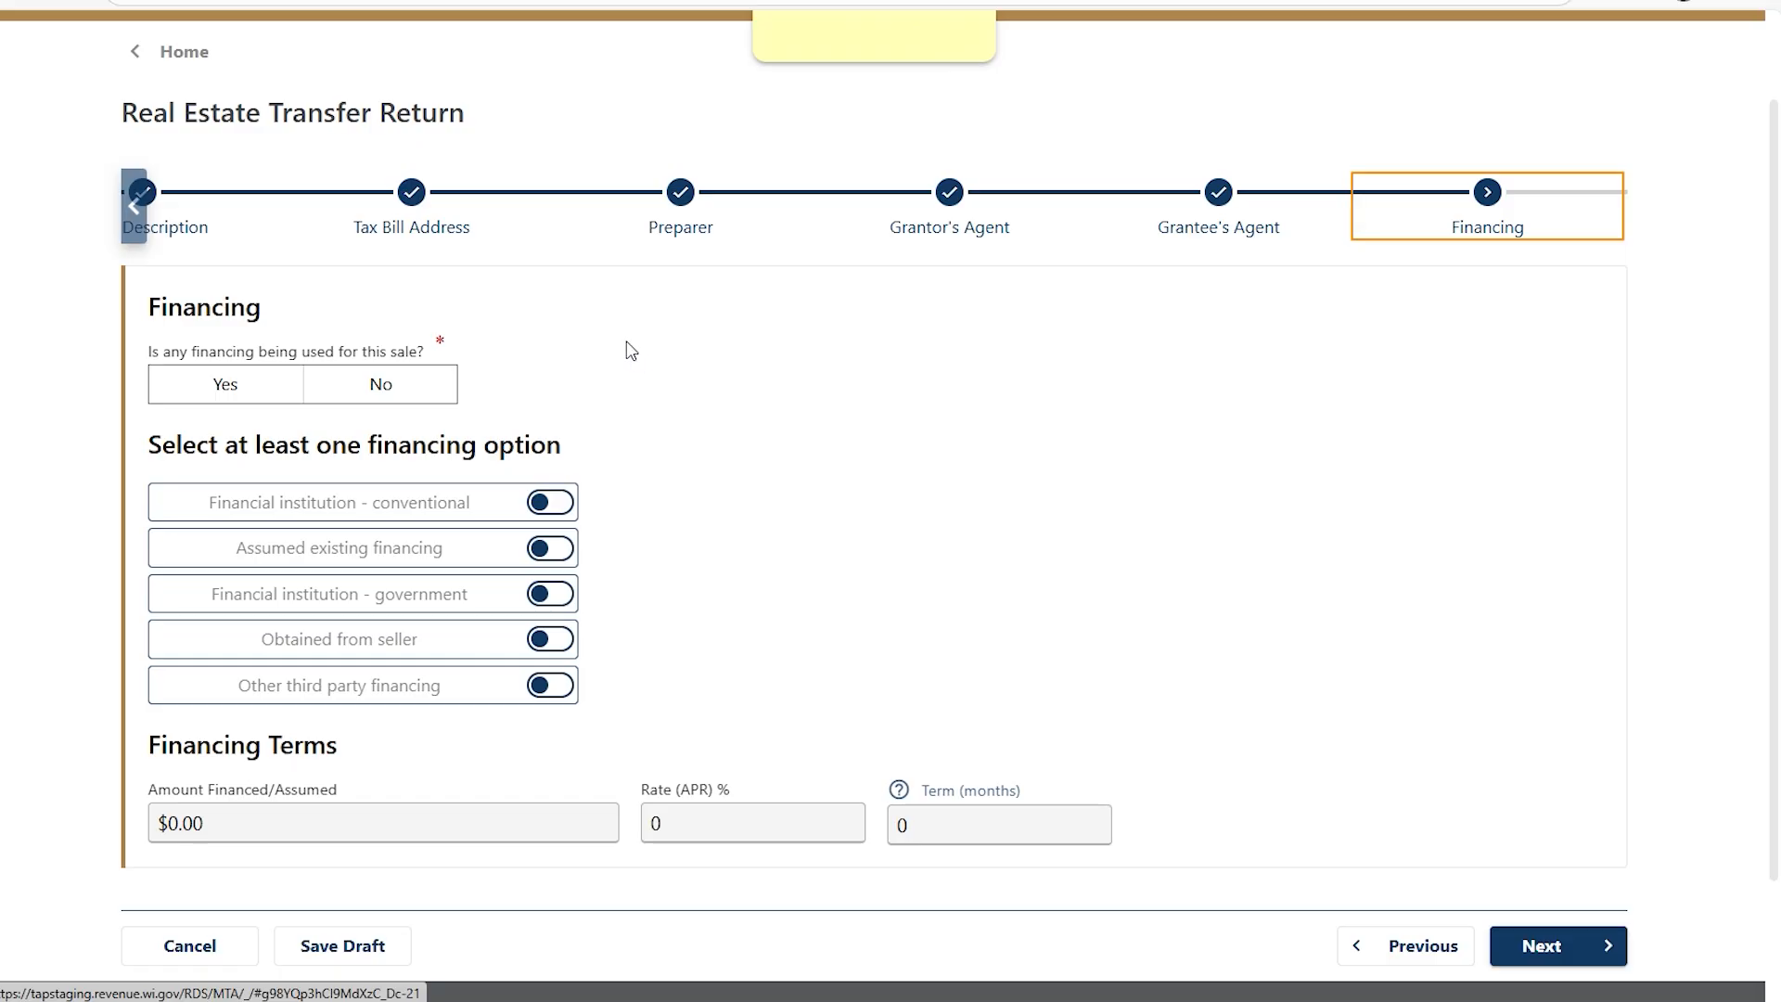
pyautogui.click(237, 385)
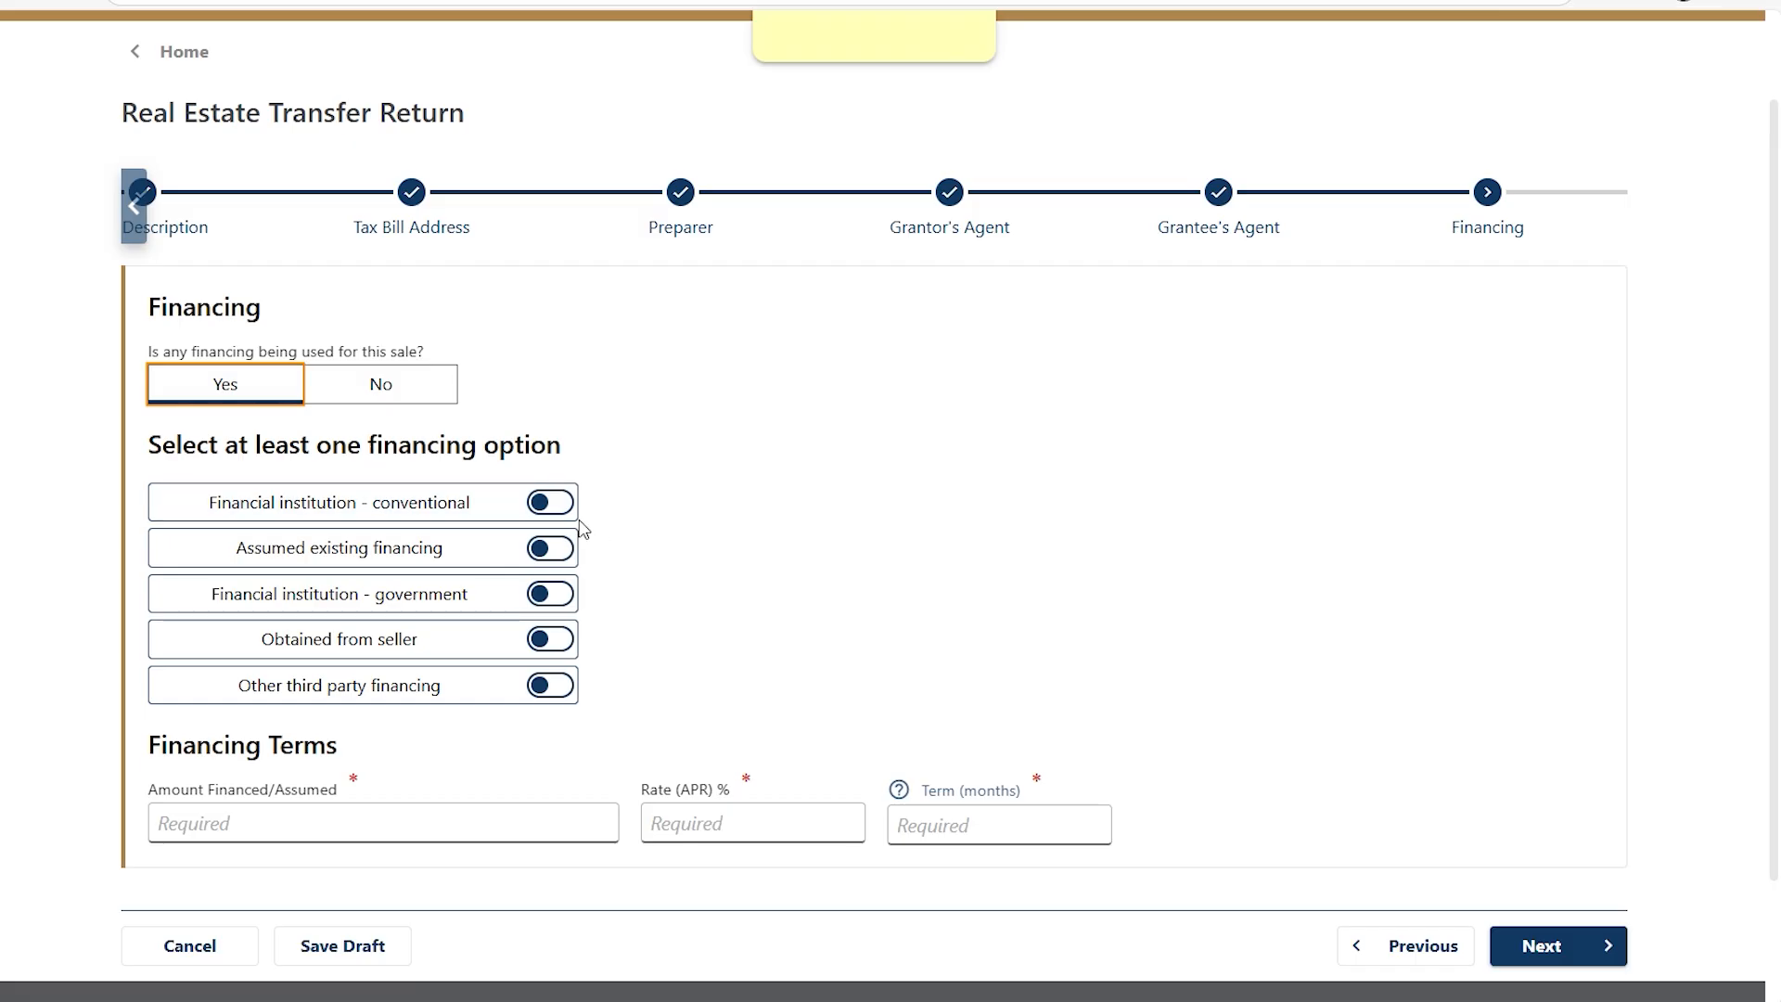
pyautogui.click(557, 503)
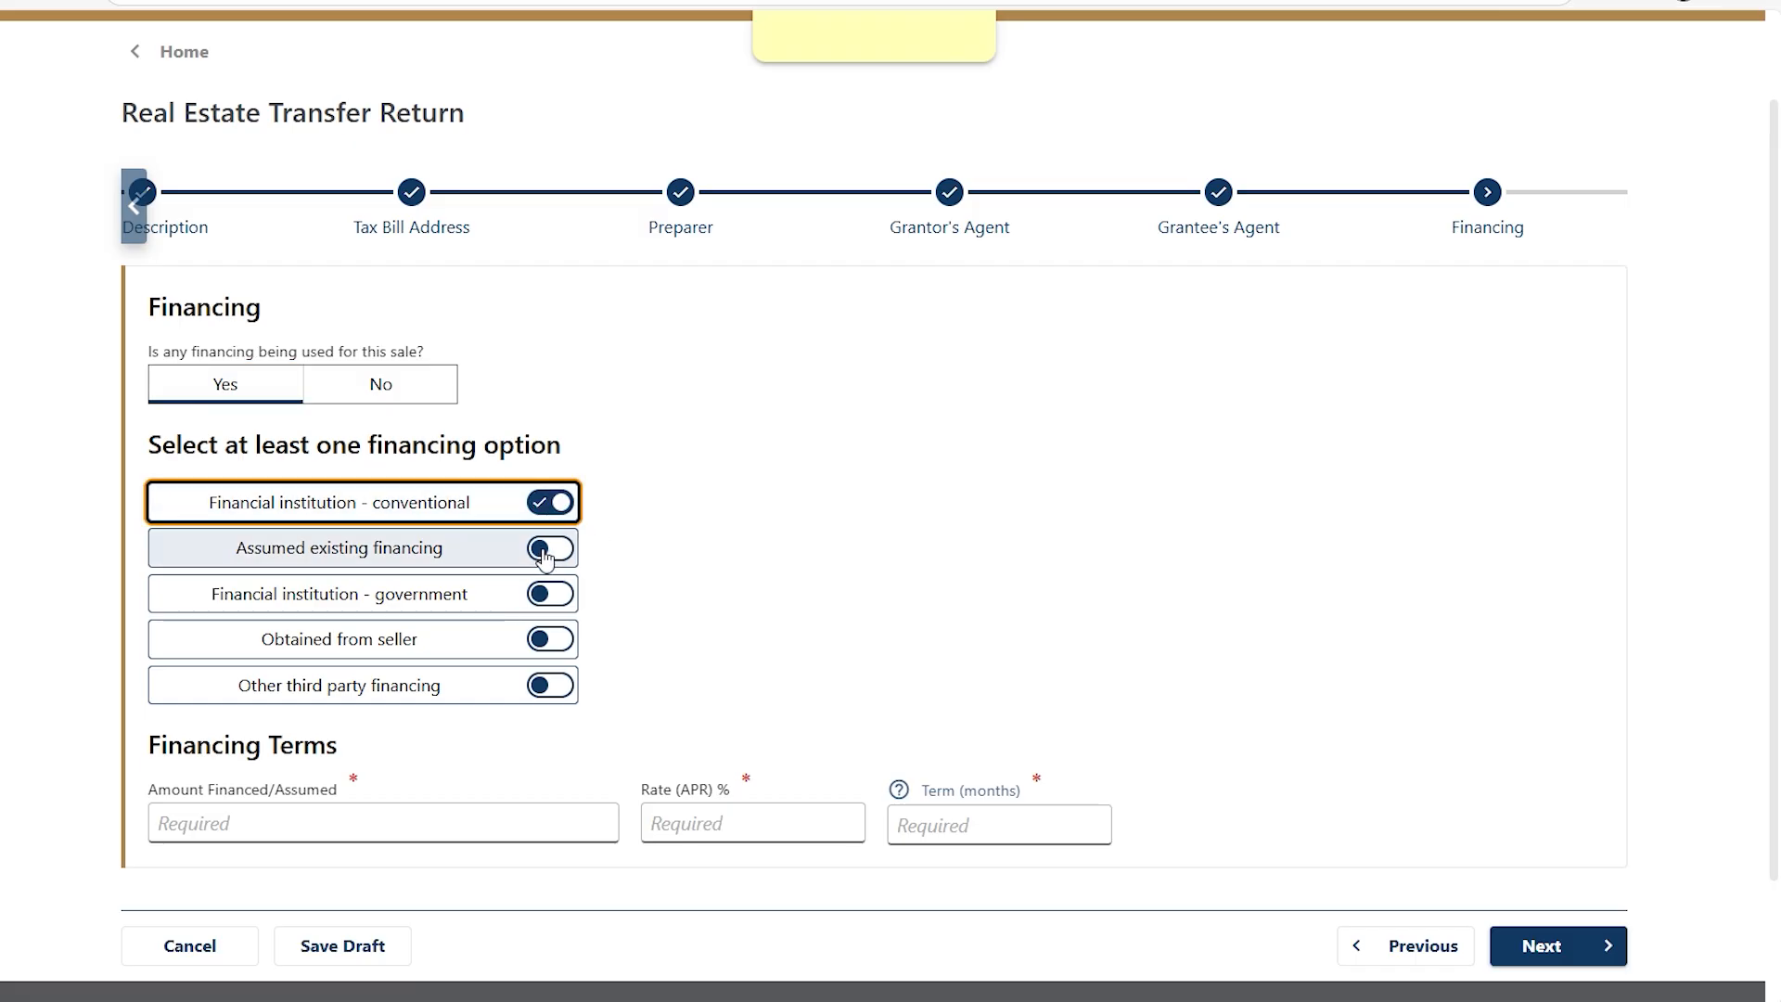
pyautogui.click(559, 504)
pyautogui.click(562, 549)
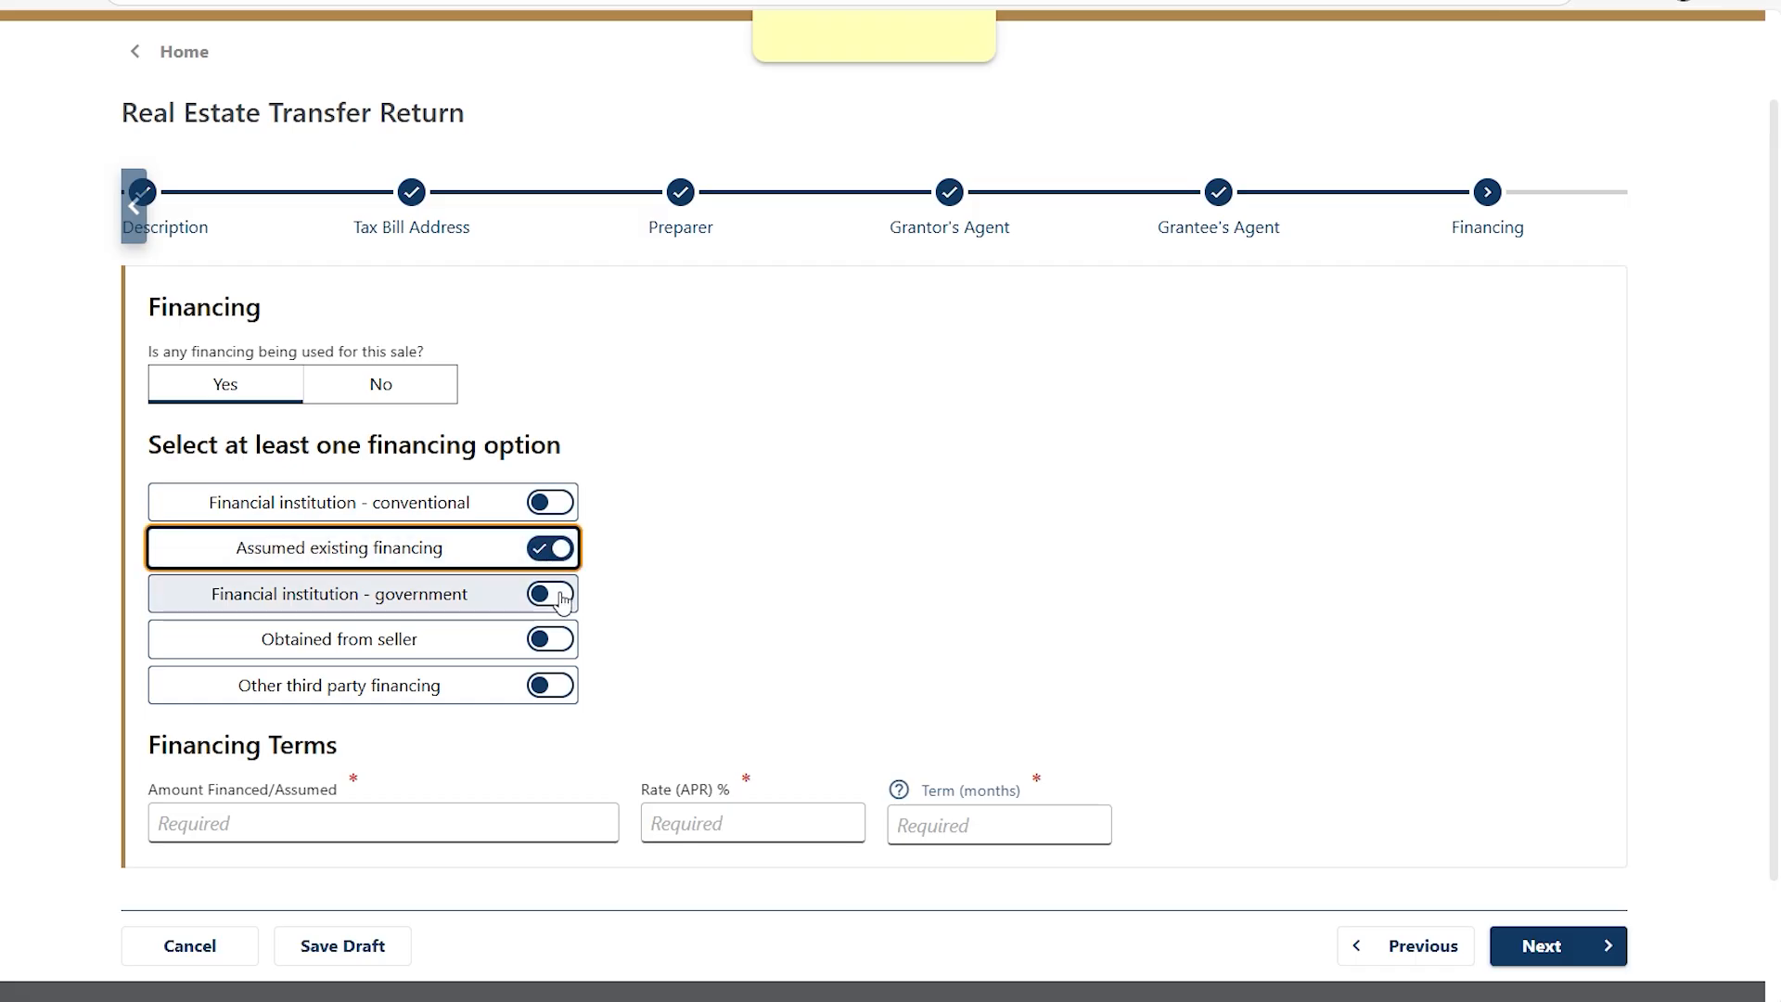
pyautogui.click(562, 549)
pyautogui.click(553, 594)
pyautogui.click(553, 595)
pyautogui.click(553, 637)
pyautogui.click(553, 637)
pyautogui.click(550, 684)
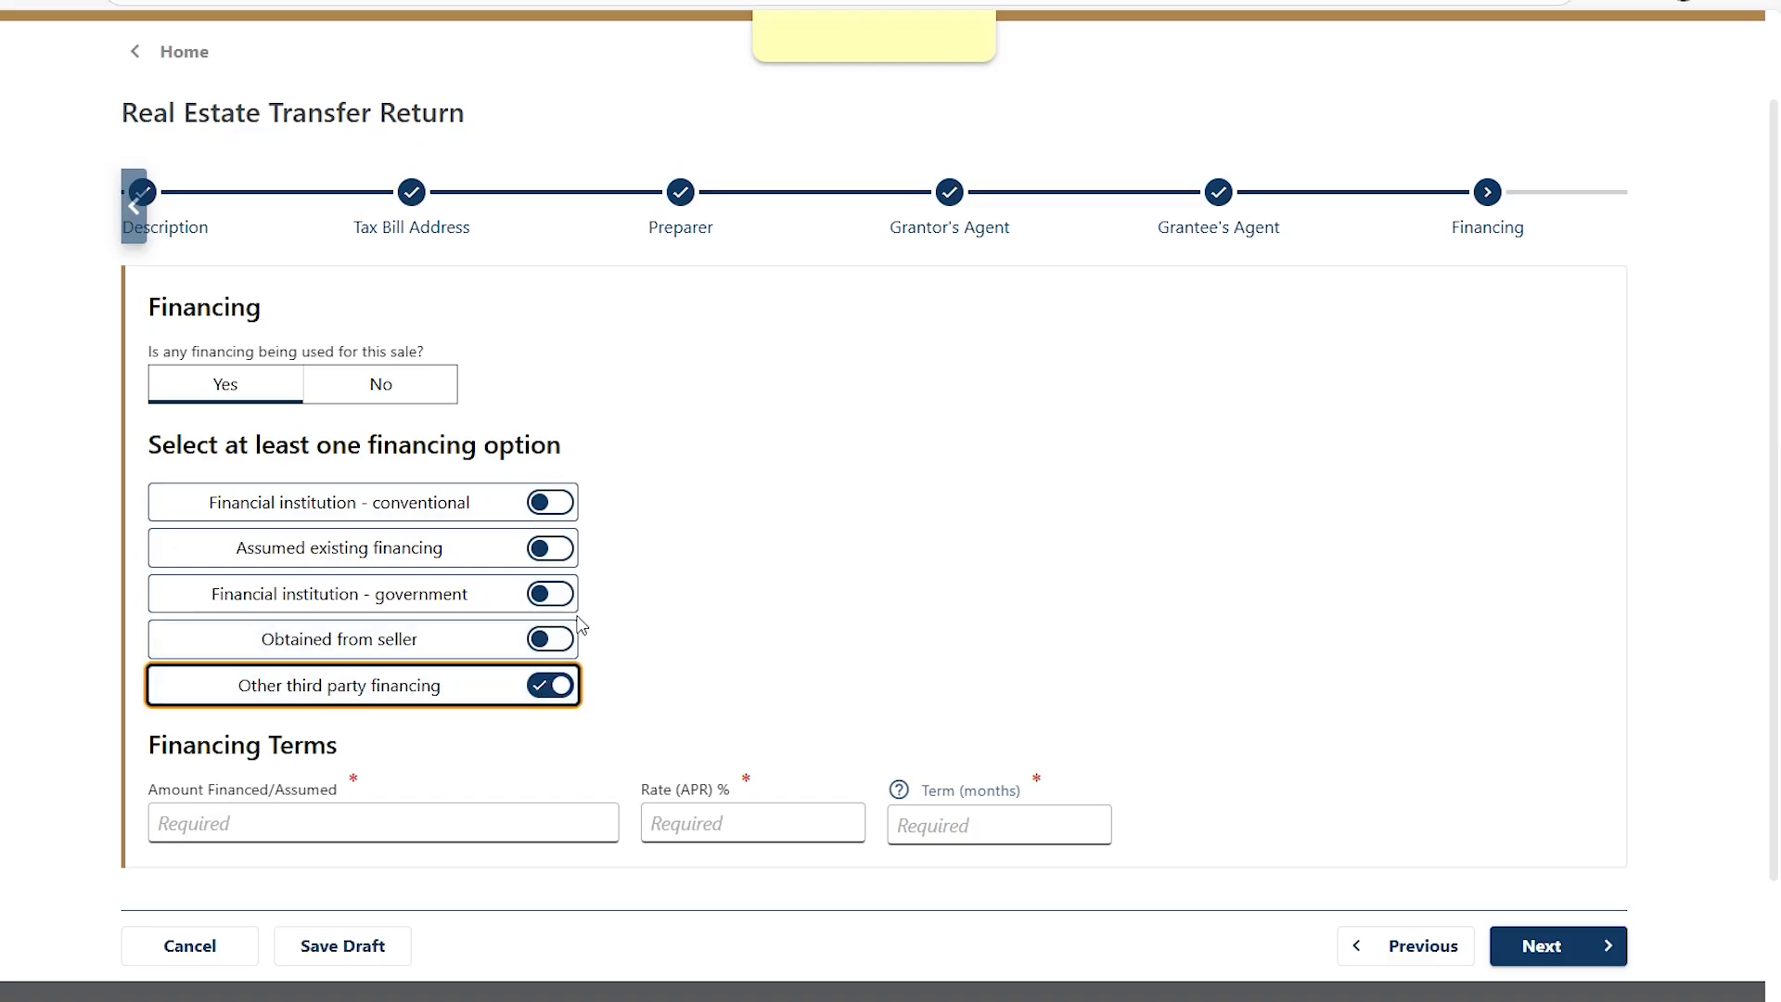
pyautogui.click(550, 502)
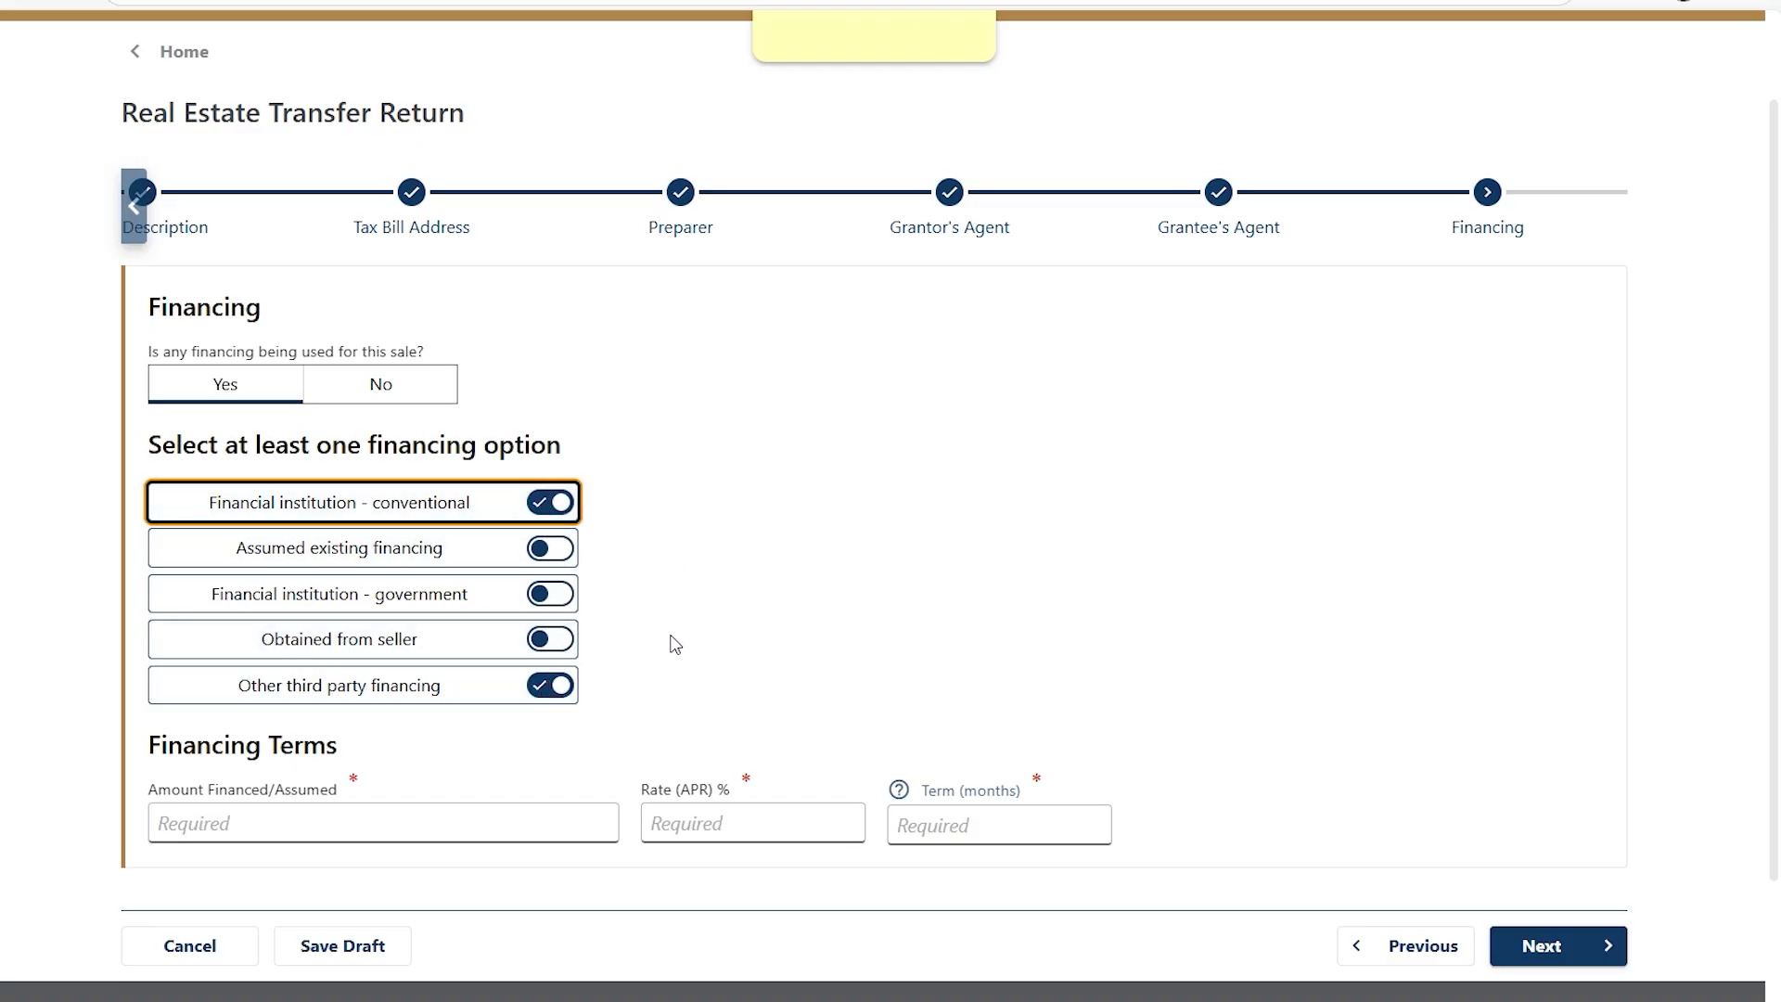
# Enter $200,000 financed at a 5.5% rate and check the year-to-month term conversions.
pyautogui.click(317, 817)
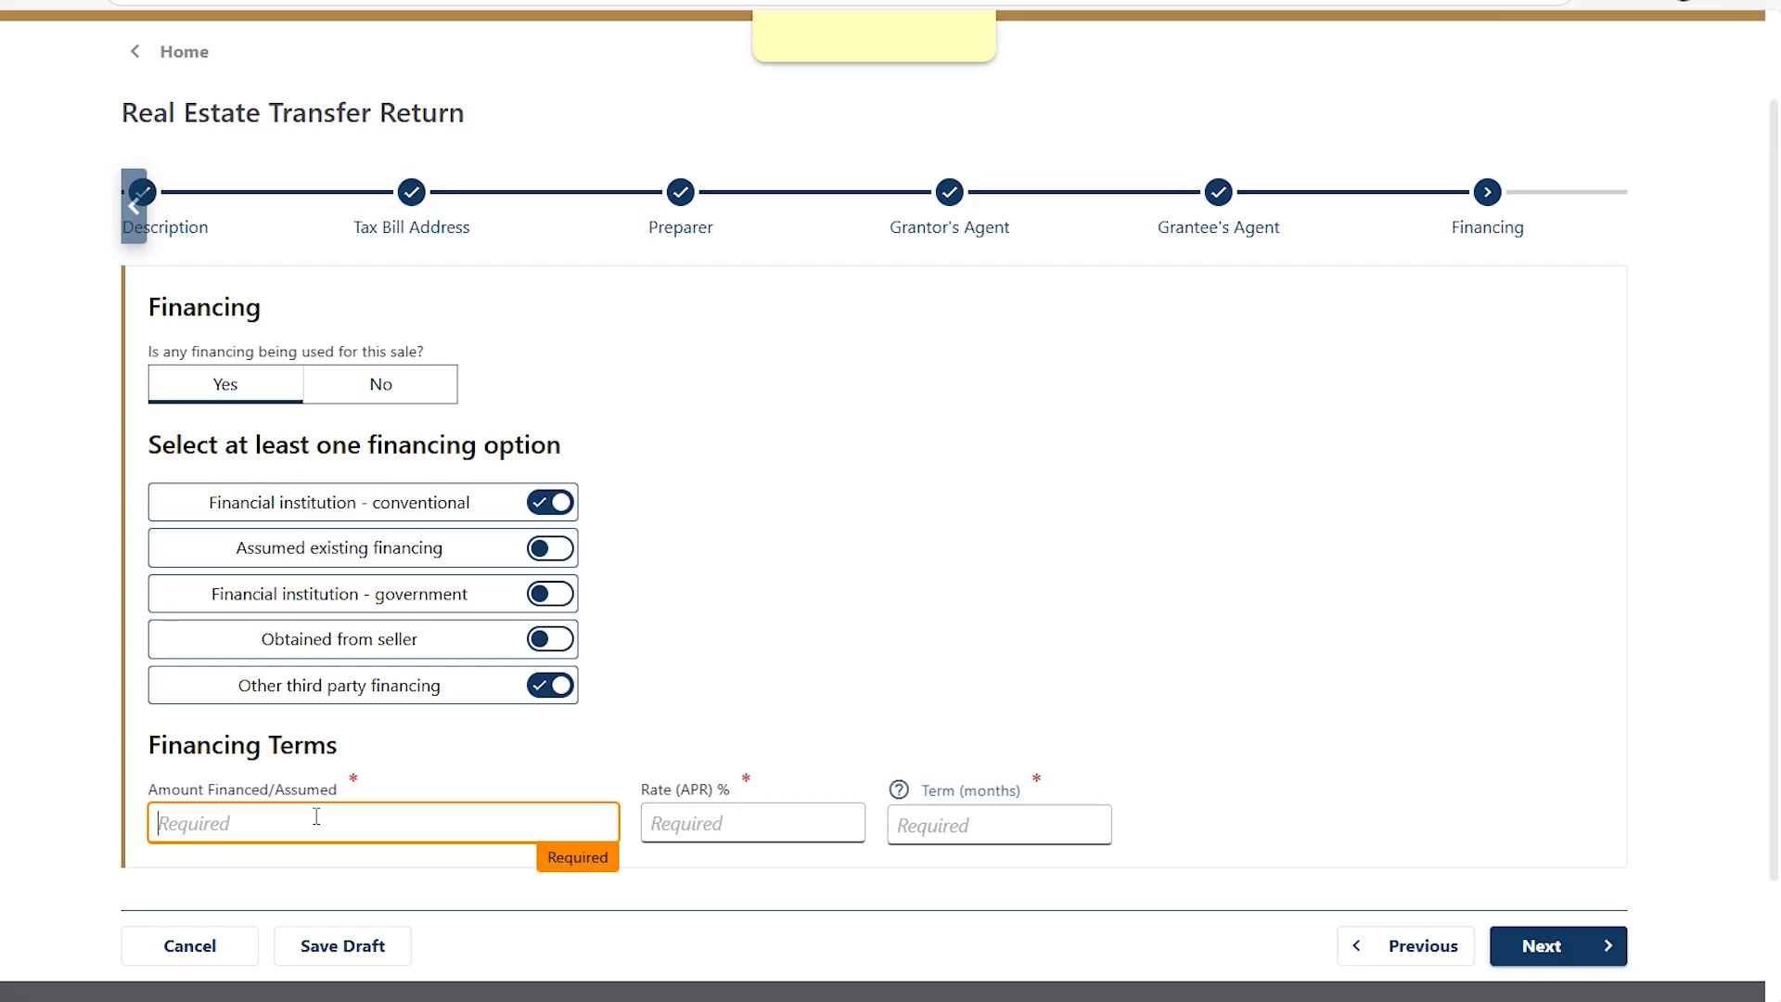
pyautogui.write('200000')
pyautogui.press('Tab')
pyautogui.write('5.5')
pyautogui.click(919, 791)
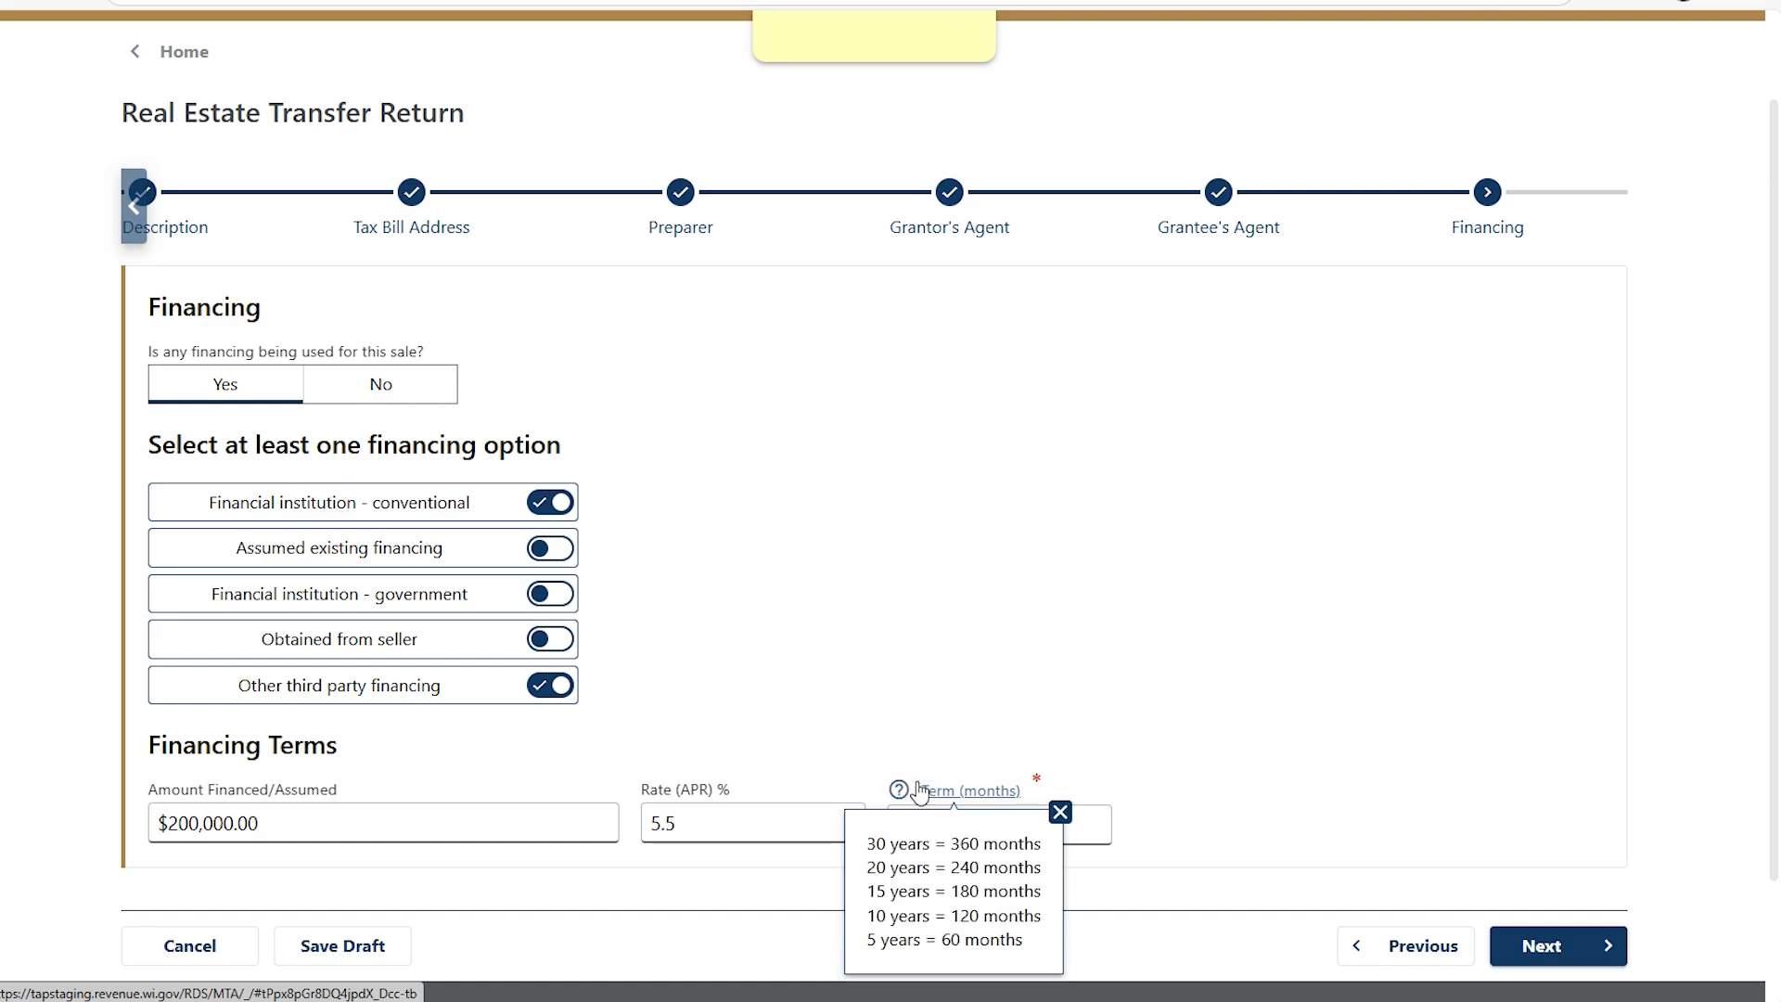
pyautogui.click(1101, 828)
# Enter a 240-month term, then set marketing to For sale by owner, Available only to buyer.
pyautogui.write('240')
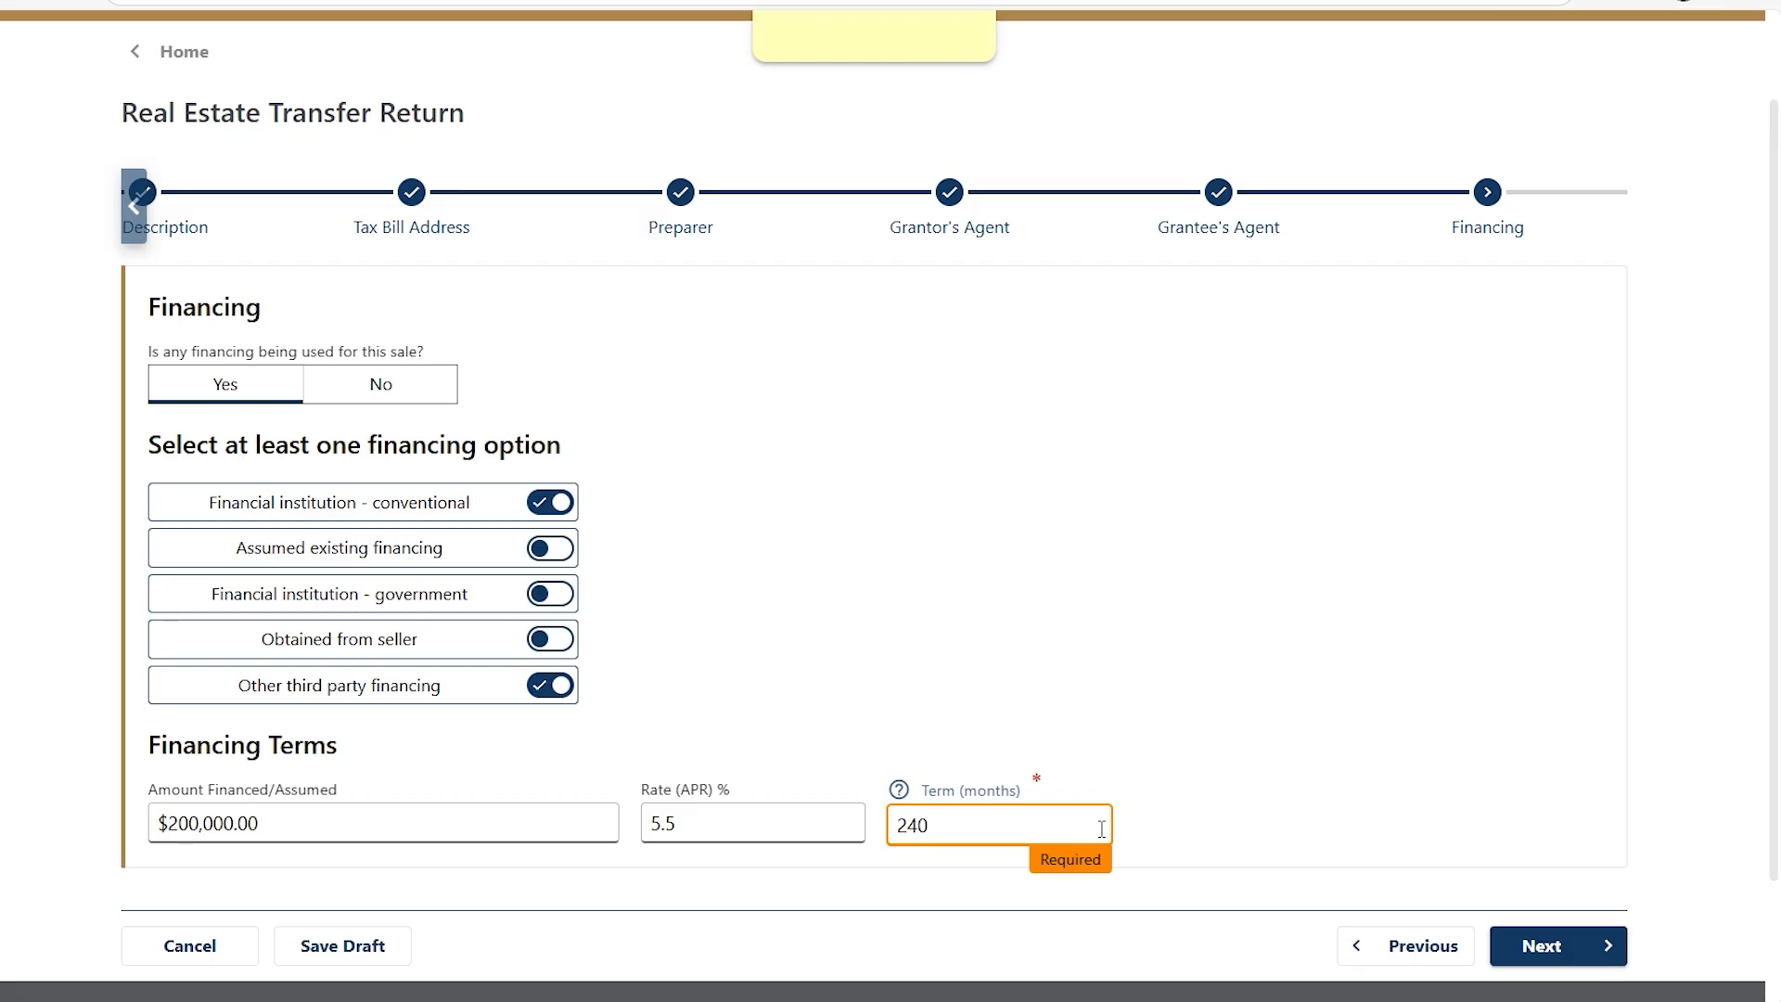
pyautogui.click(1558, 948)
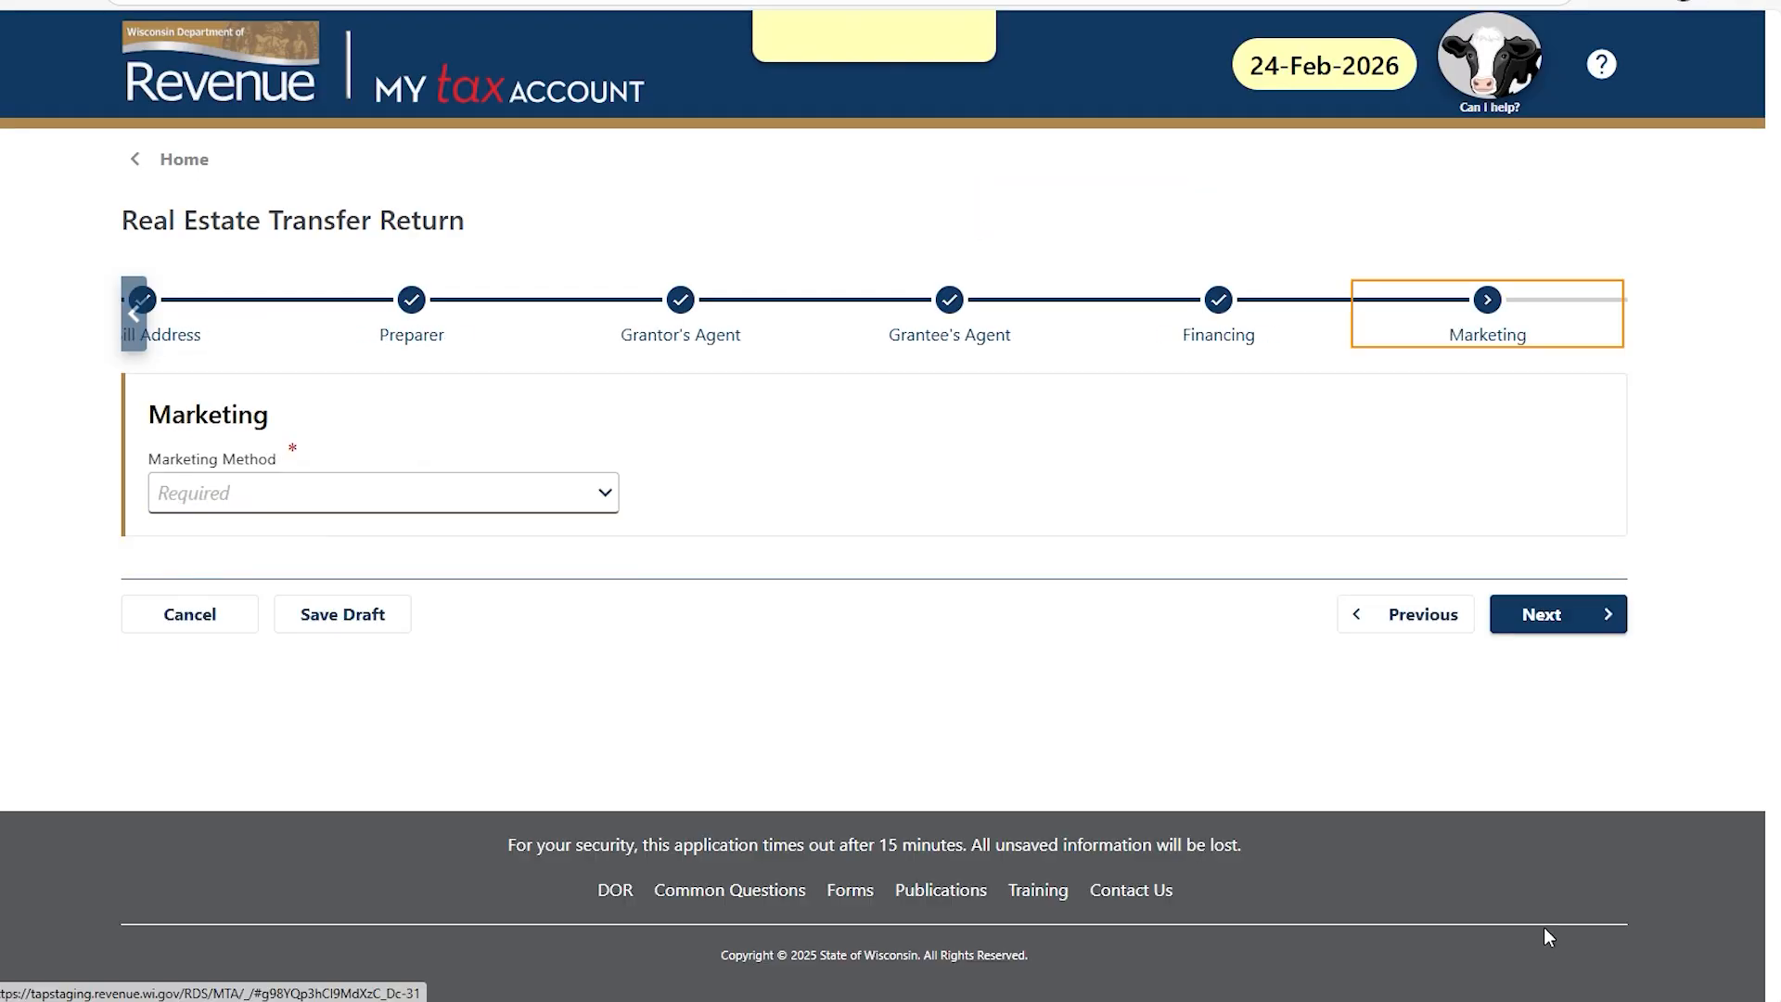
pyautogui.click(605, 492)
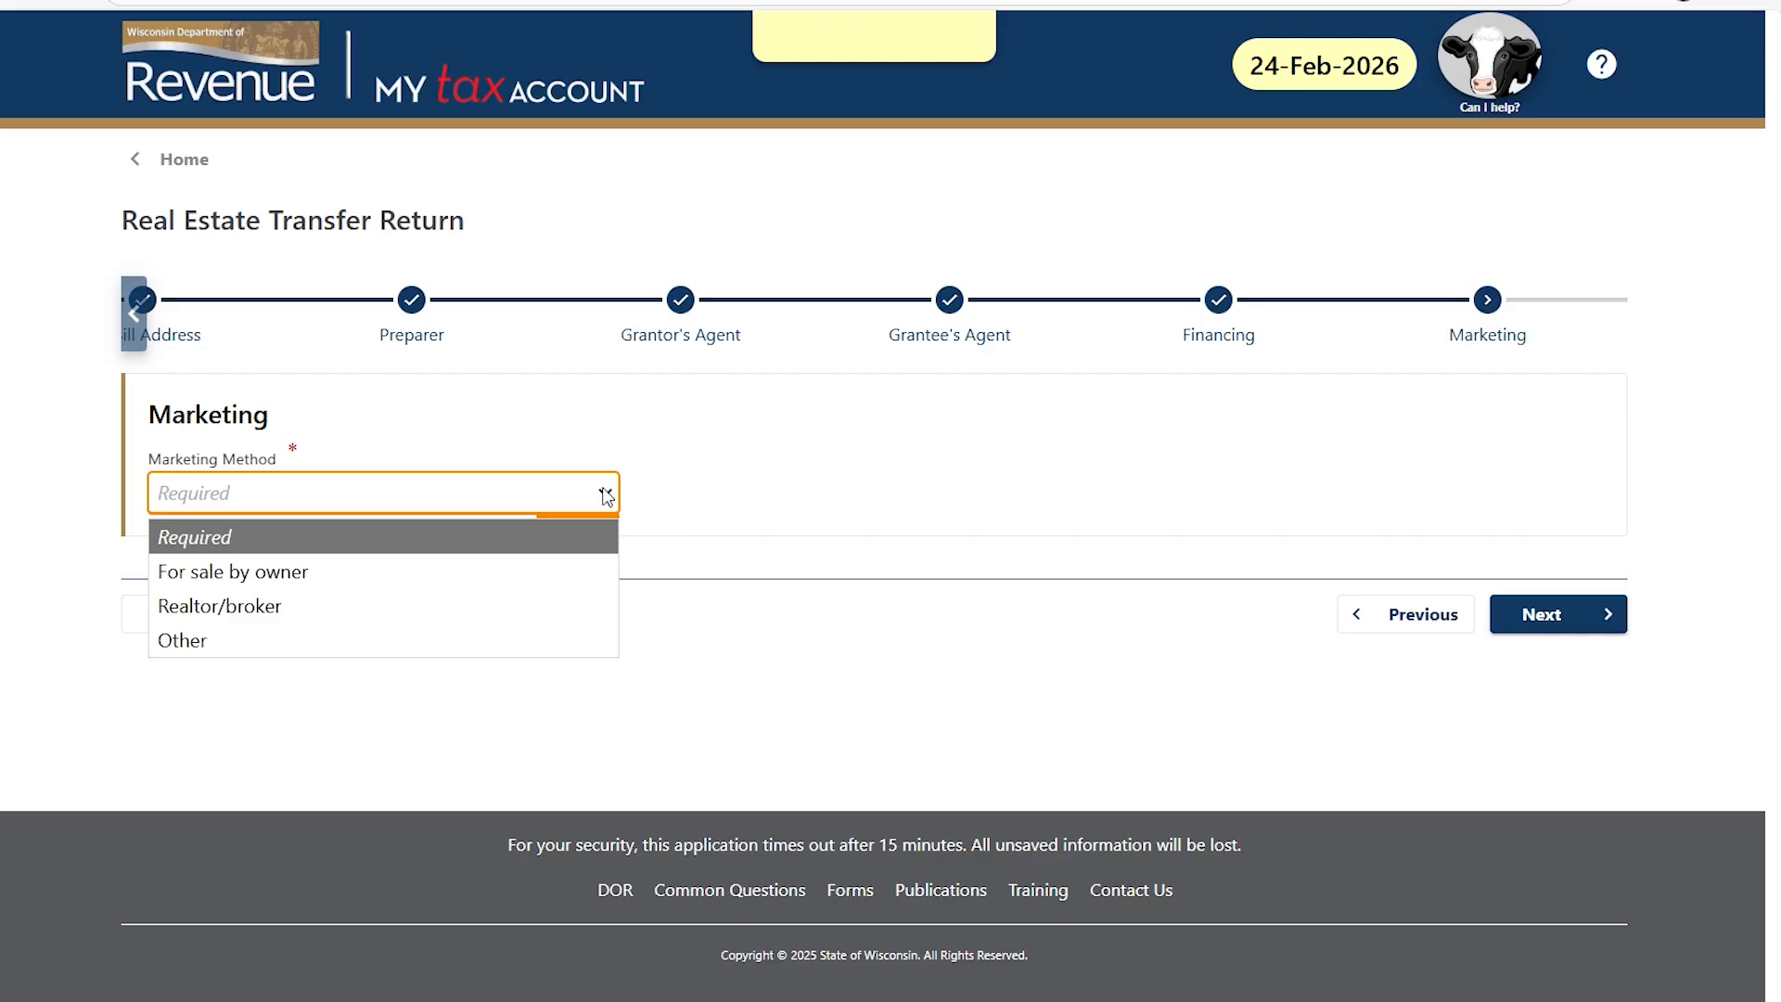
pyautogui.click(563, 564)
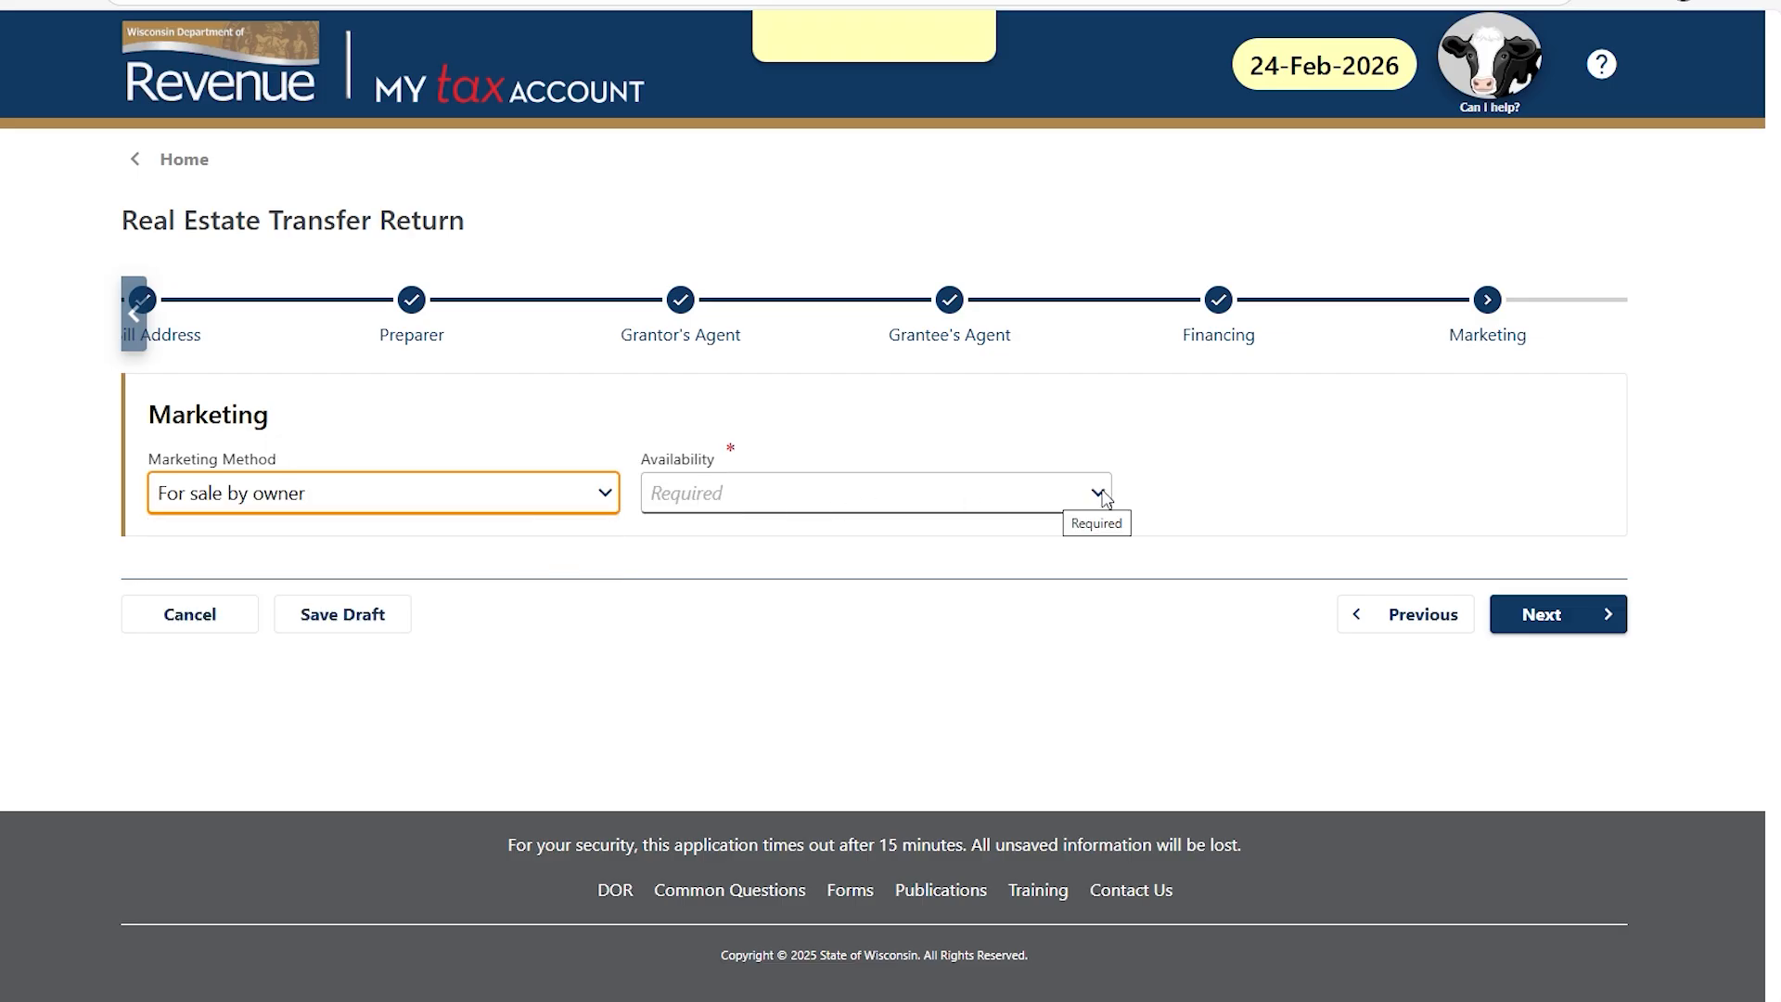
pyautogui.click(1101, 495)
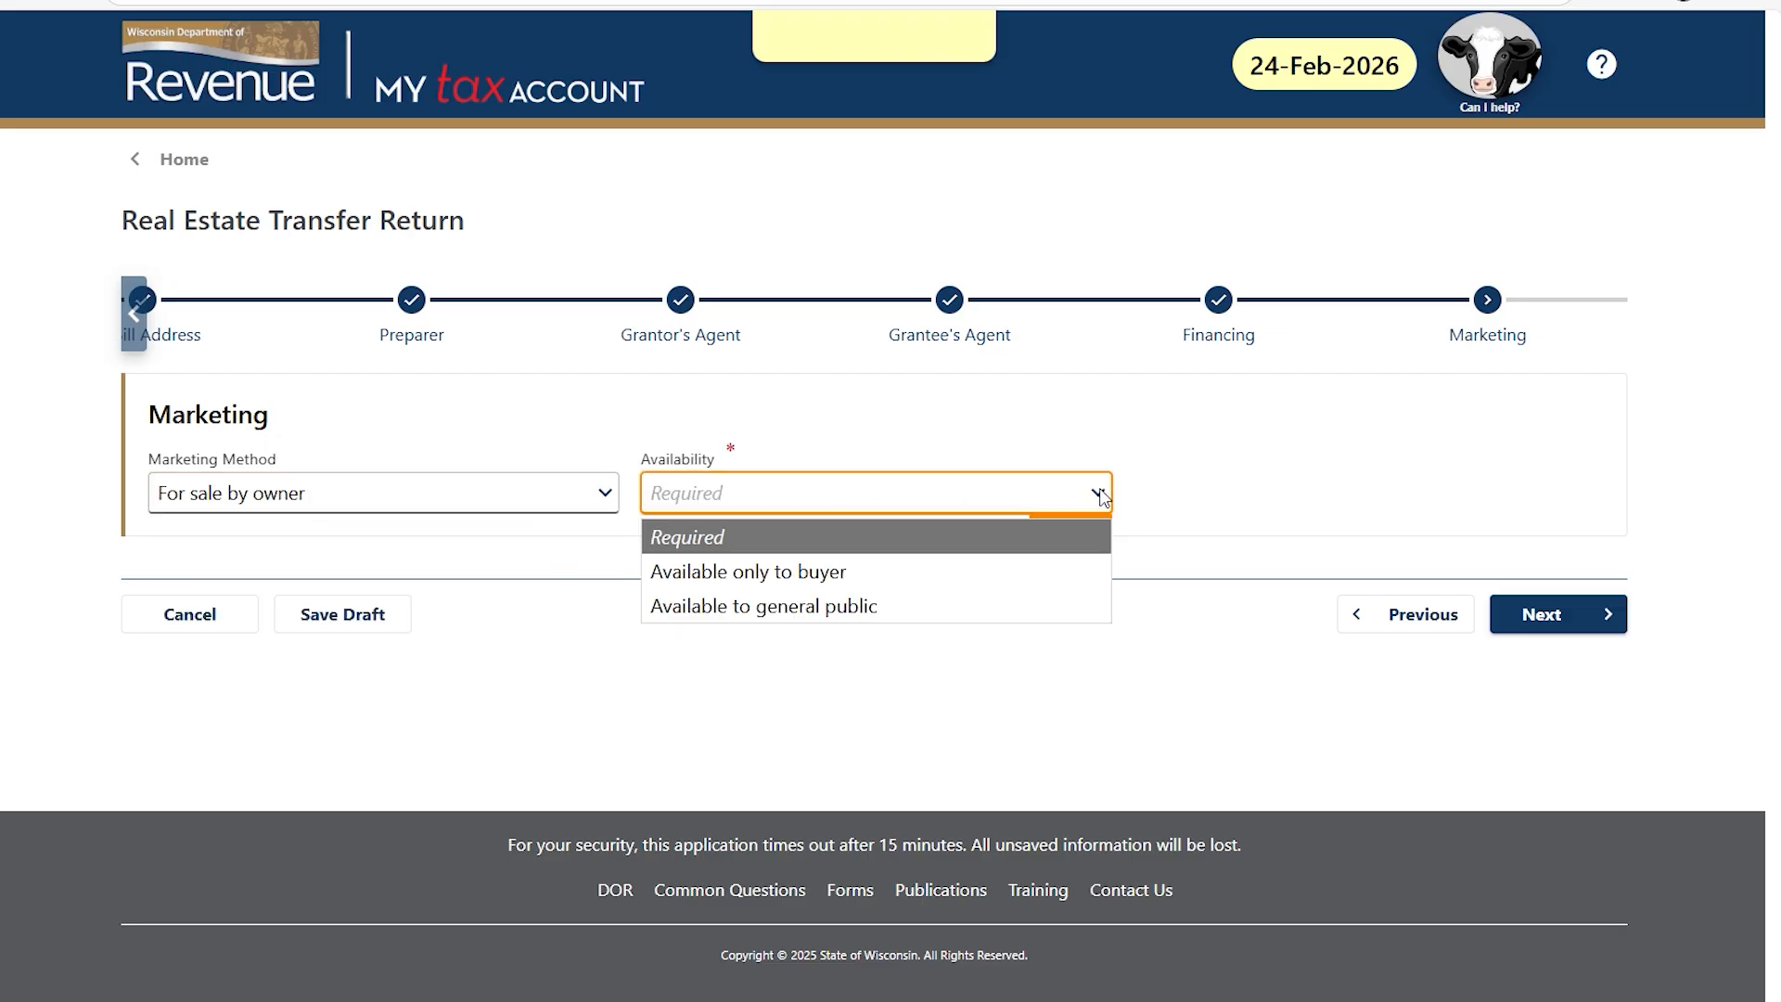
pyautogui.click(1054, 567)
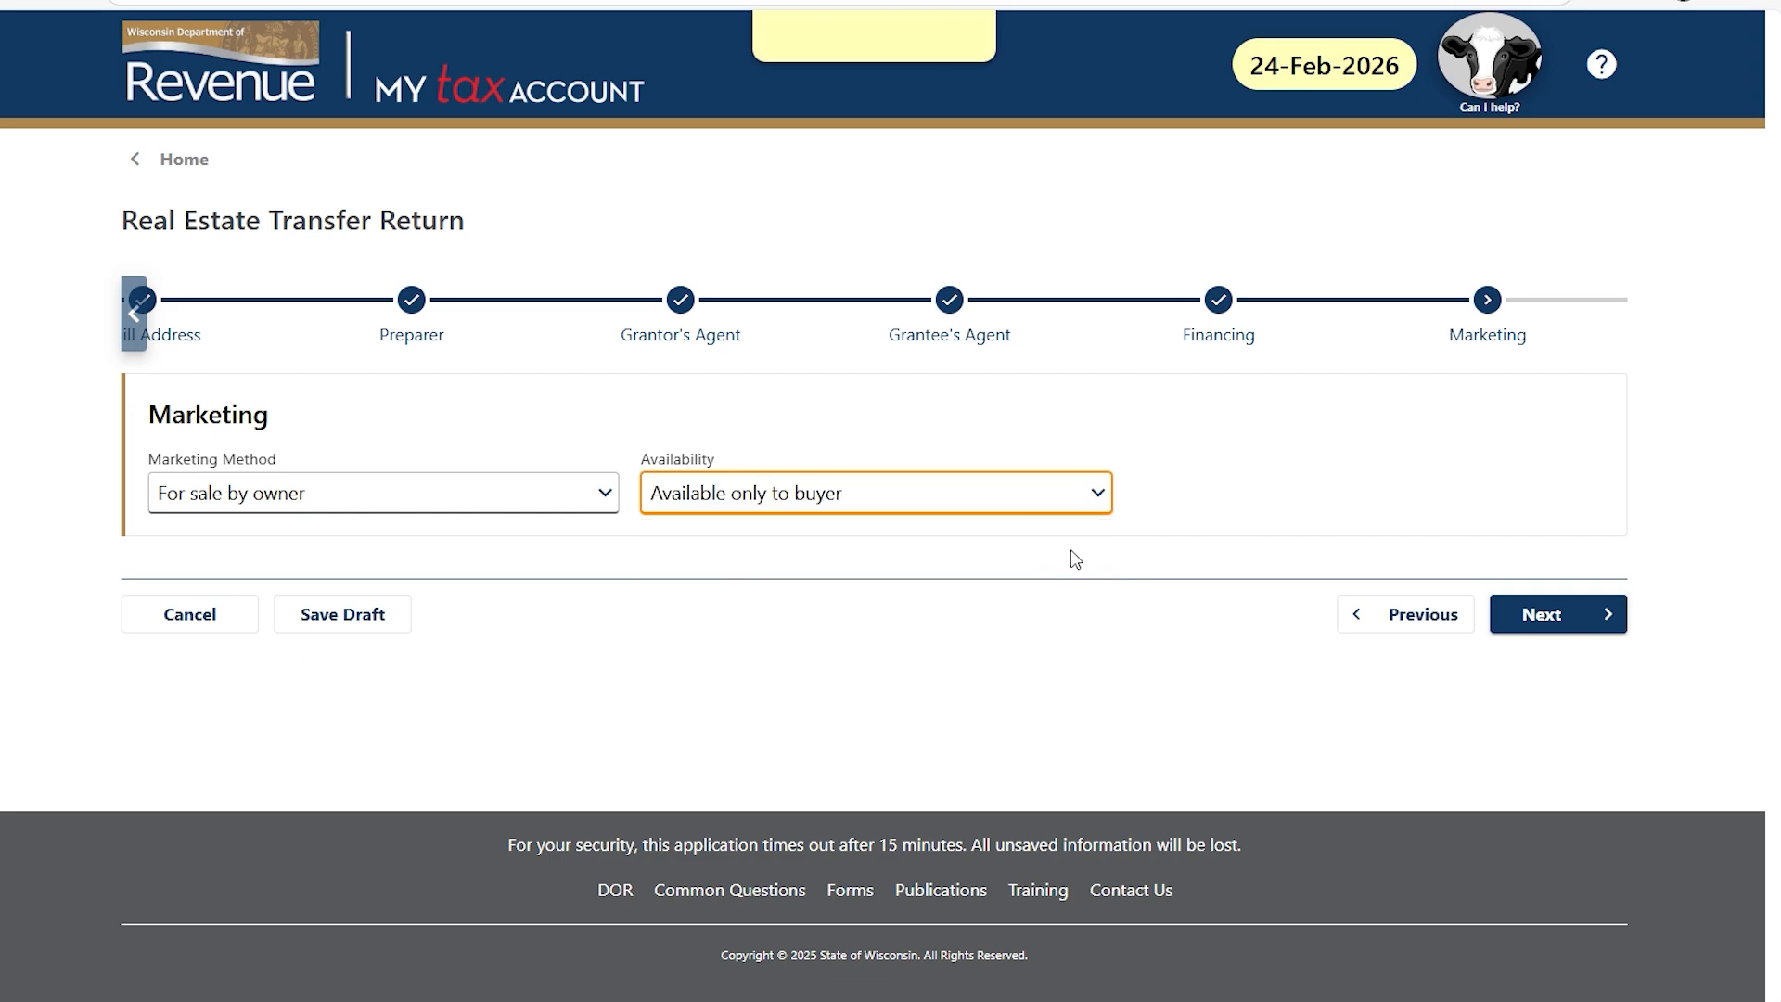
pyautogui.click(1550, 612)
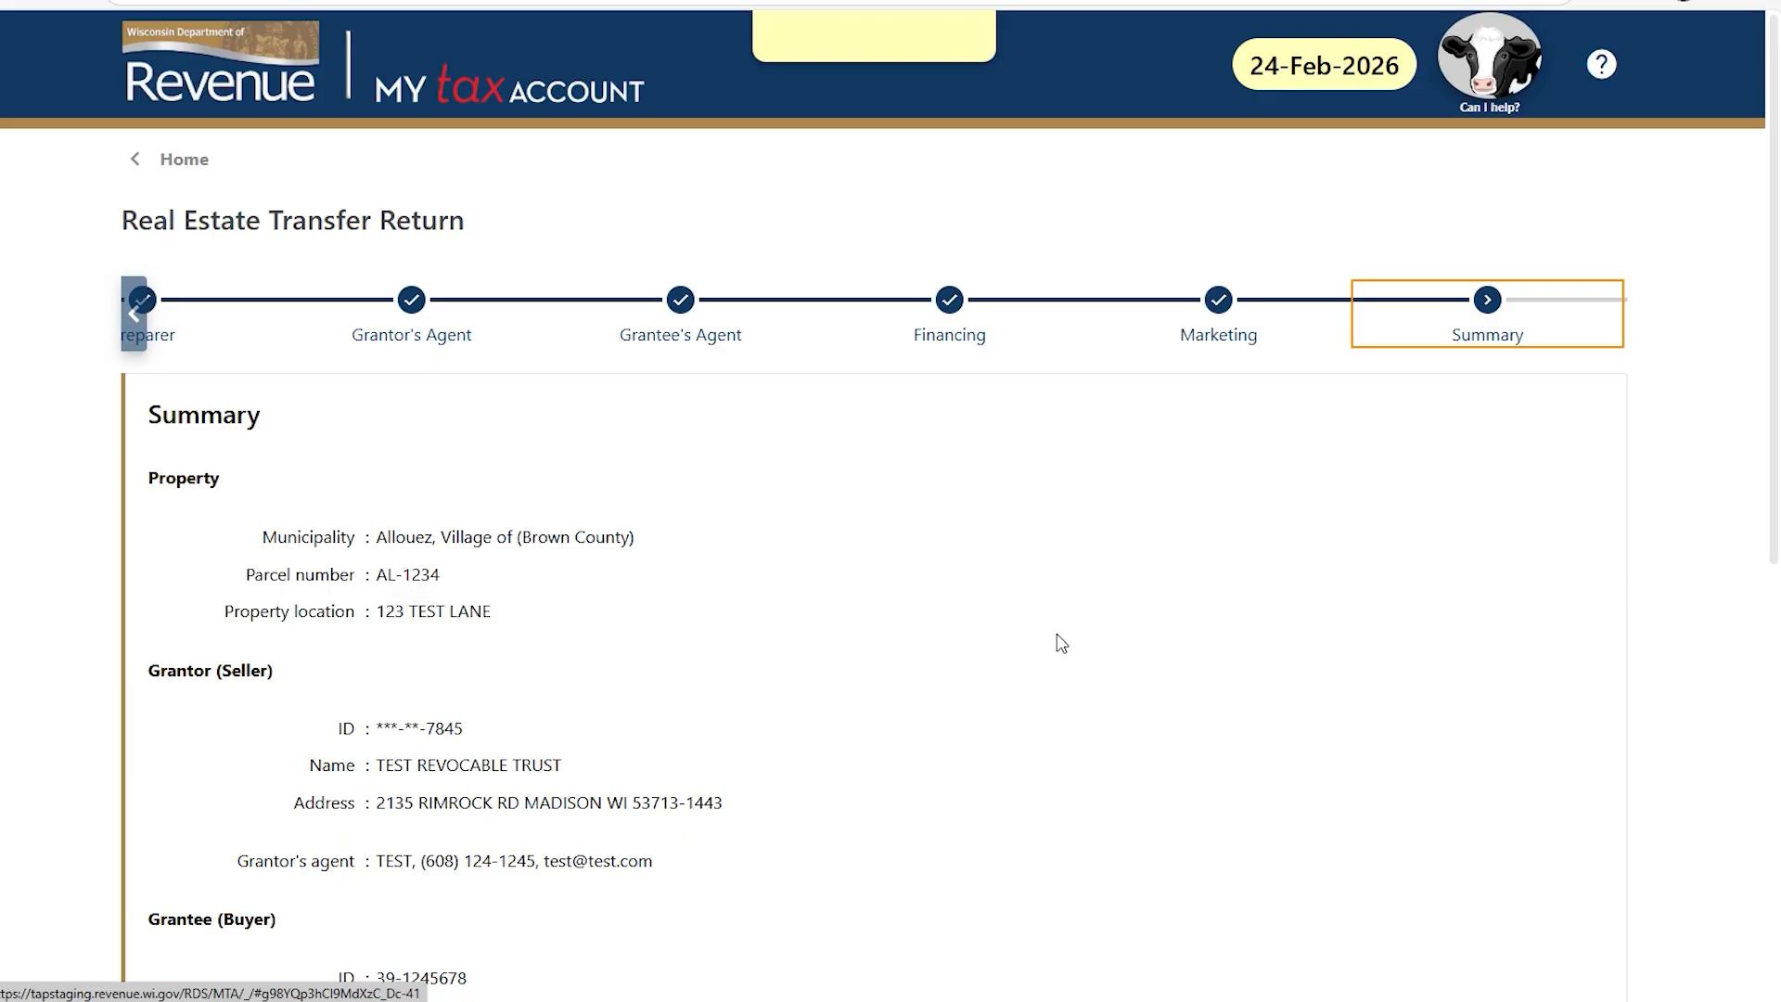
# Scroll through the return summary to review the details, then proceed to Confirm Submission.
pyautogui.scroll(-2, 1005, 666)
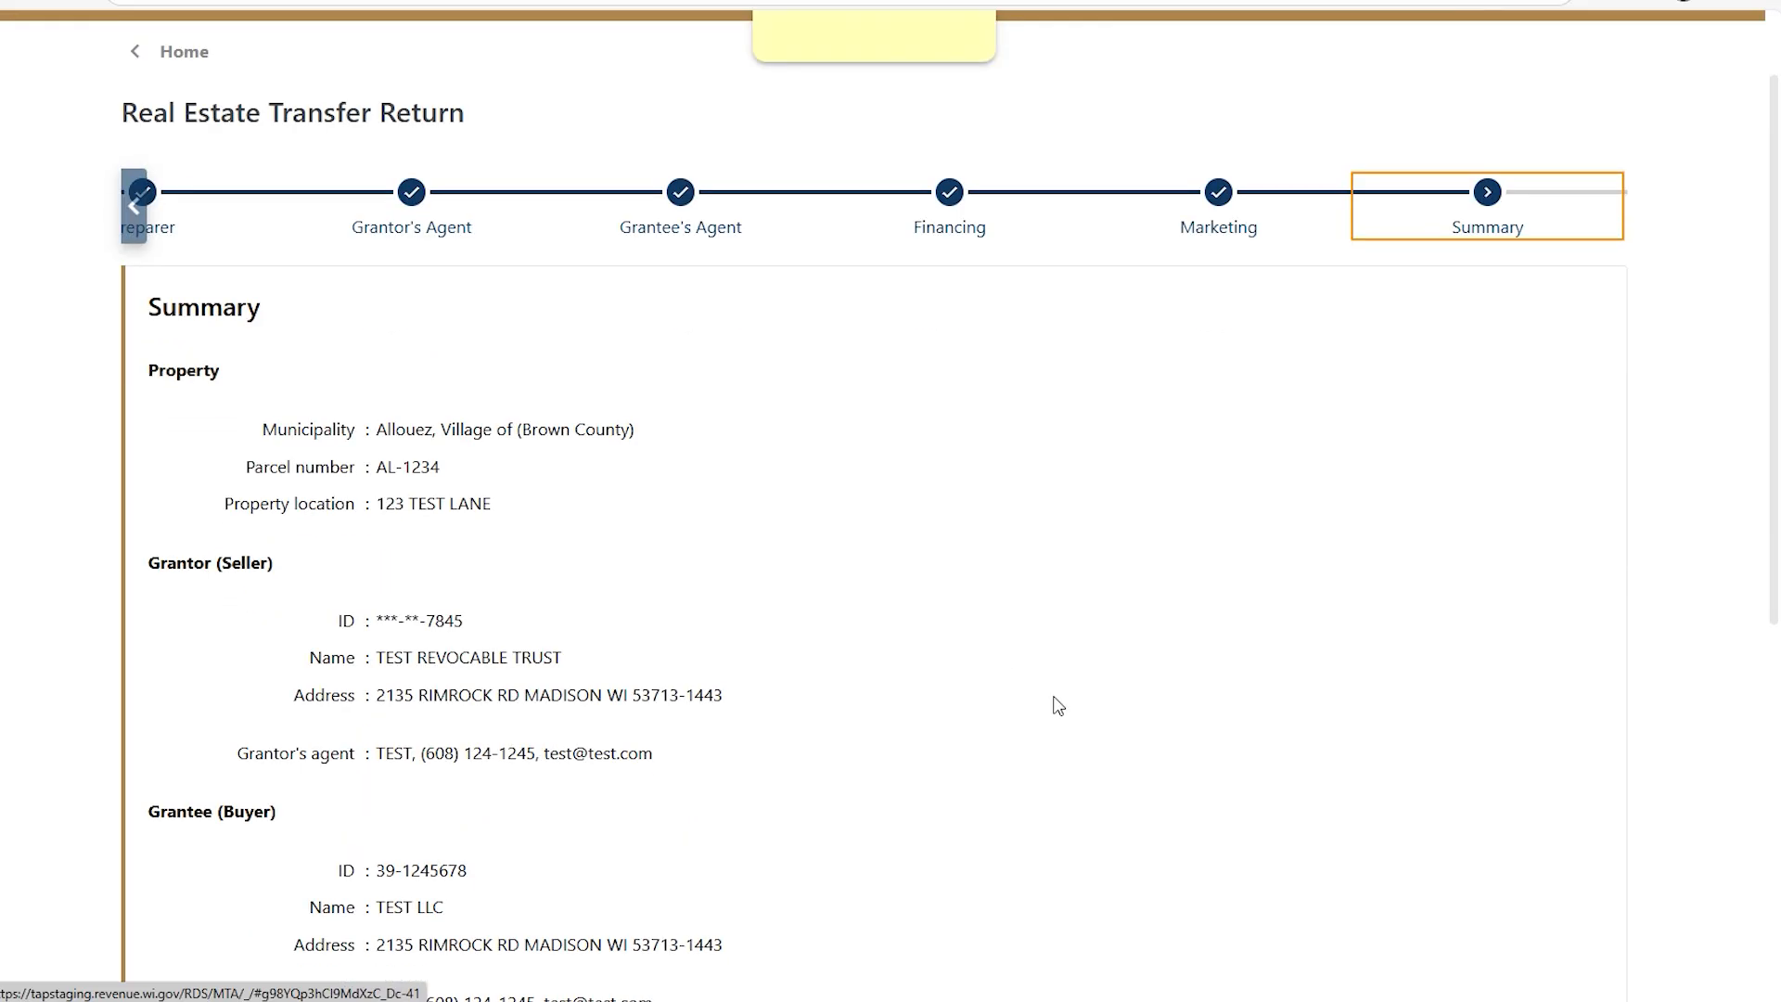
pyautogui.scroll(-1, 1068, 713)
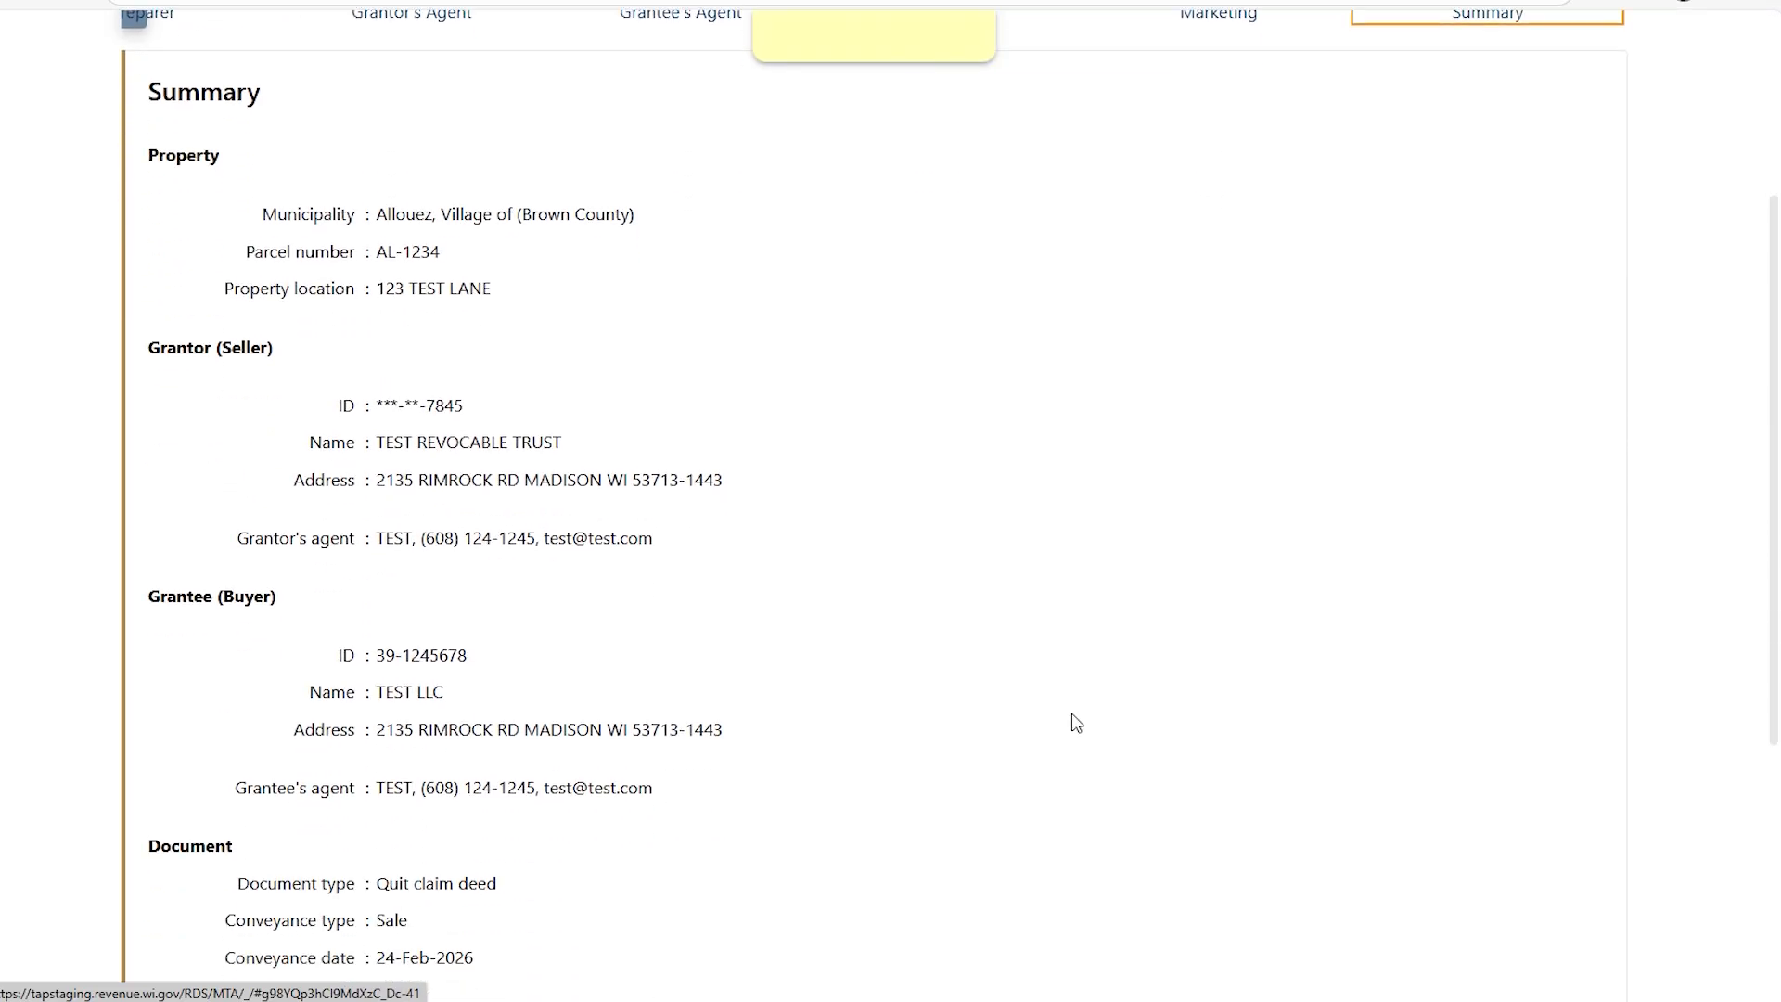
pyautogui.scroll(-2, 1076, 723)
pyautogui.scroll(-2, 1079, 724)
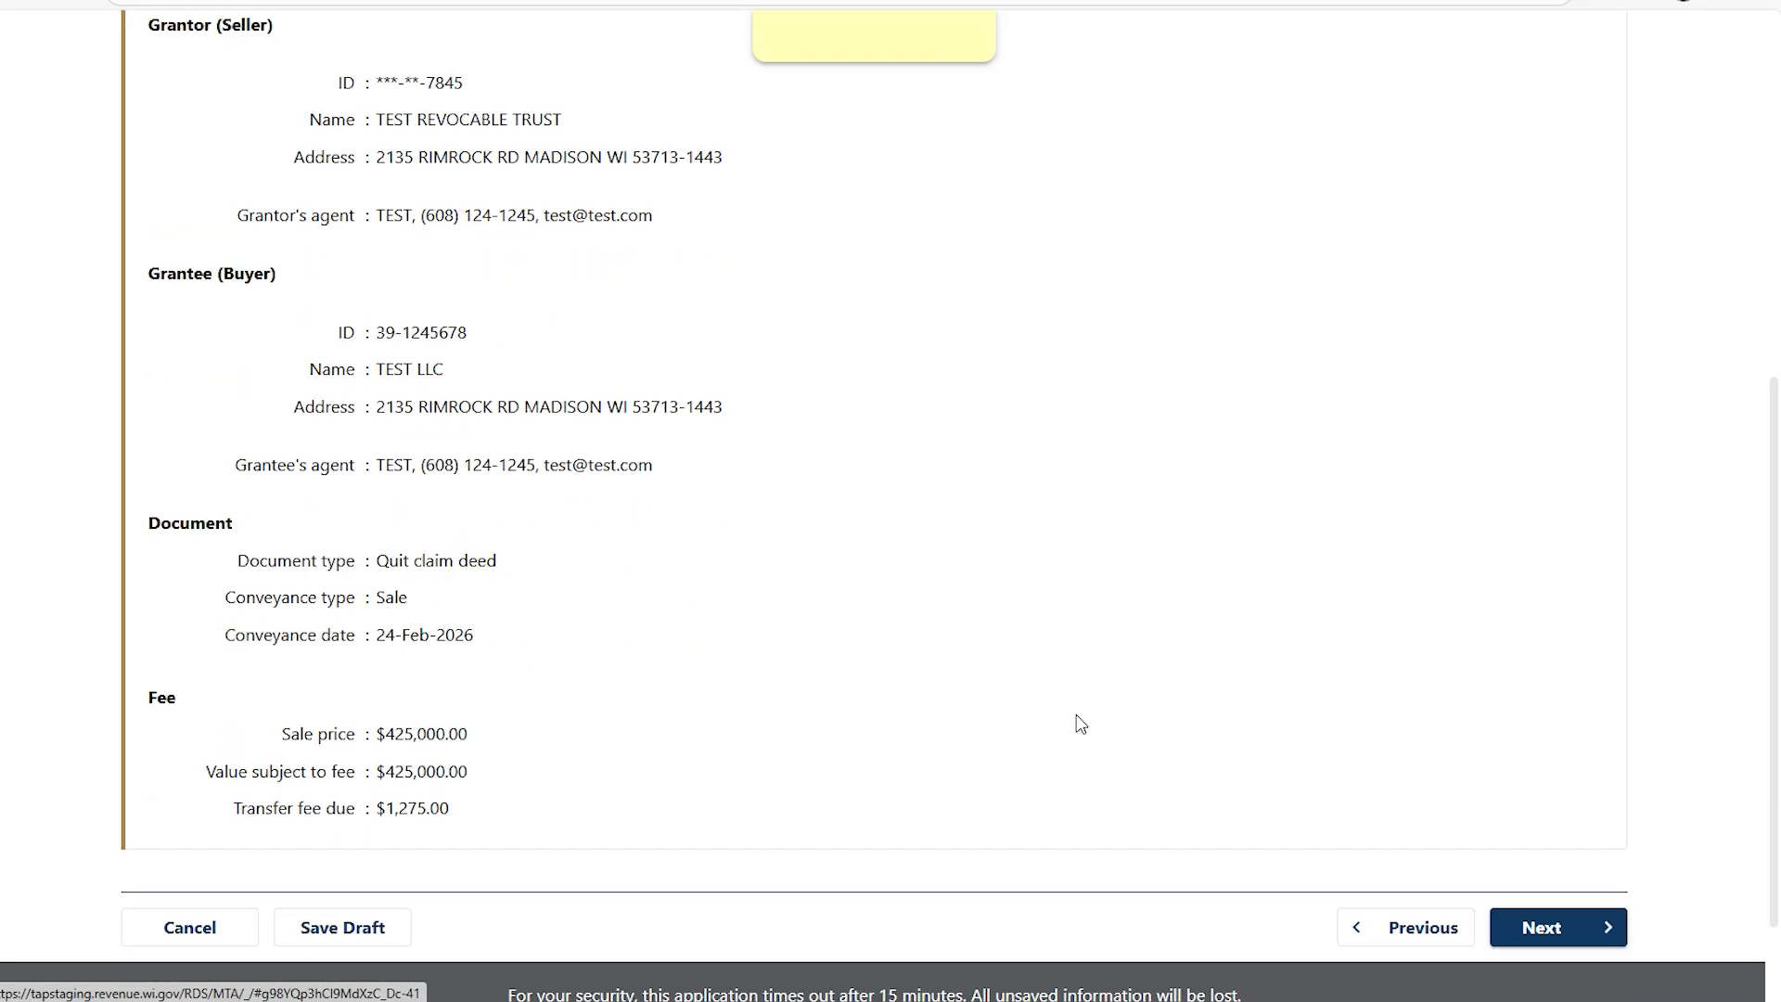
pyautogui.scroll(1, 1090, 722)
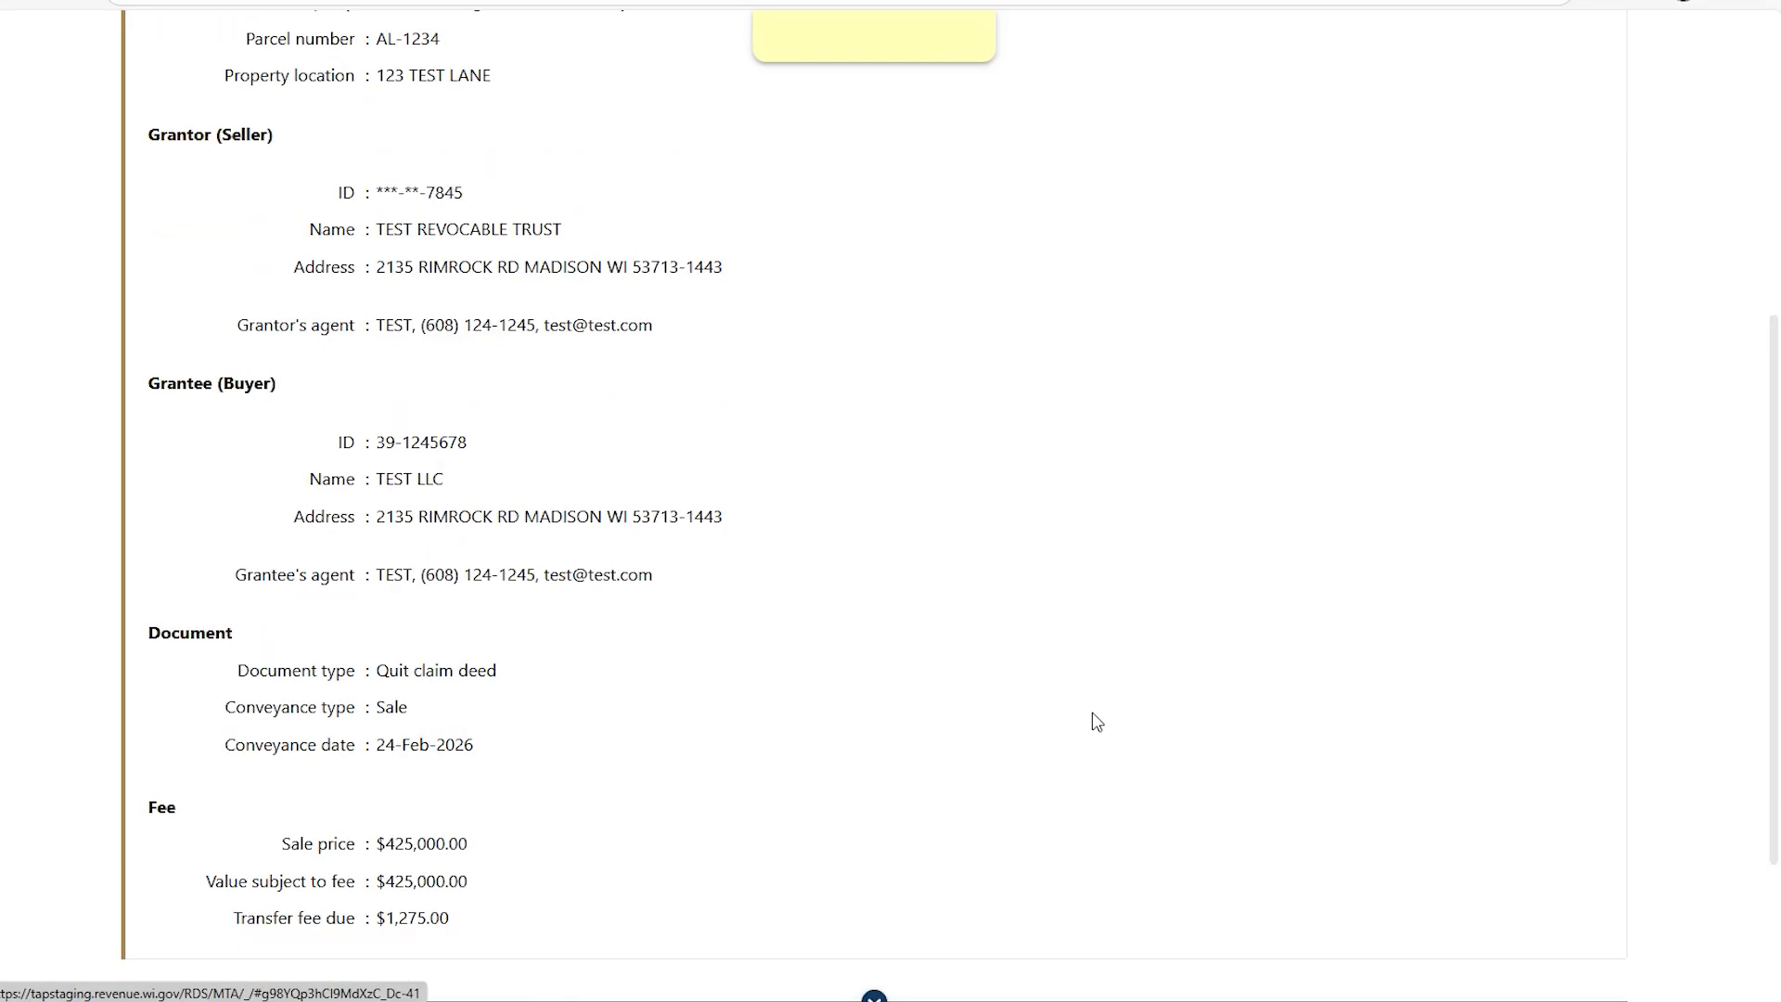
pyautogui.scroll(2, 1097, 721)
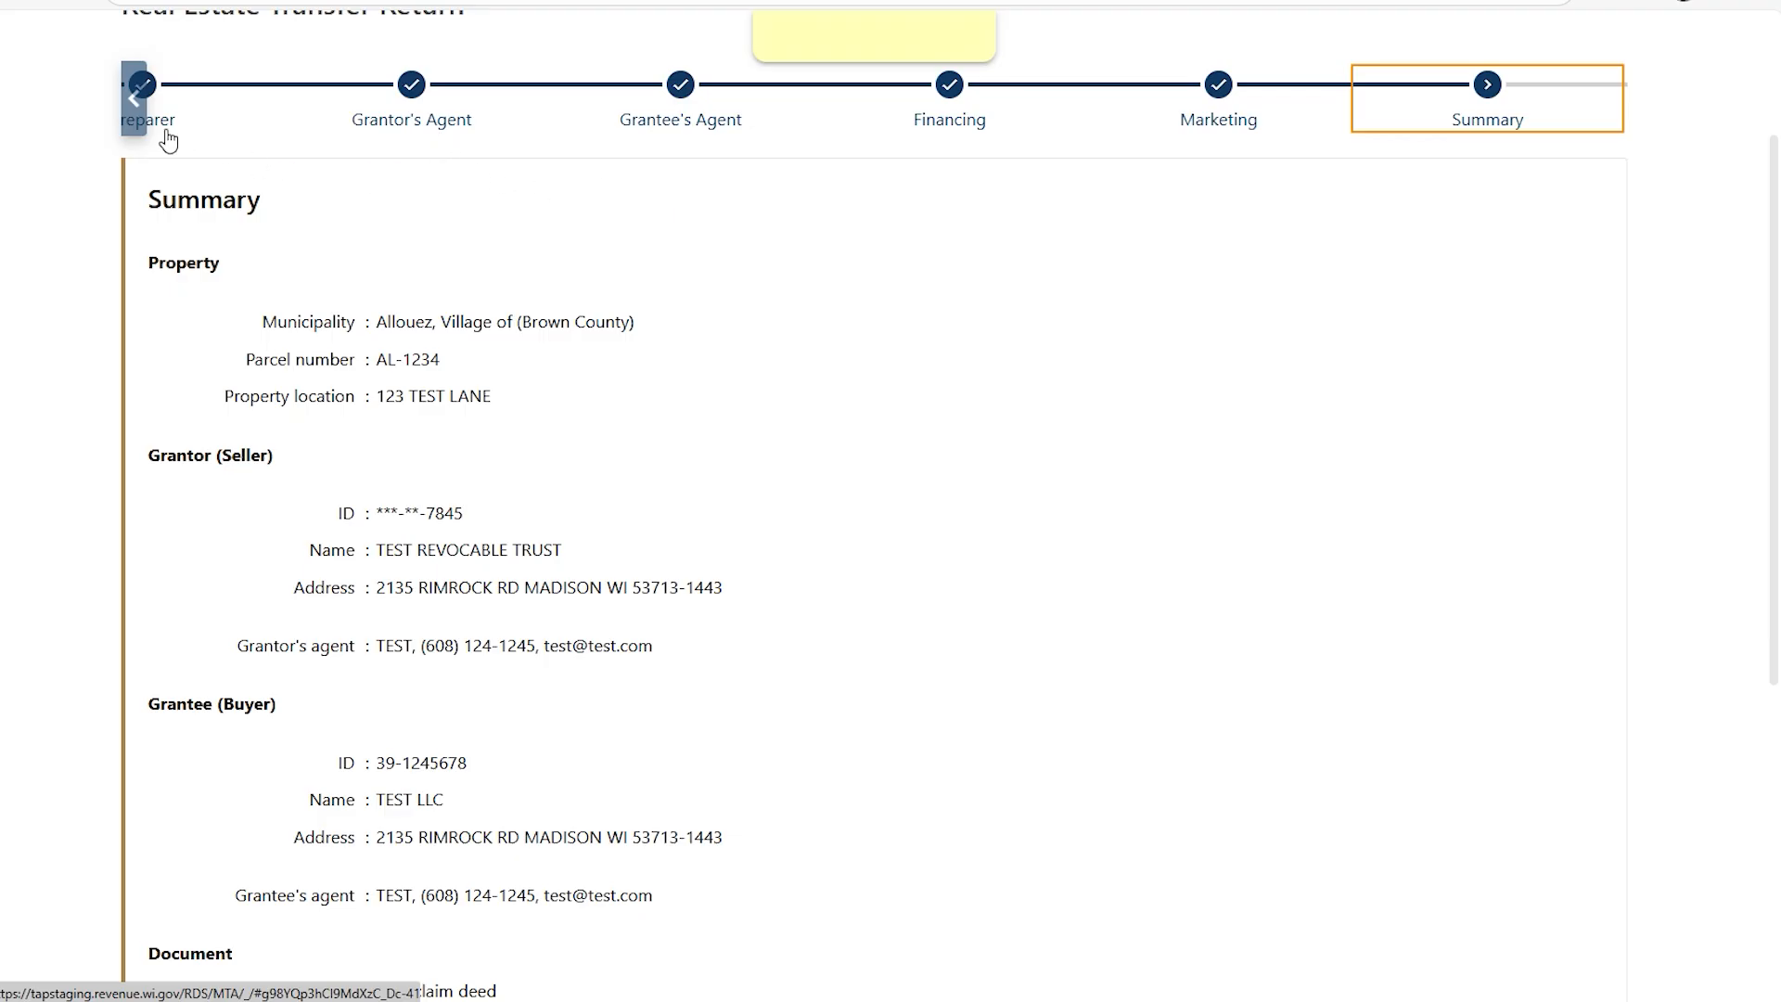
pyautogui.scroll(-1, 1171, 501)
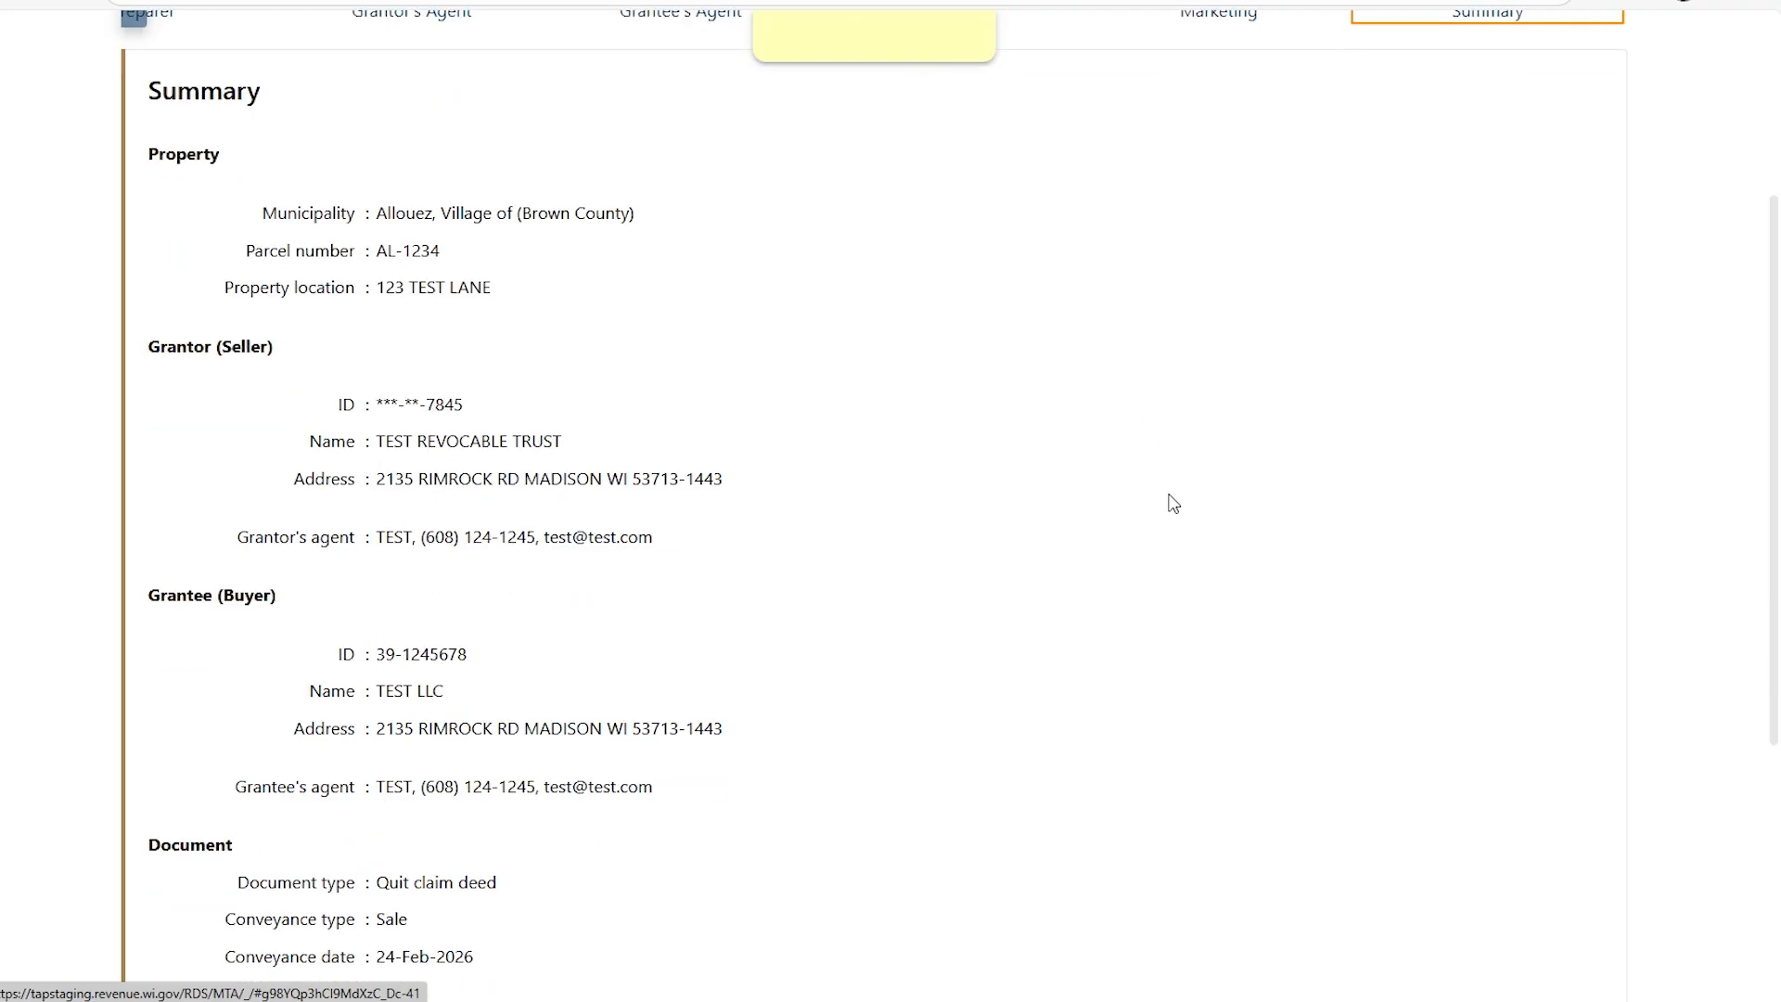
pyautogui.scroll(-3, 1171, 501)
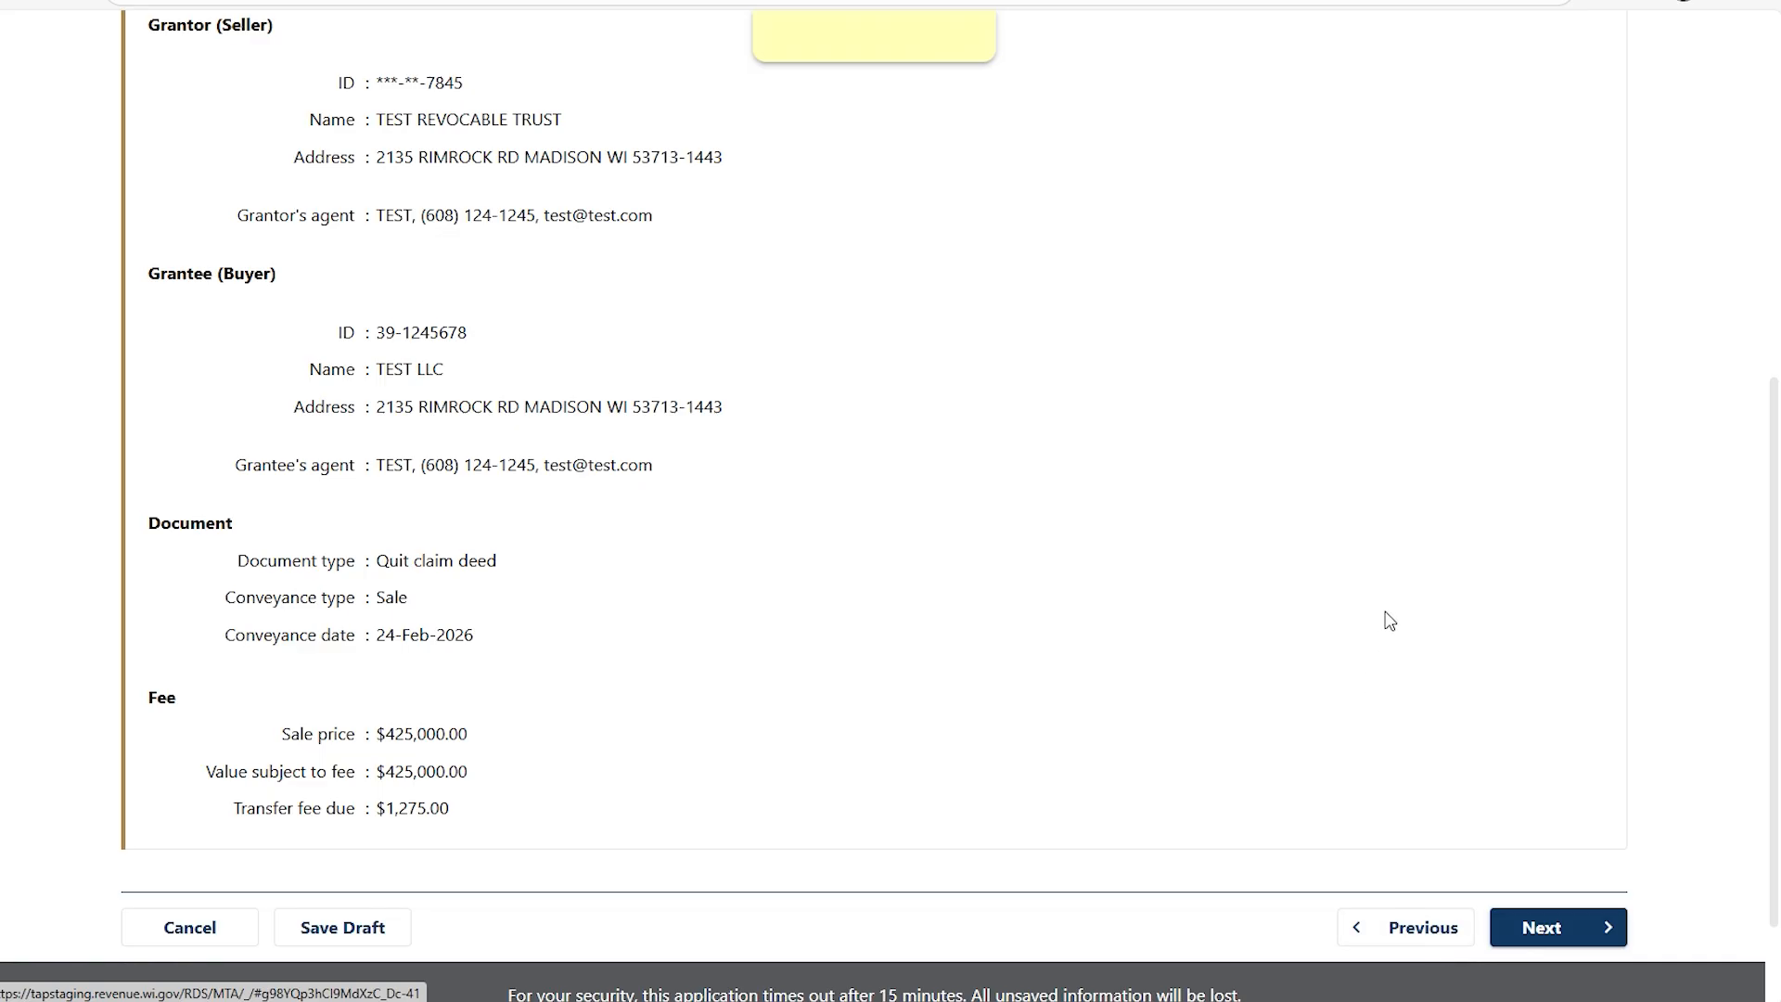
pyautogui.click(1552, 930)
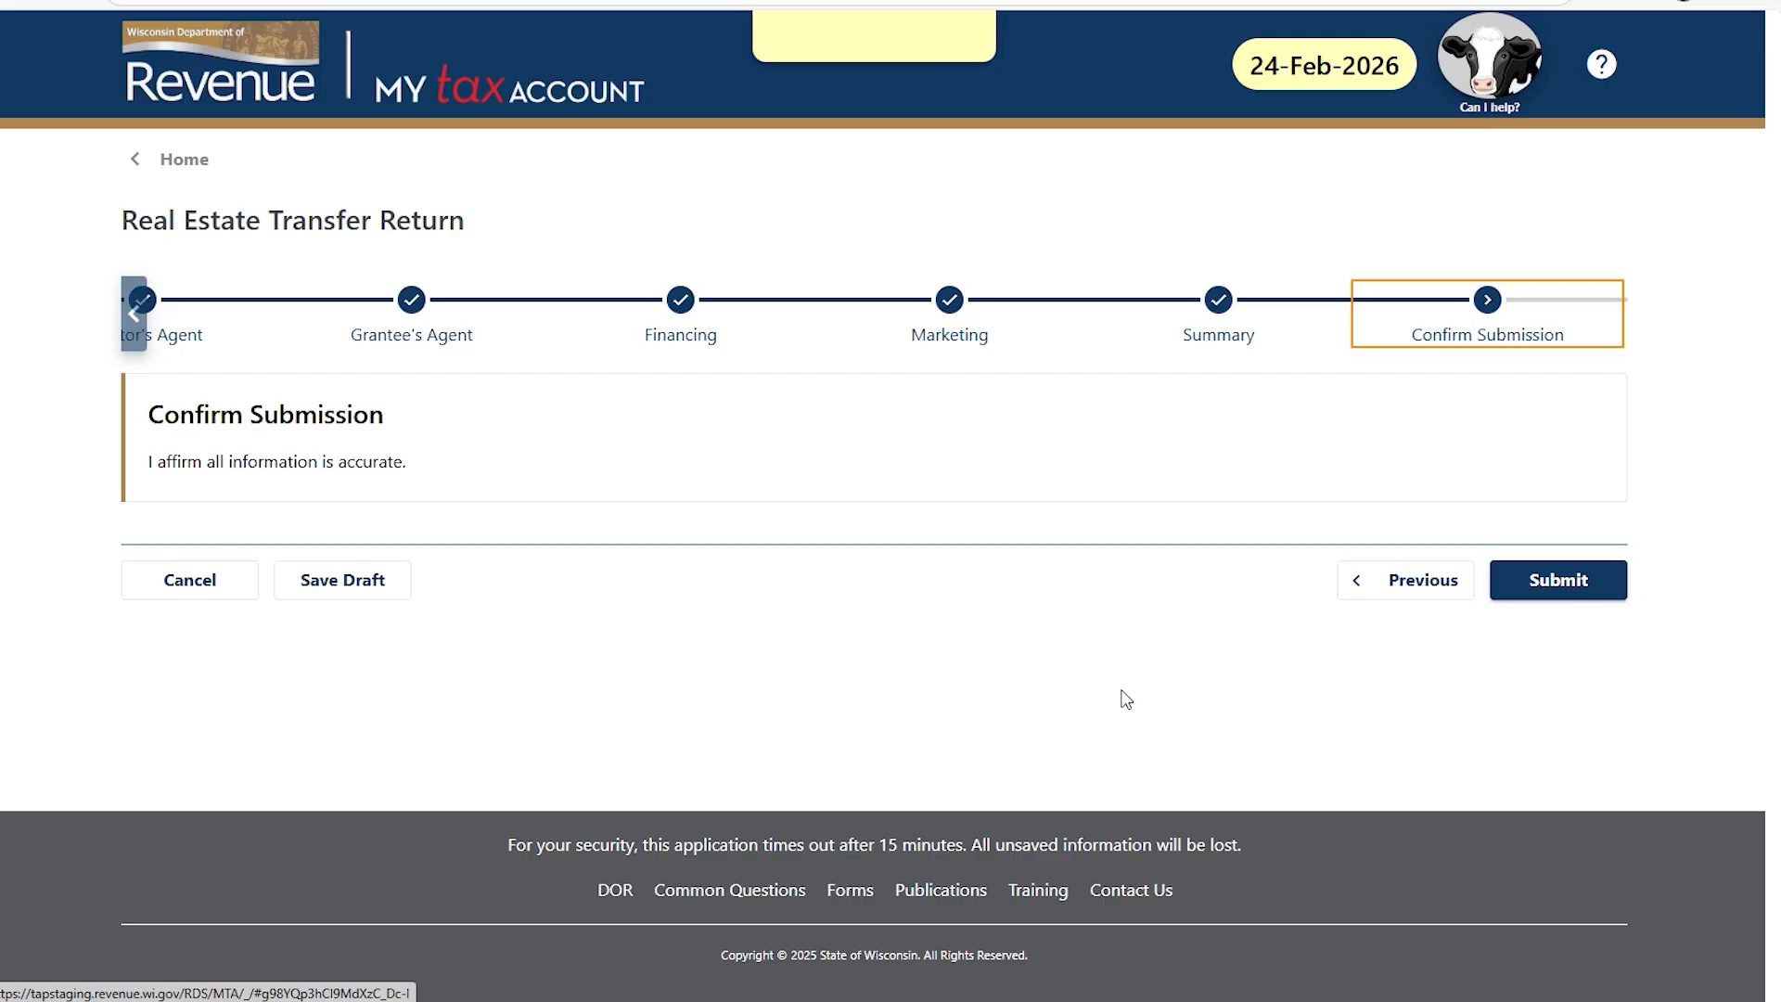
# Submit the Real Estate Transfer Return and open the printable receipt.
pyautogui.click(1570, 575)
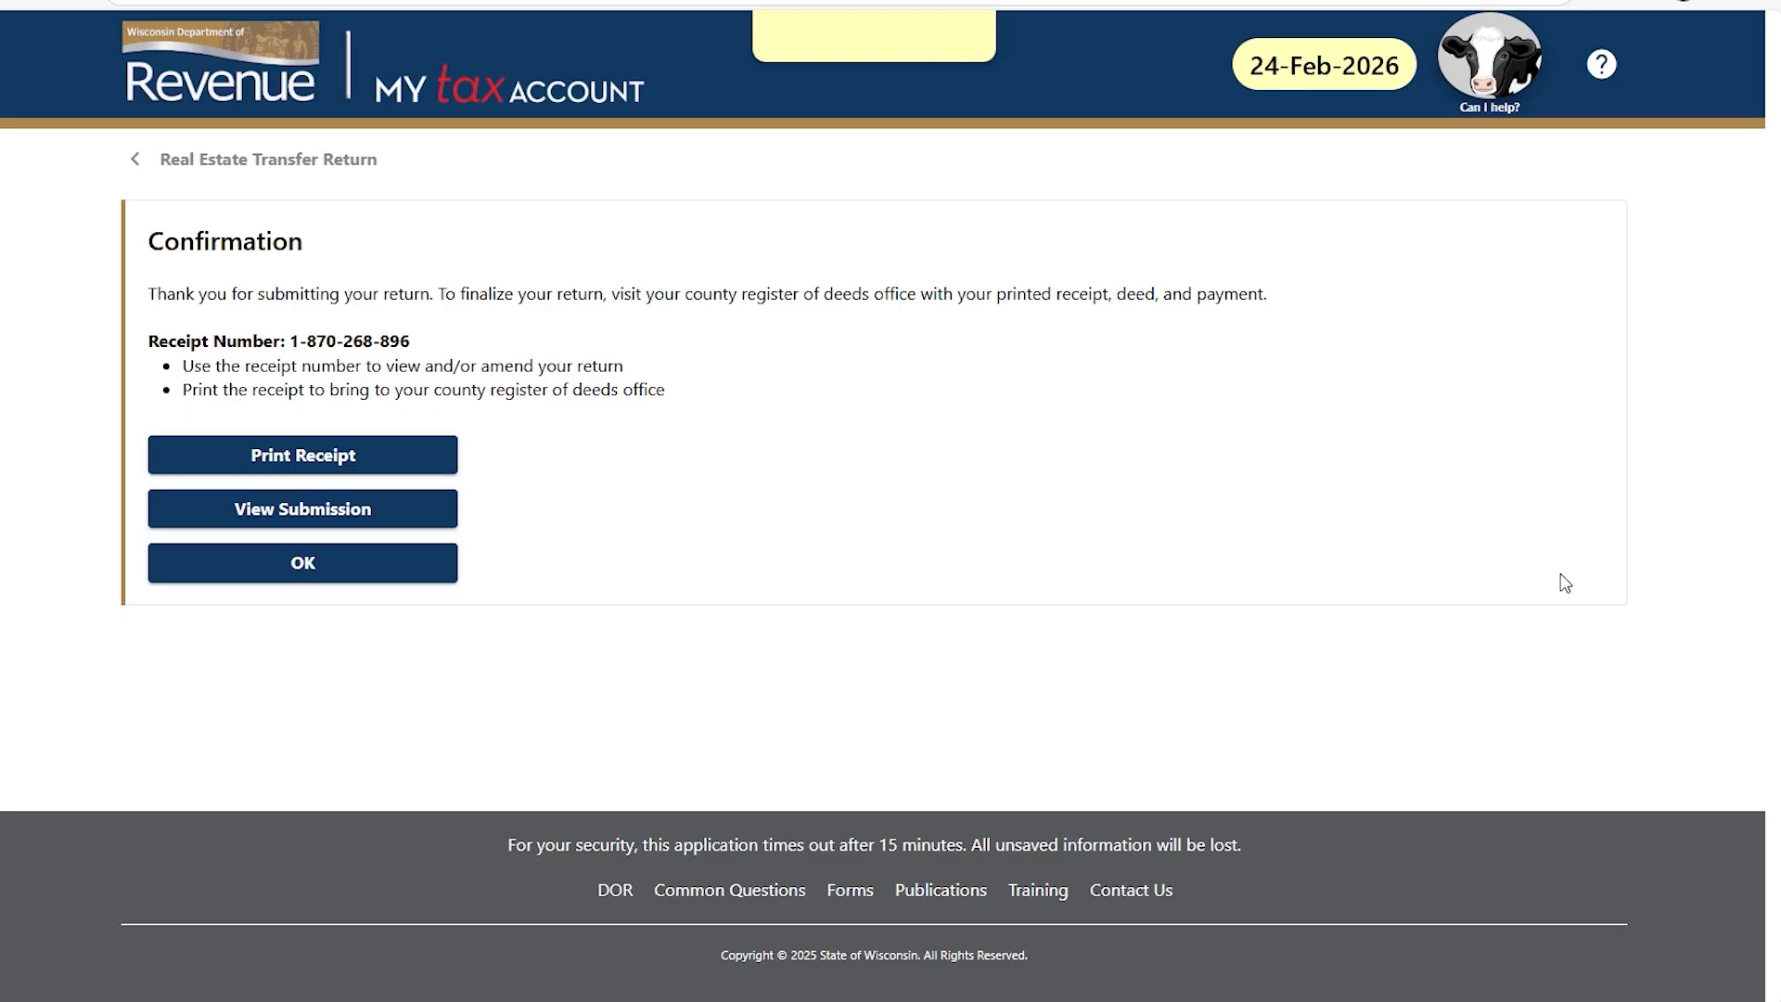
pyautogui.click(322, 457)
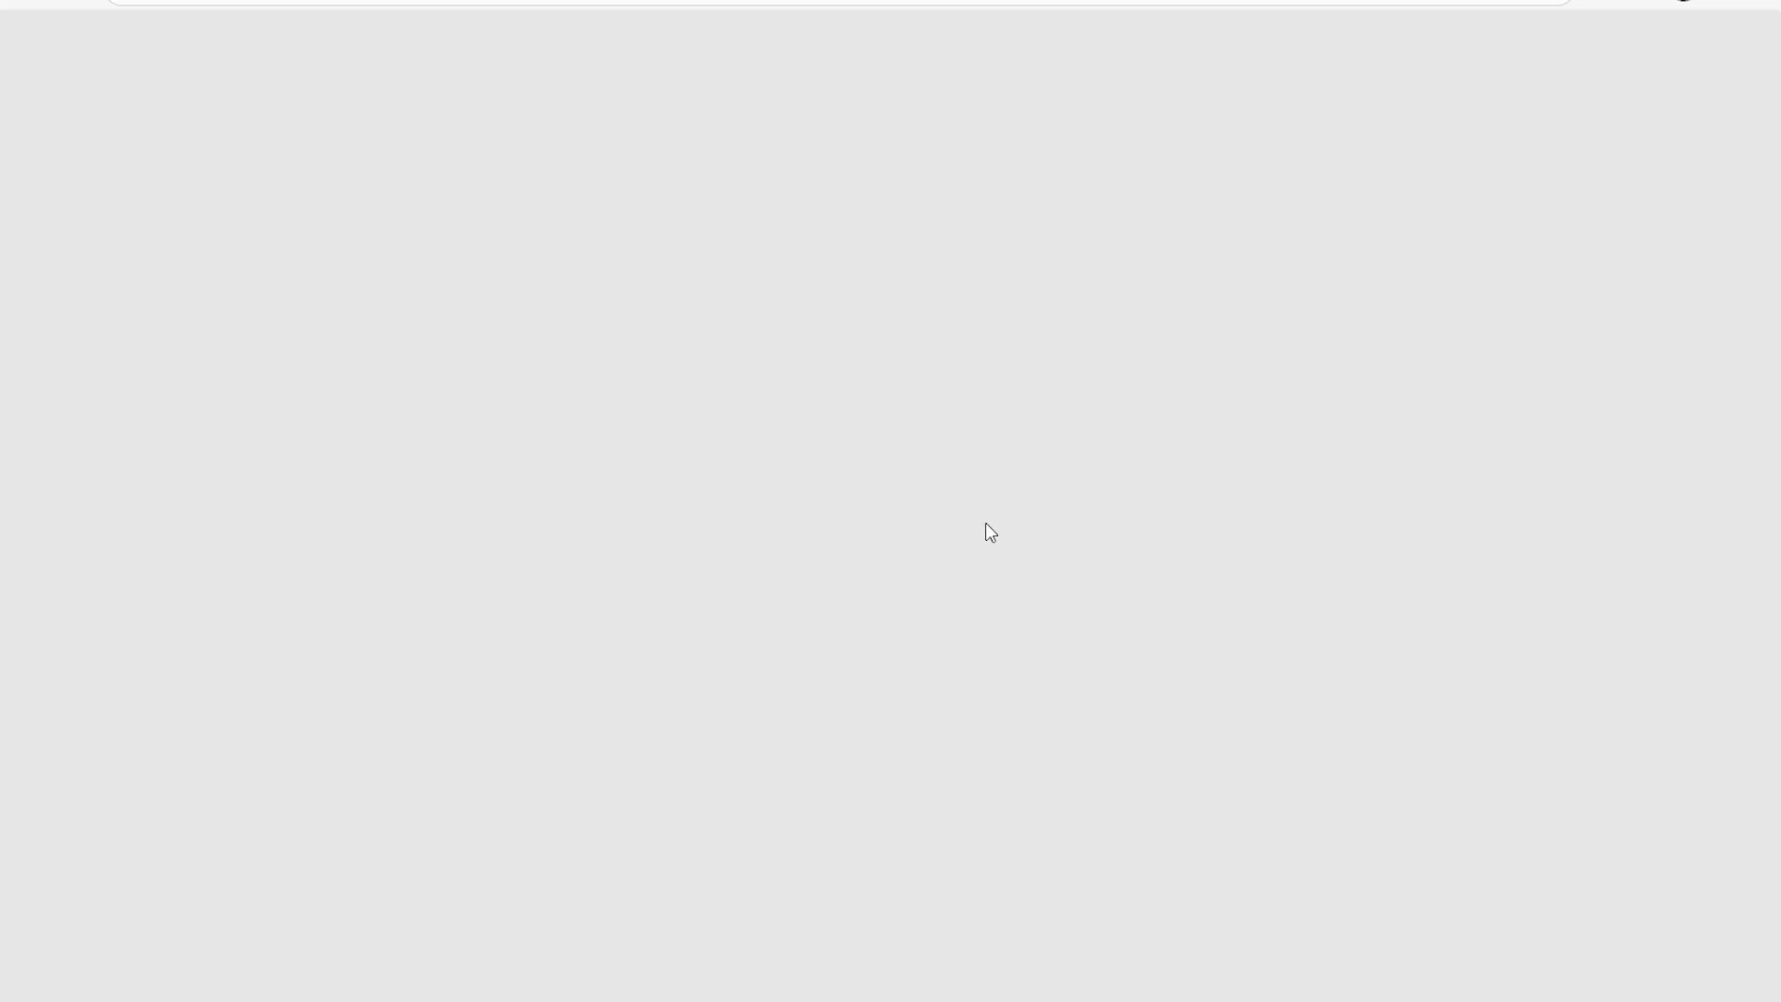